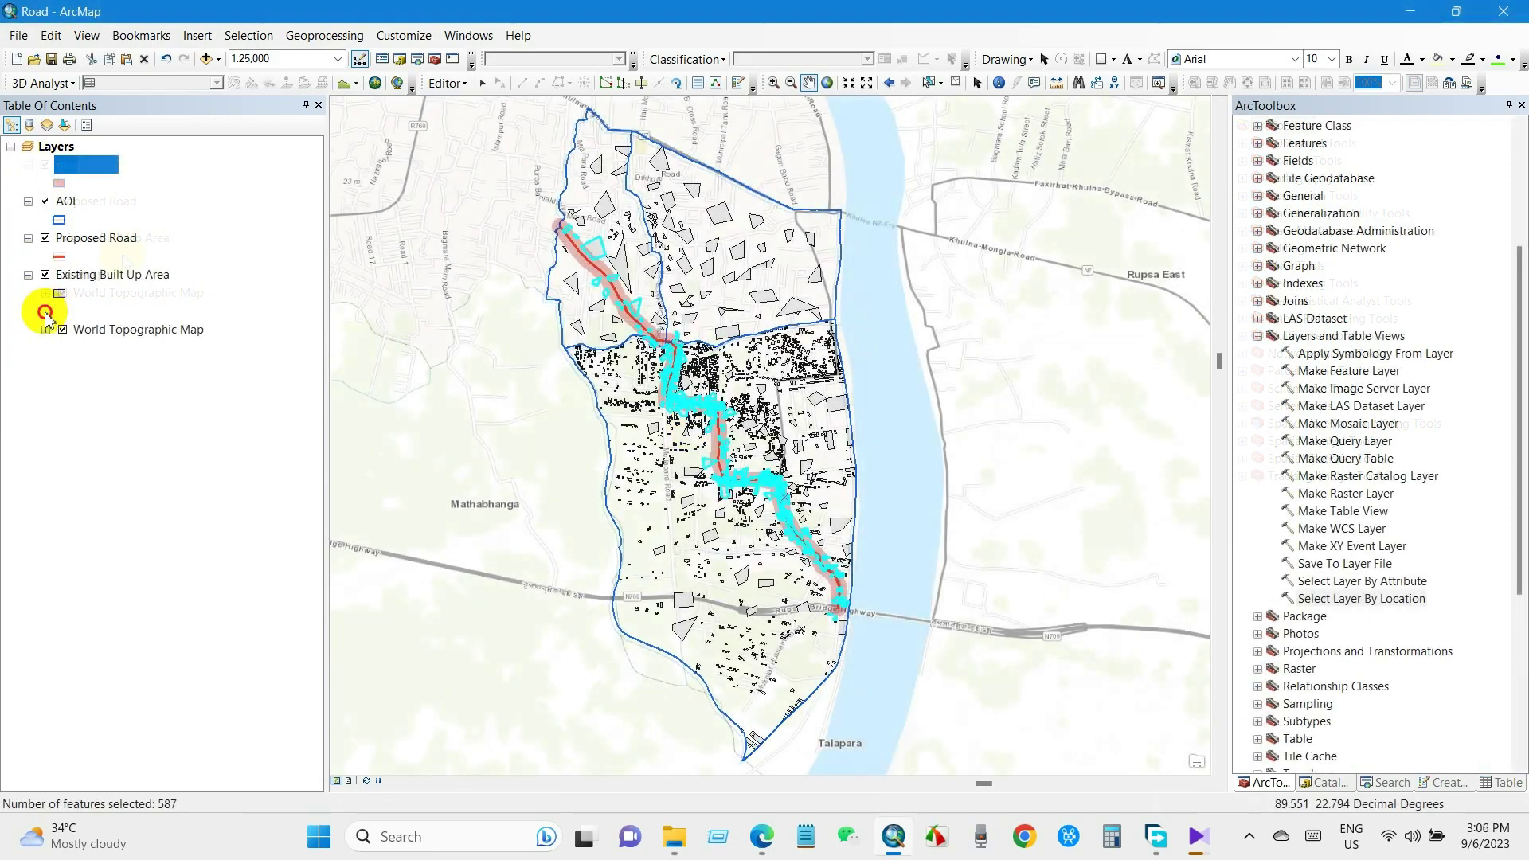
Pan around the buffered road, show the topographic basemap, and select the Export_Output layer
scroll(728, 437, up, 5)
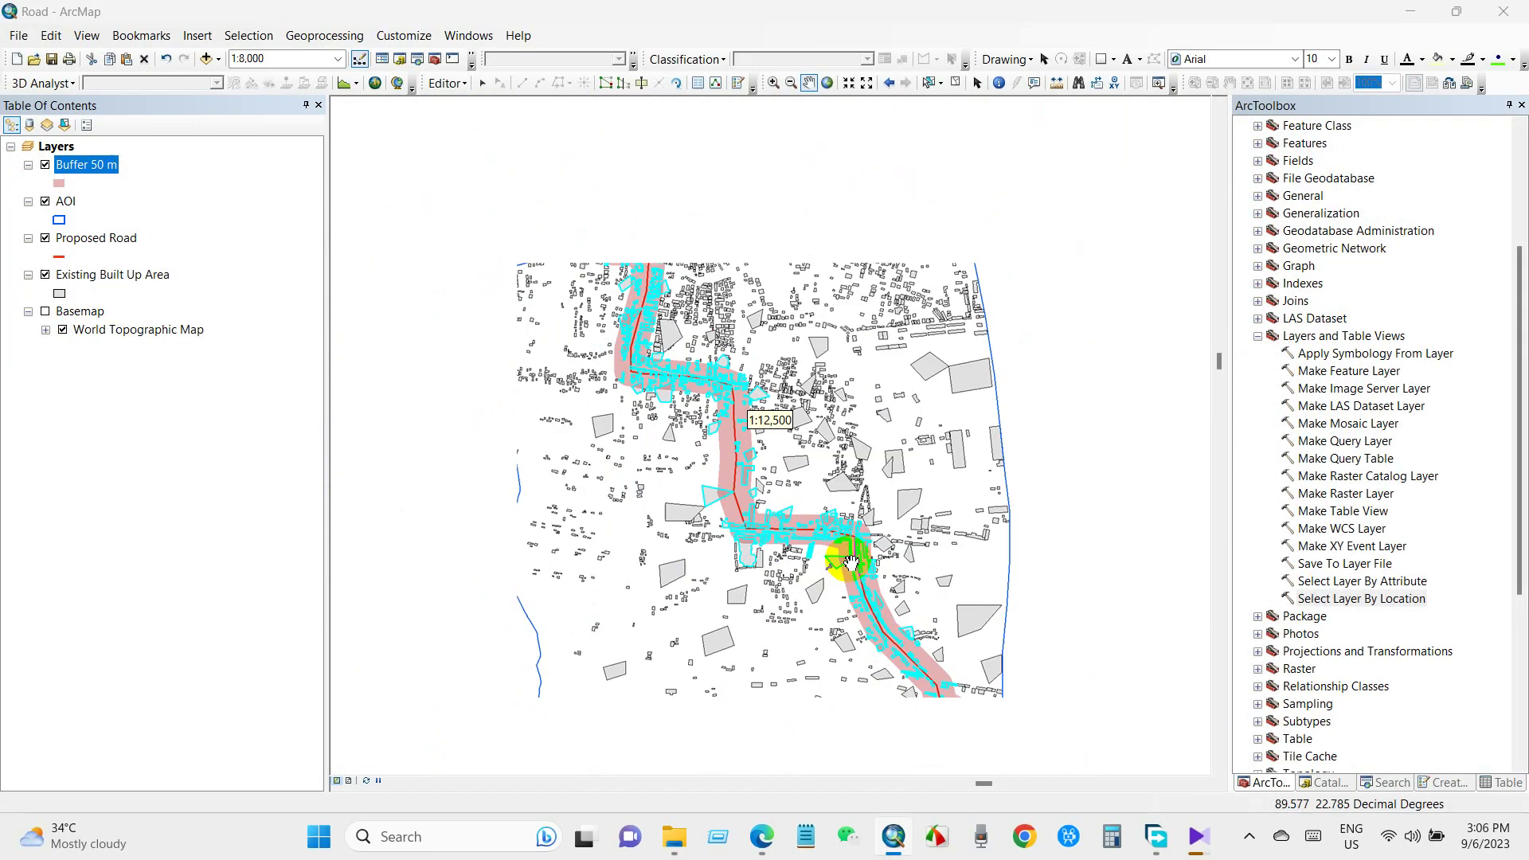
drag(852, 563, 683, 376)
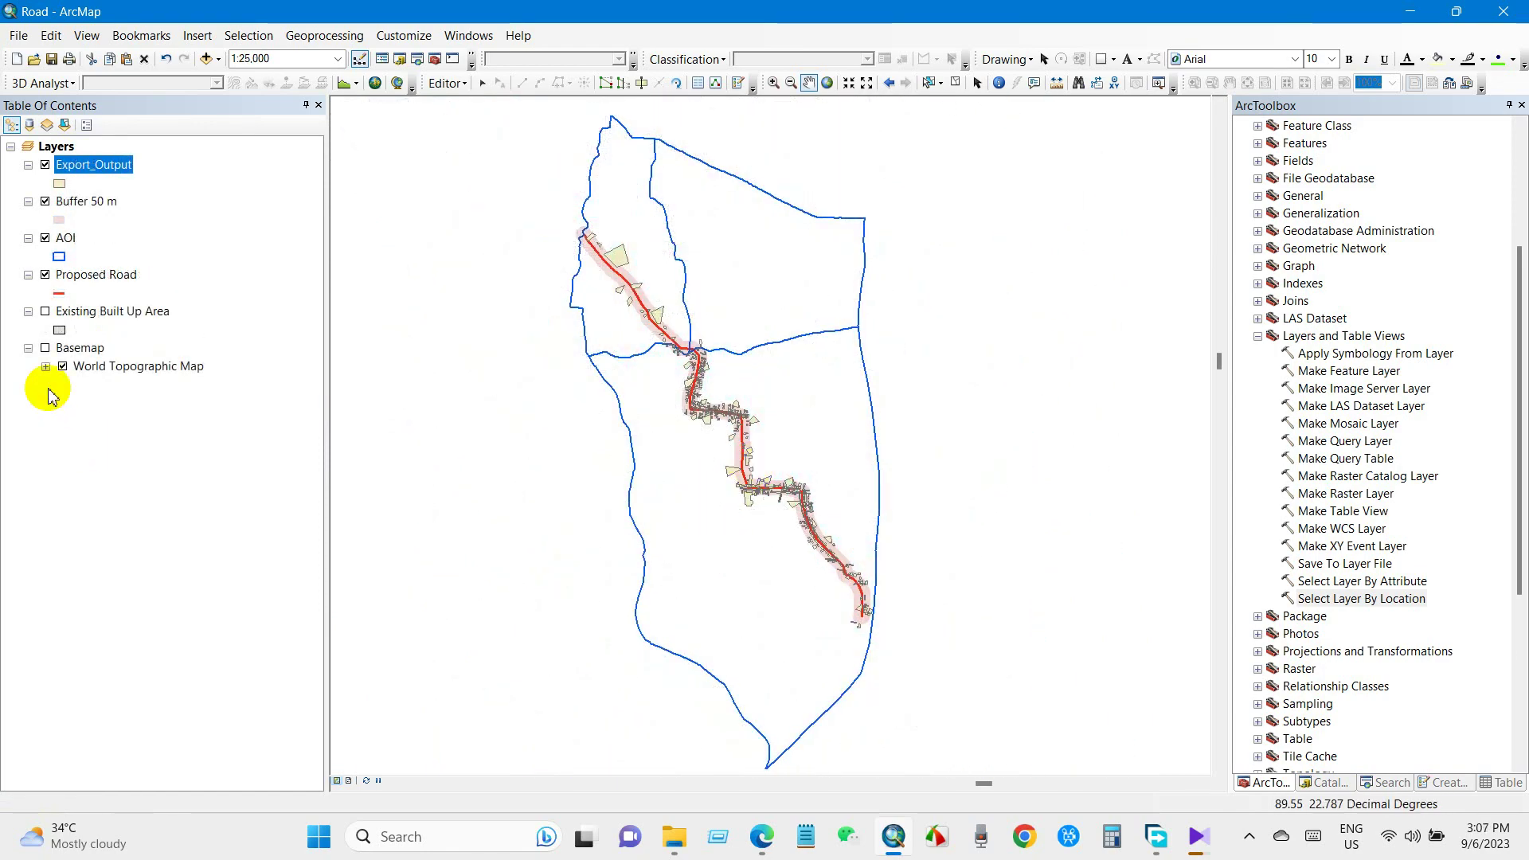
click(46, 349)
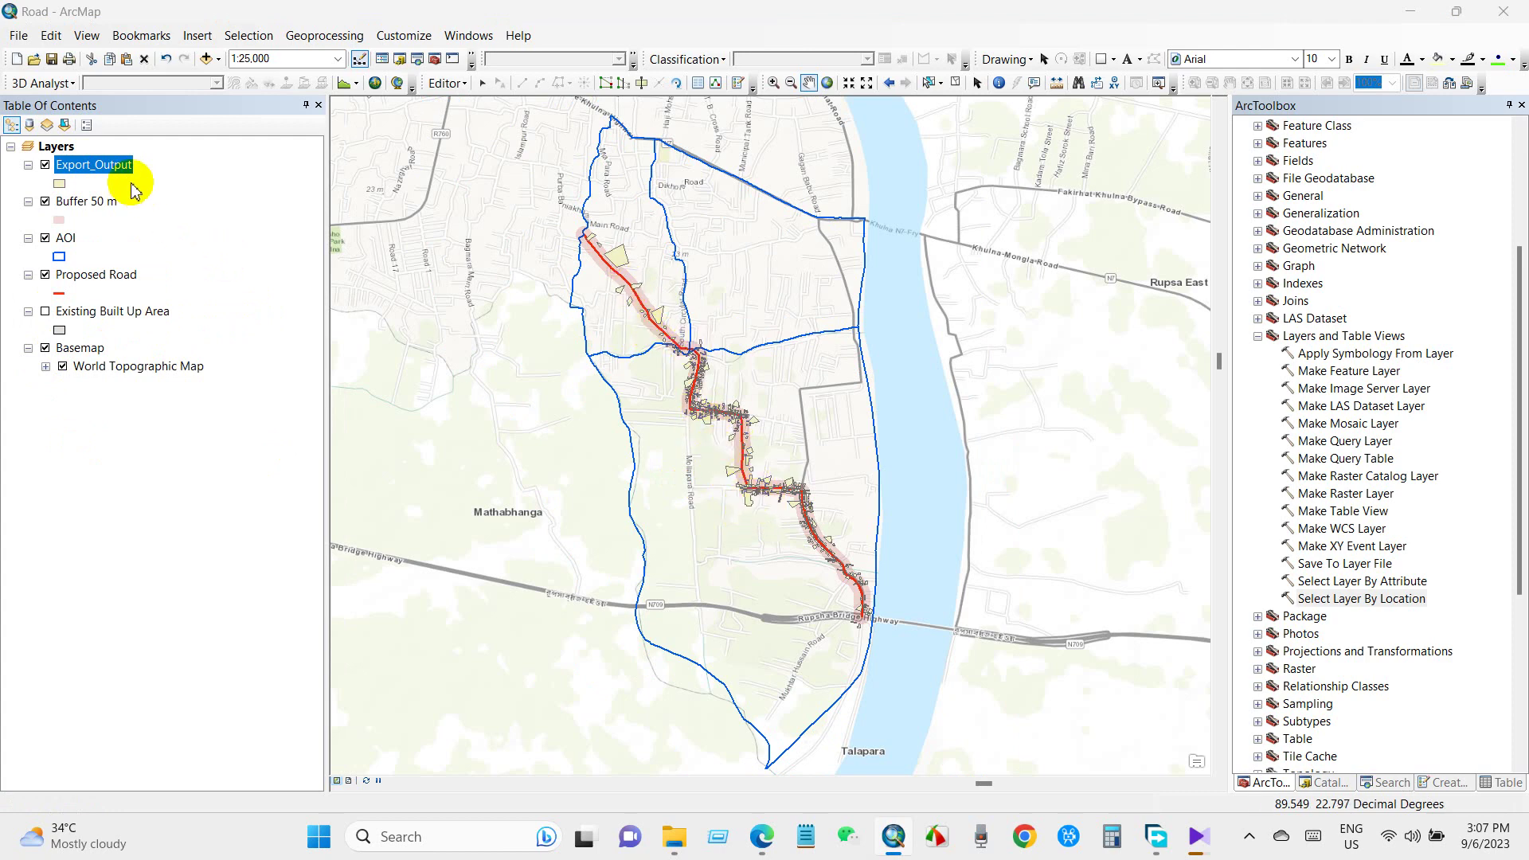
click(94, 175)
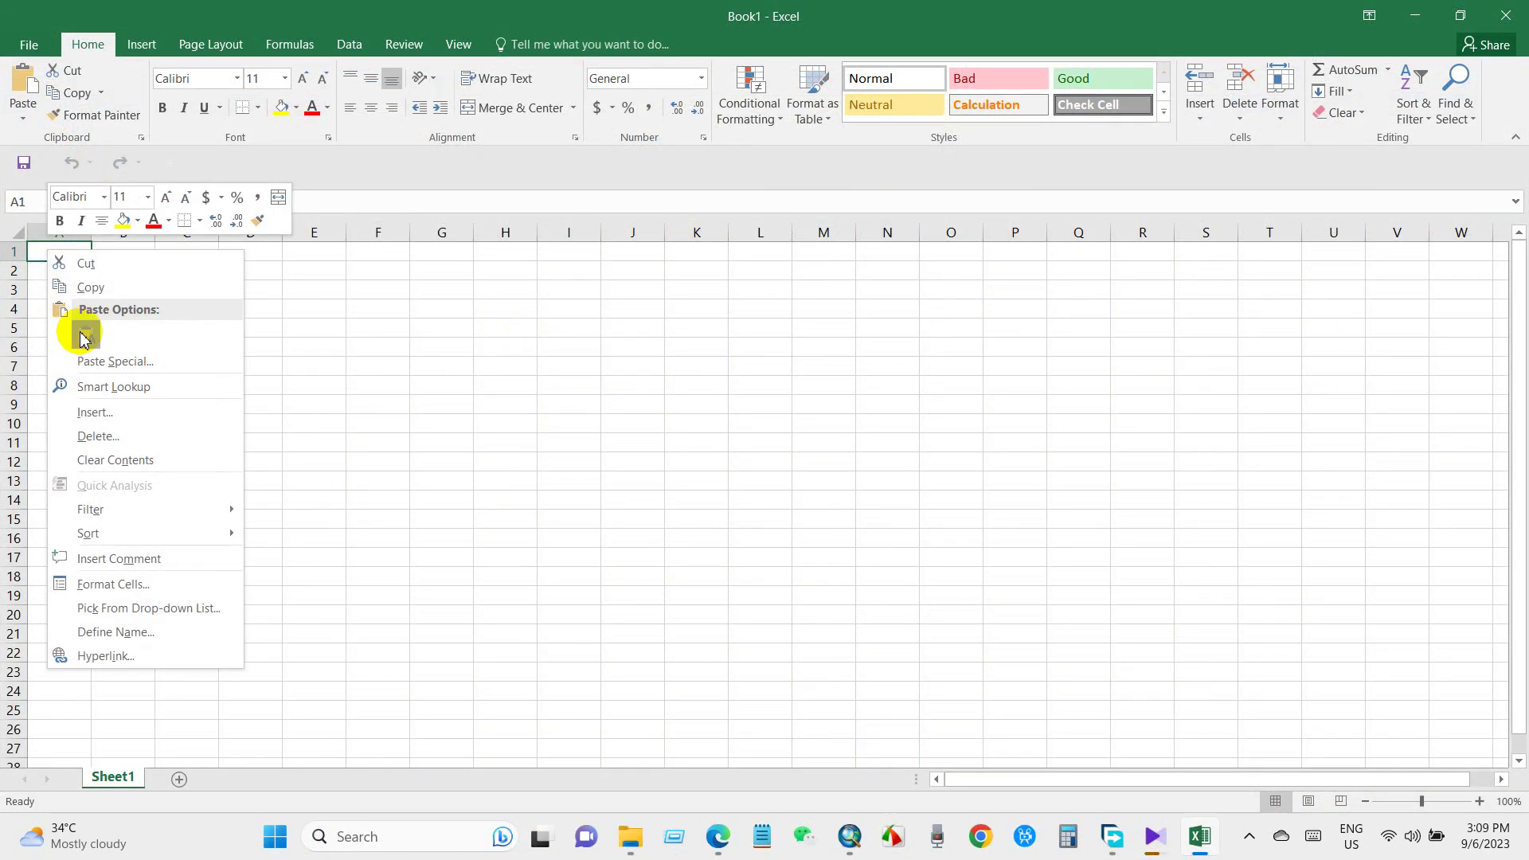
Paste the attribute table as Keep Text Only and select the column D values, D2 to D32
click(87, 335)
click(253, 405)
drag(257, 271, 248, 713)
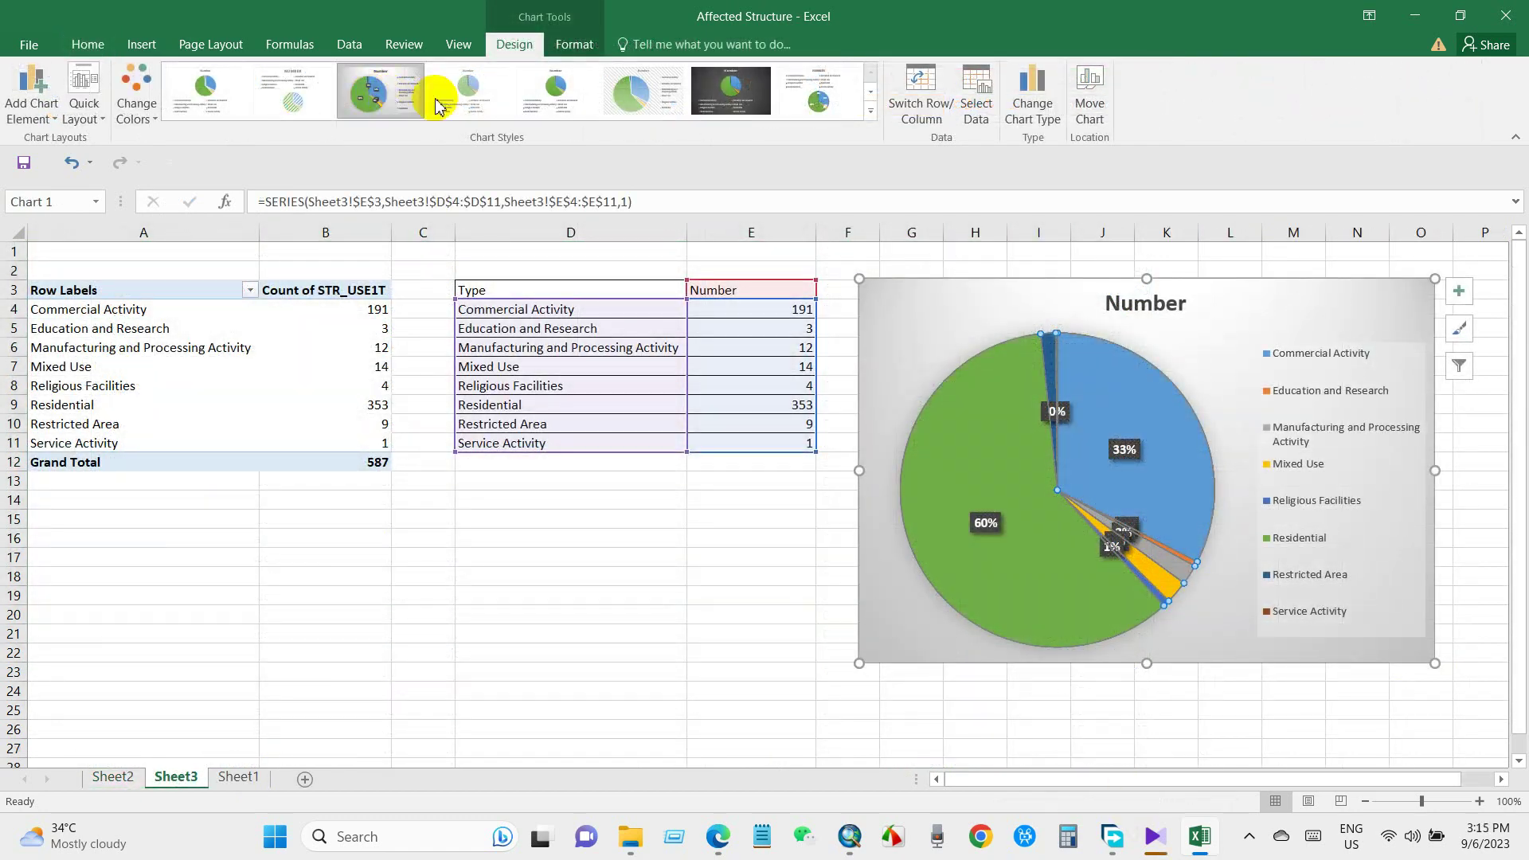
Apply Chart Style 6 to the pie chart and move to Sheet2
click(636, 93)
click(737, 548)
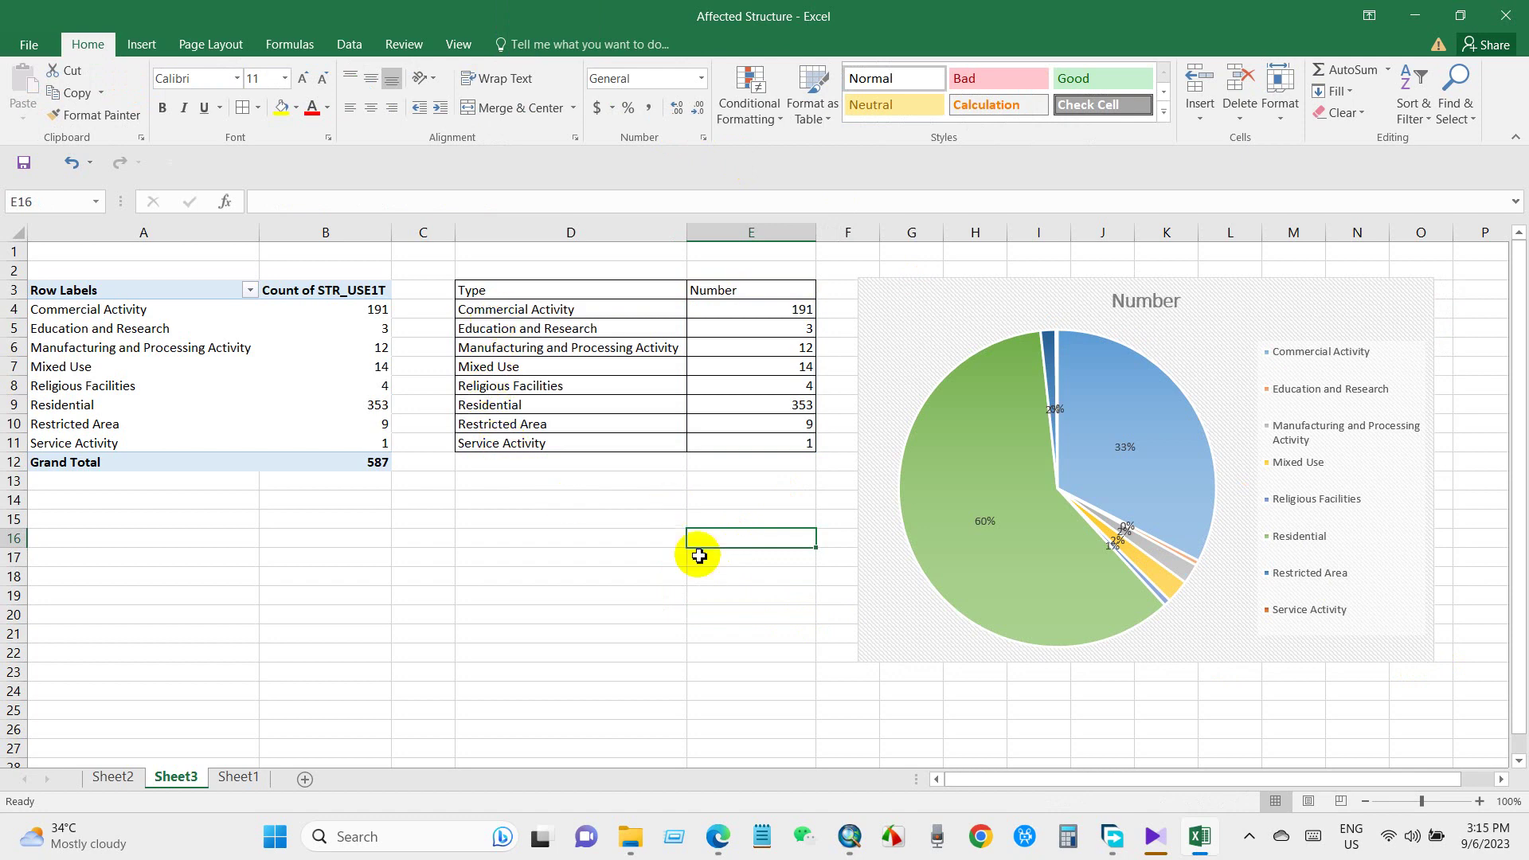
click(114, 779)
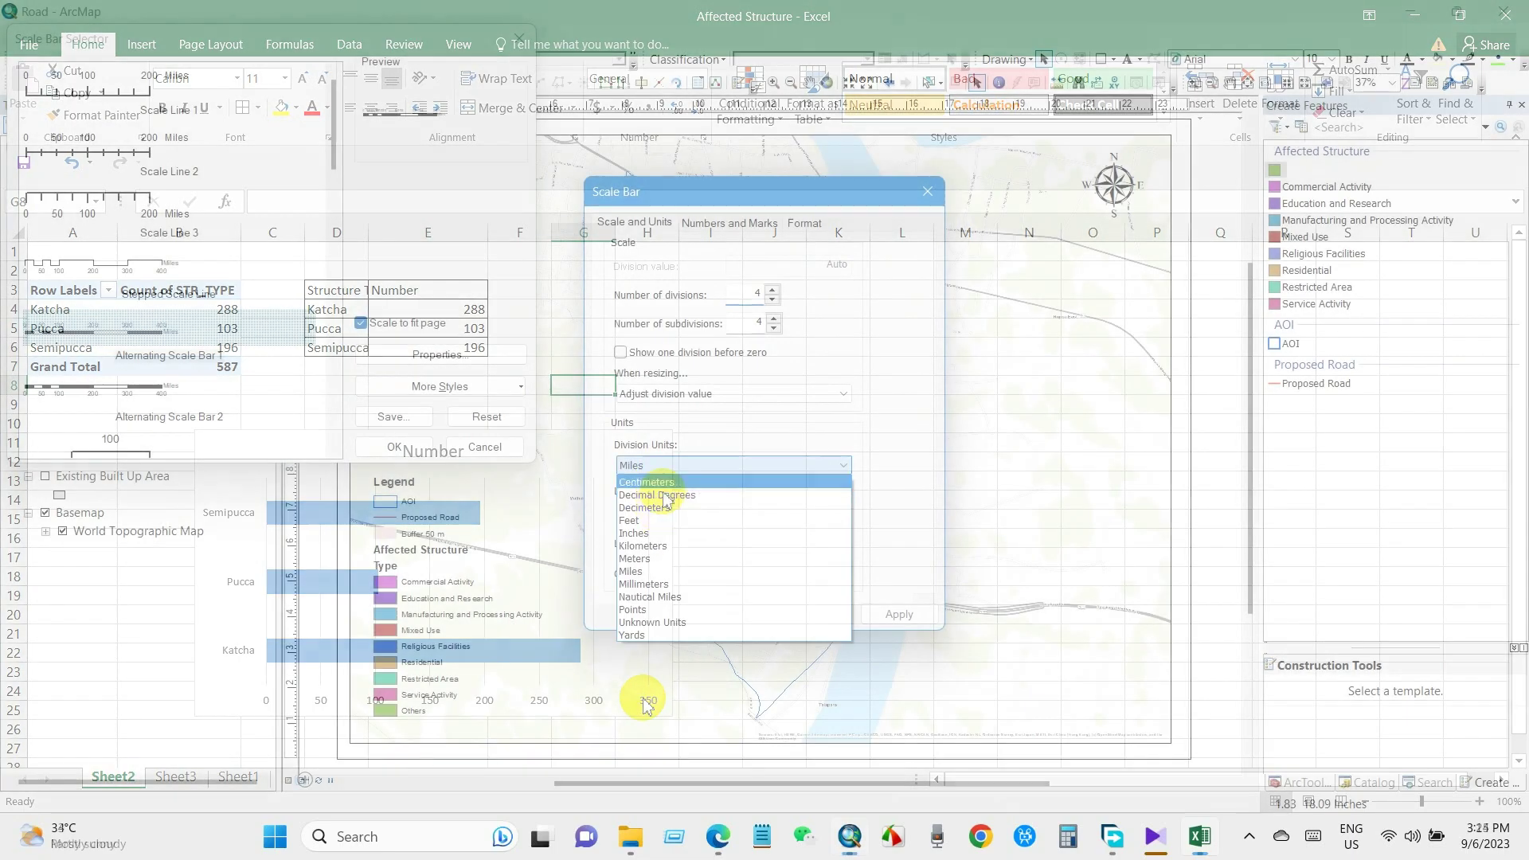
Set the scale bar units to Kilometers, place it at the layout's lower left, and show AOI
click(682, 476)
click(729, 613)
click(451, 441)
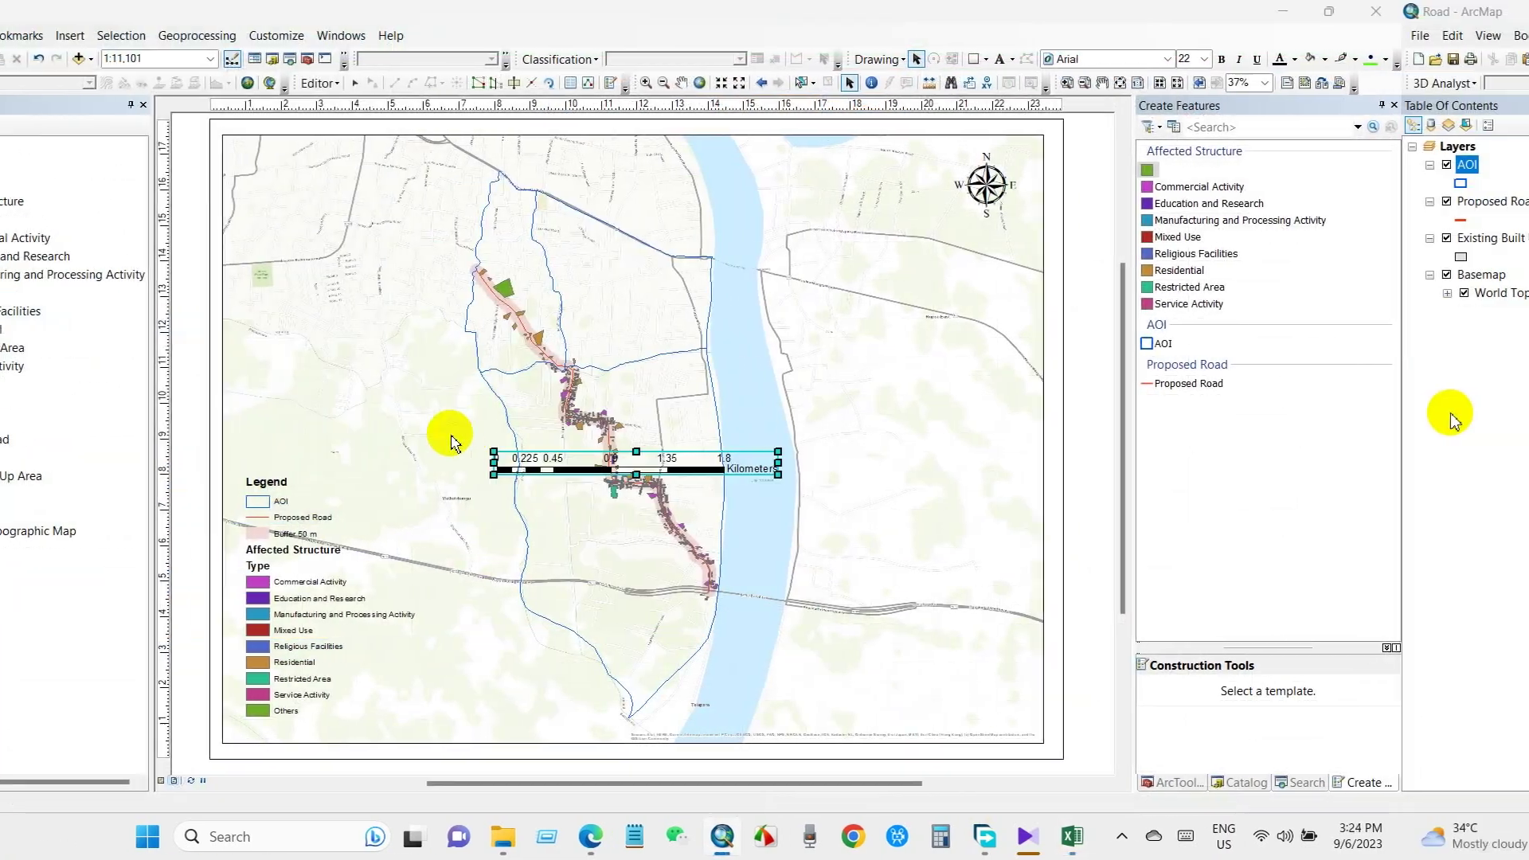
drag(632, 461, 468, 715)
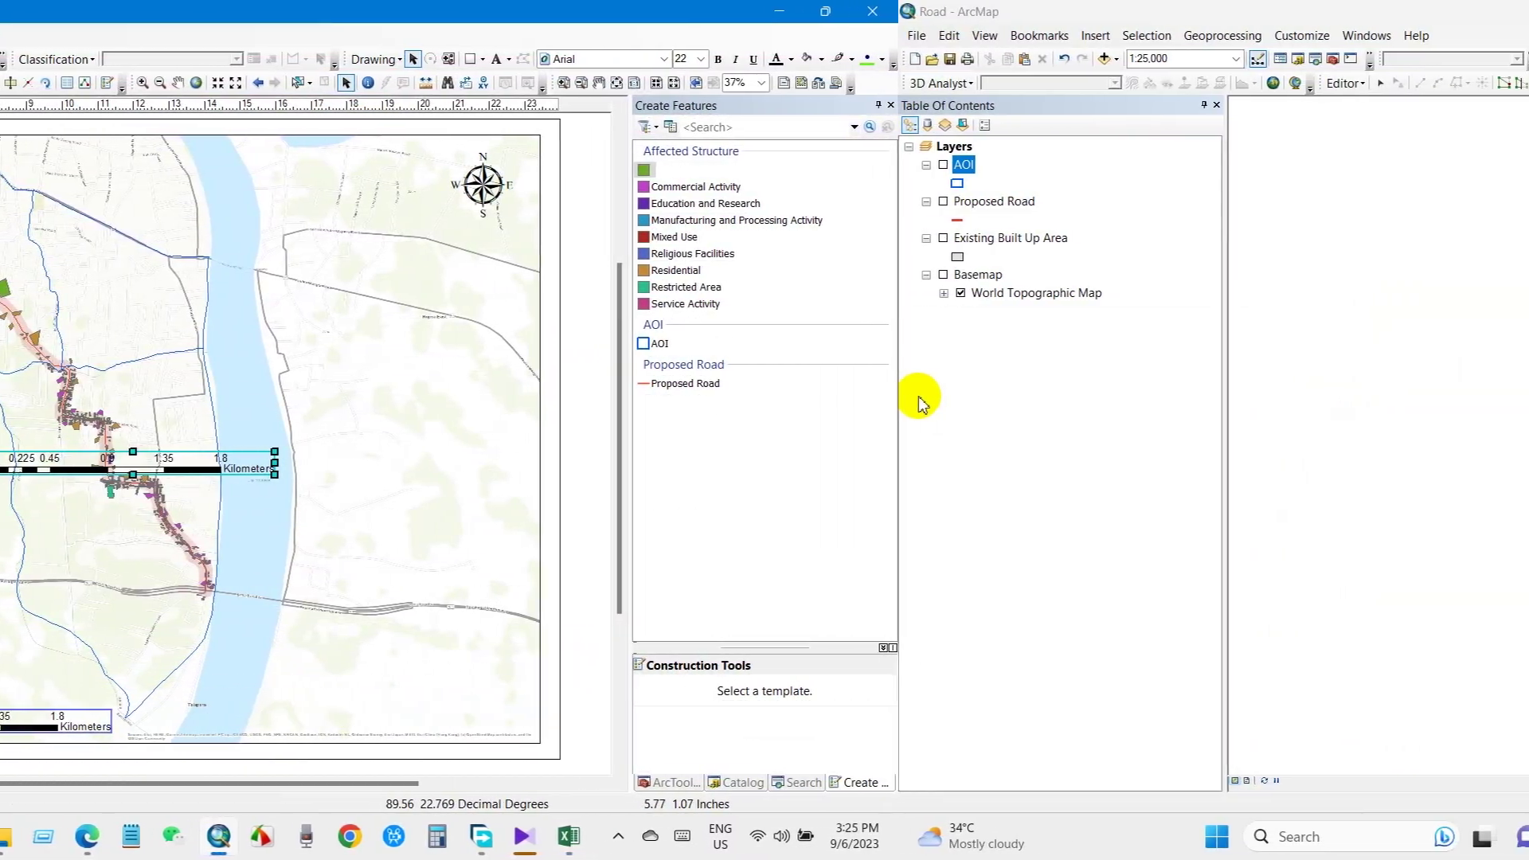
click(943, 164)
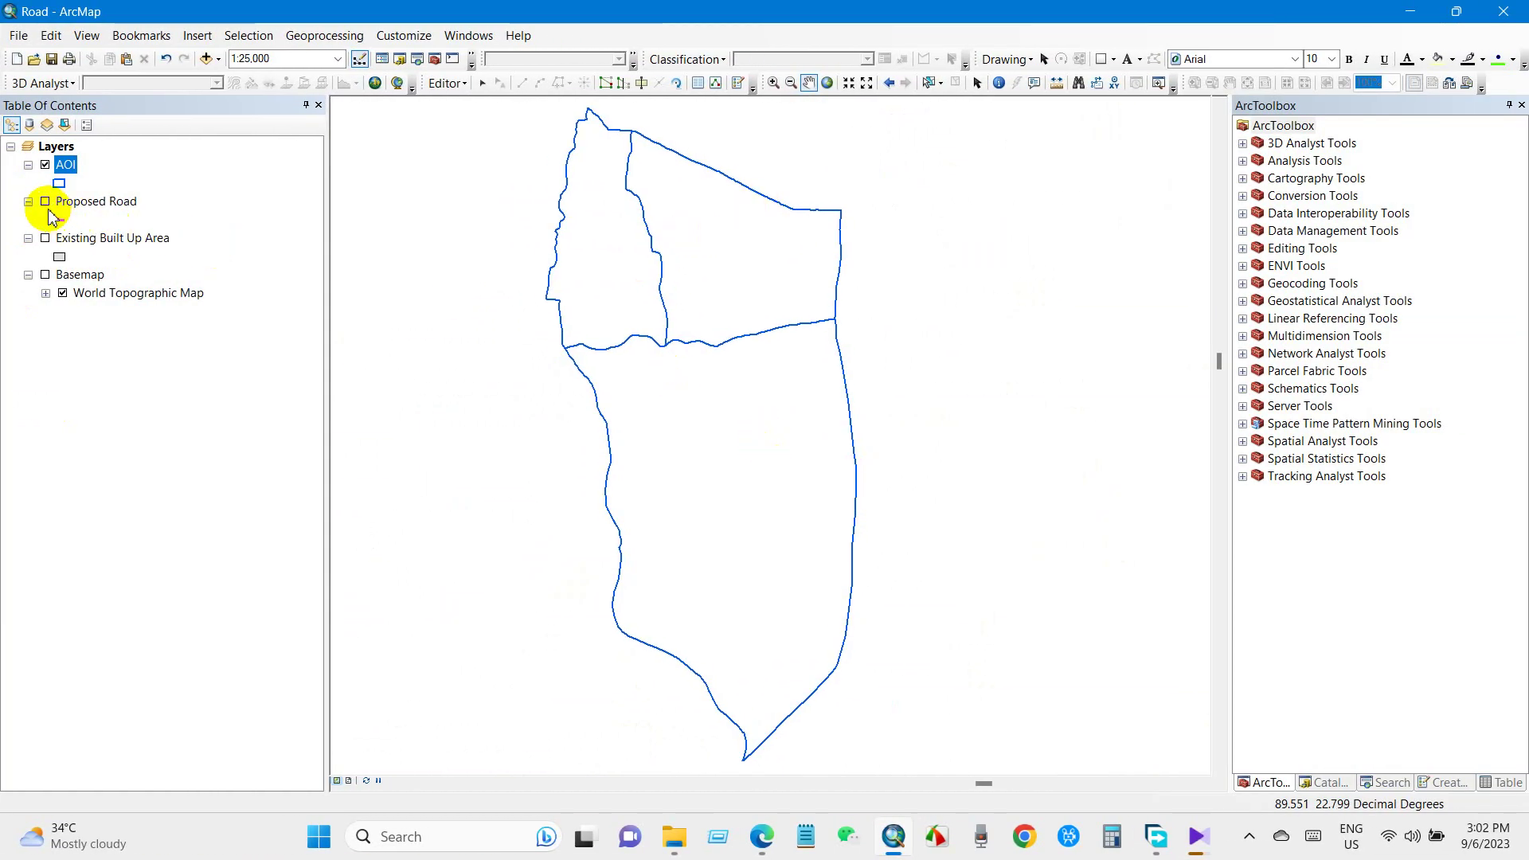
Turn the Proposed Road, Existing Built Up Area and Basemap layers back on
click(46, 203)
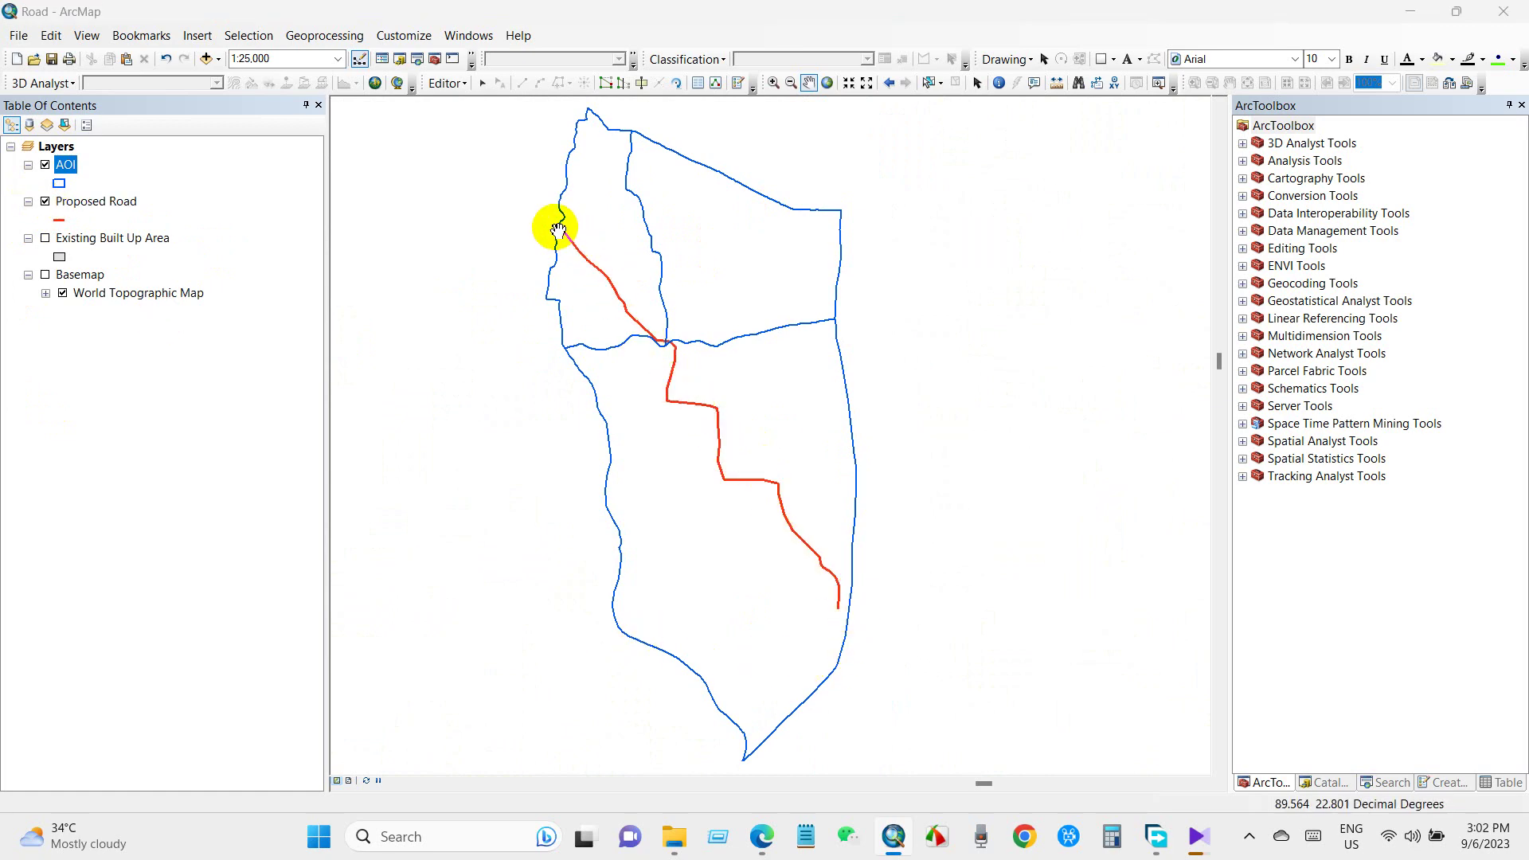
click(45, 239)
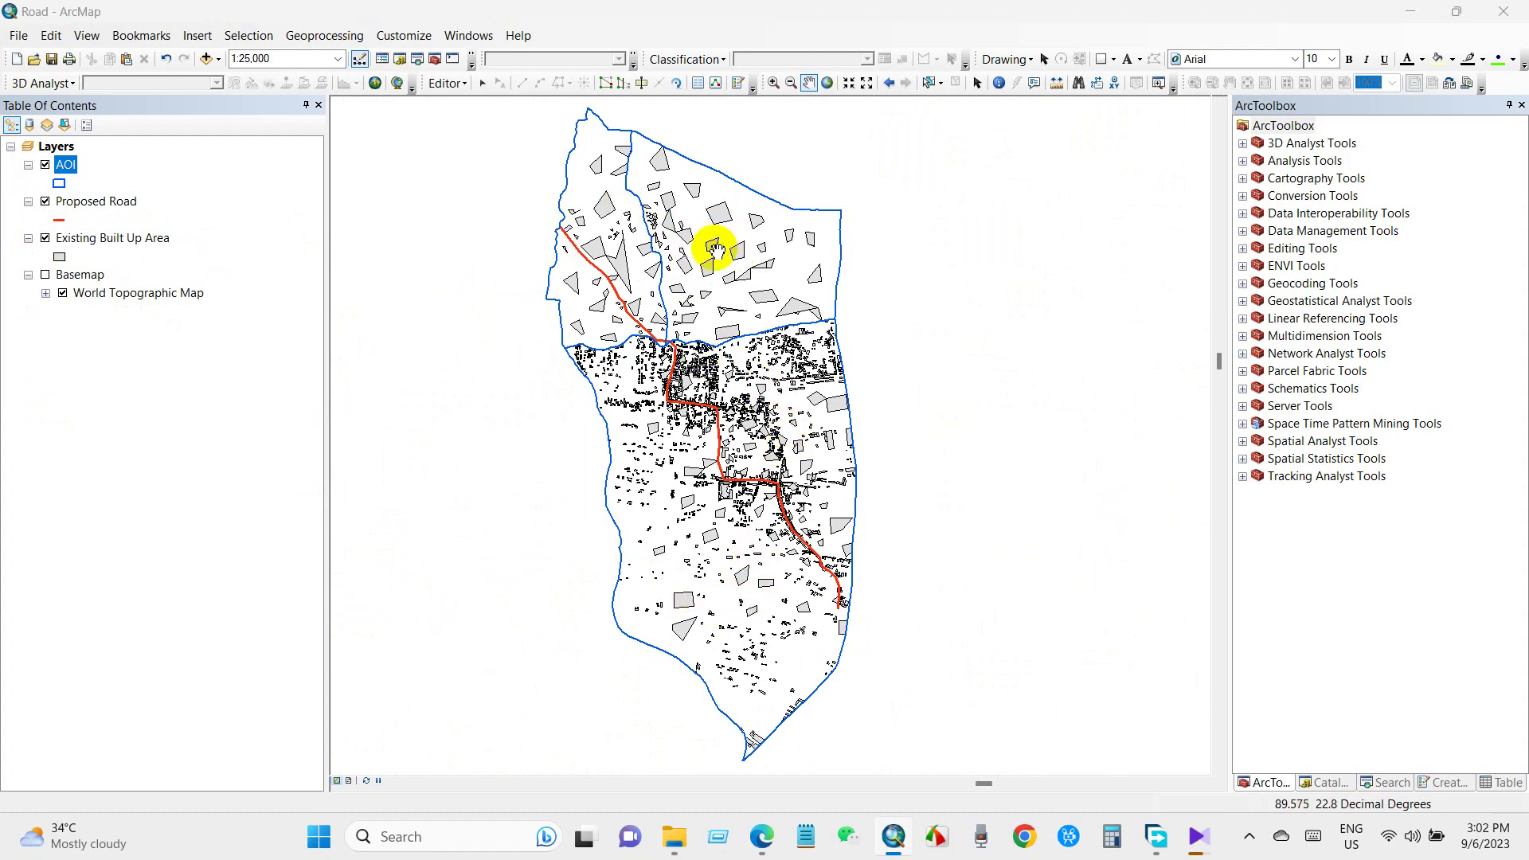
click(45, 276)
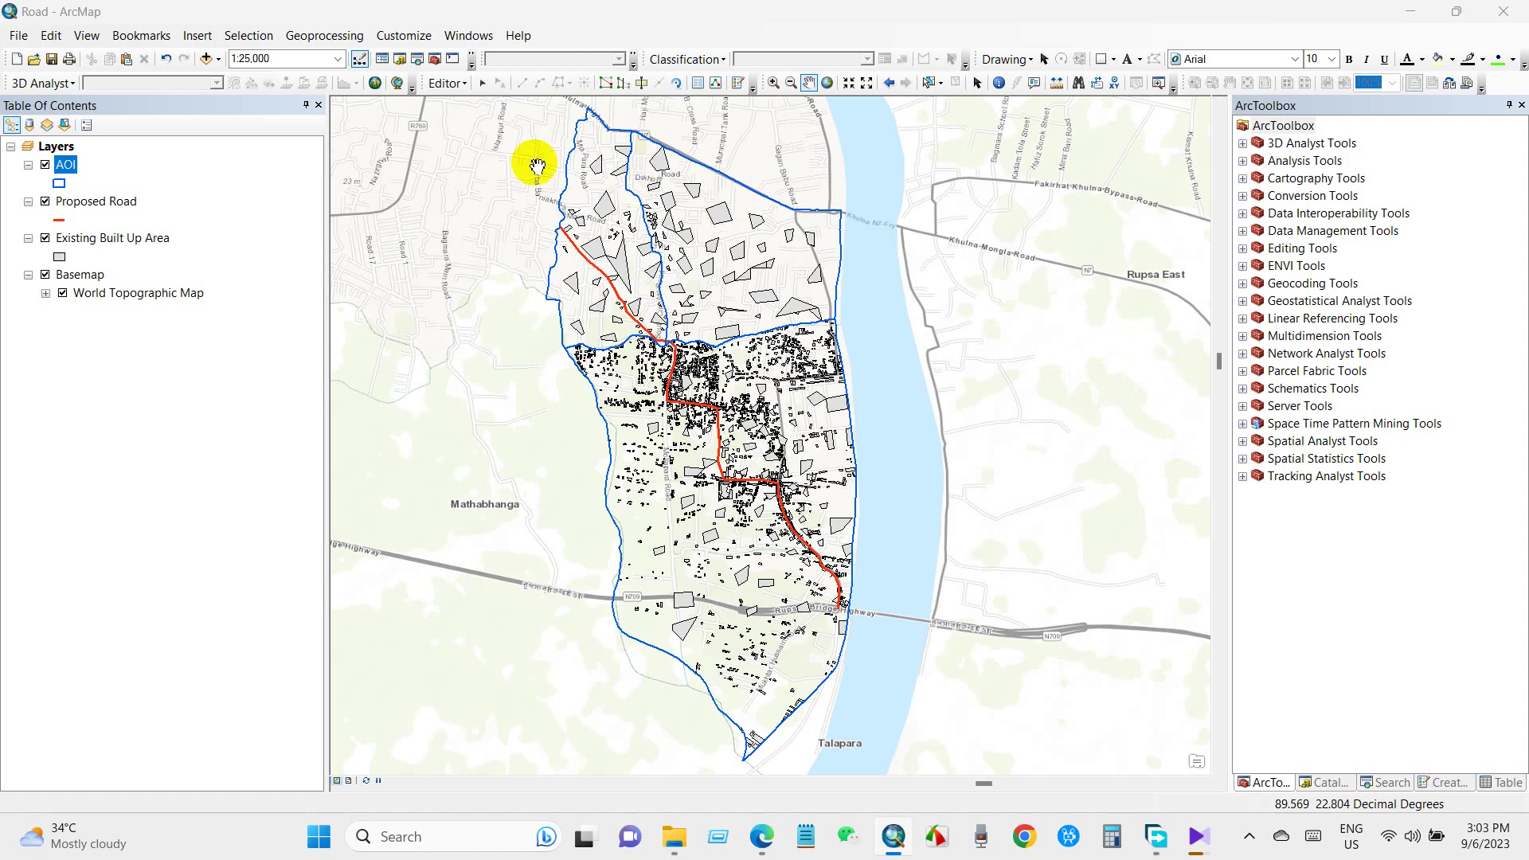
click(248, 36)
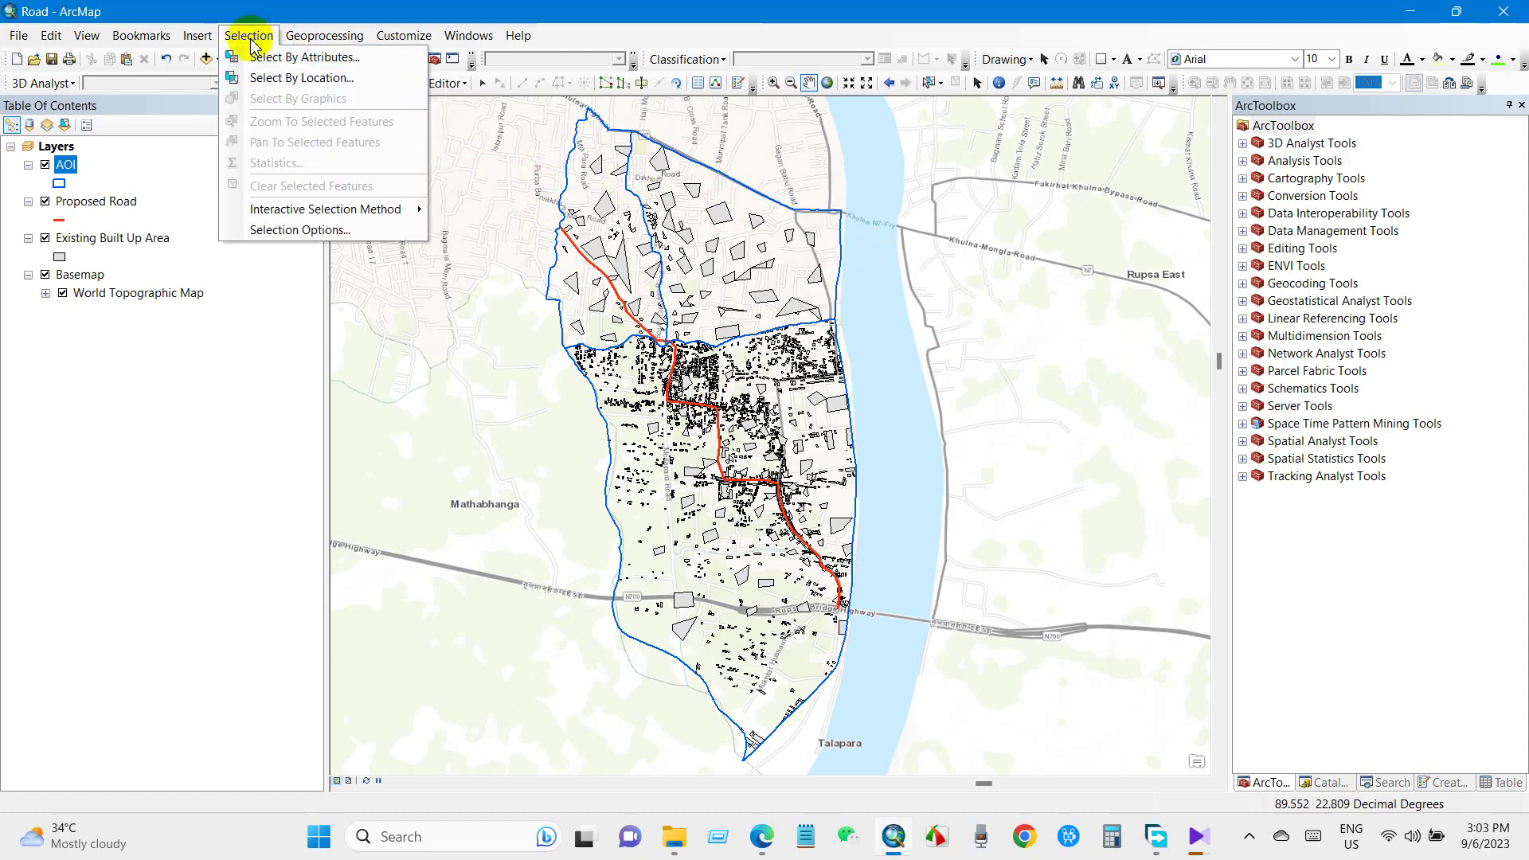
Expand Data Management Tools > Layers and Table Views in ArcToolbox and select Select Layer By Attribute
click(249, 387)
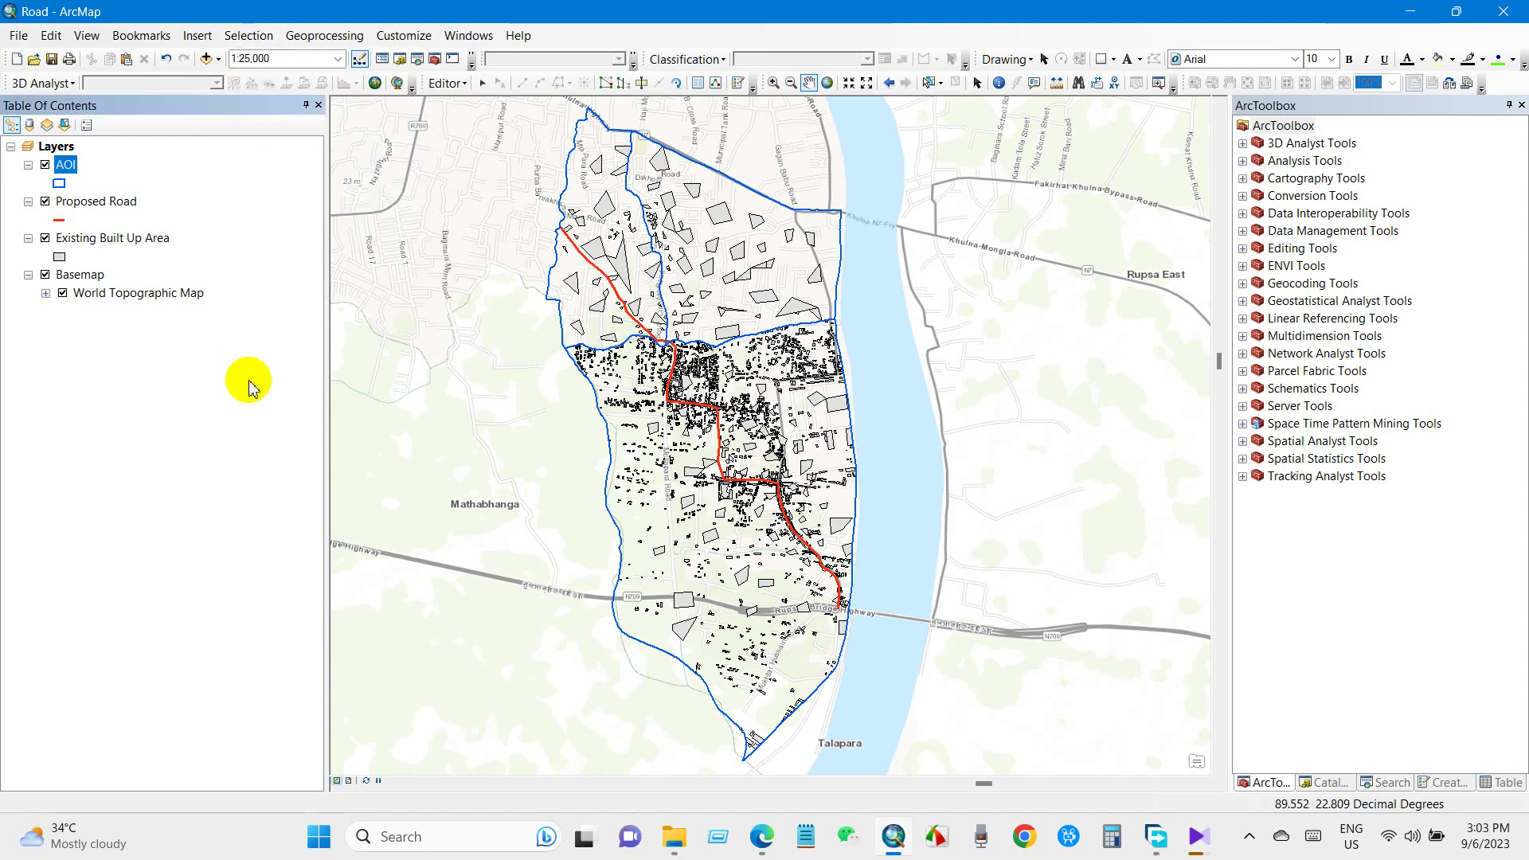
click(1309, 231)
click(1243, 233)
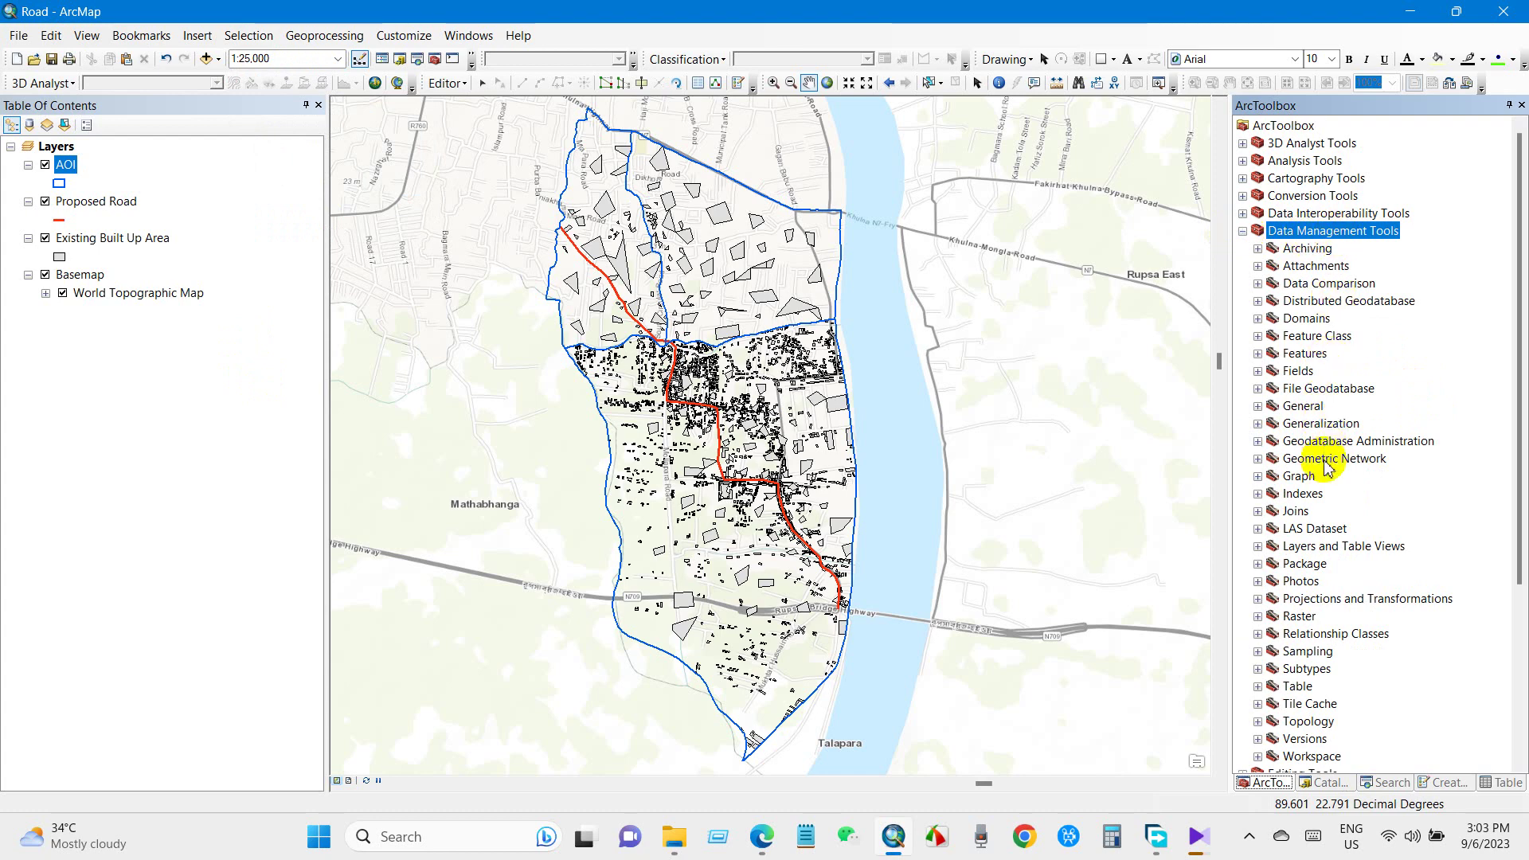
click(1346, 547)
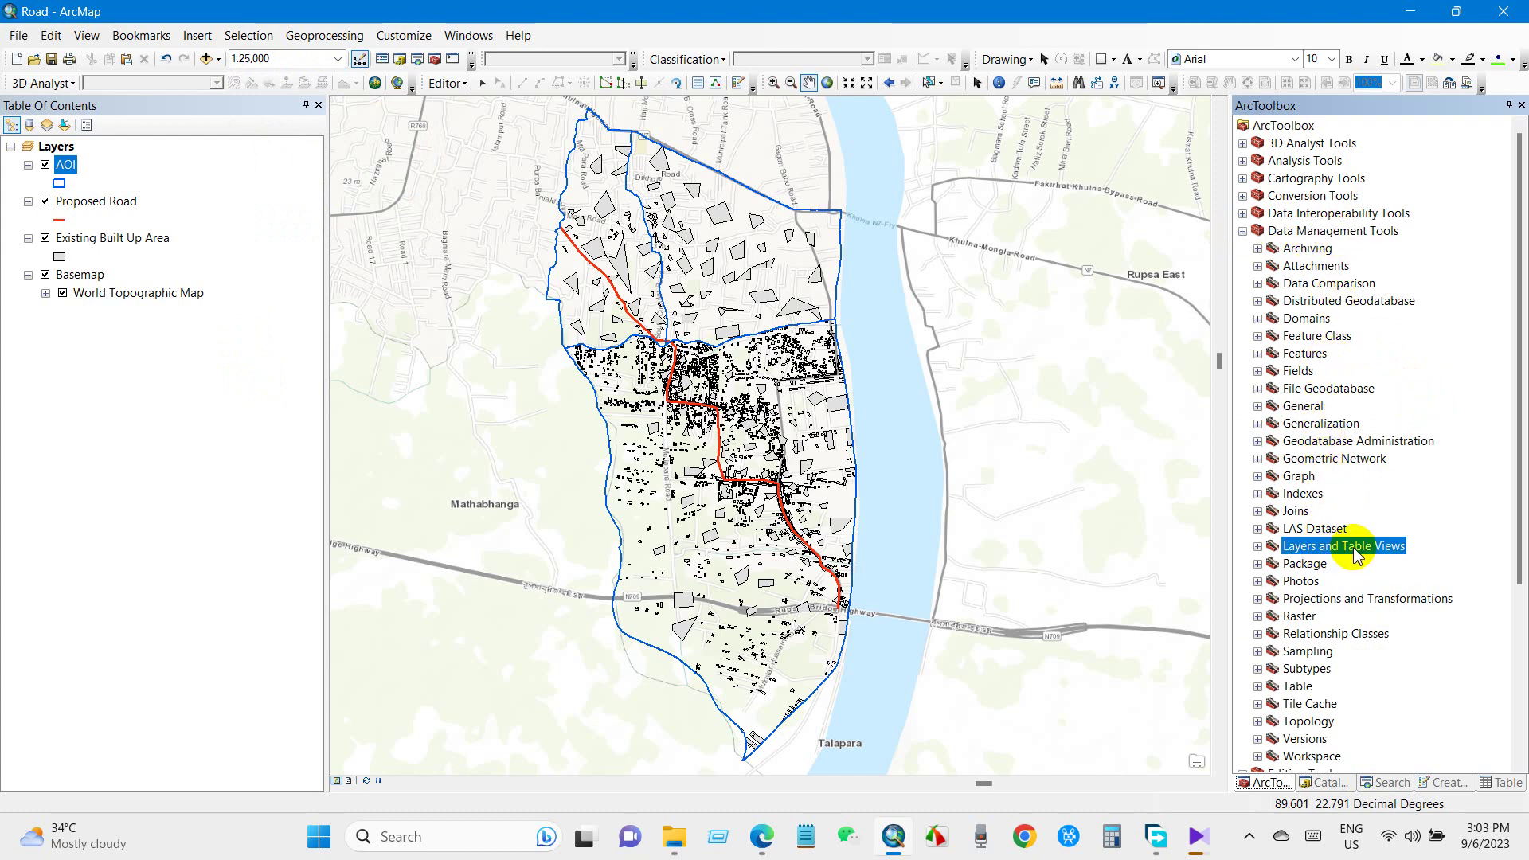
click(1258, 547)
scroll(1330, 539, down, 5)
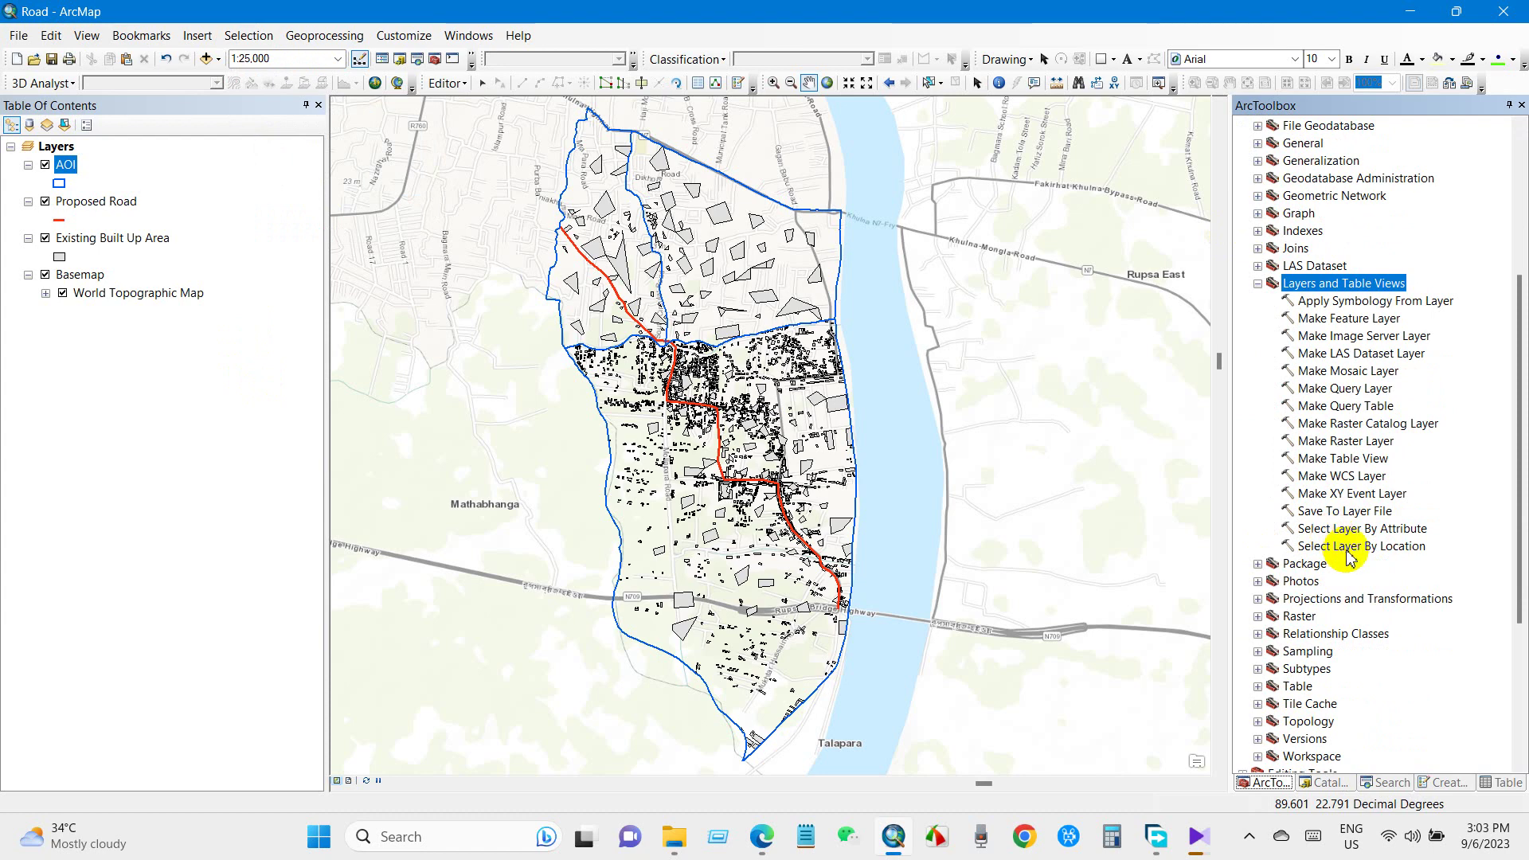
click(1355, 550)
click(1362, 530)
scroll(1332, 478, up, 5)
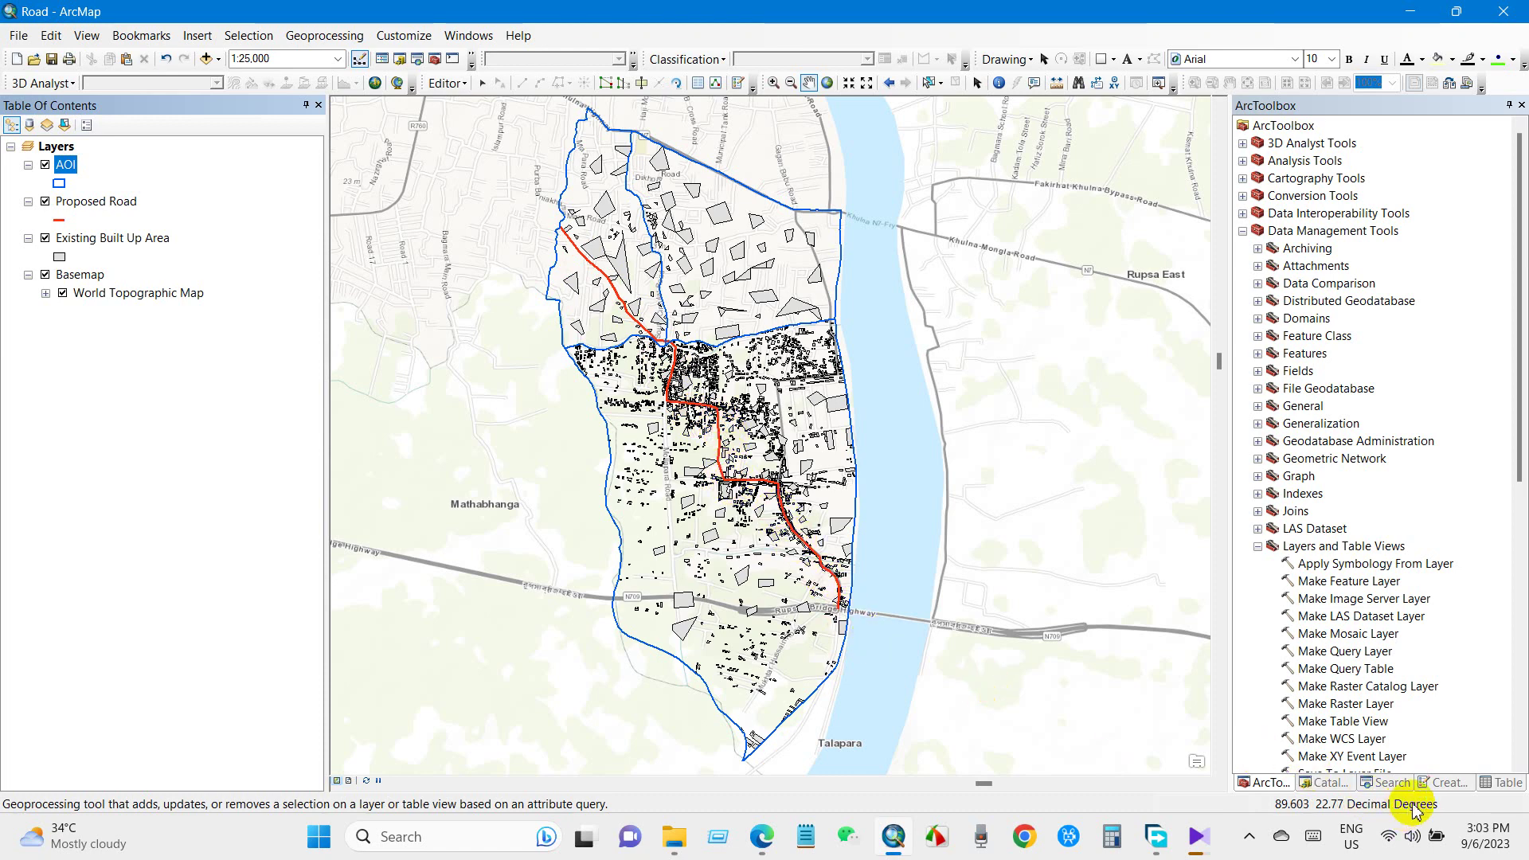
click(1390, 783)
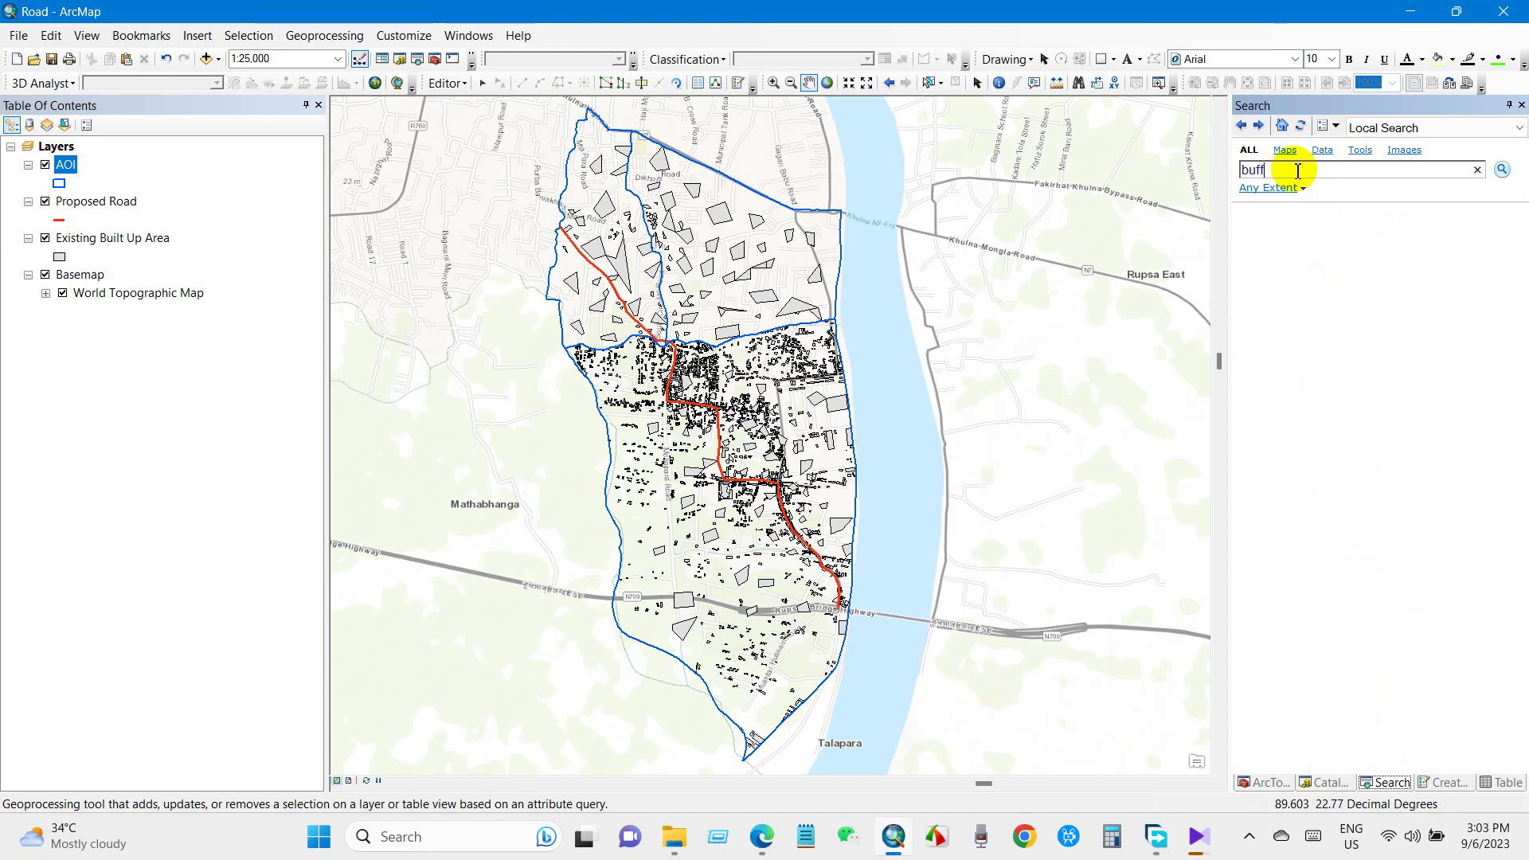
Search for 'buffer', open the Buffer (Analysis) tool, and set Proposed Road as input features
text(buffer)
key(Return)
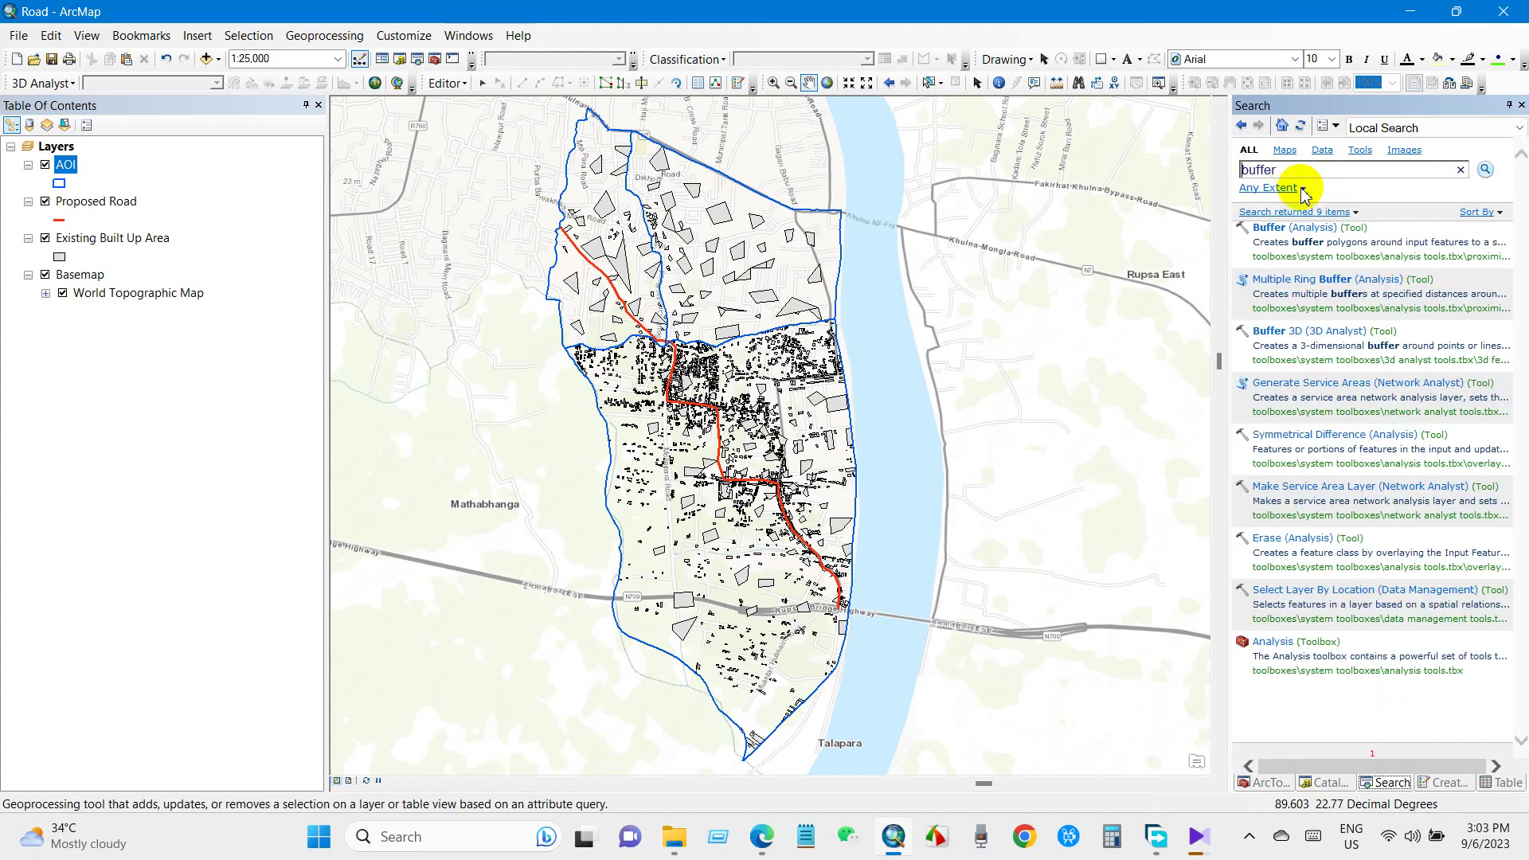
click(1283, 228)
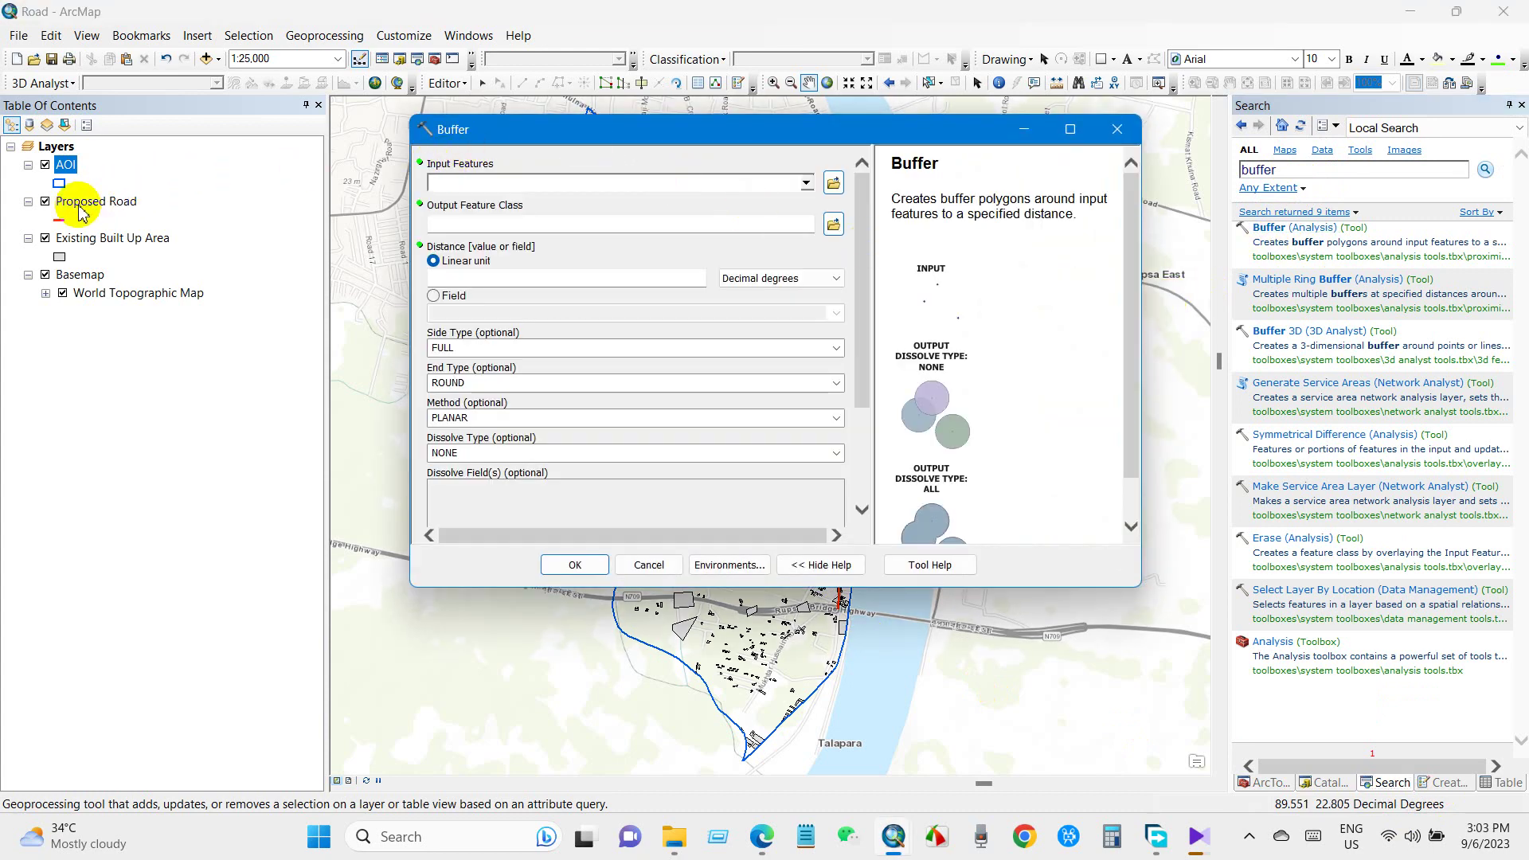
click(80, 201)
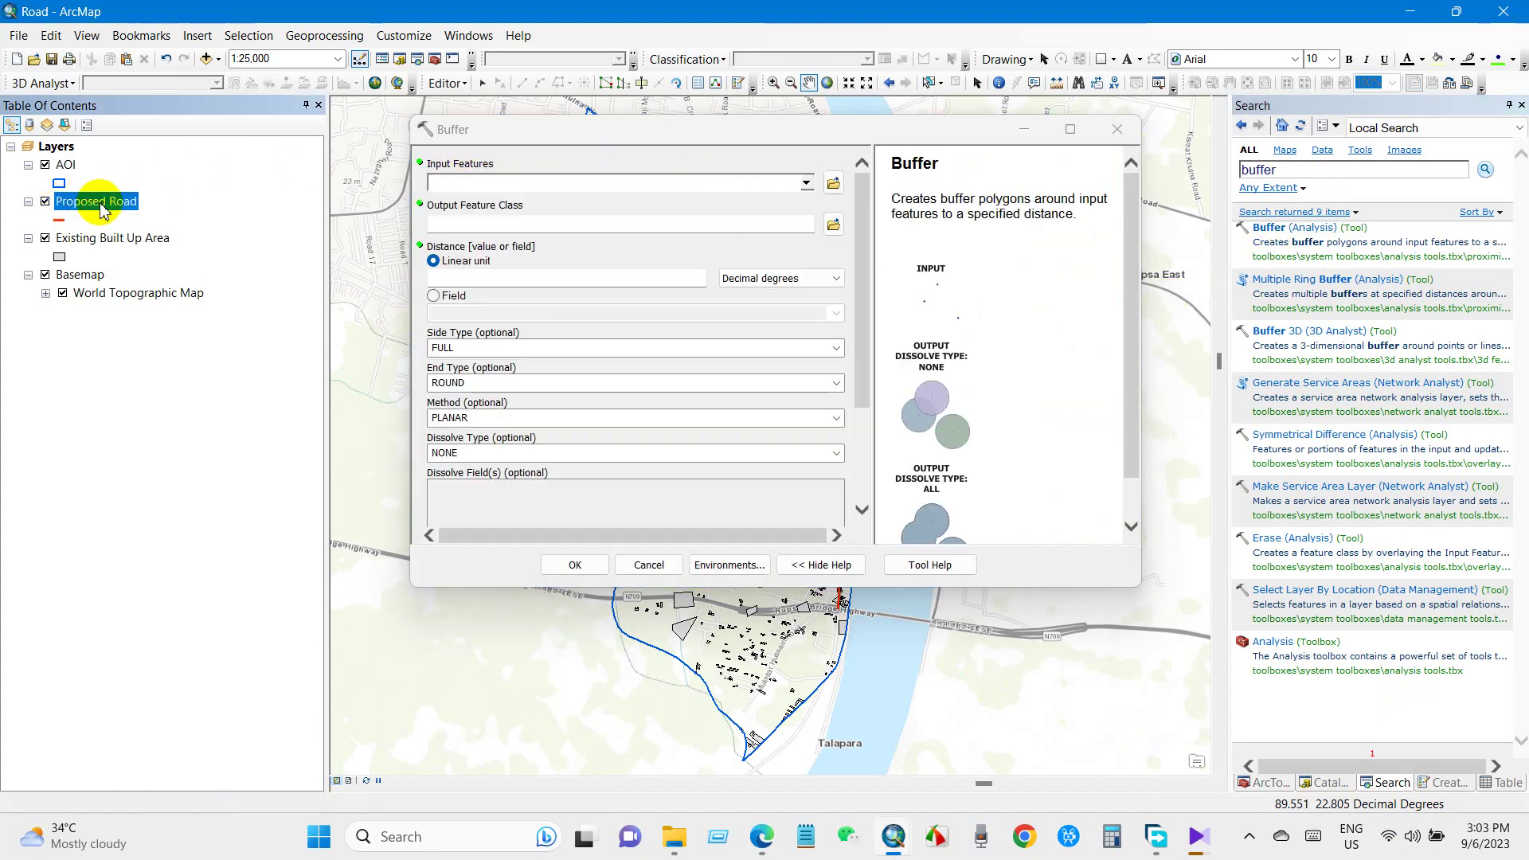
click(806, 183)
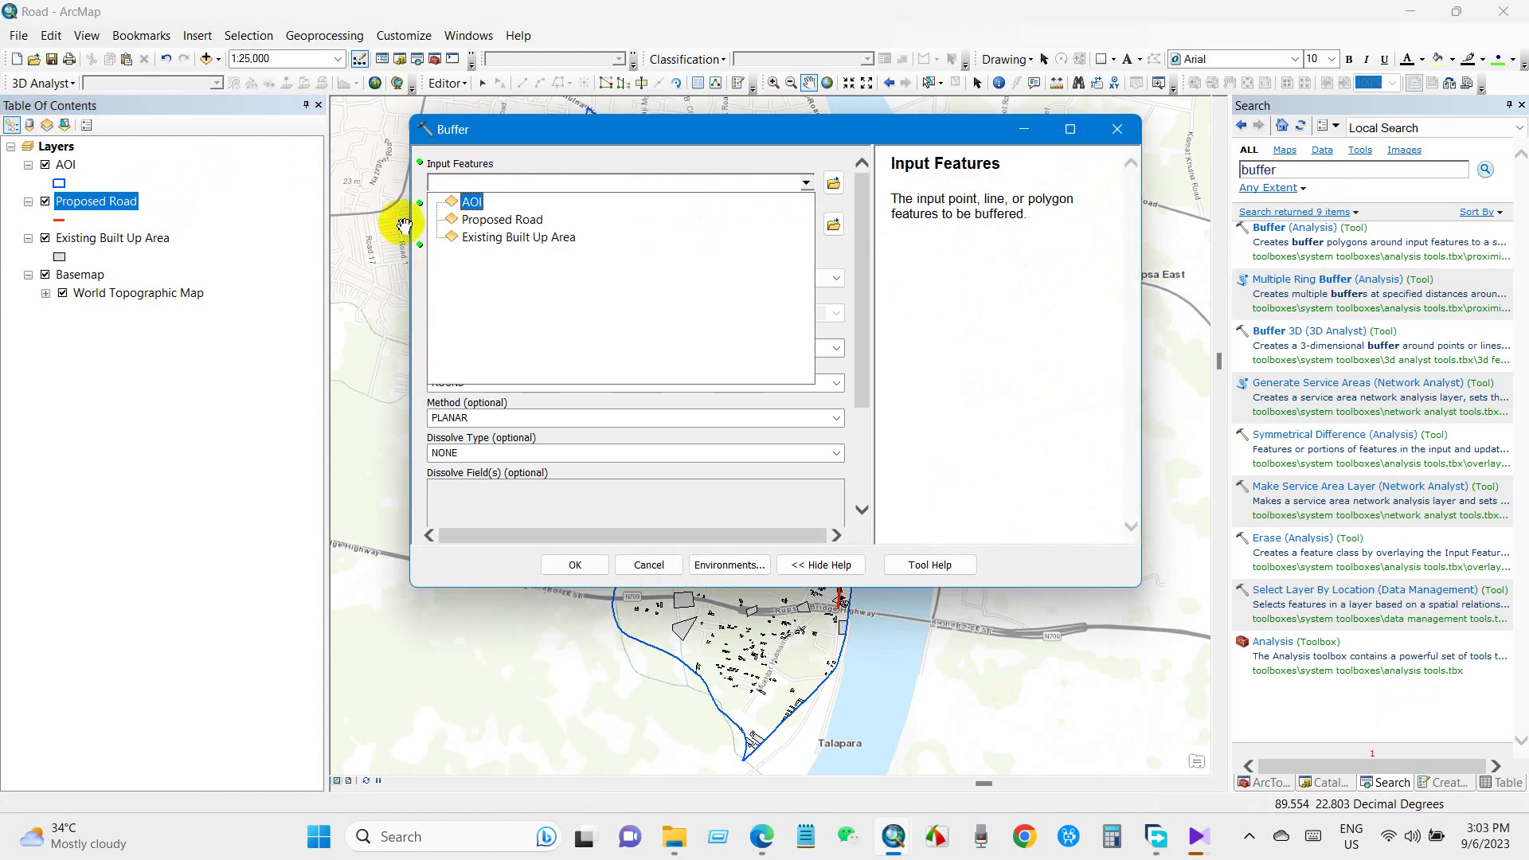
click(511, 220)
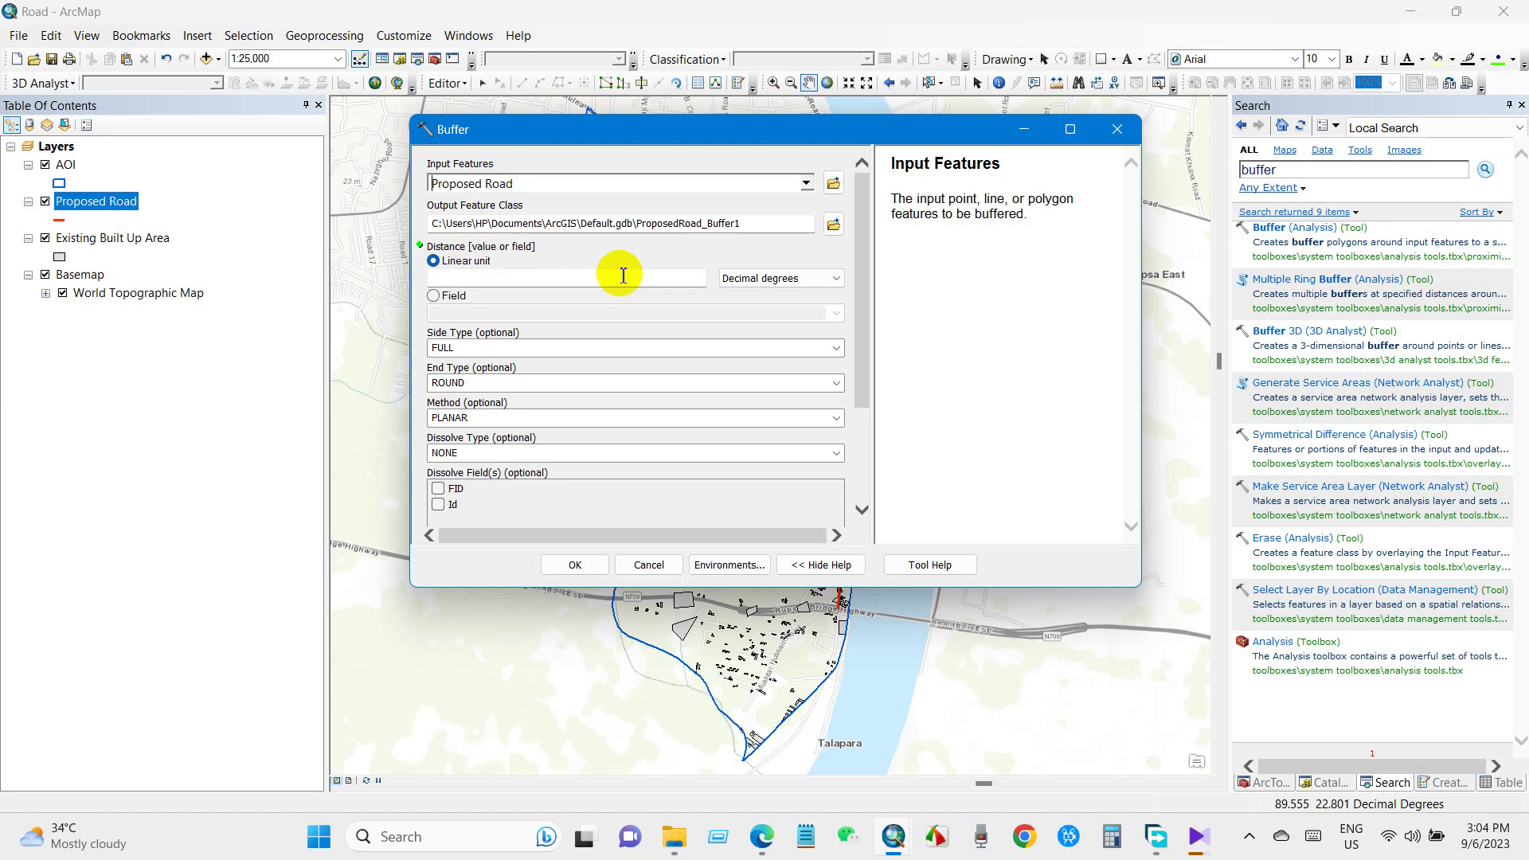
Set the buffer distance to 50 Meters and run the tool
click(667, 276)
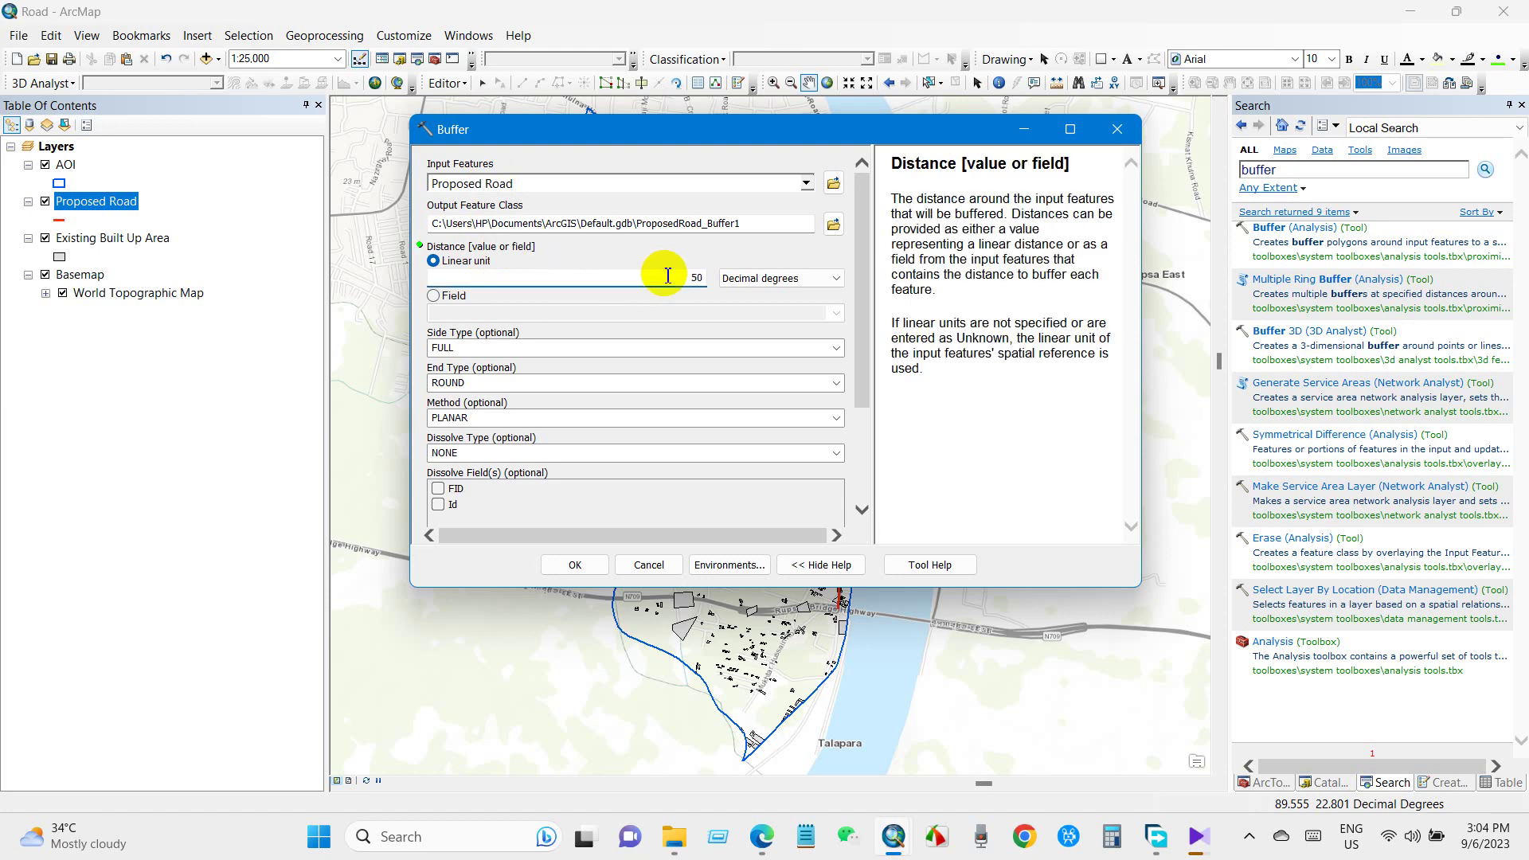
text(50)
click(759, 281)
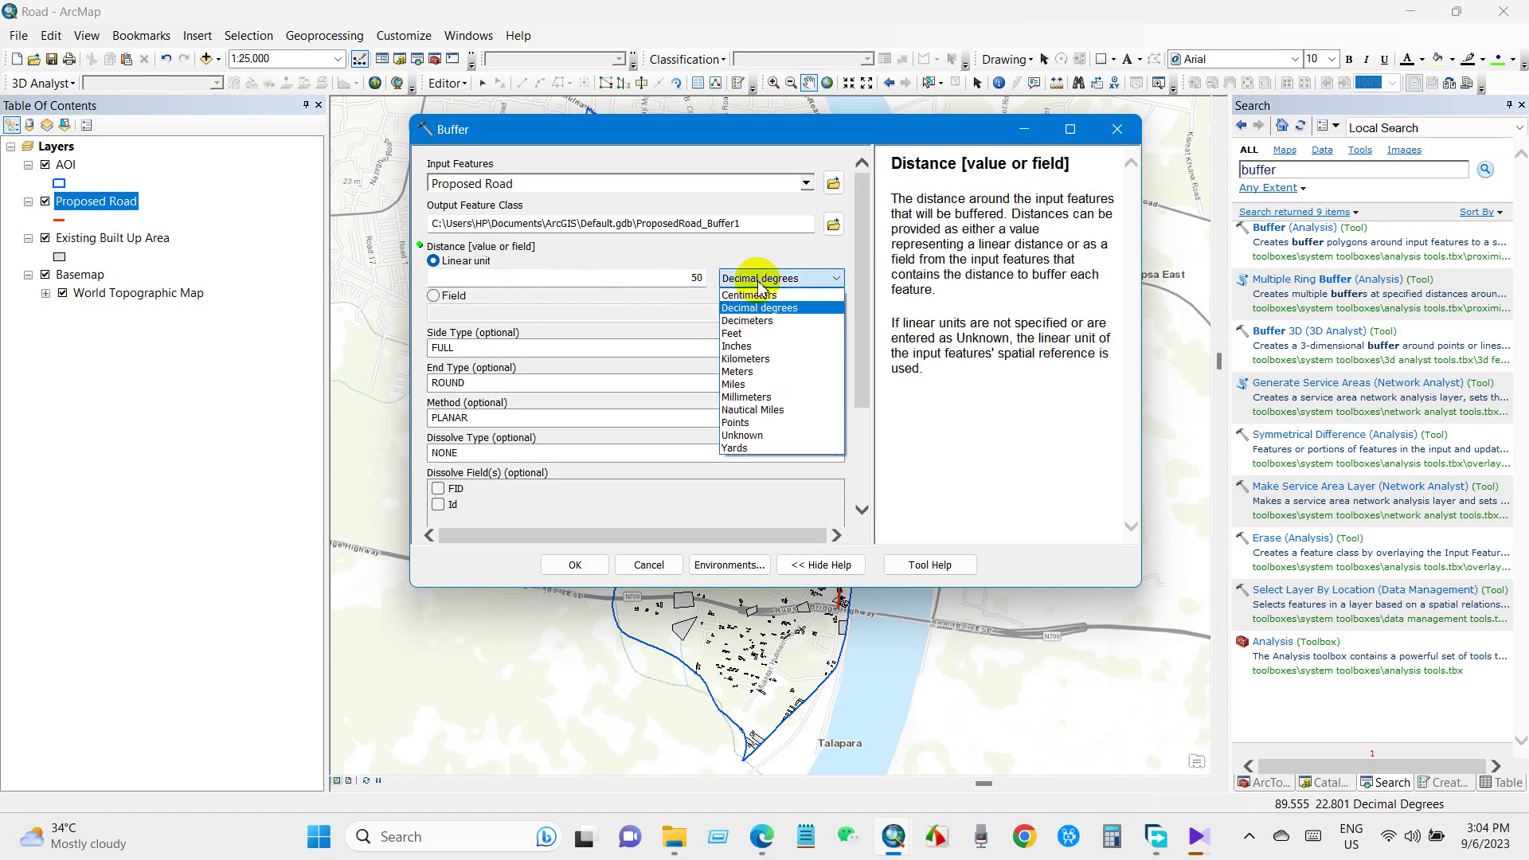
click(756, 382)
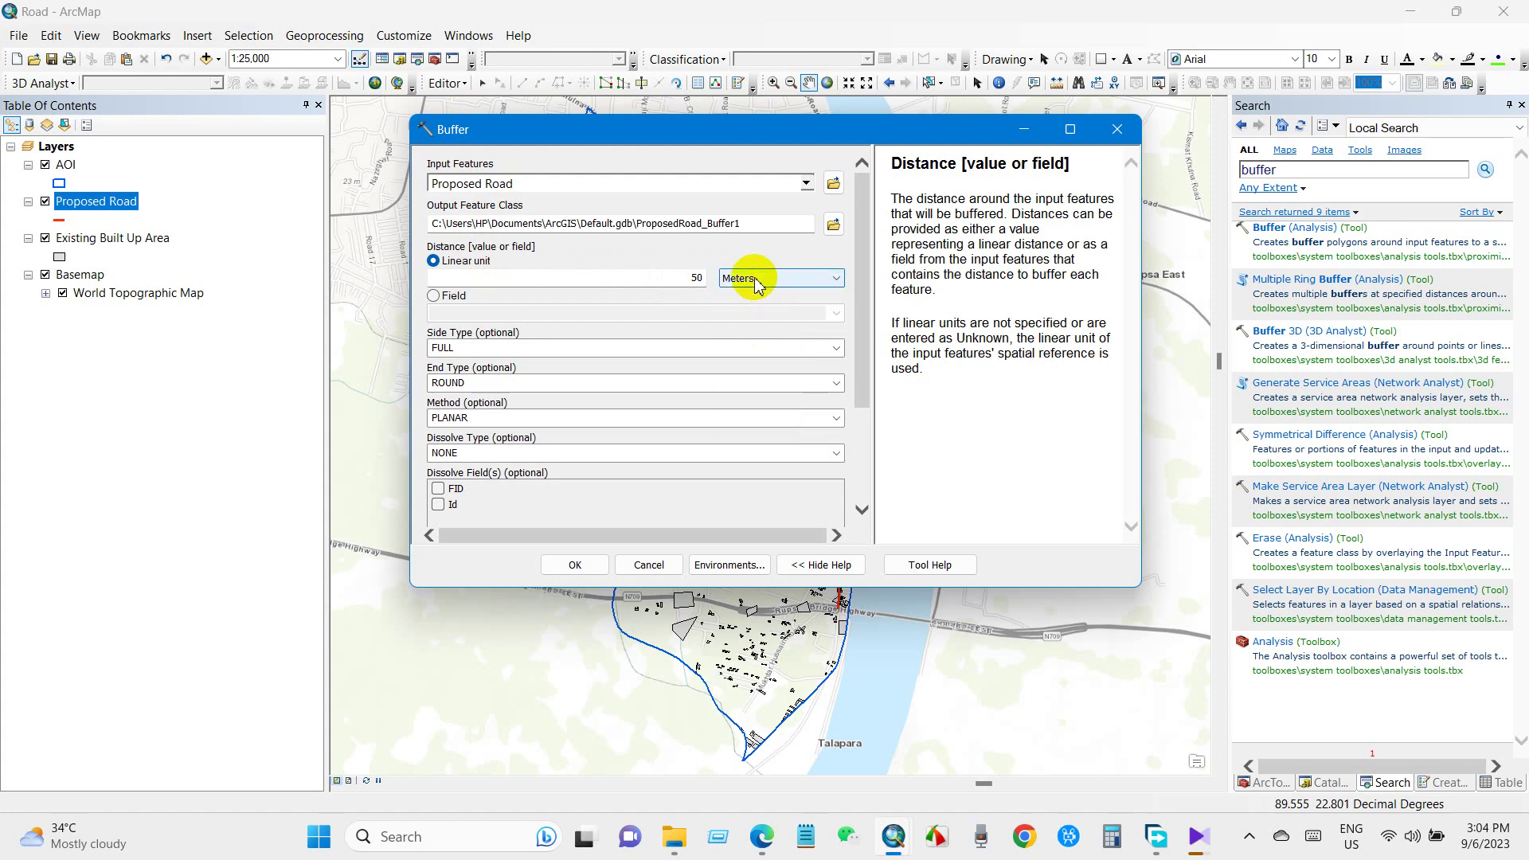
drag(863, 341, 866, 279)
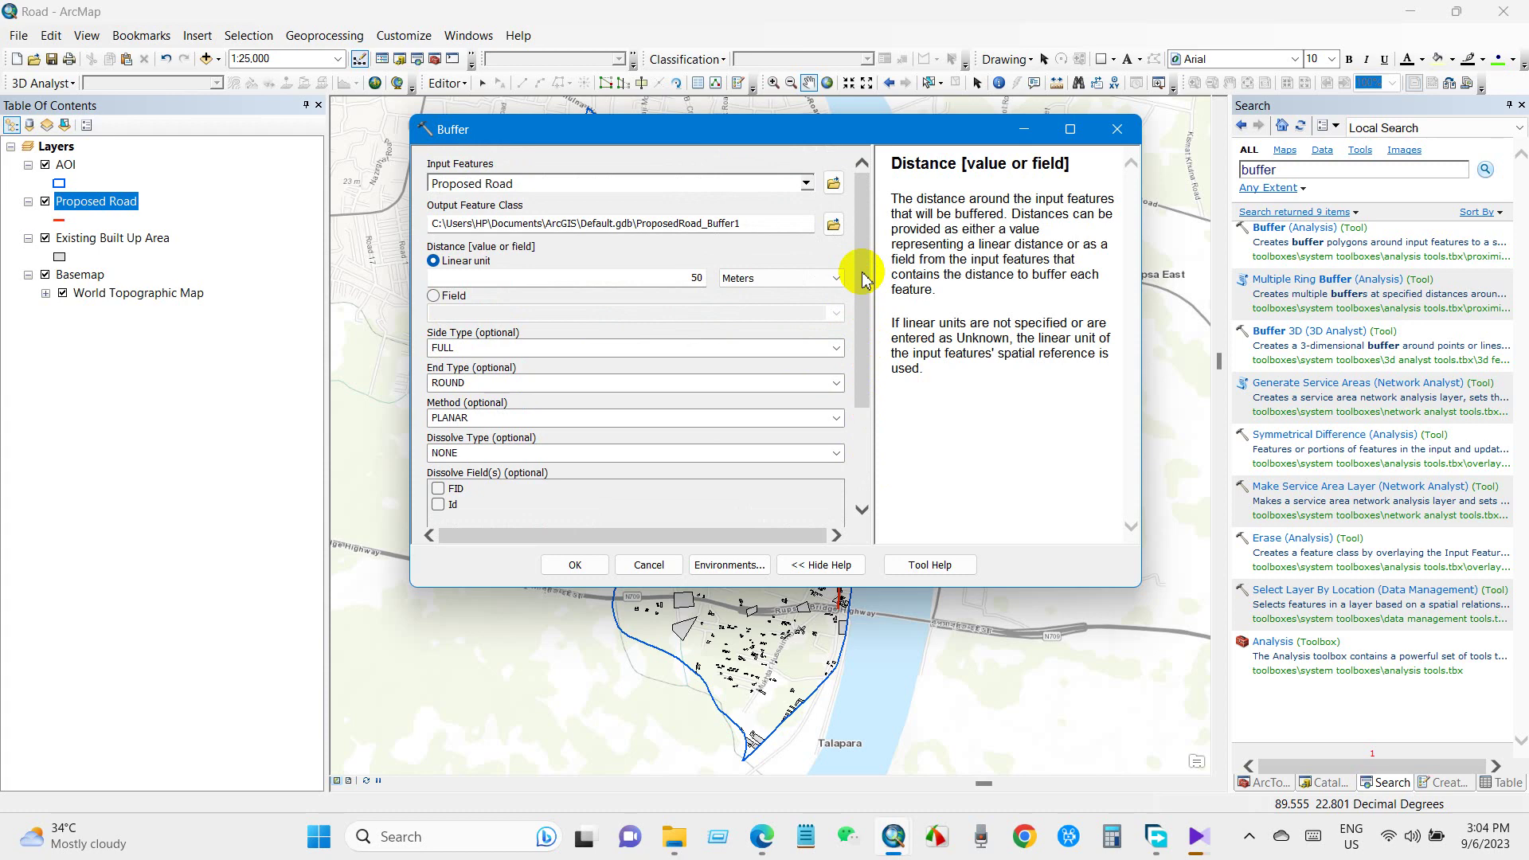
click(514, 209)
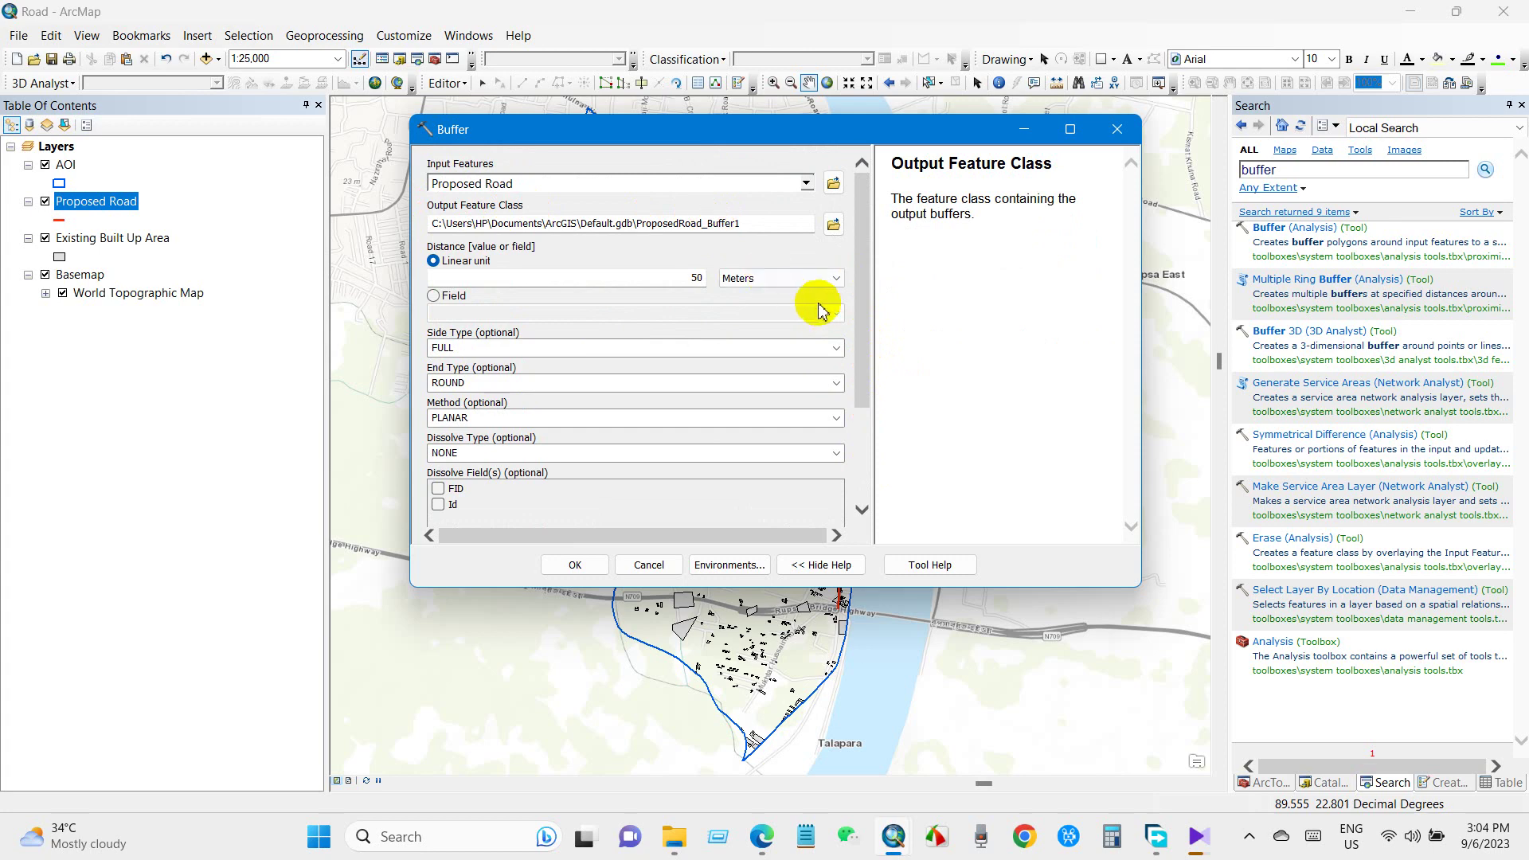
drag(858, 312, 714, 505)
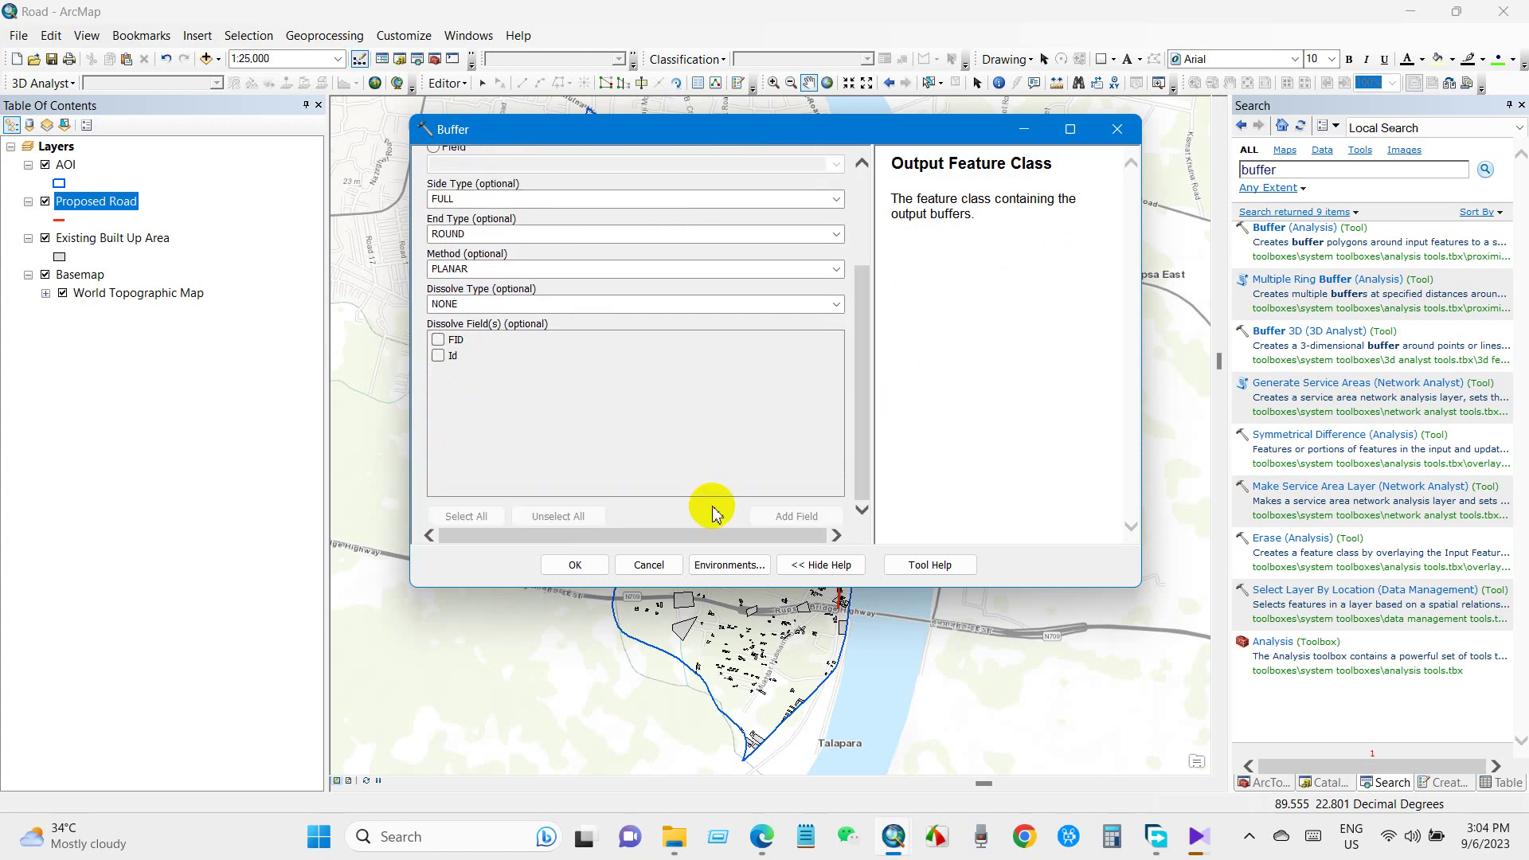
click(571, 566)
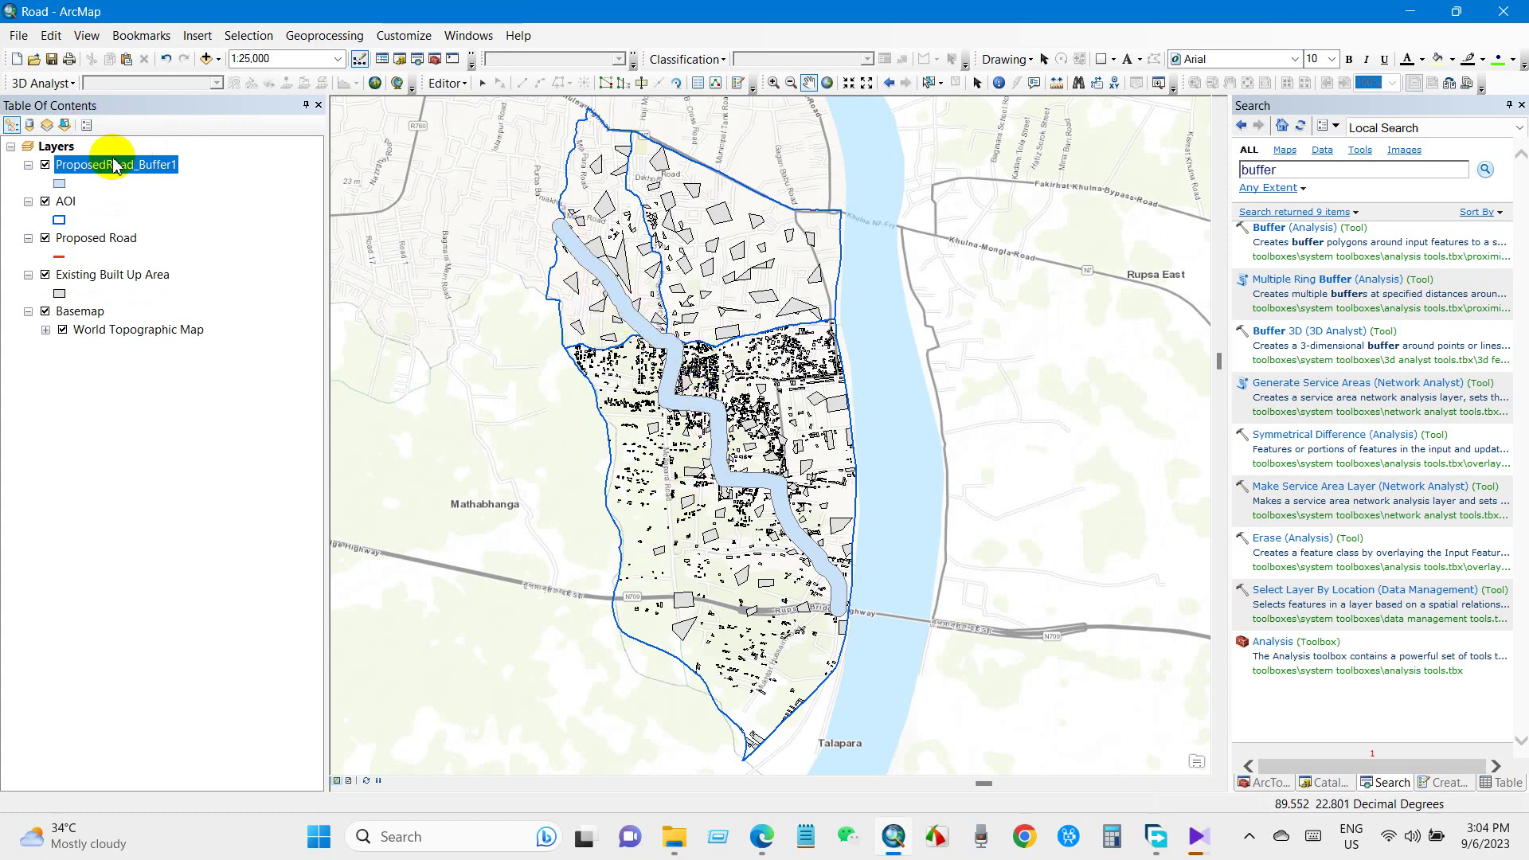
Give the buffer layer an empty fill and a red outline in Symbol Selector
click(60, 184)
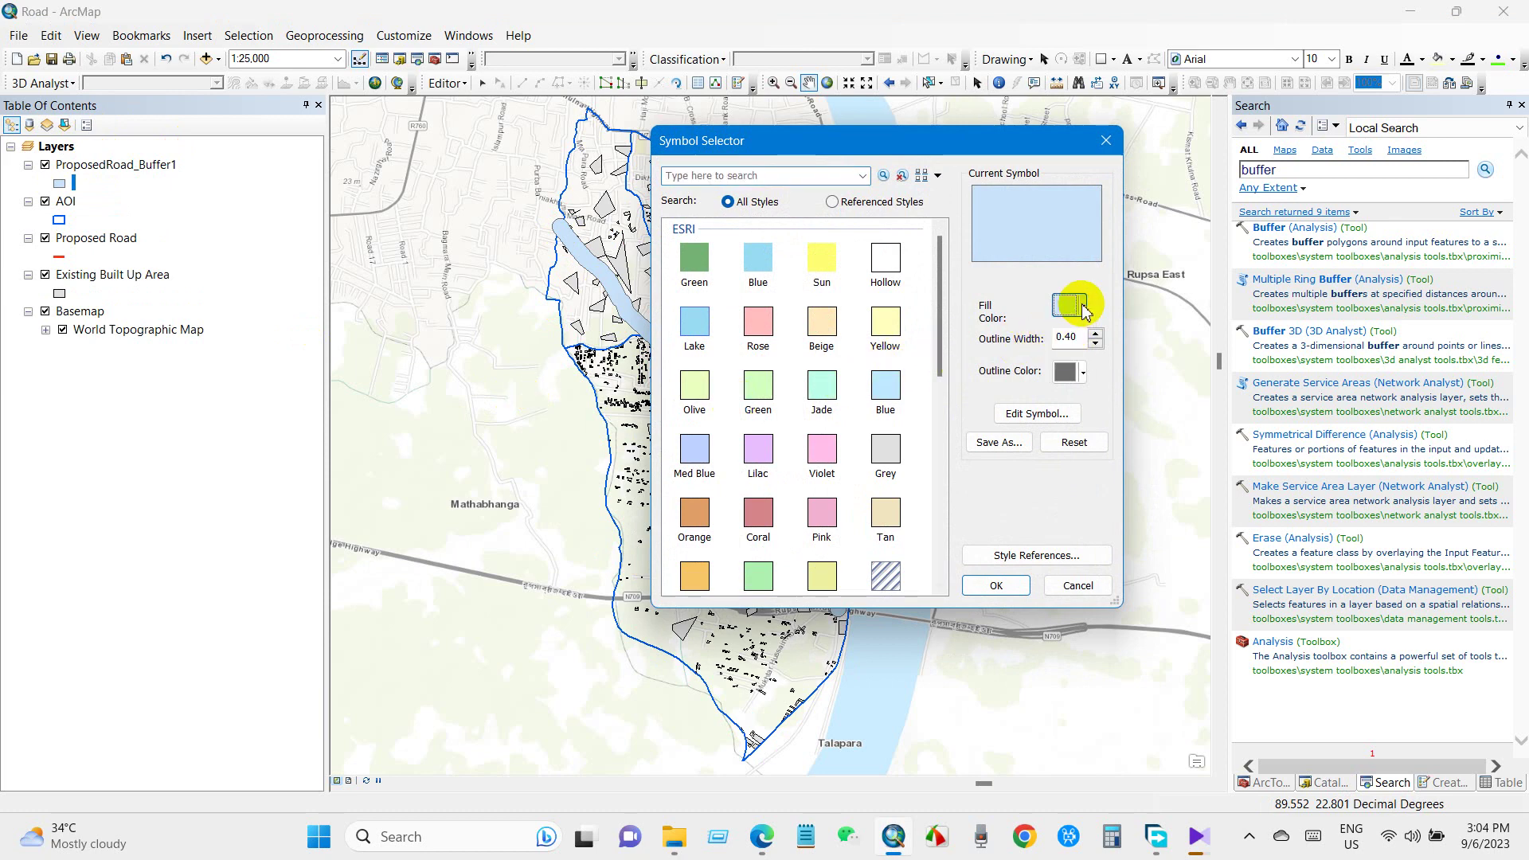
click(1086, 311)
click(1081, 327)
click(1084, 374)
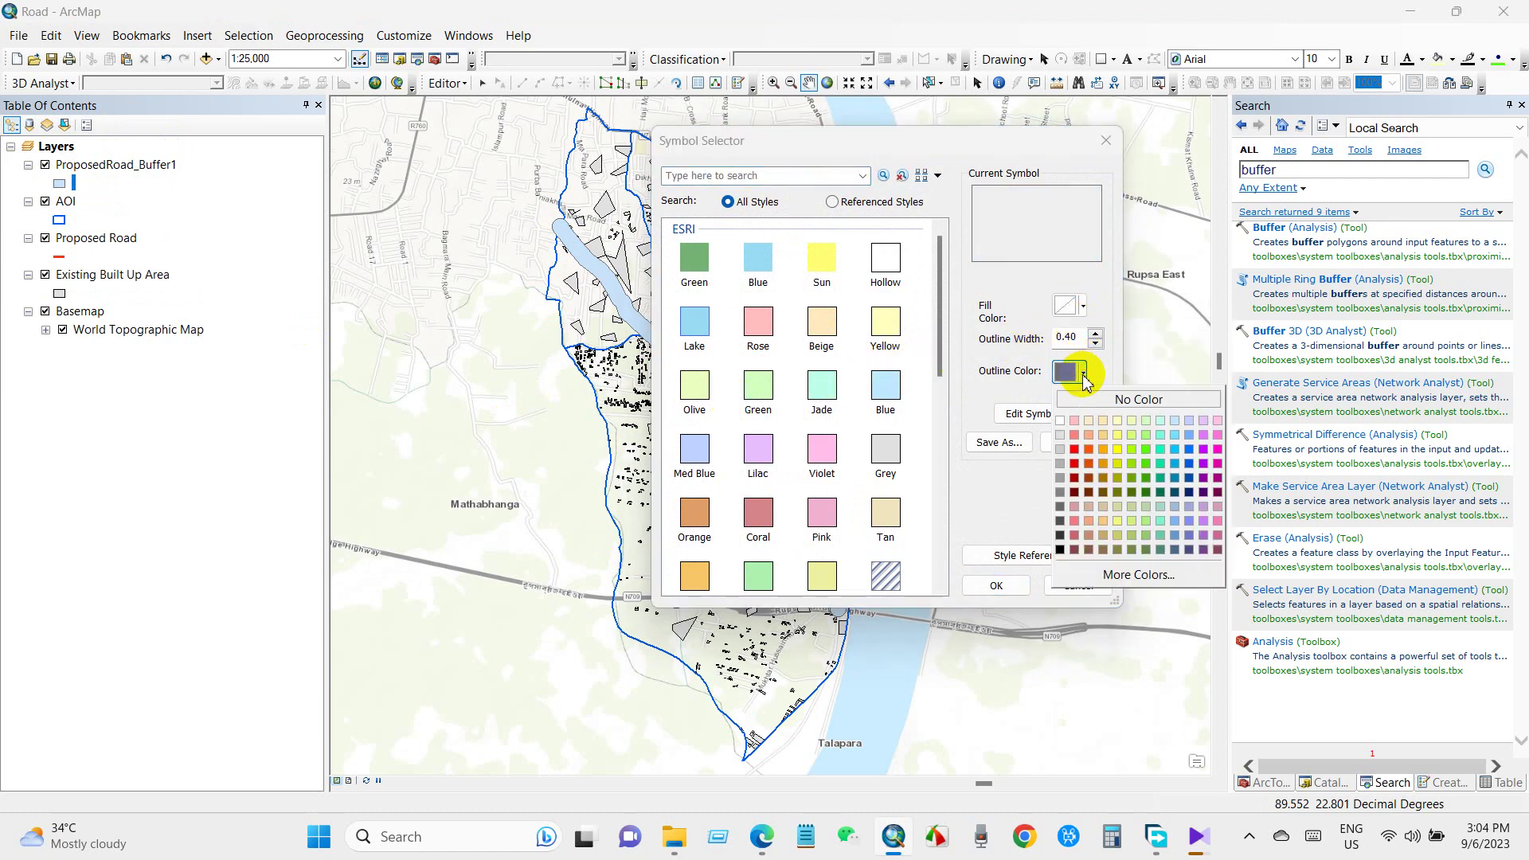
click(1075, 449)
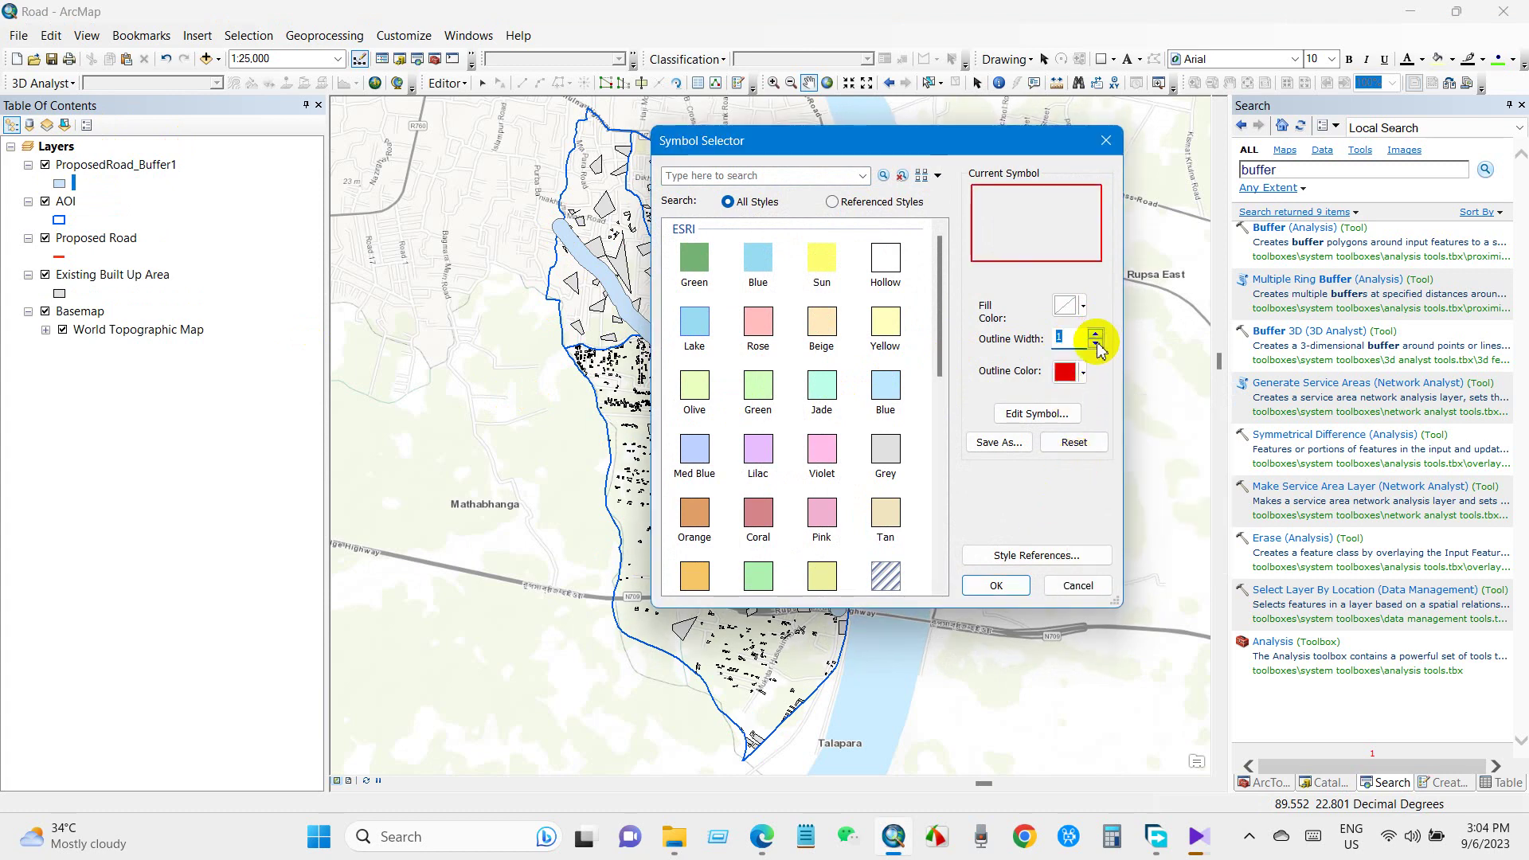
click(1084, 373)
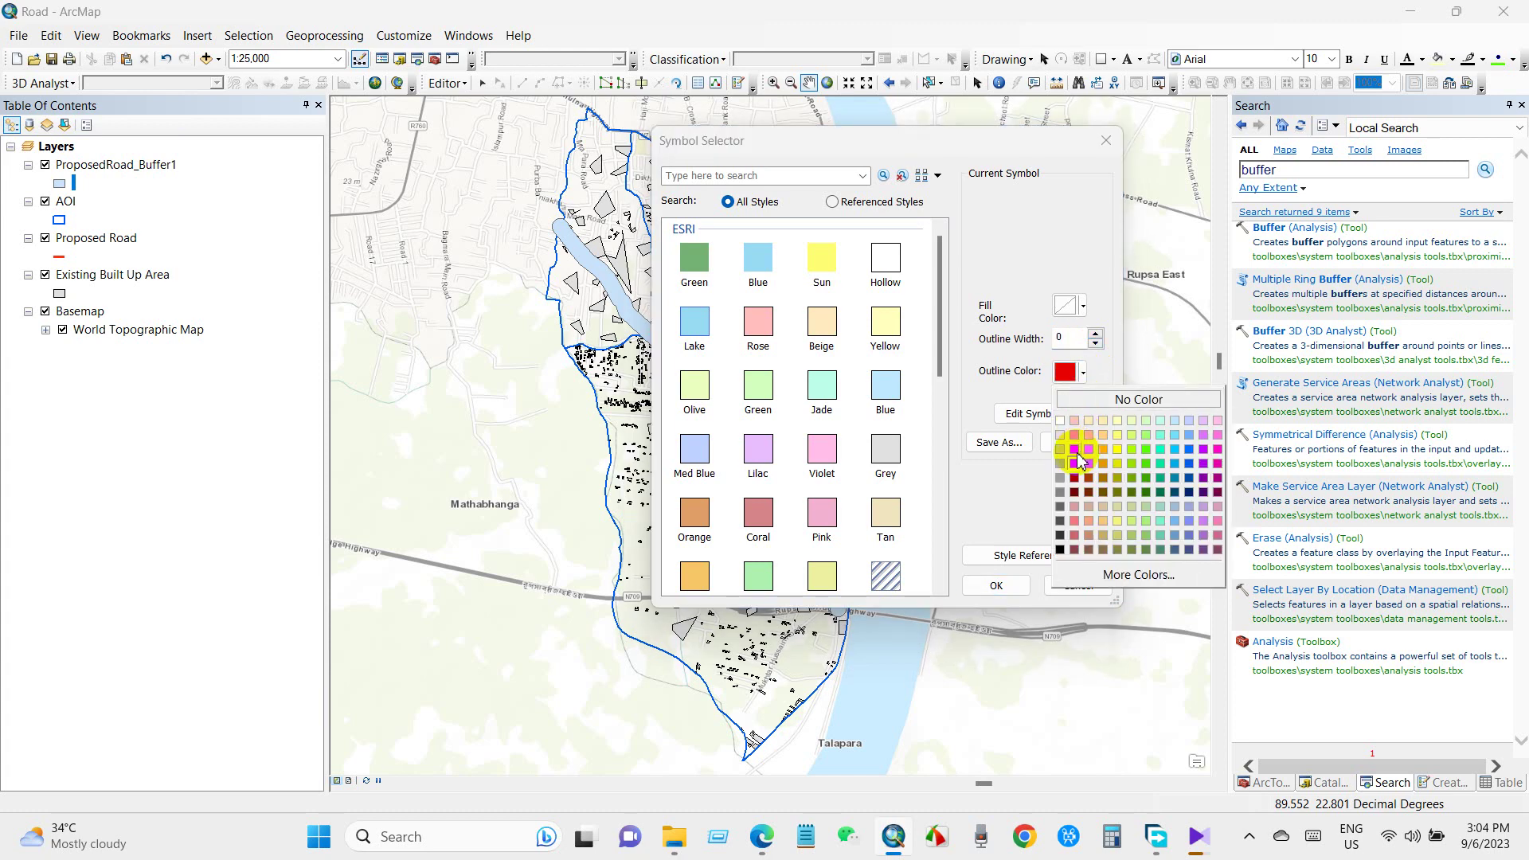
click(1075, 481)
click(991, 586)
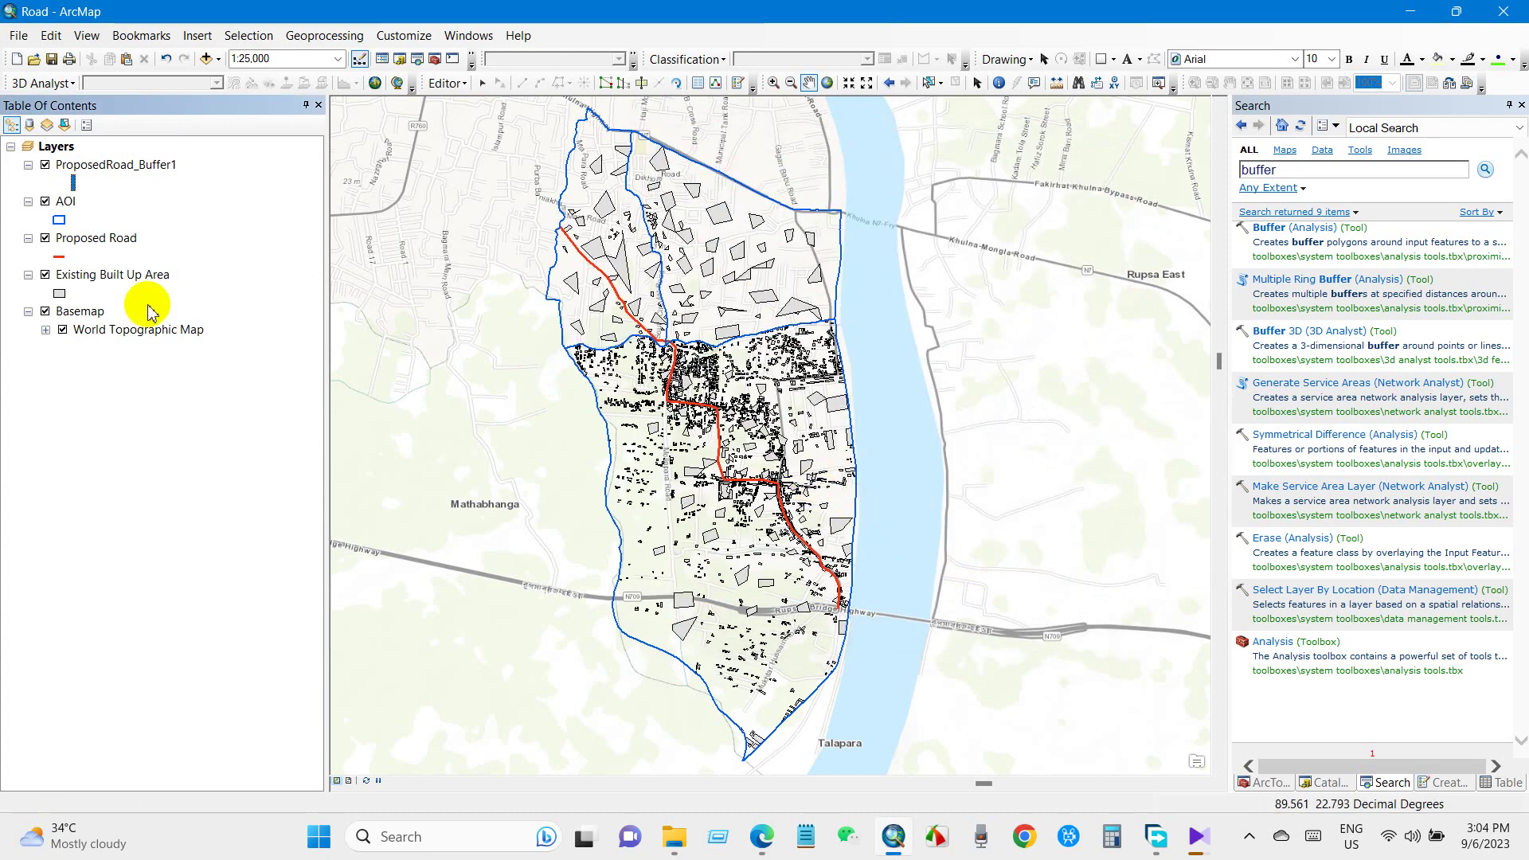
Change the buffer symbol to a dark red fill with a matching dark red outline
click(72, 182)
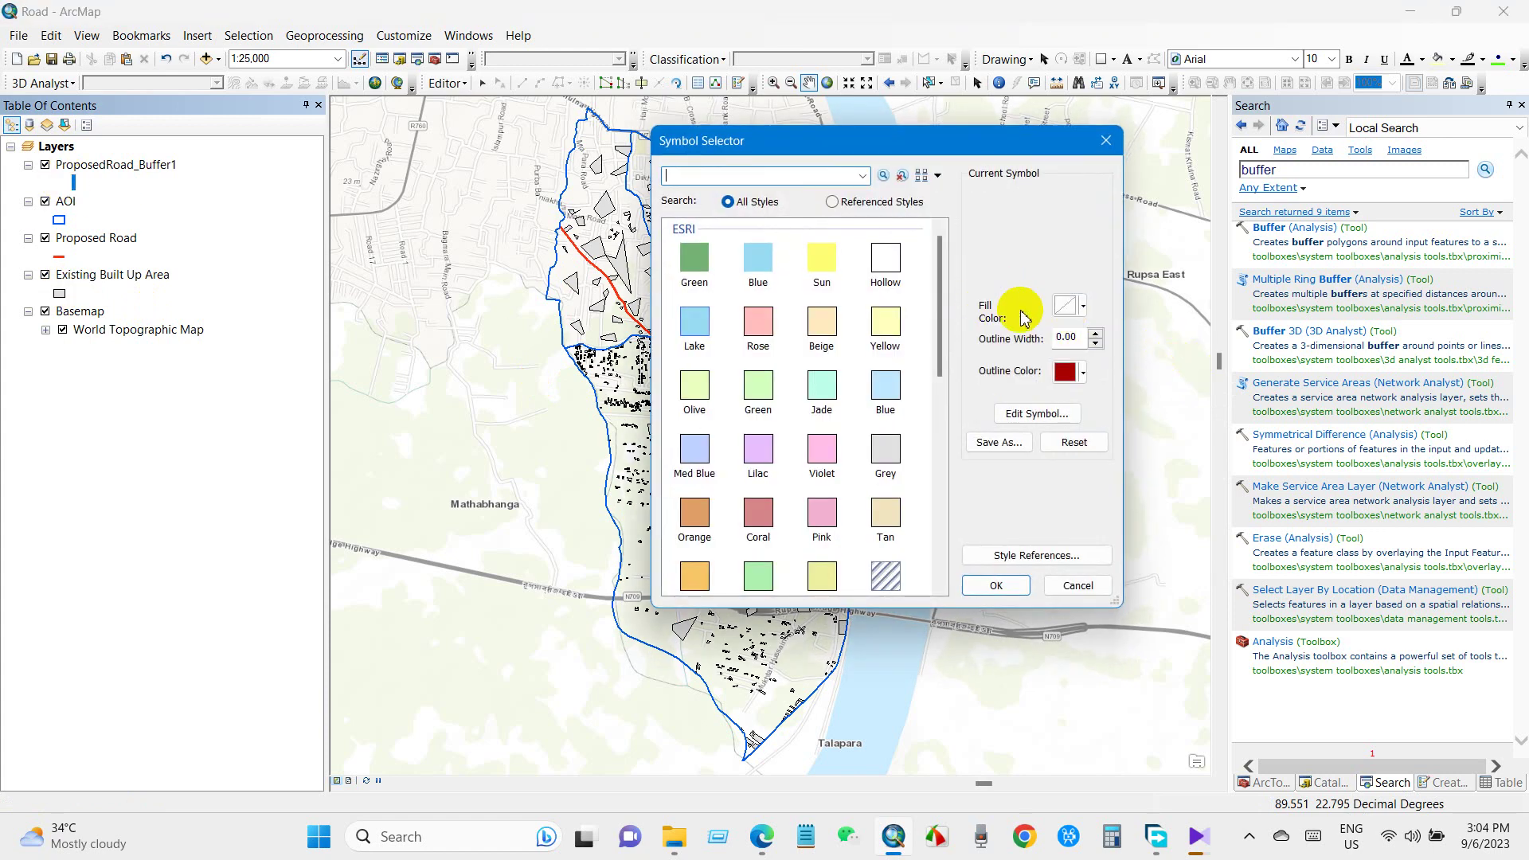
click(1080, 306)
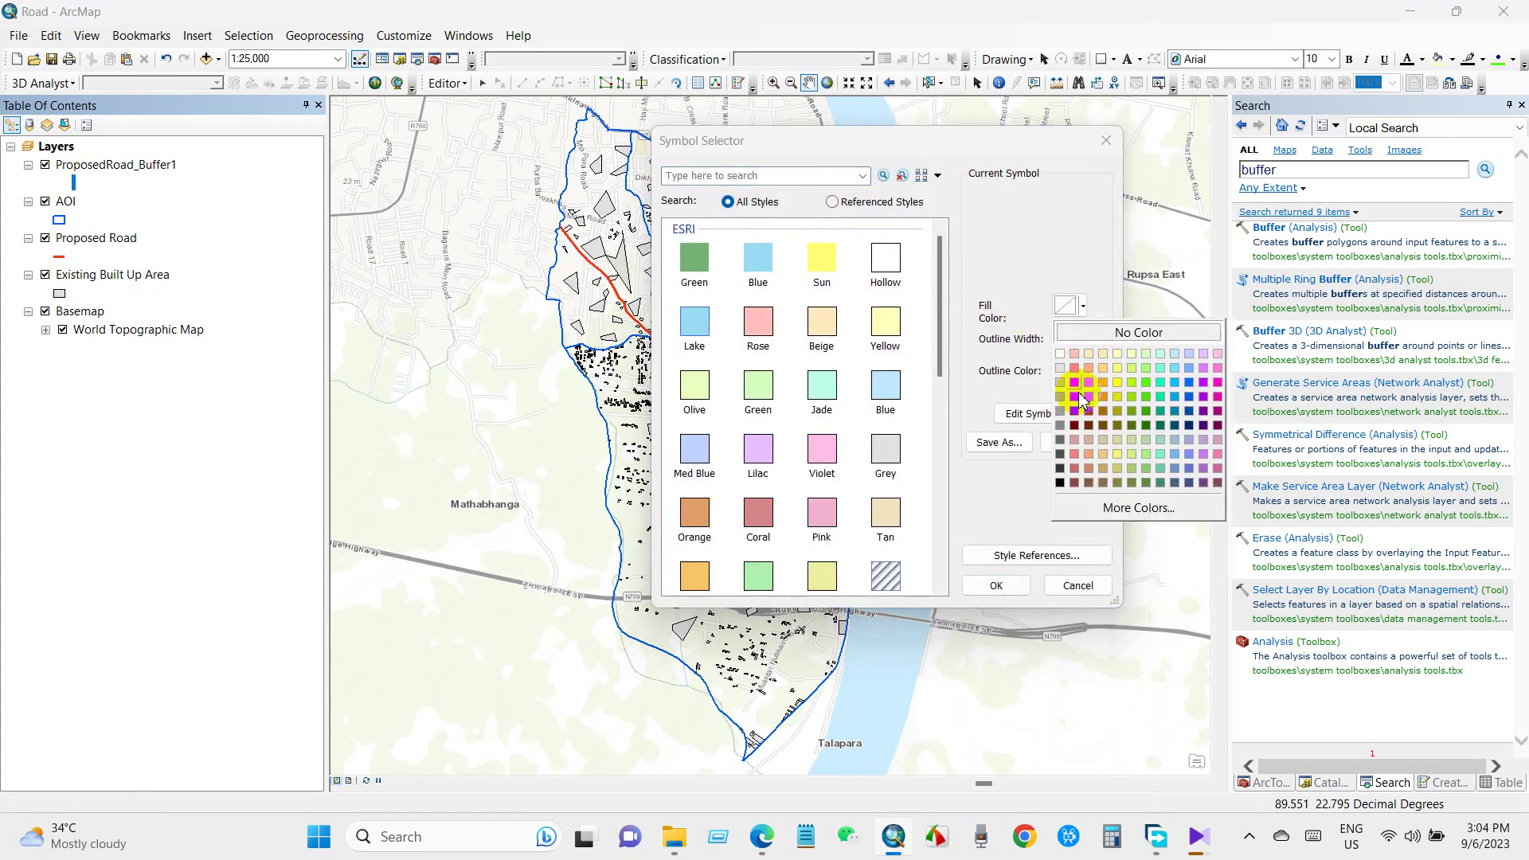
click(1077, 424)
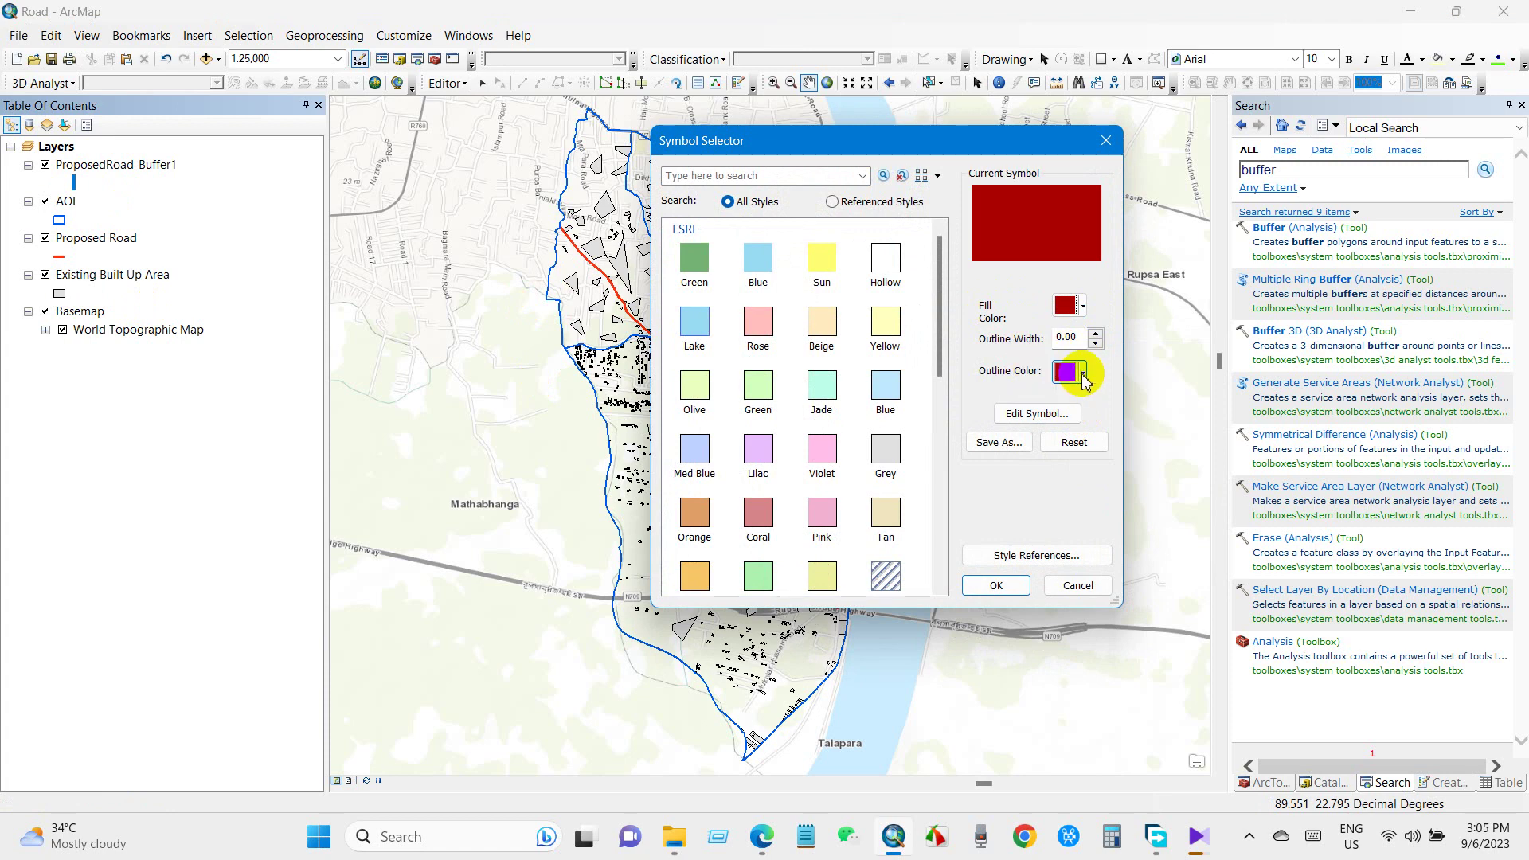
click(1085, 380)
click(1077, 490)
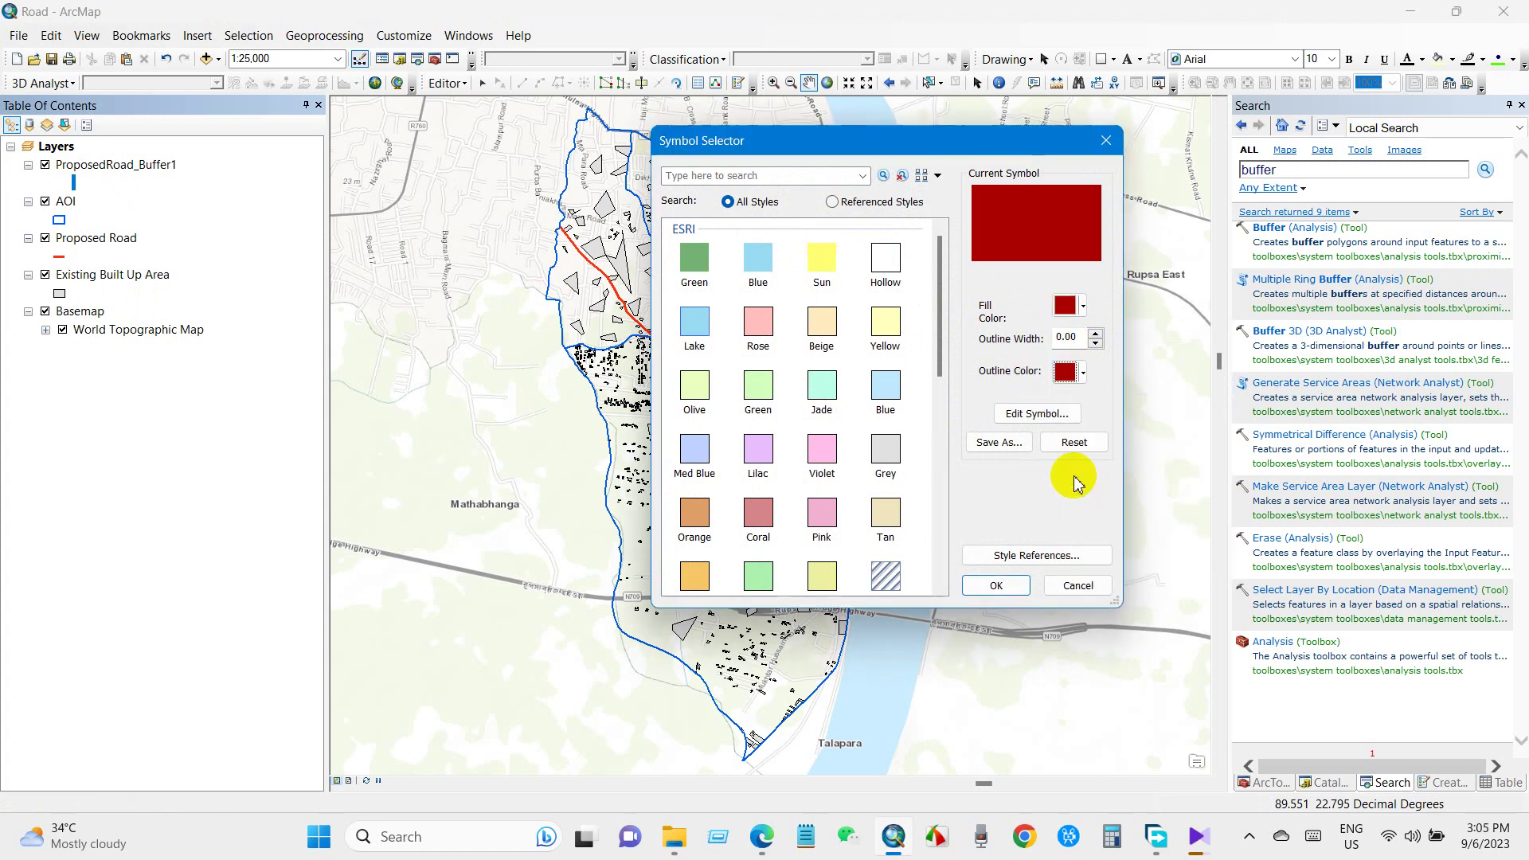
click(996, 584)
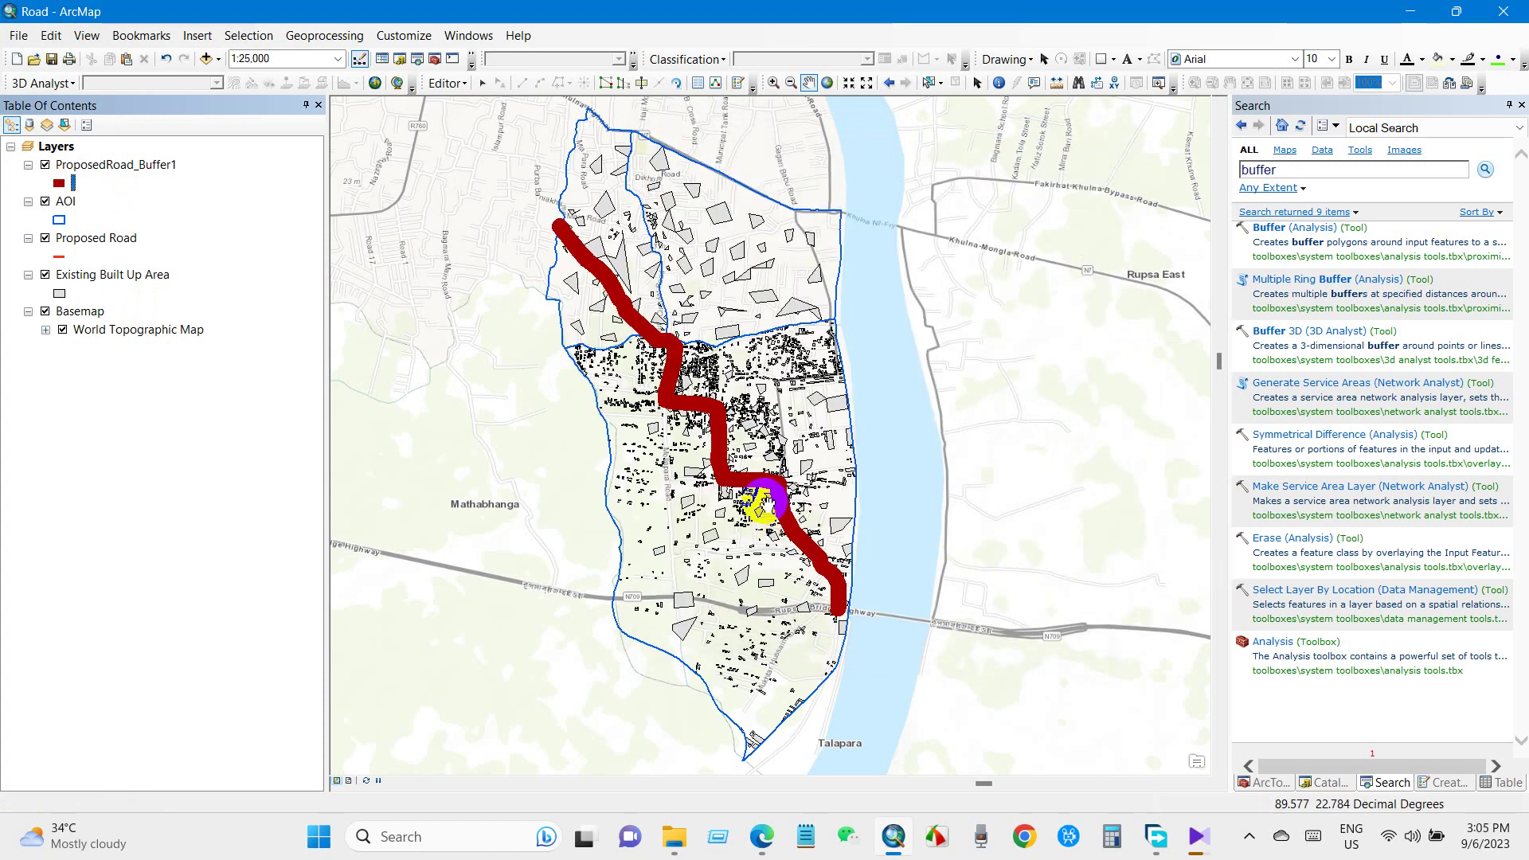
Make the buffer layer transparent in its Display properties and rename it 'Buffer 50 m'
right_click(91, 165)
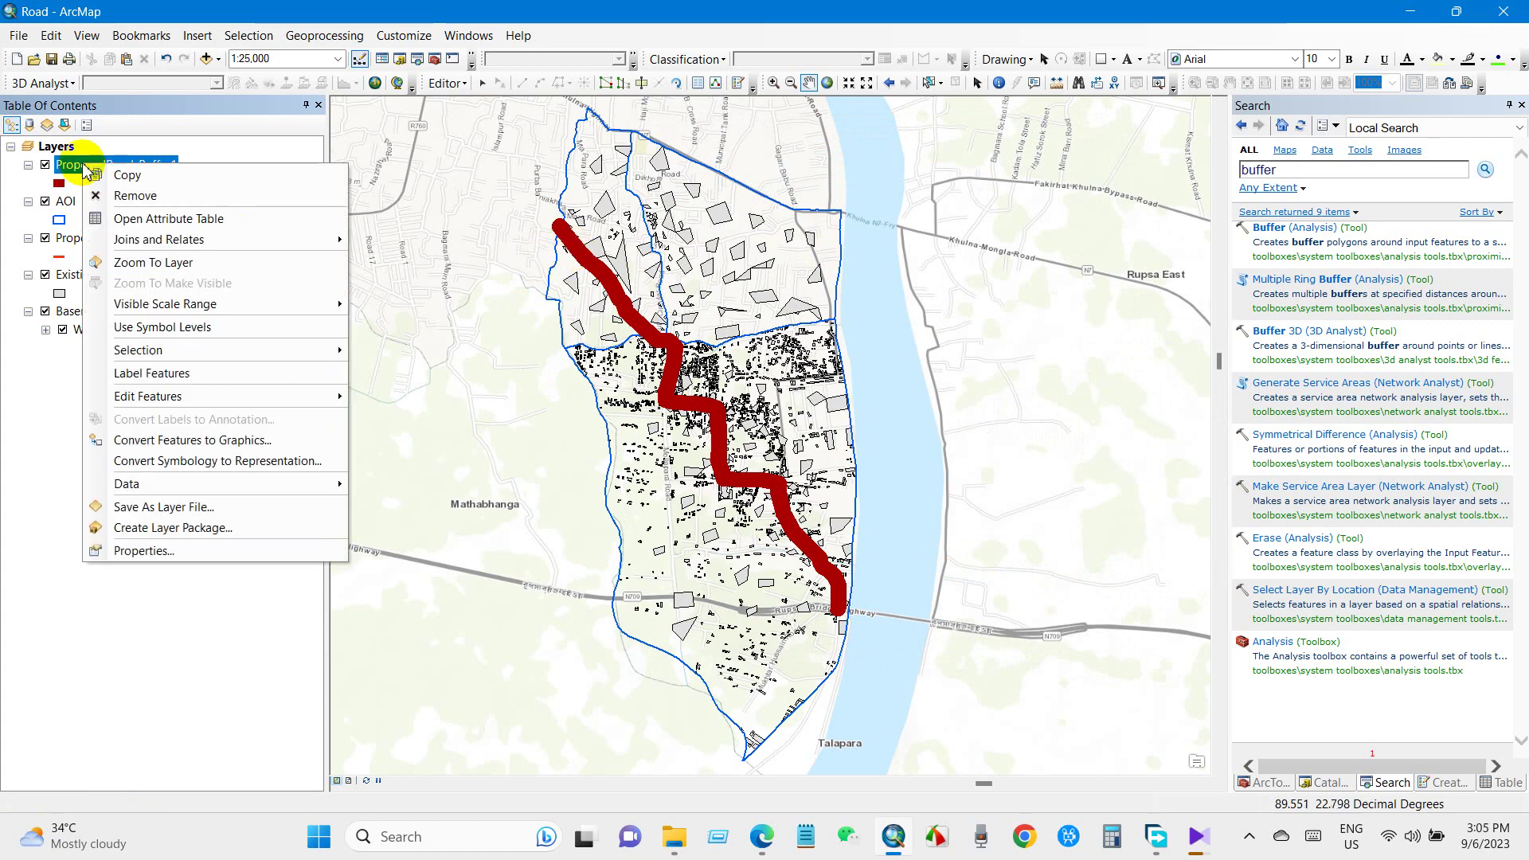
click(131, 549)
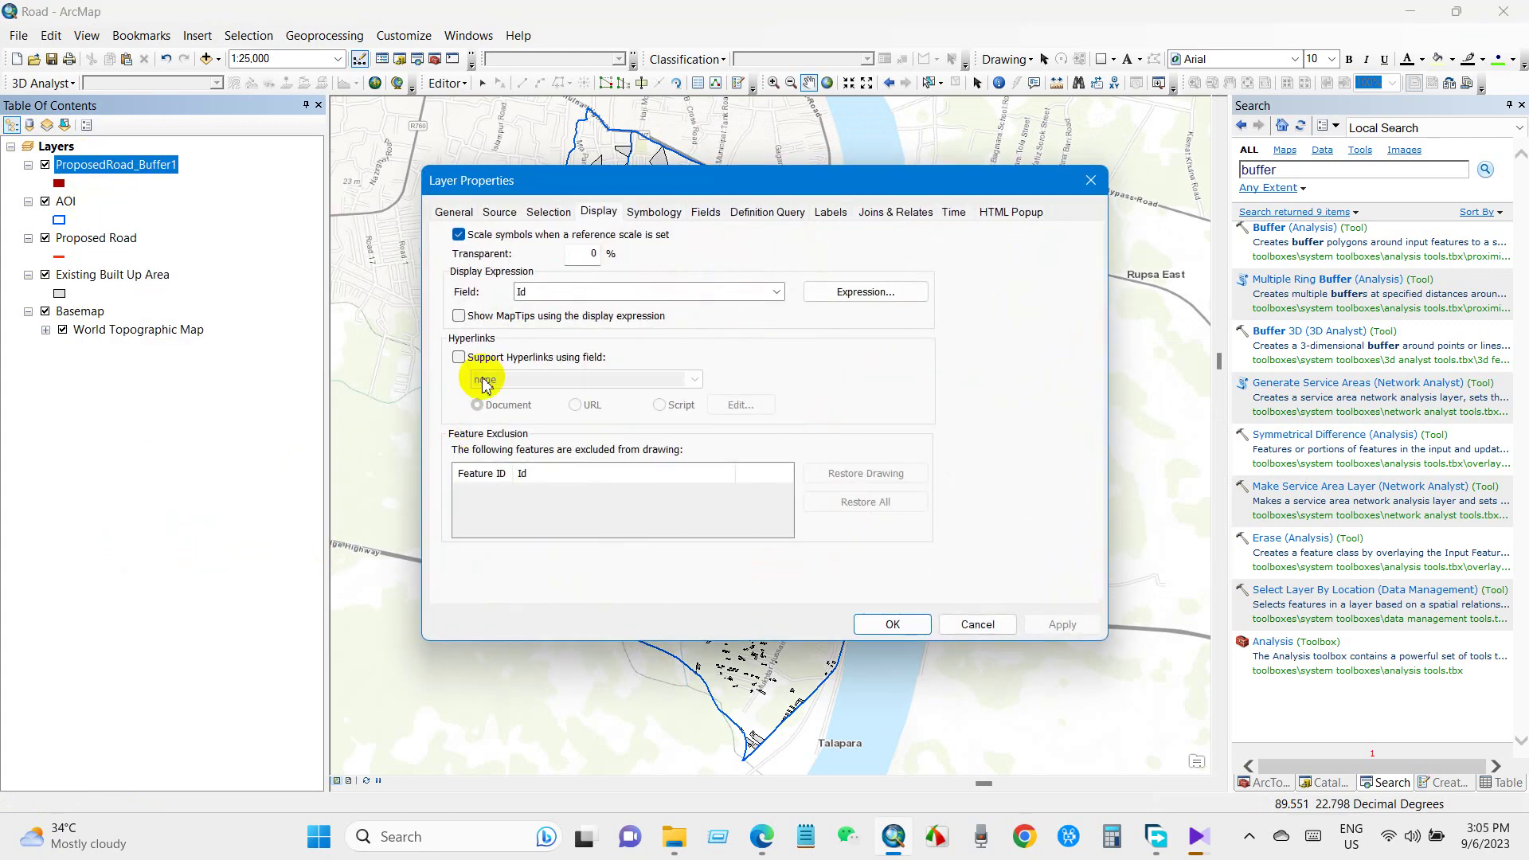
click(592, 217)
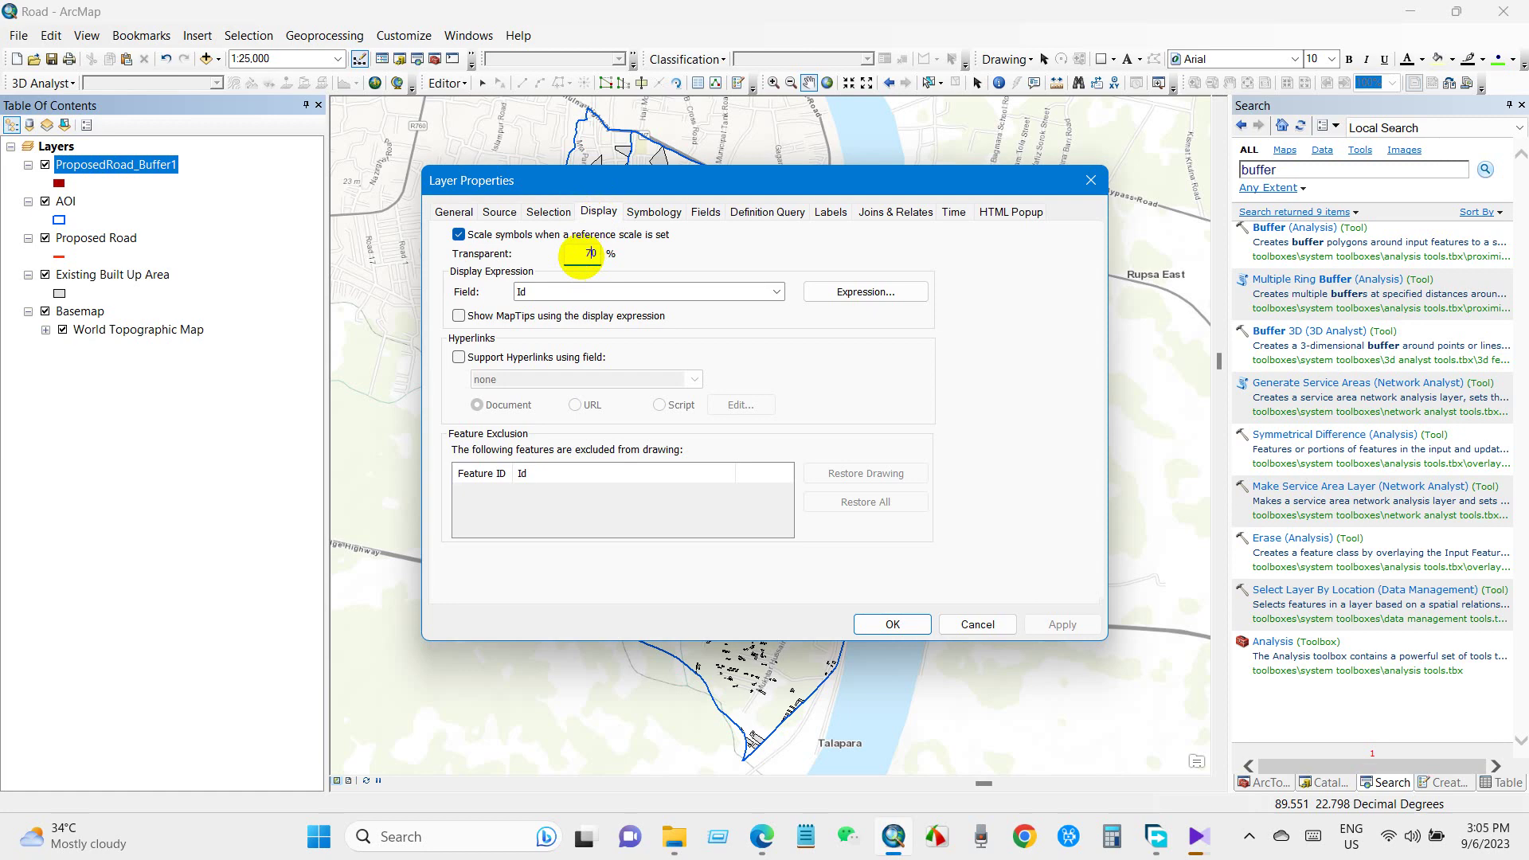
click(888, 624)
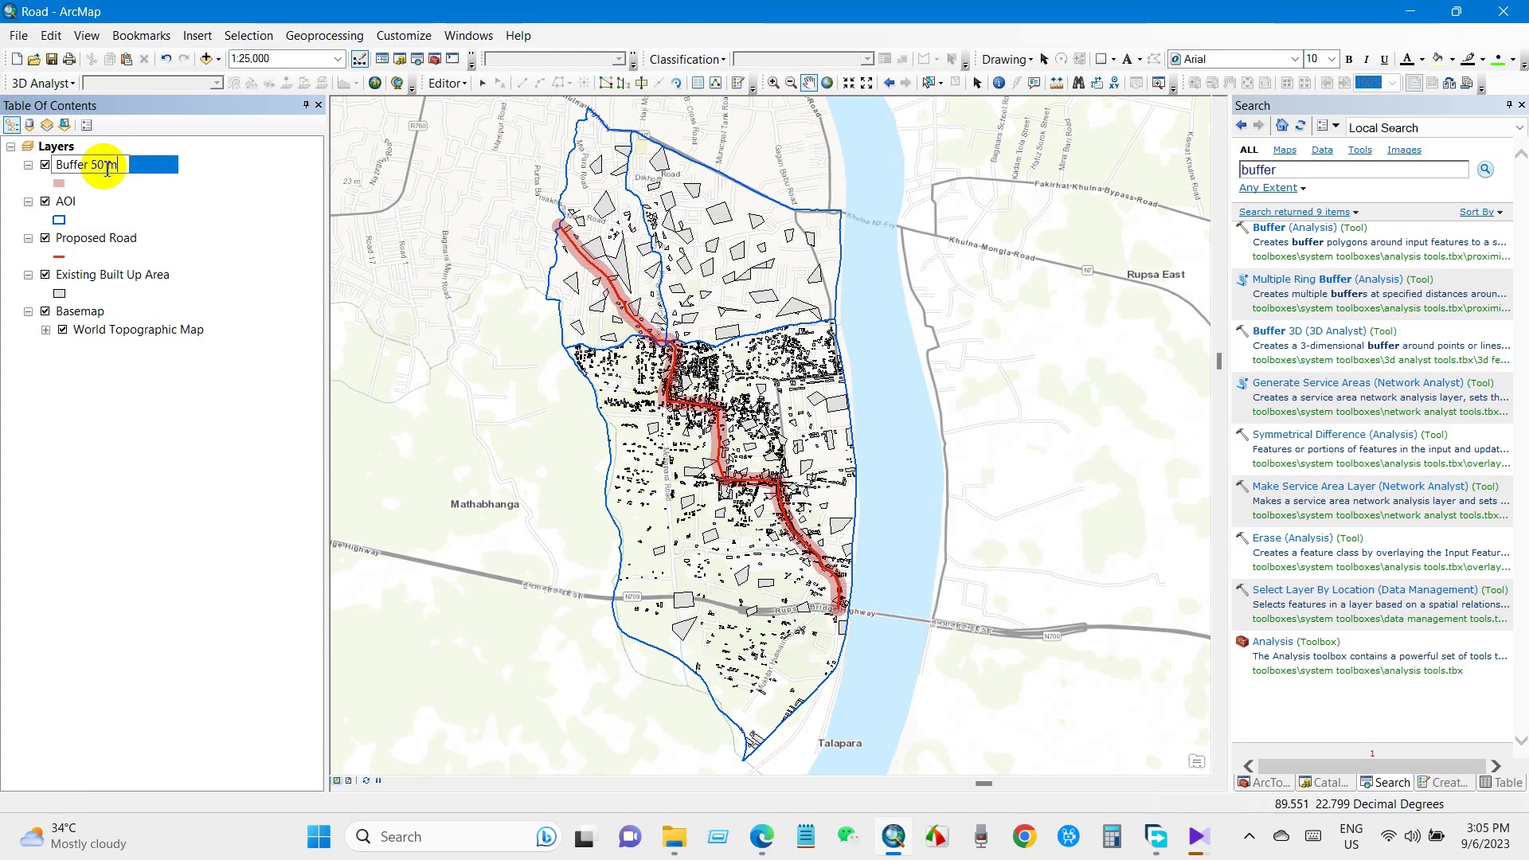
key(Return)
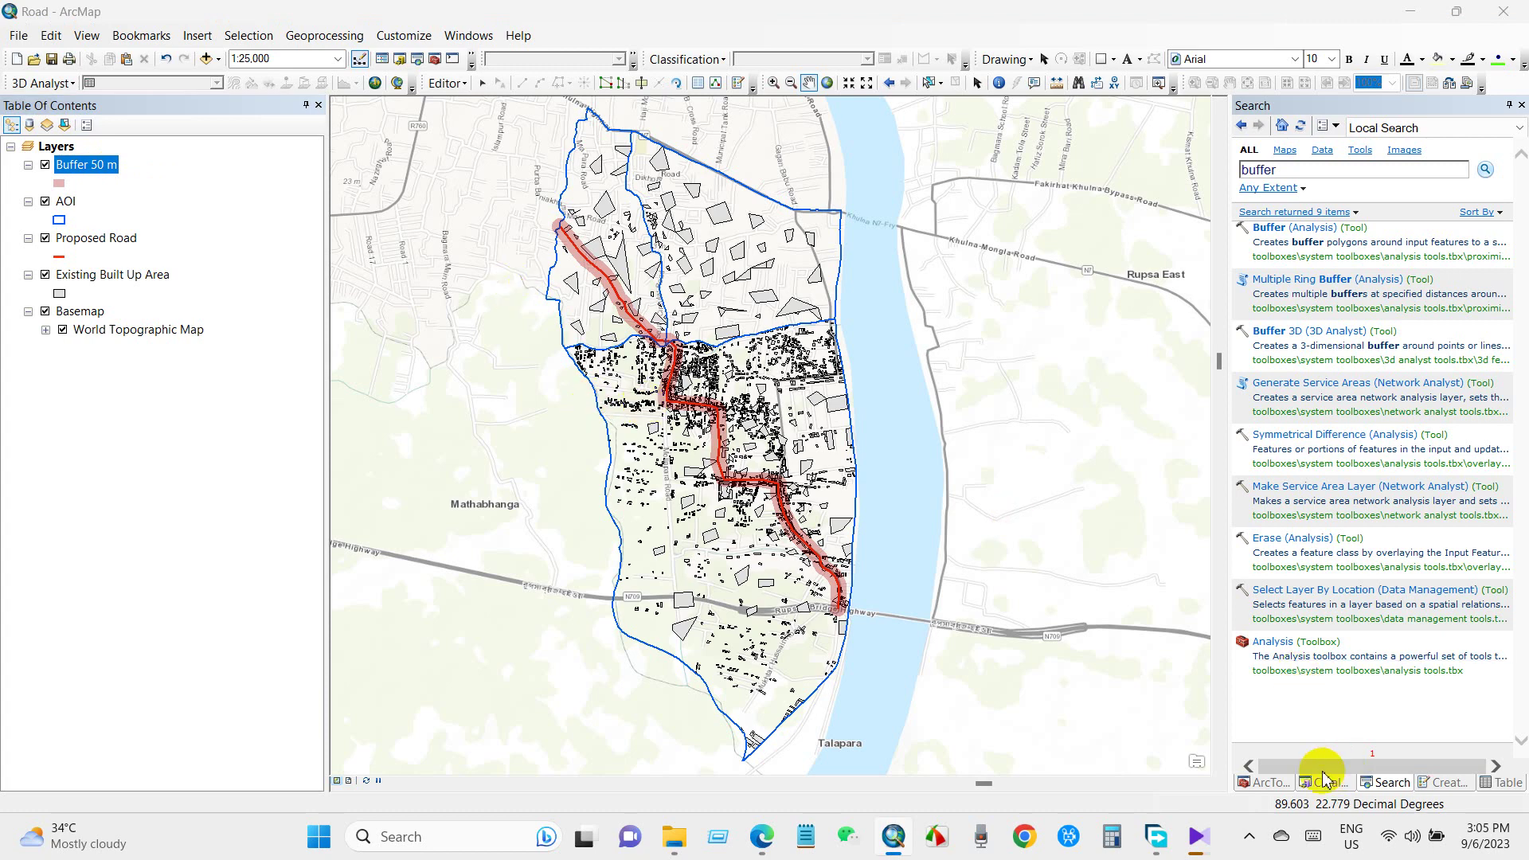
Look through the toolbox's Select Layer By Attribute and Select Layer By Location tools
click(1267, 784)
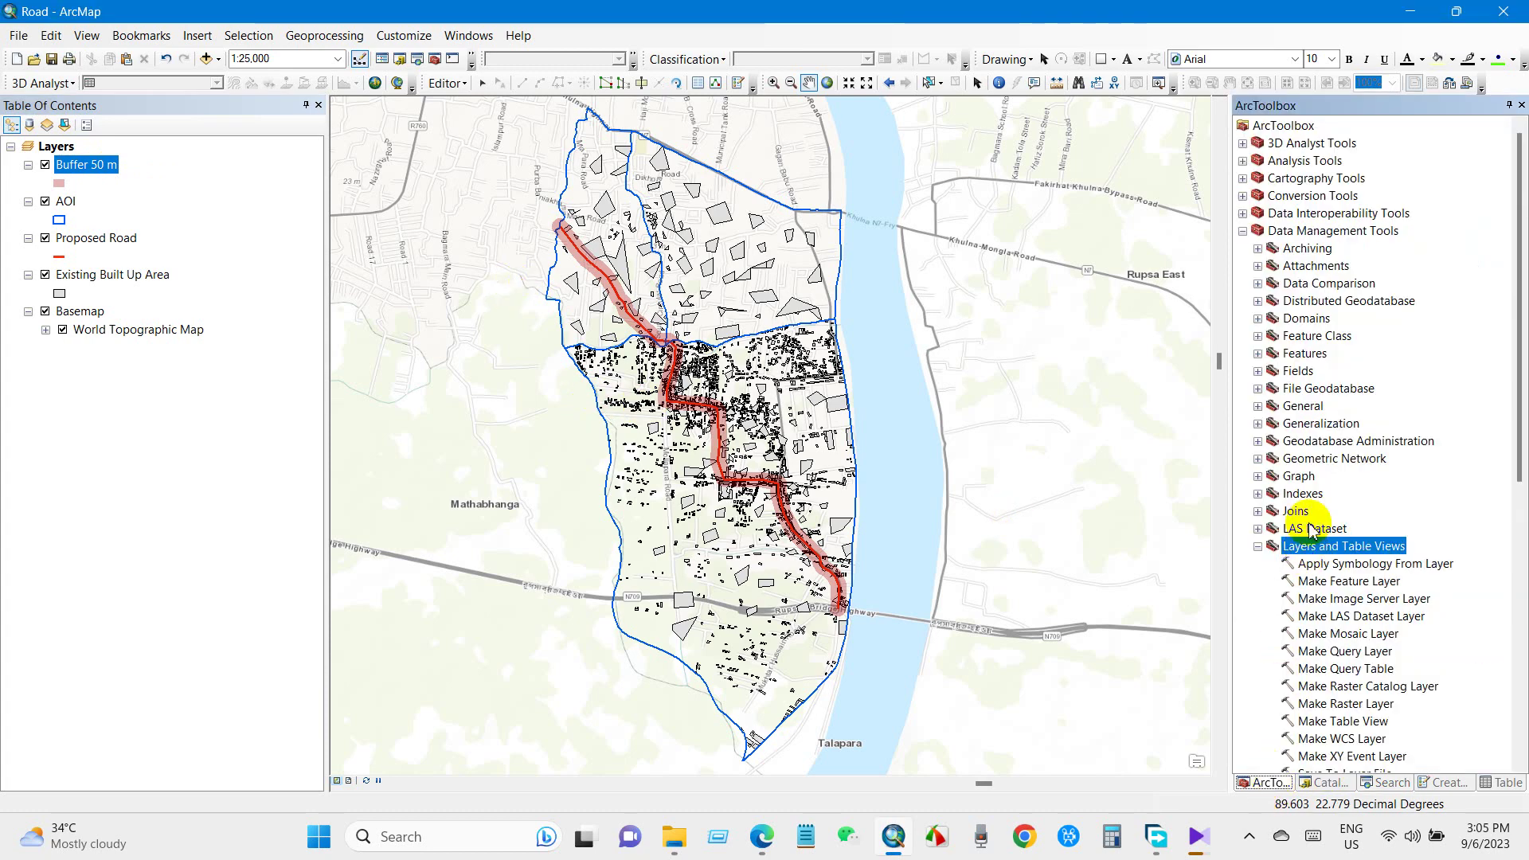
scroll(1349, 616, down, 4)
click(1366, 582)
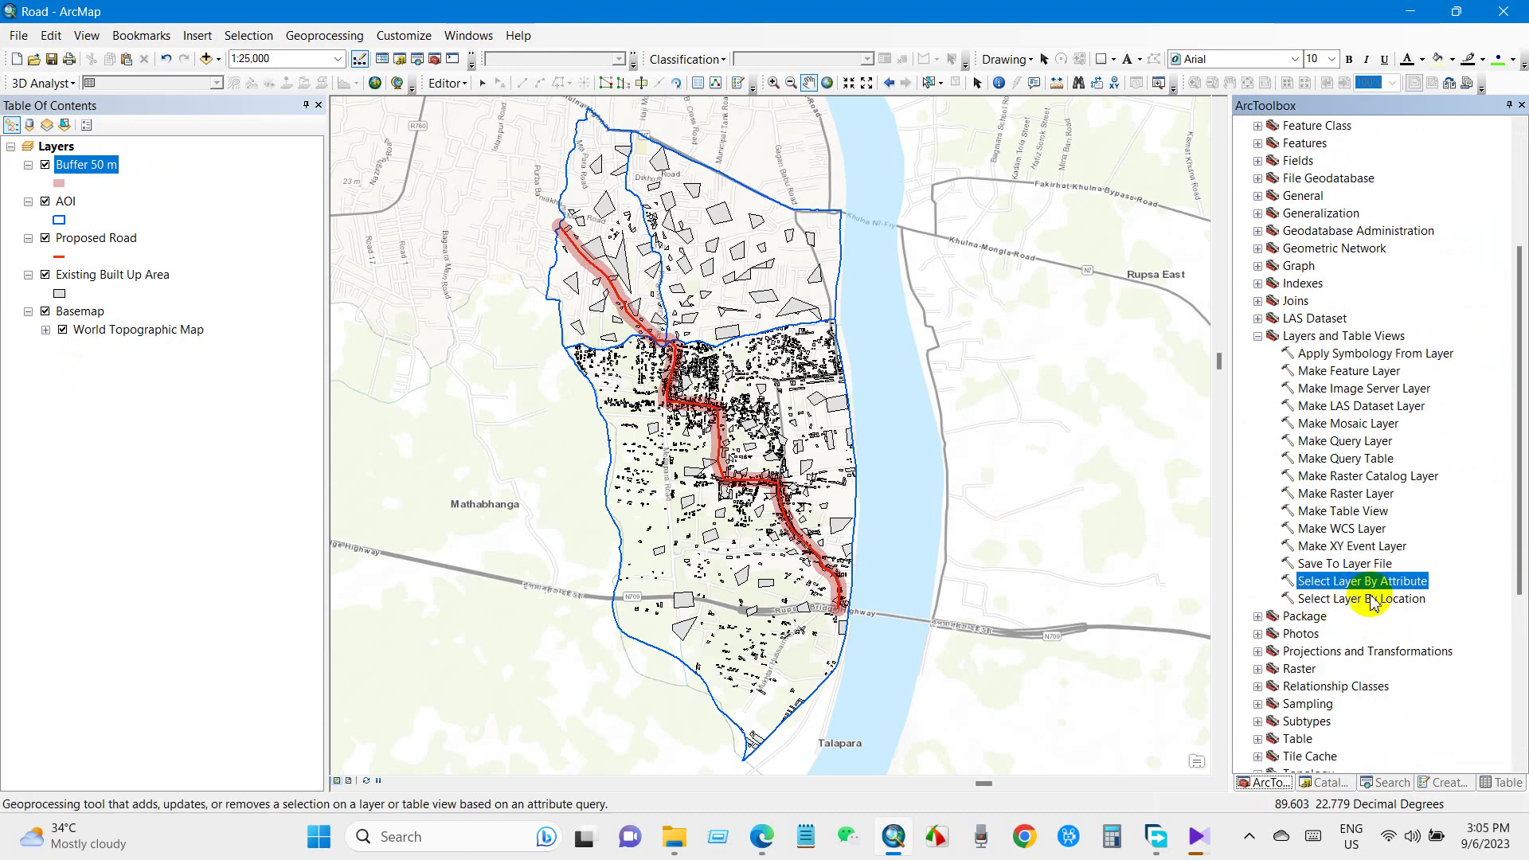
click(1372, 600)
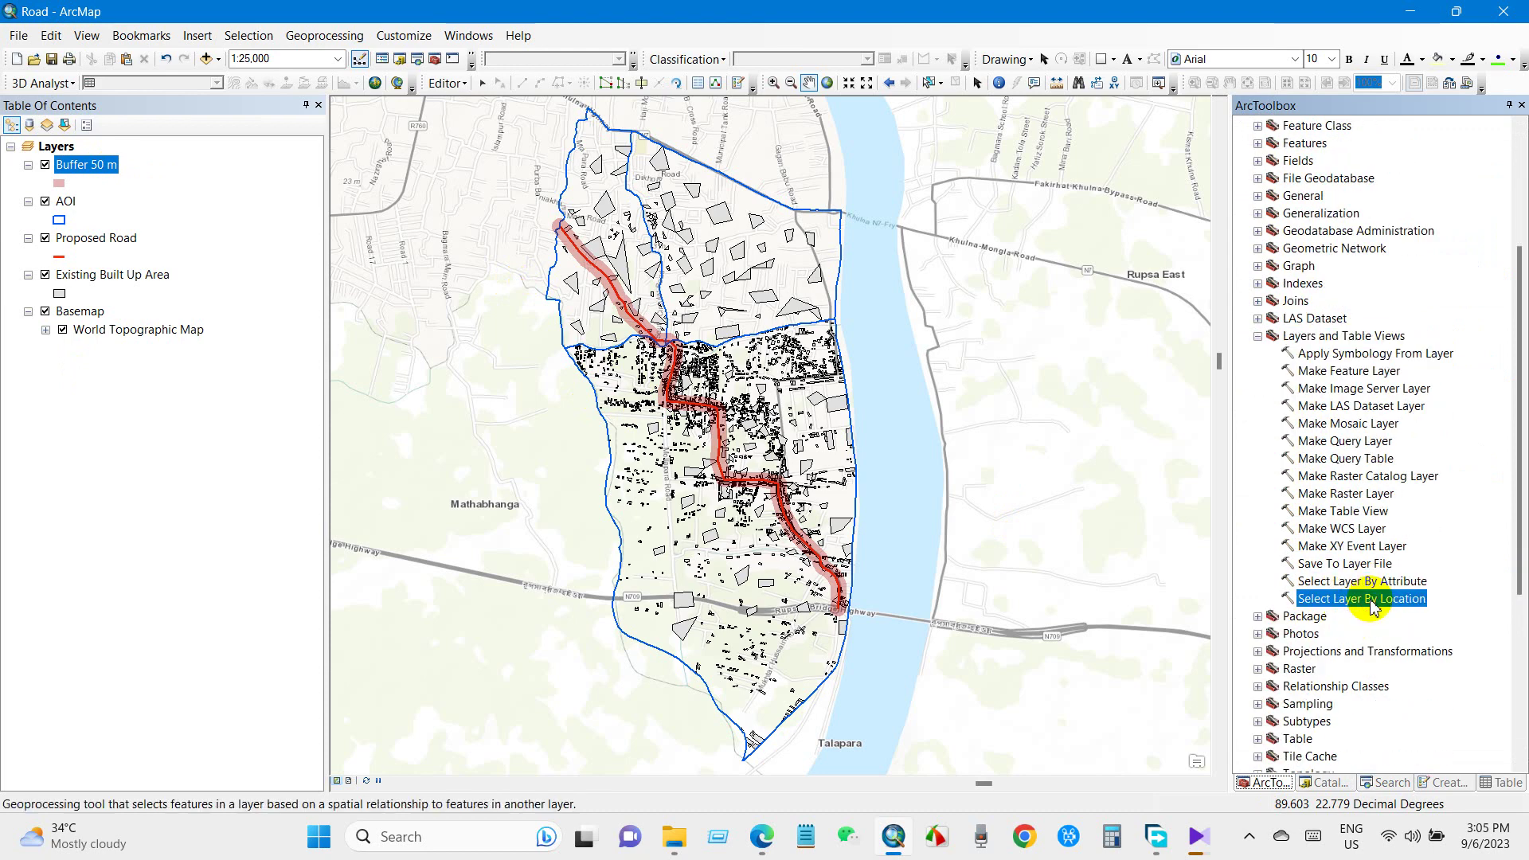
Select Existing Built Up Area features within 50 Meters of Proposed Road using Select By Location
click(250, 37)
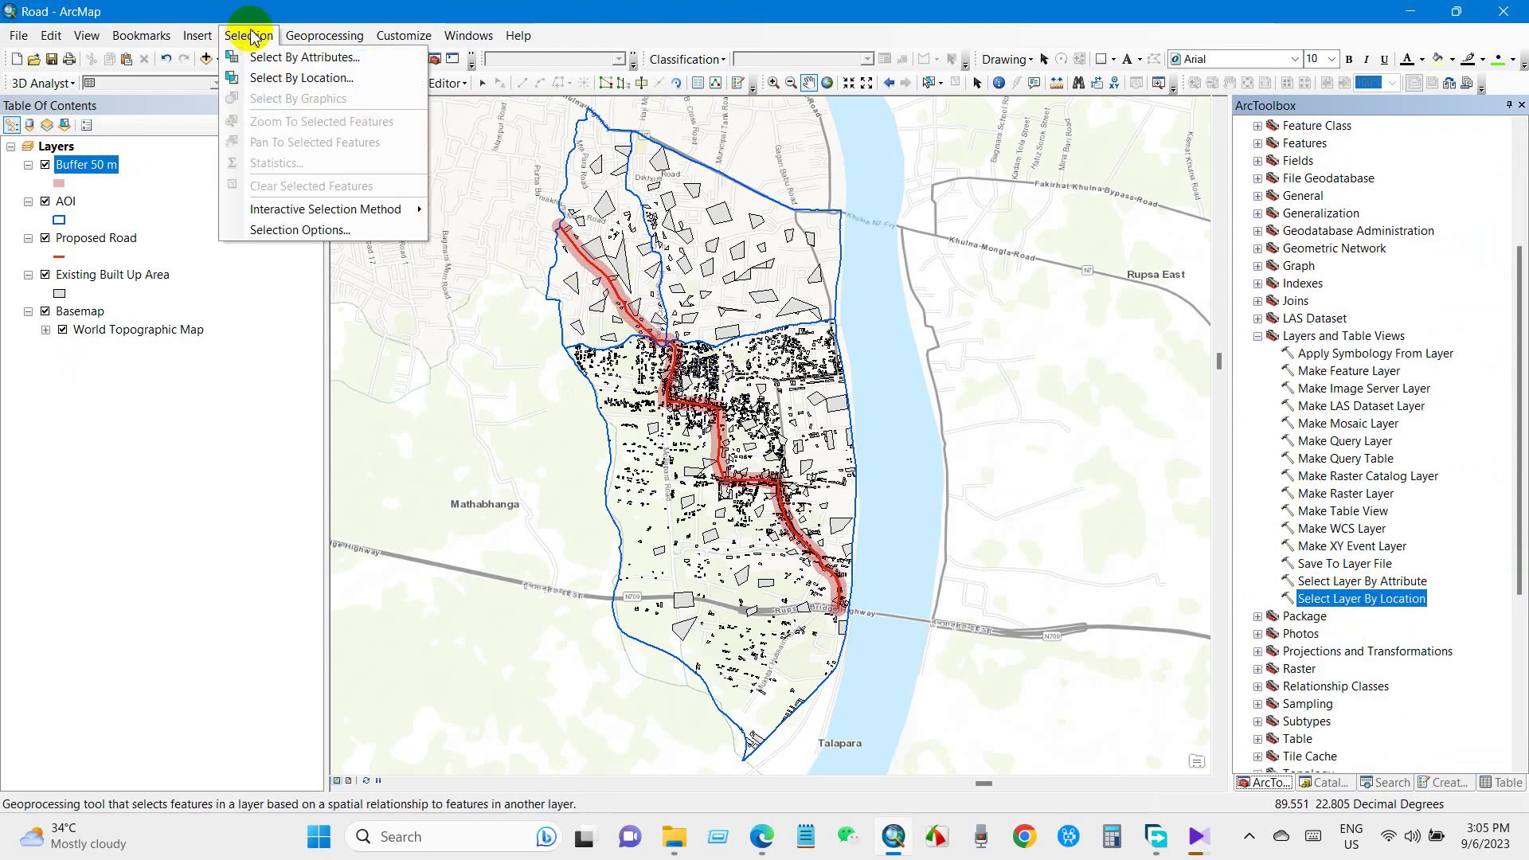
click(303, 78)
drag(697, 74, 1002, 183)
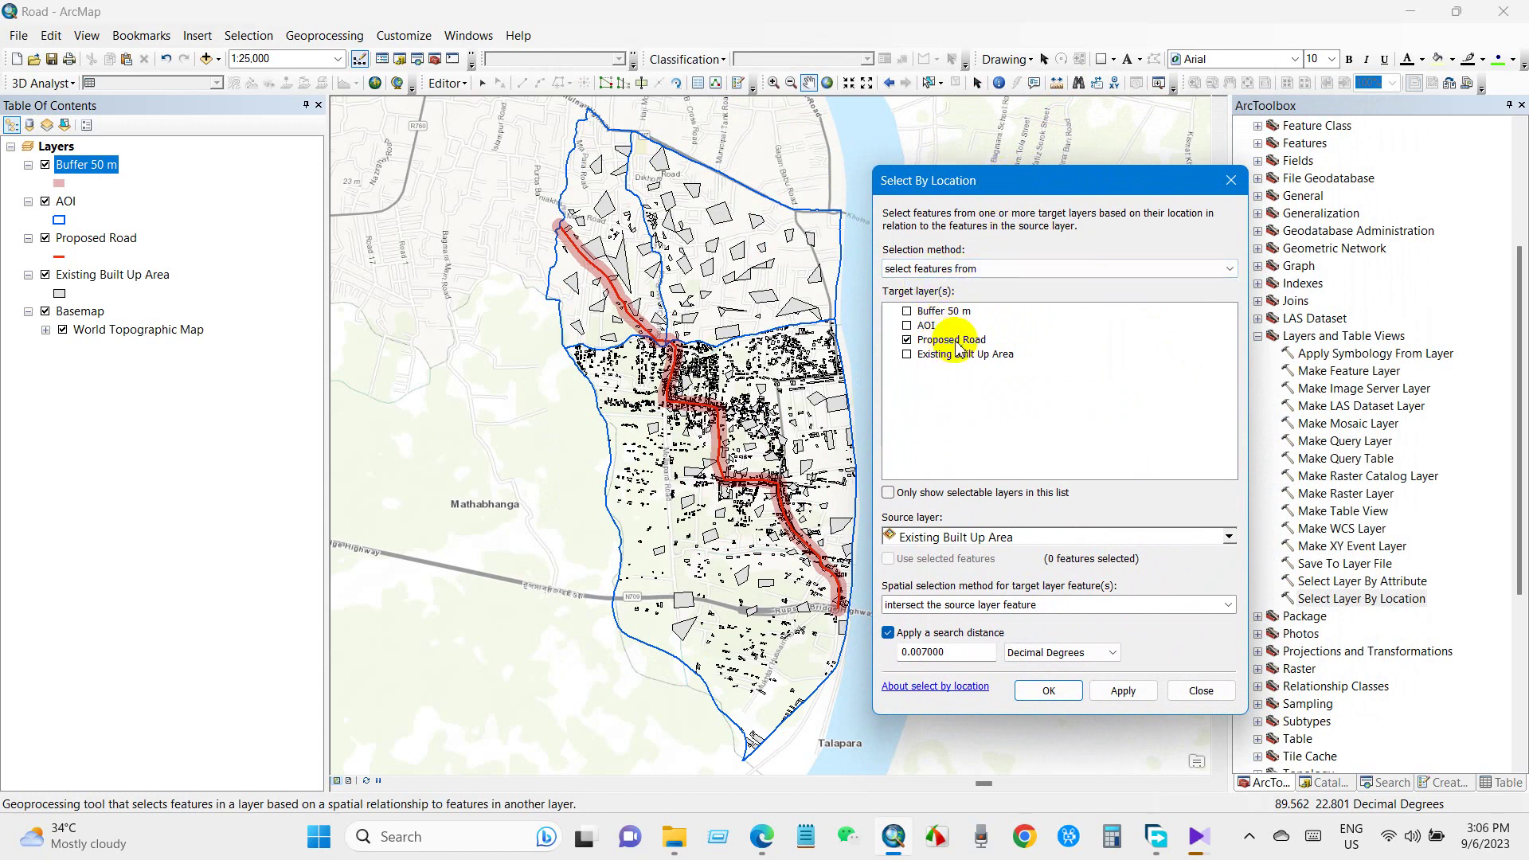
click(907, 339)
click(908, 353)
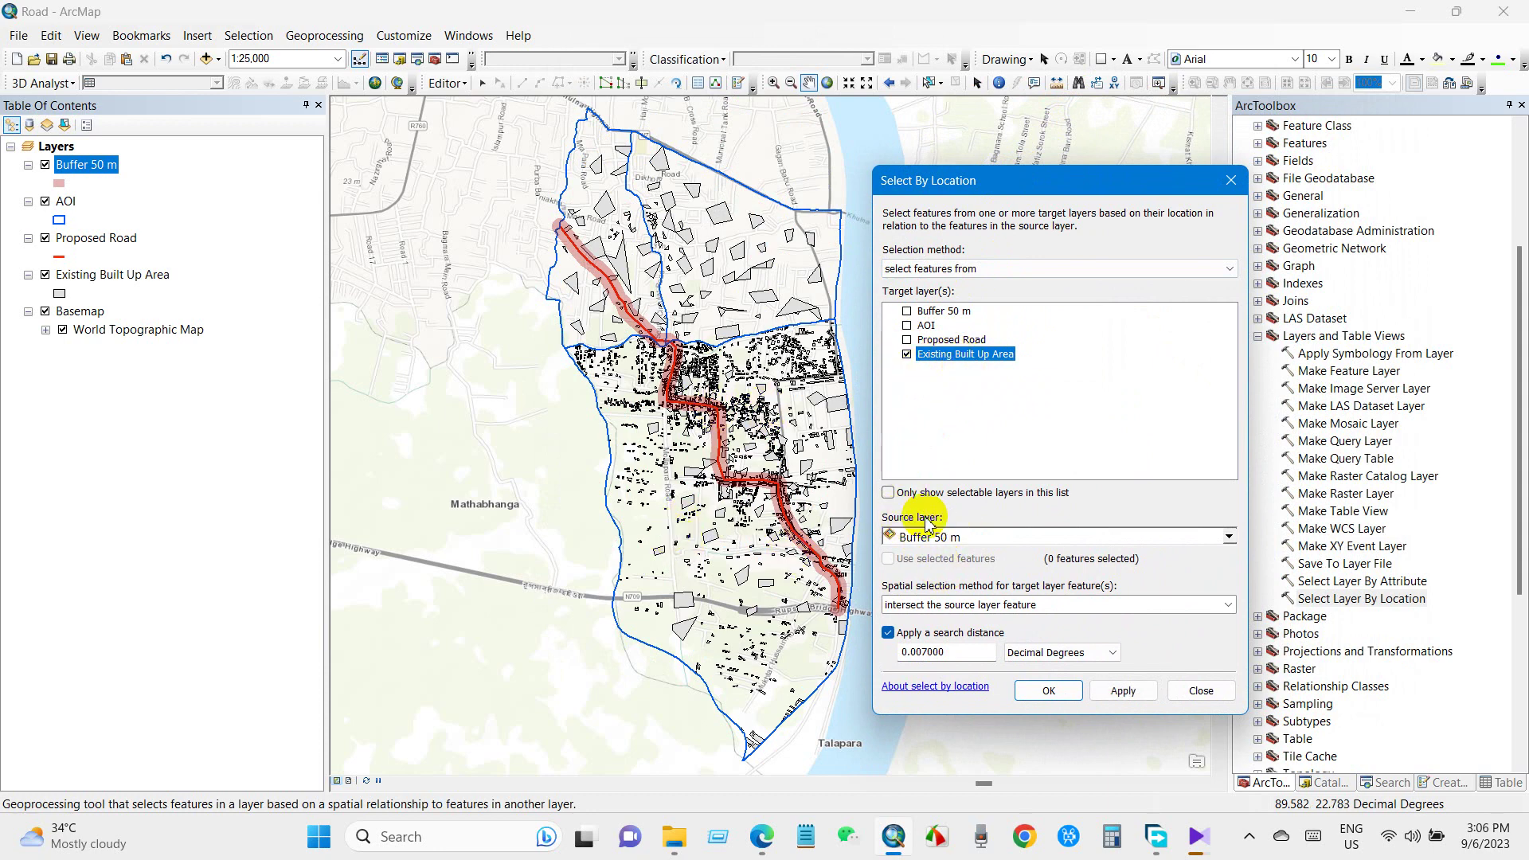
click(1229, 537)
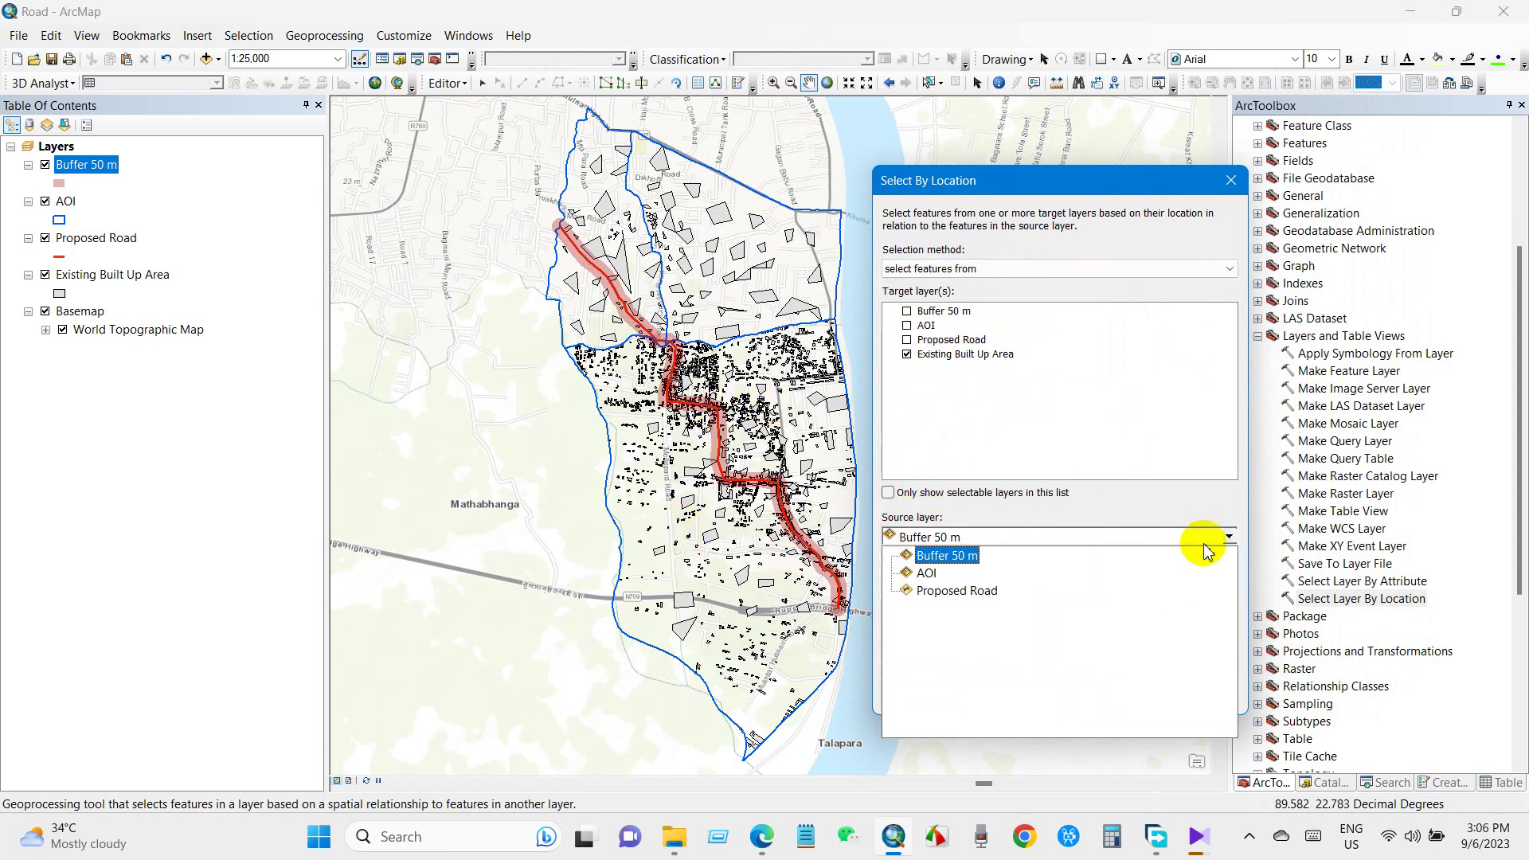
click(952, 591)
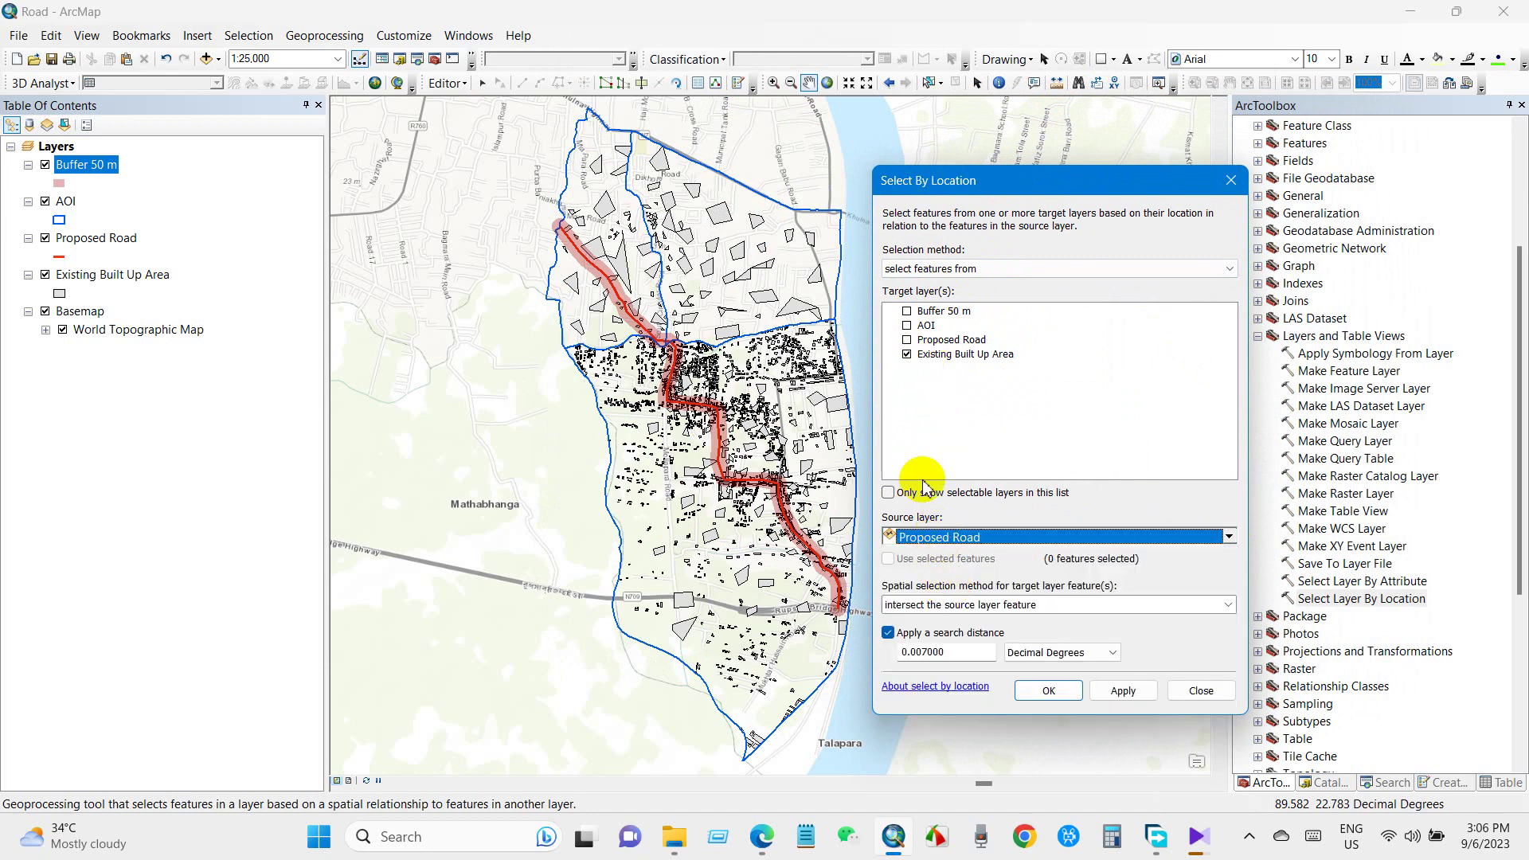
double_click(965, 652)
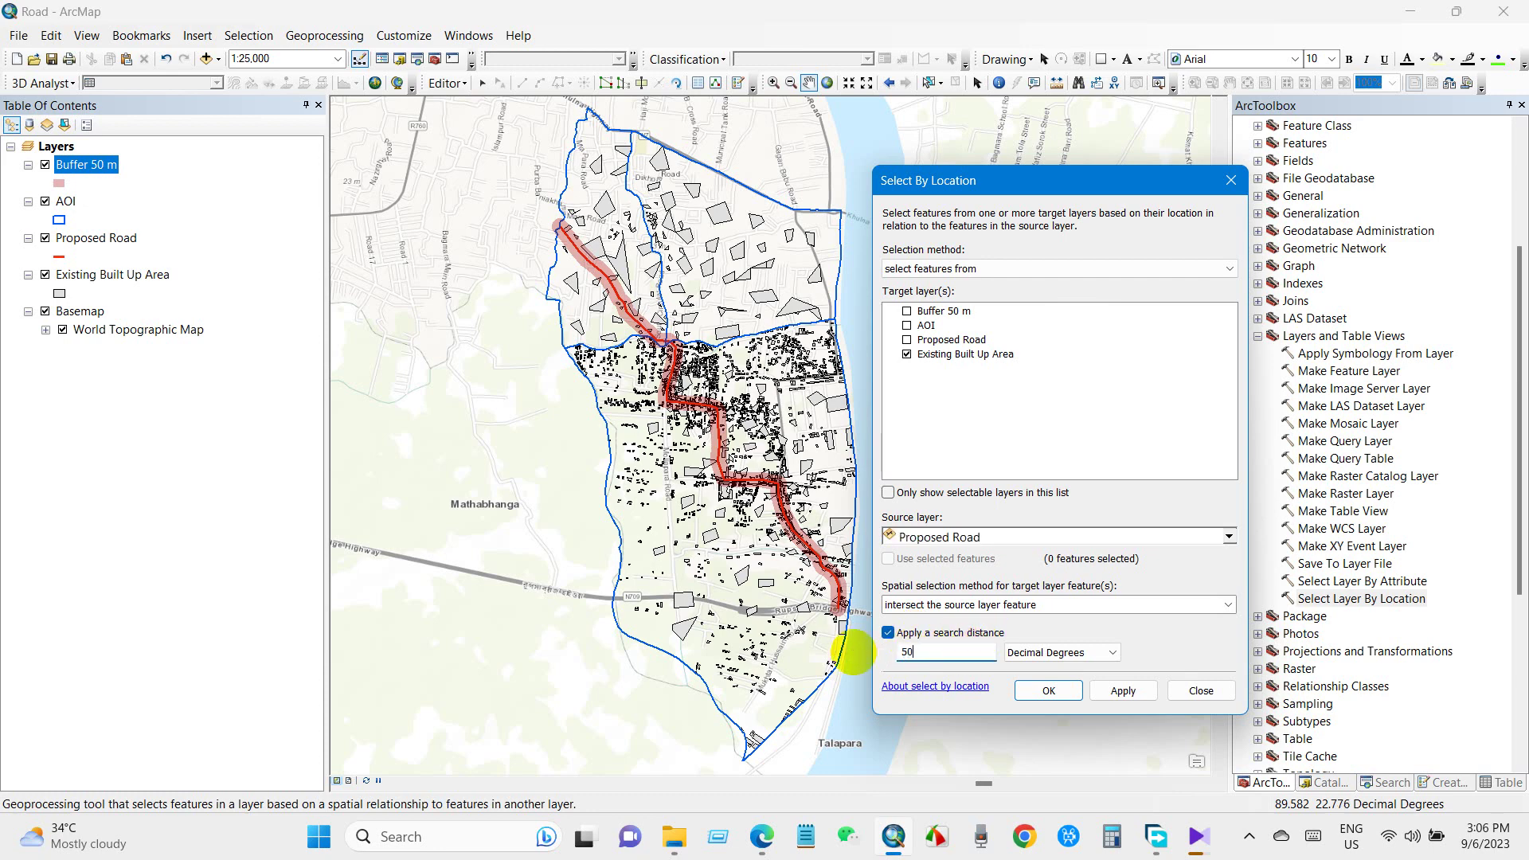
click(1041, 653)
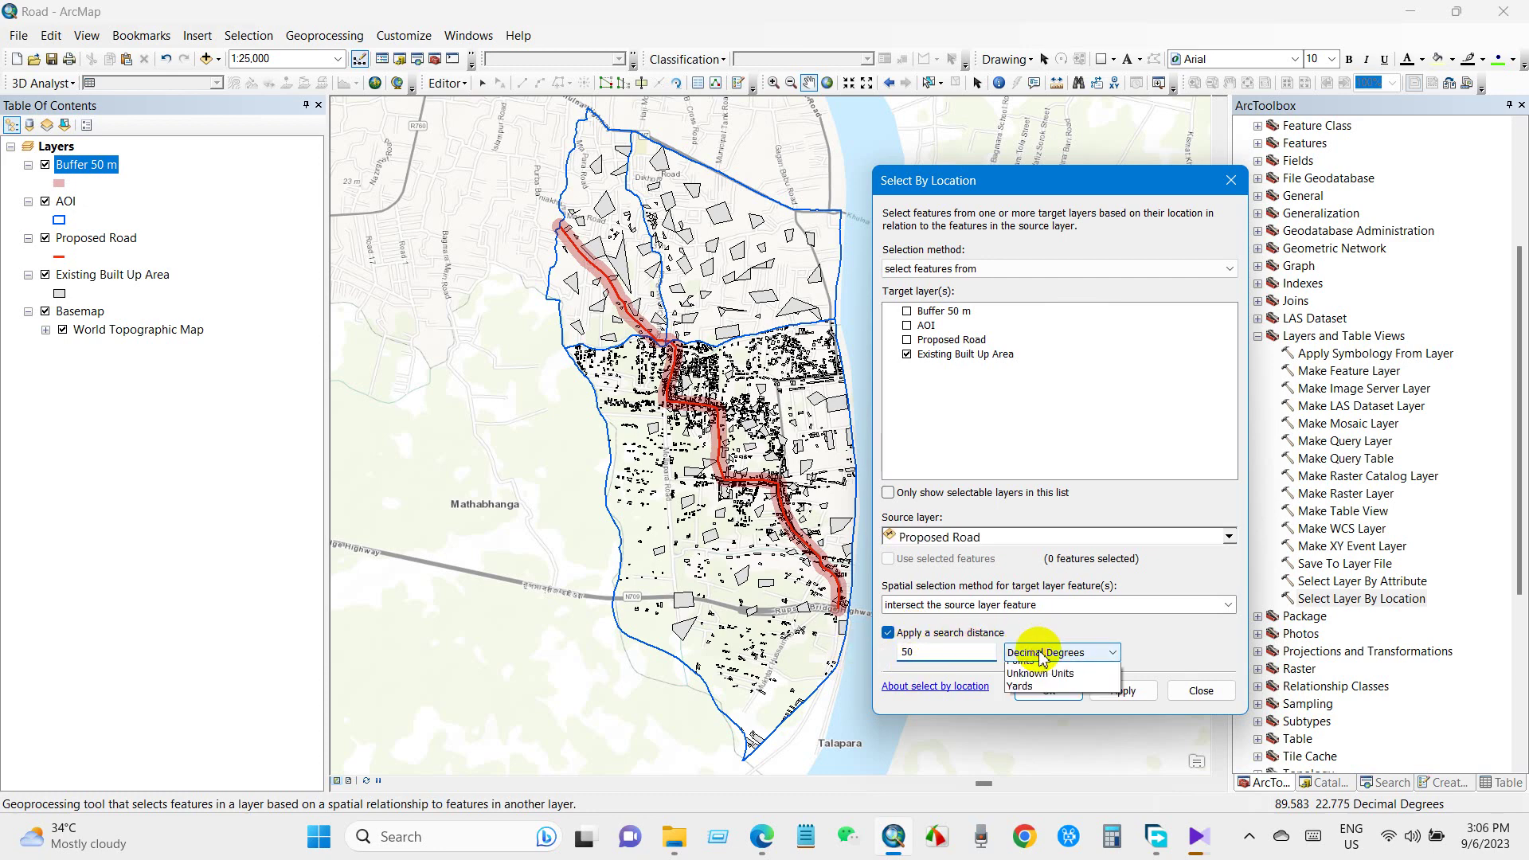
click(1023, 745)
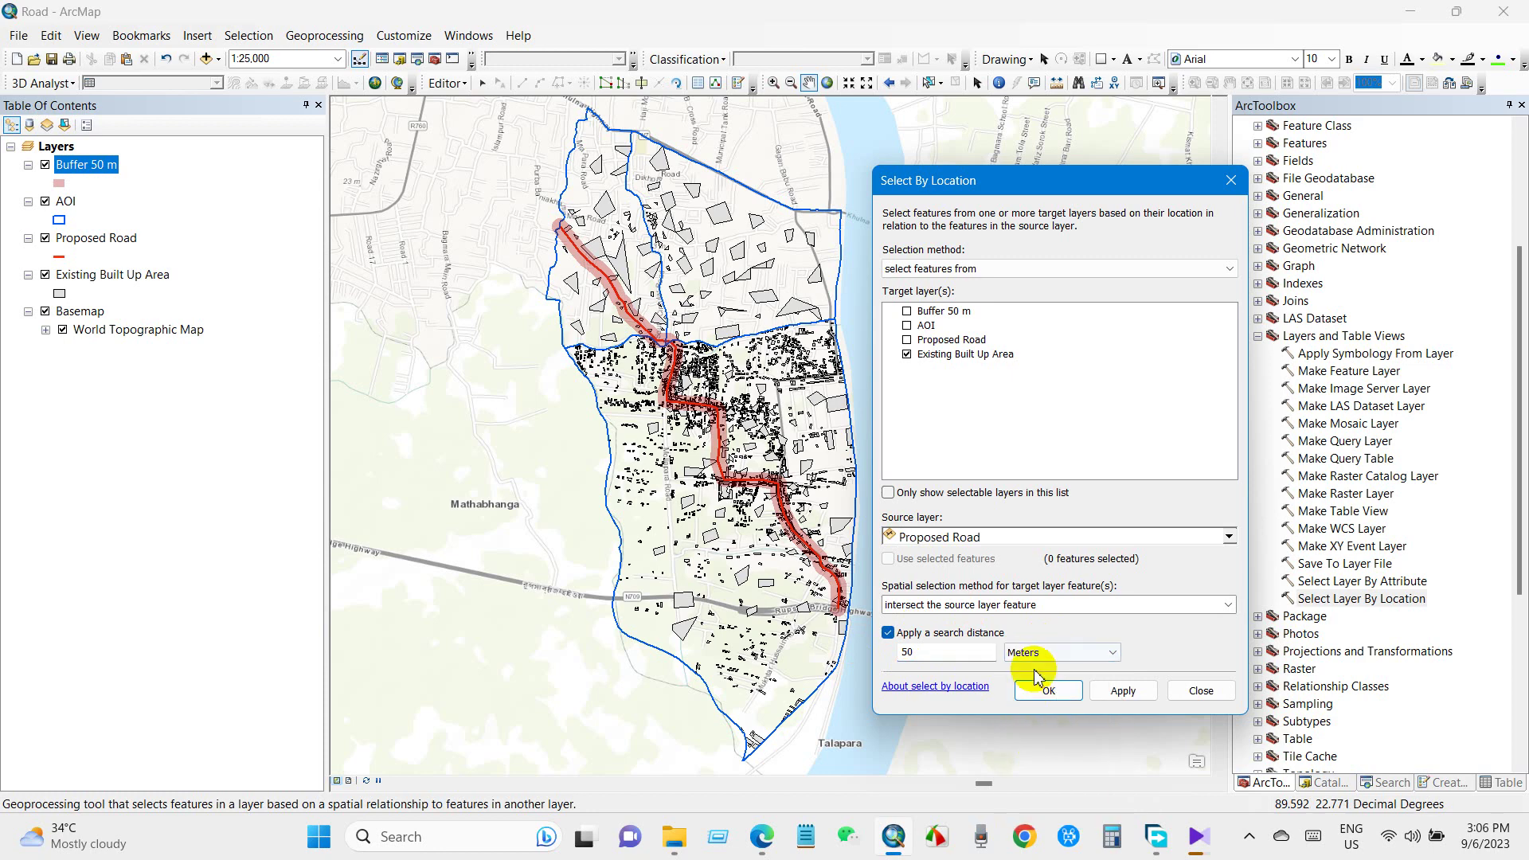
click(1046, 698)
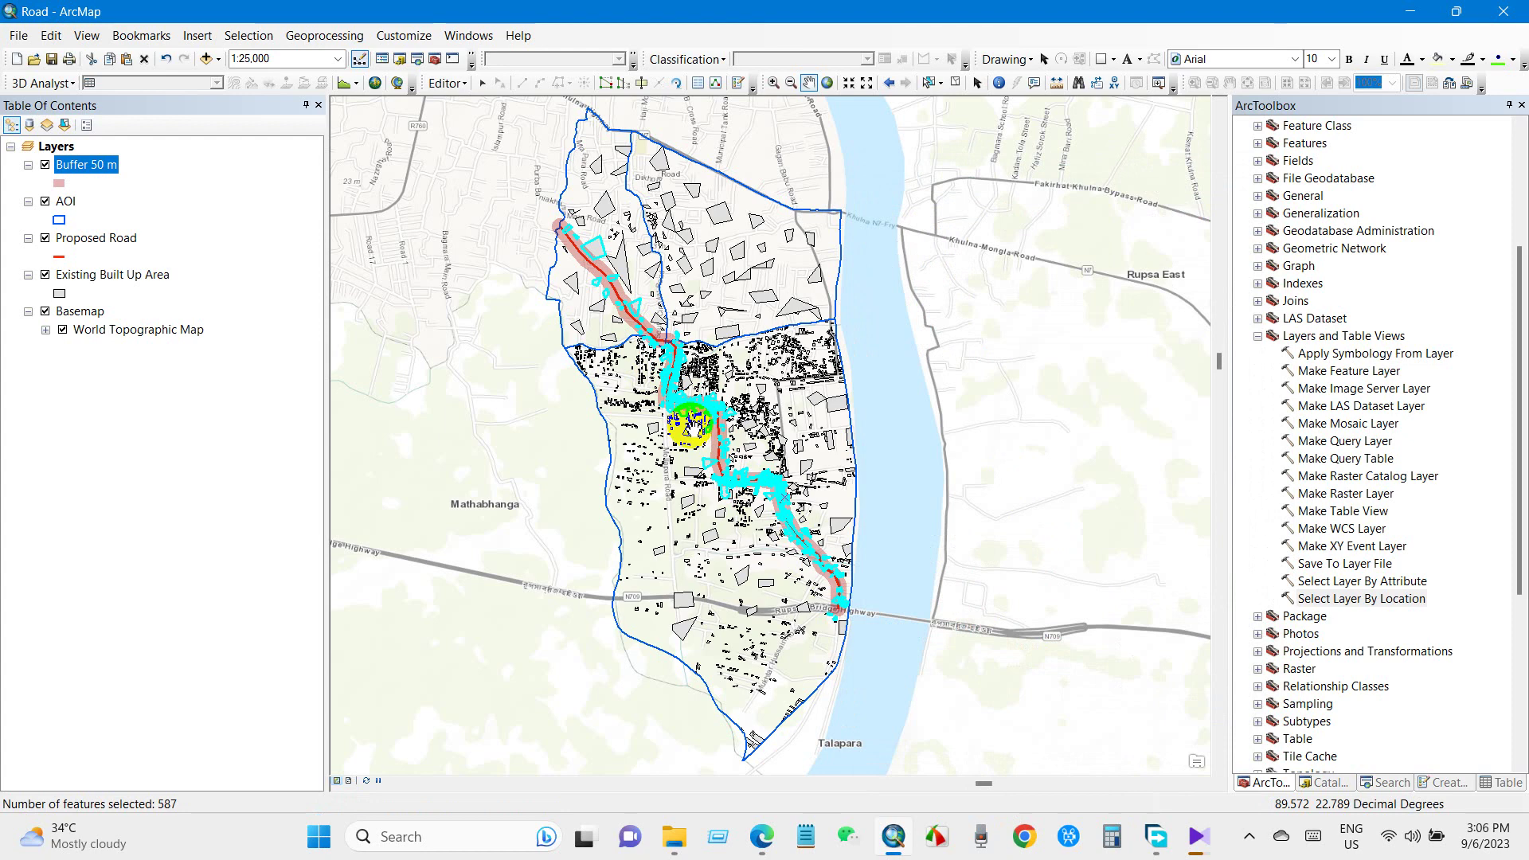
Hide the basemap and pan along the road to inspect the selected buildings up to the northern bend
click(46, 311)
scroll(728, 451, up, 4)
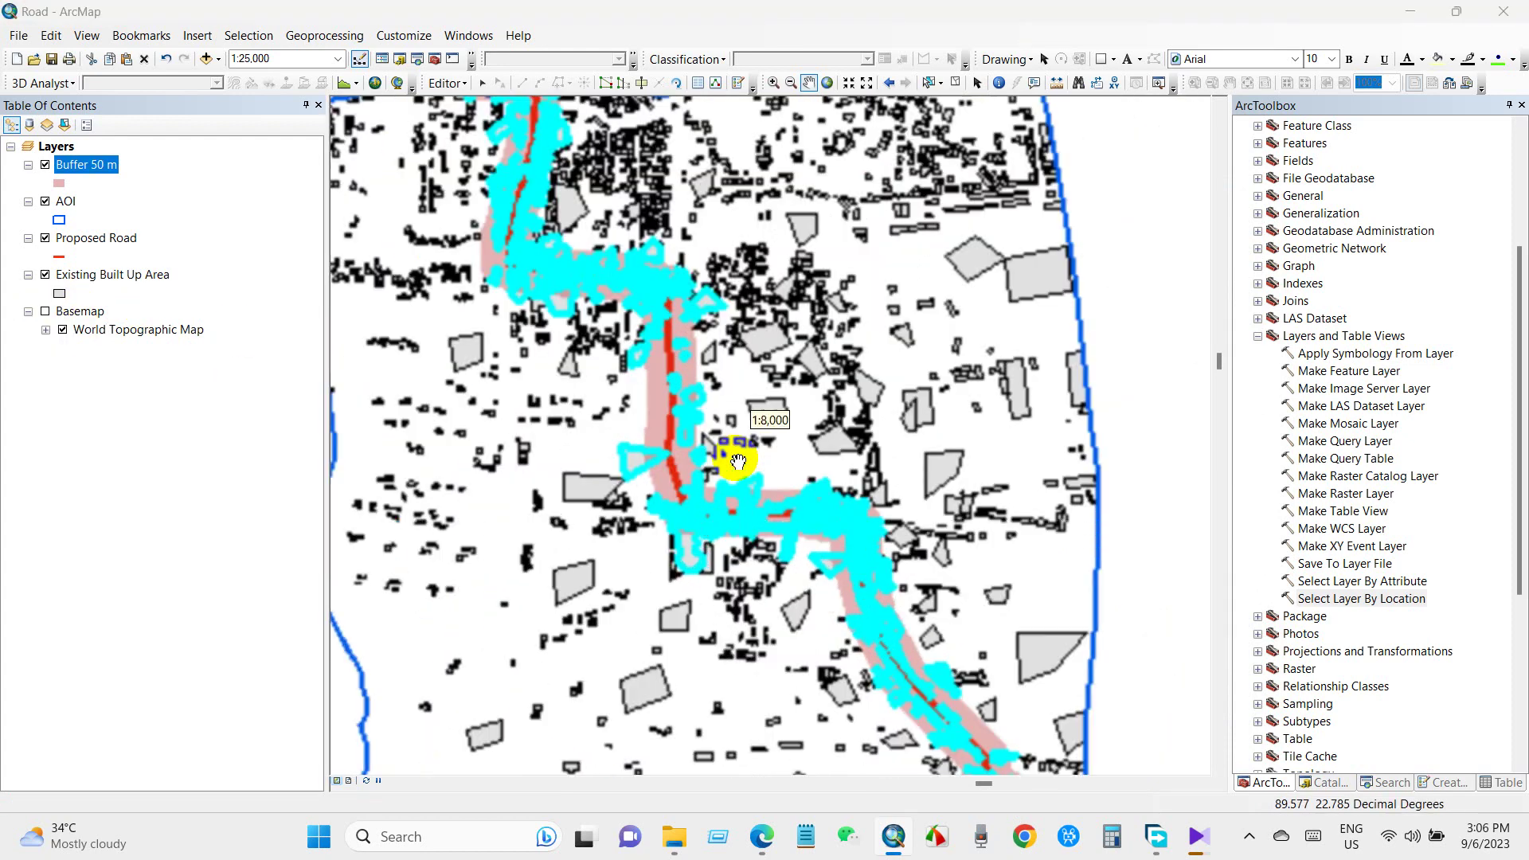
scroll(847, 557, down, 2)
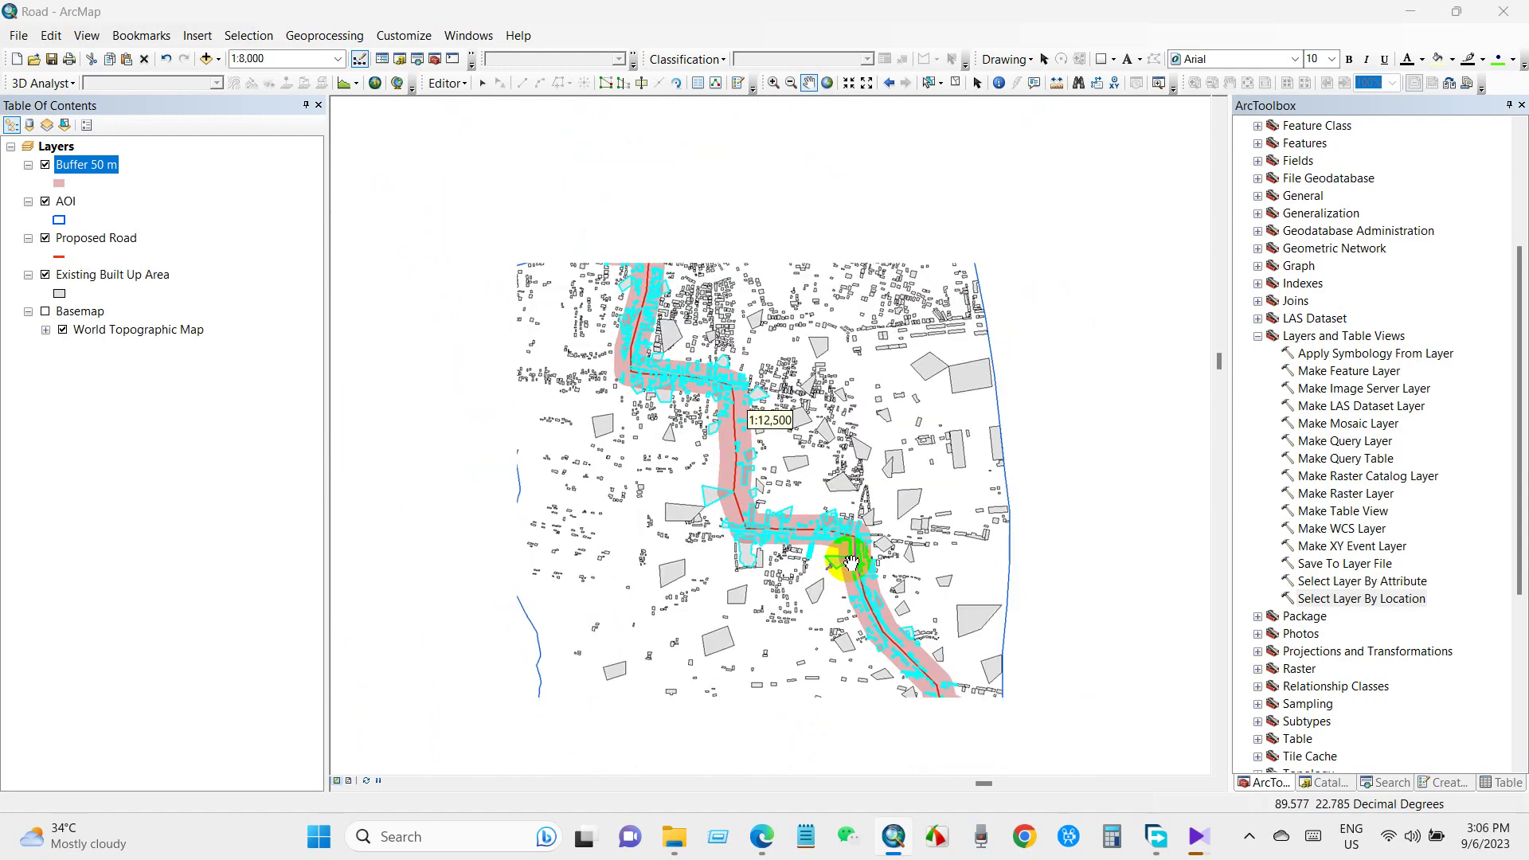
drag(679, 312, 820, 495)
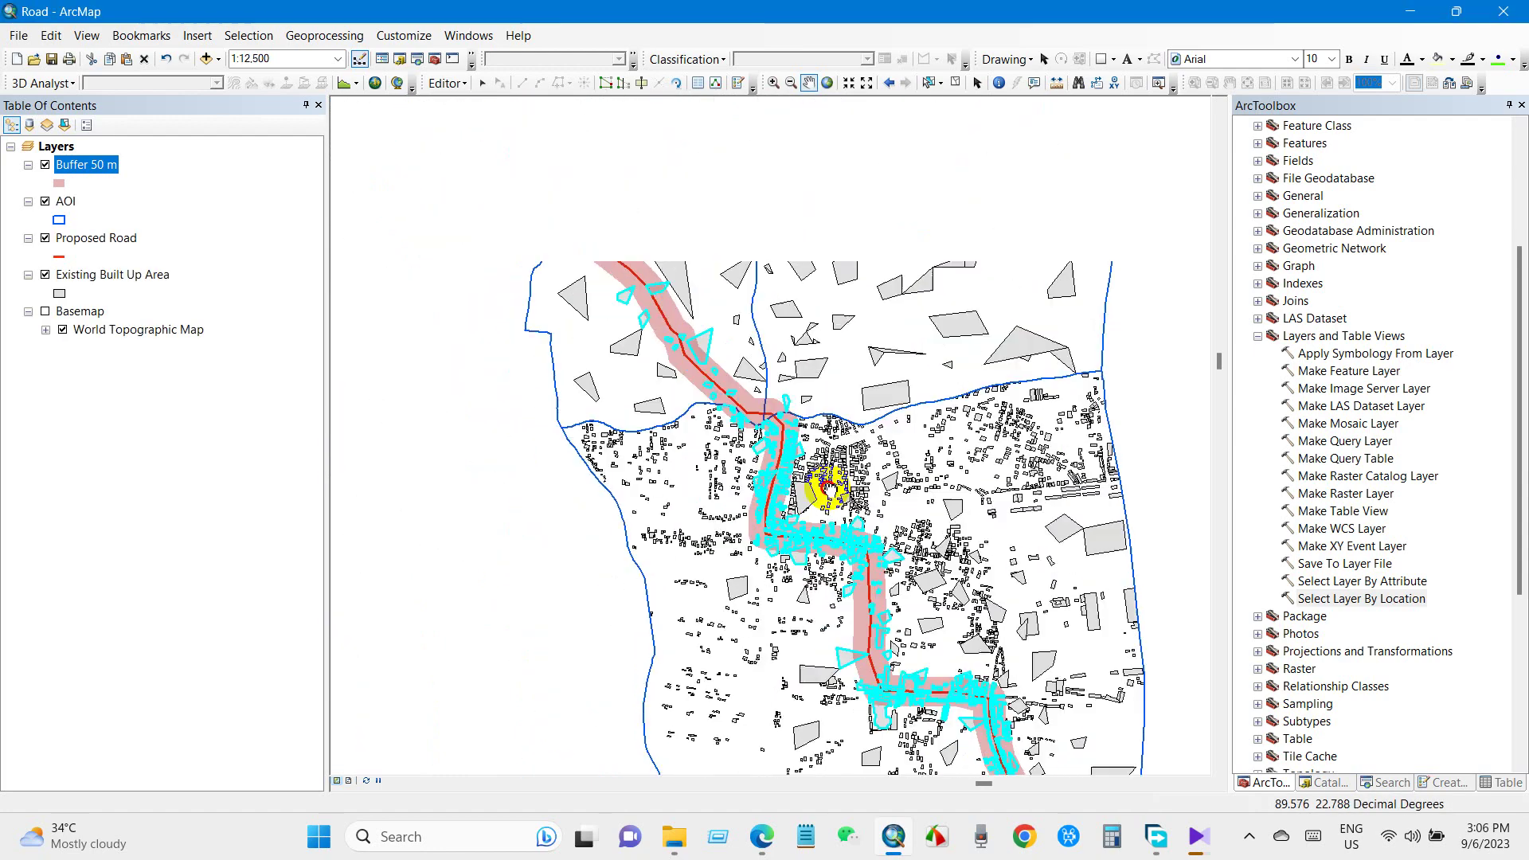
drag(701, 542, 700, 396)
drag(808, 550, 707, 342)
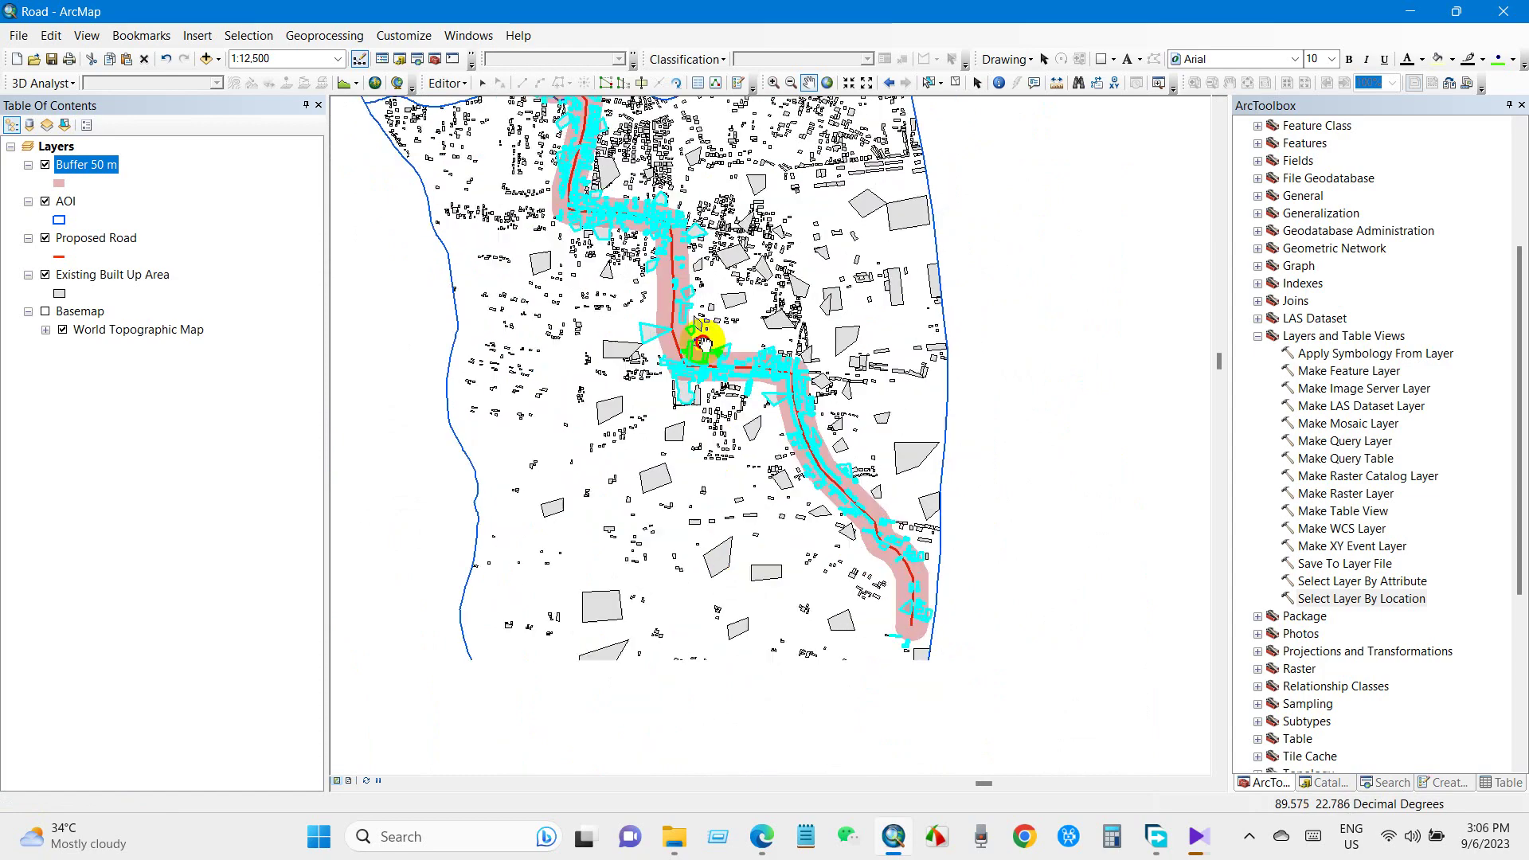
drag(827, 523, 826, 621)
drag(741, 303, 744, 437)
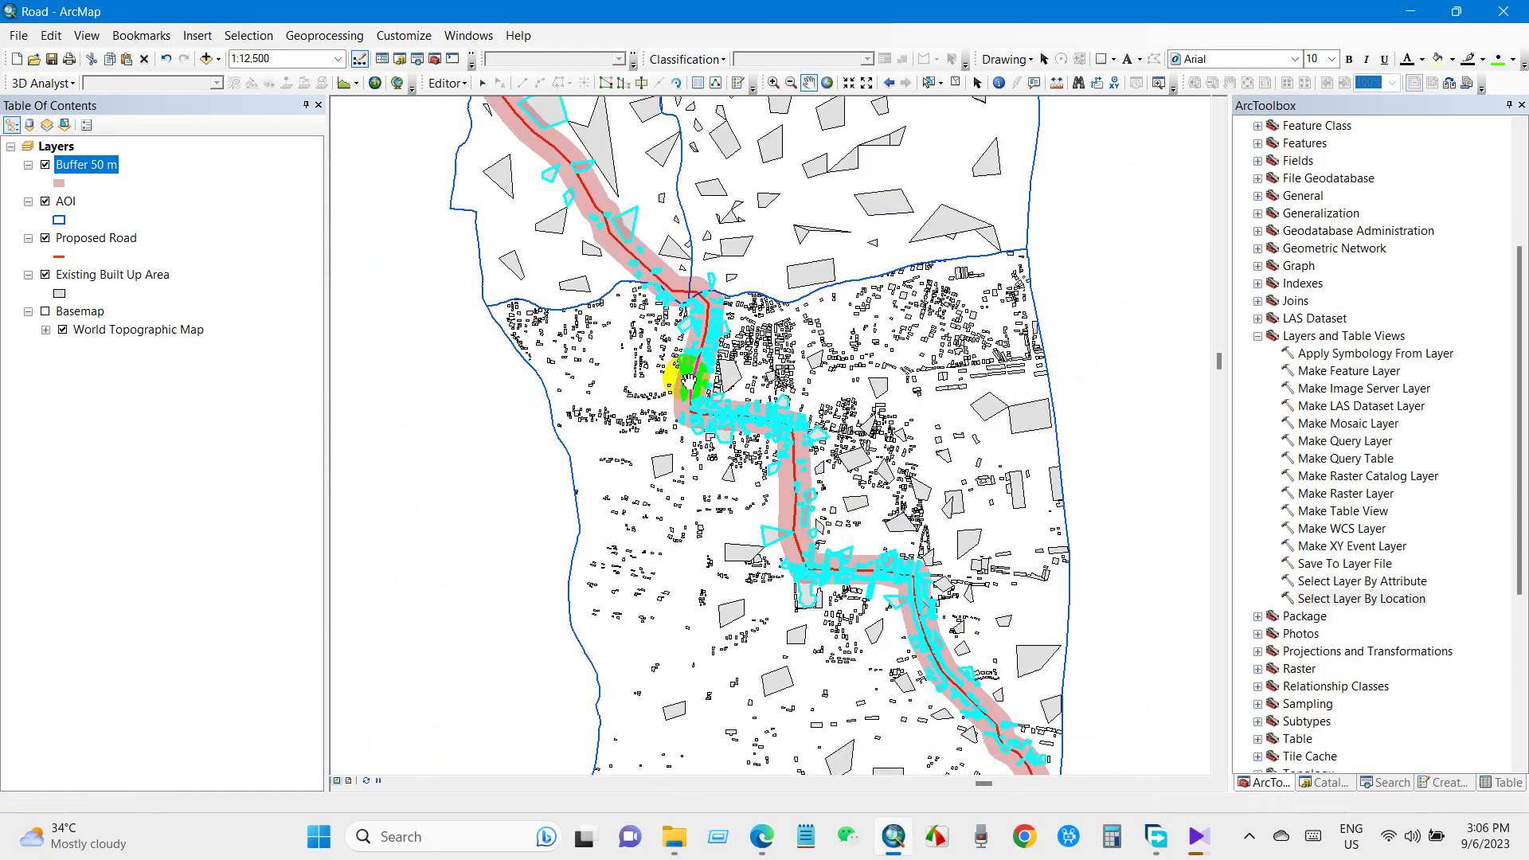
drag(679, 382, 597, 300)
drag(684, 482, 802, 605)
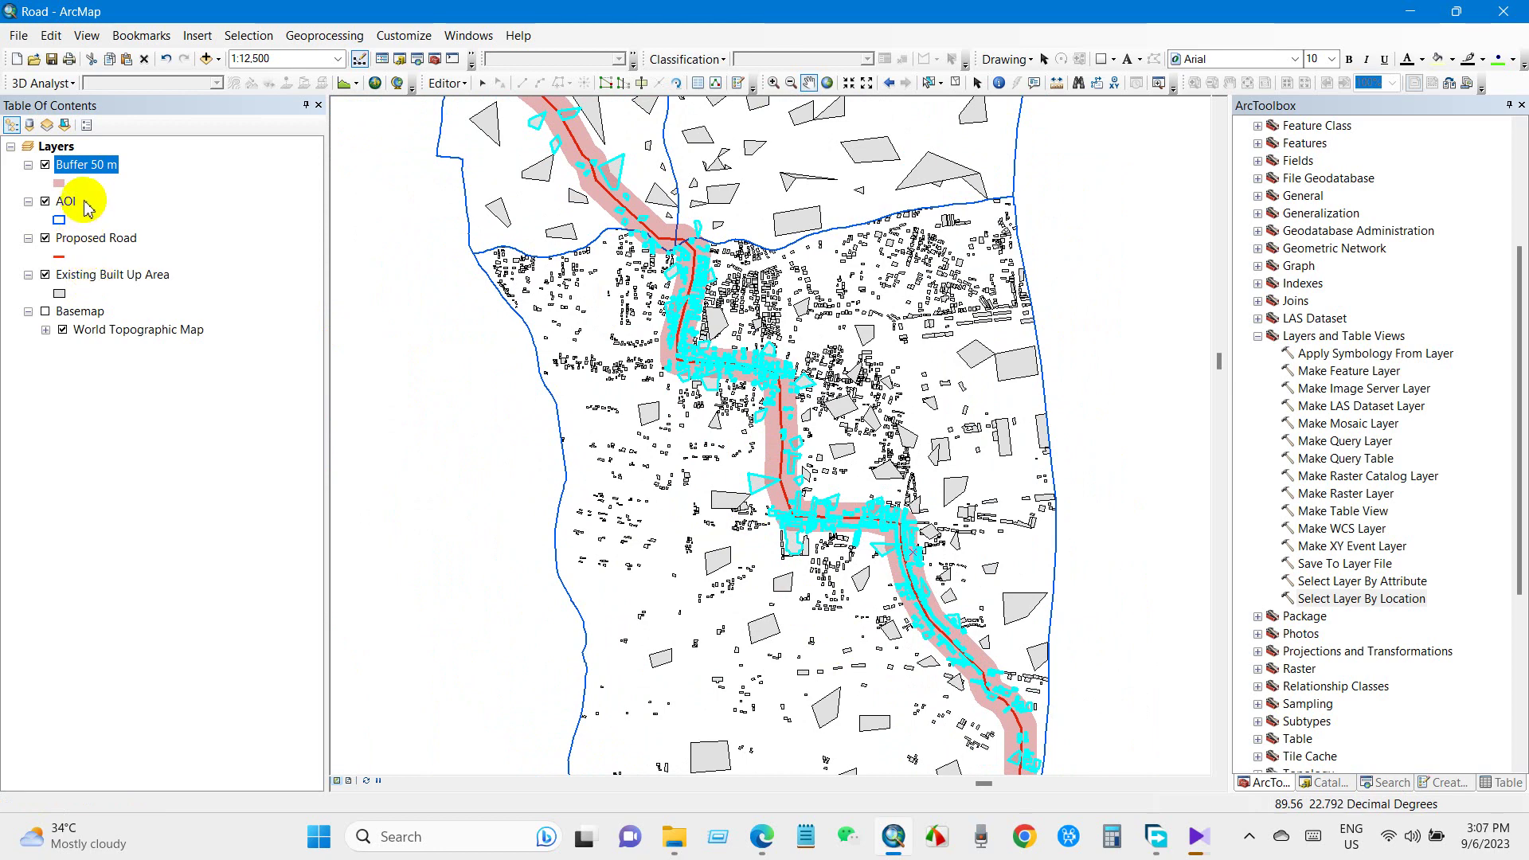
drag(715, 338, 683, 431)
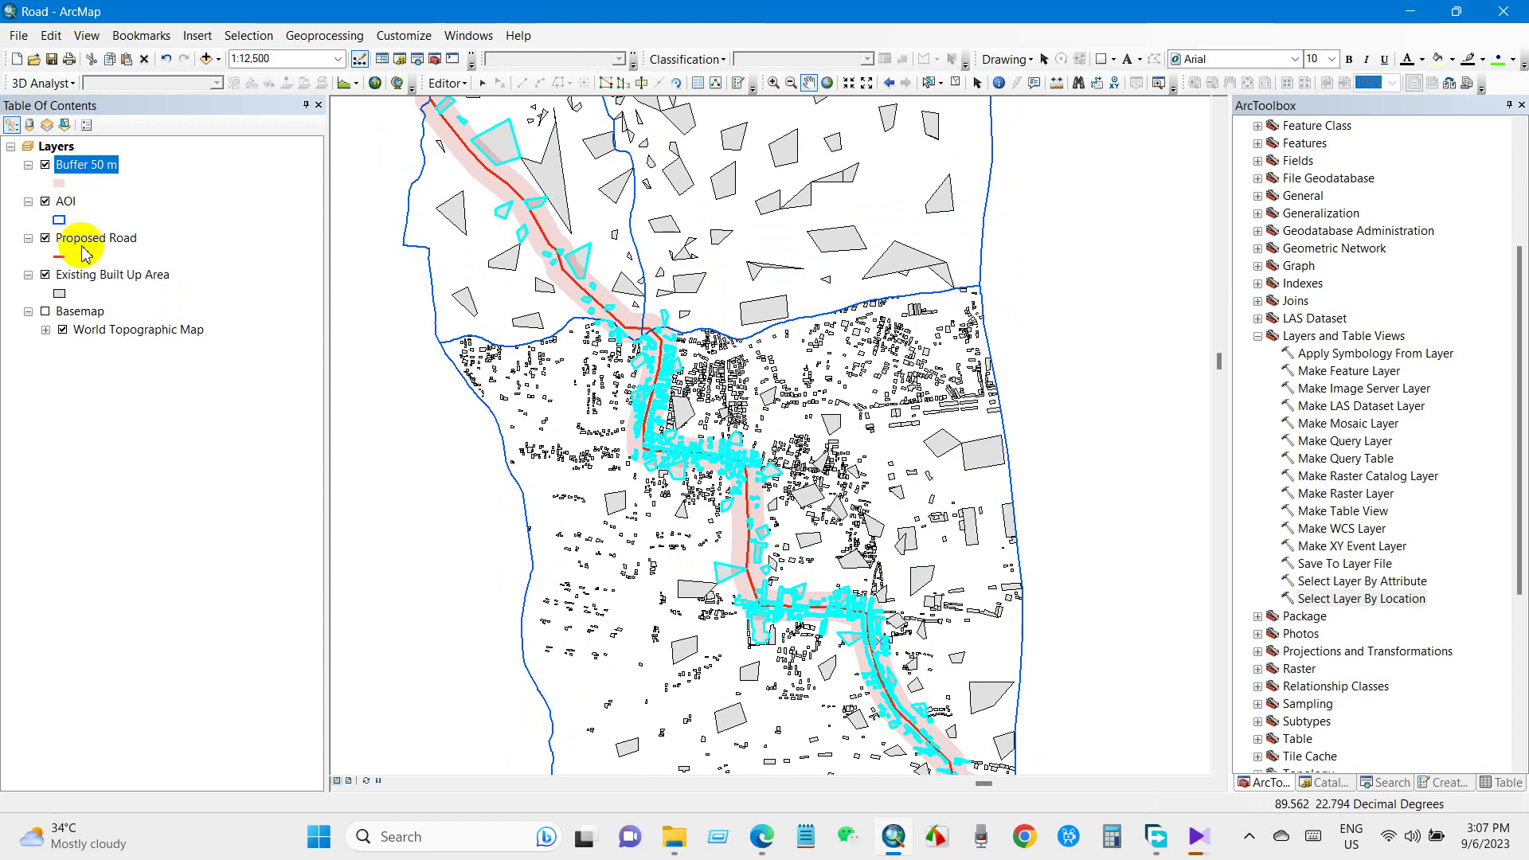
Export the 587 selected Existing Built Up Area buildings to a new layer added to the map
click(83, 276)
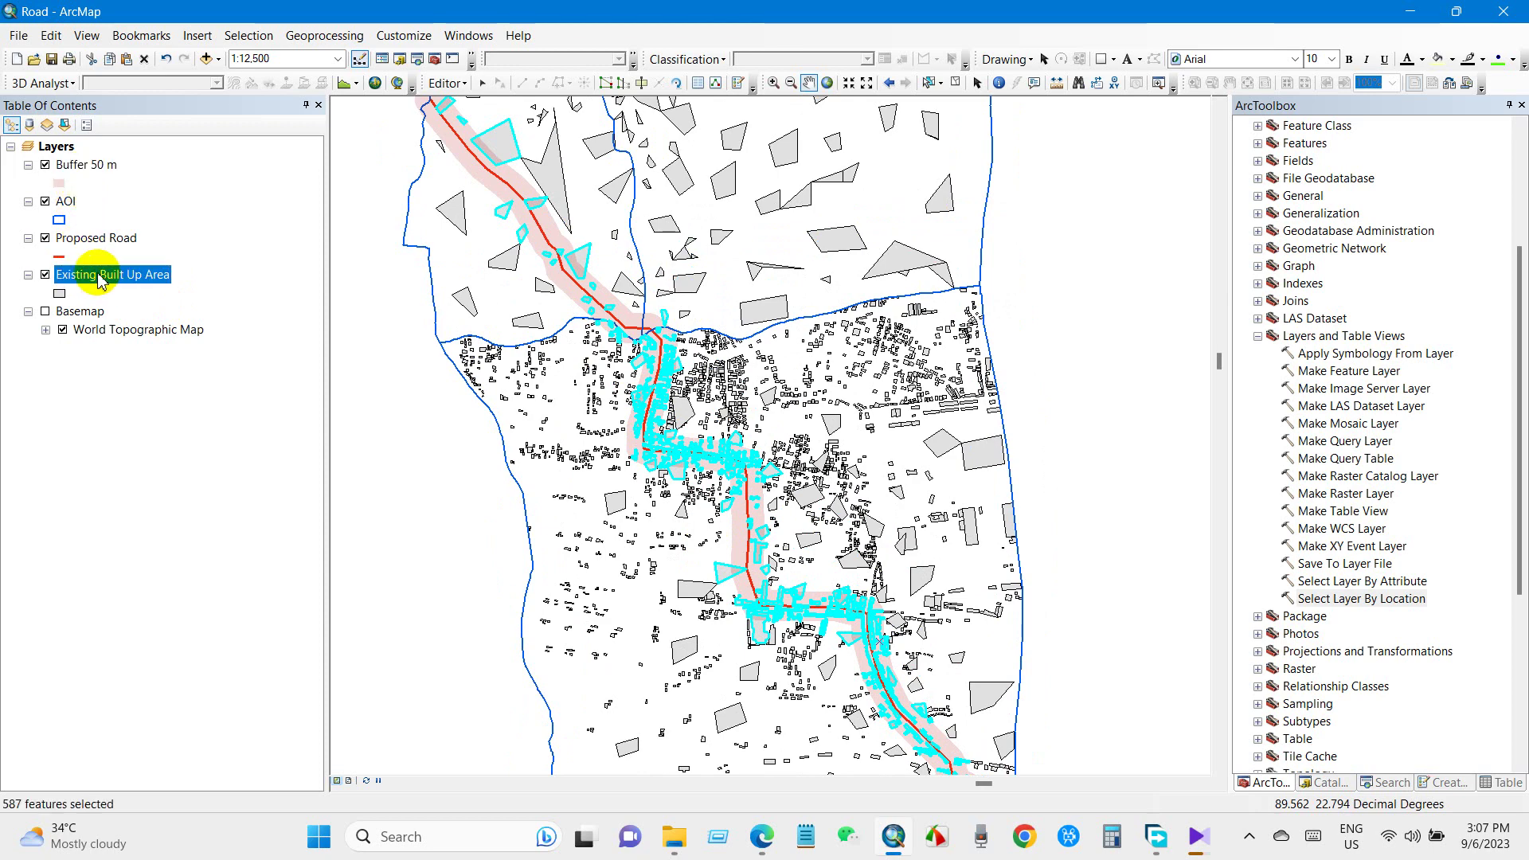
right_click(86, 278)
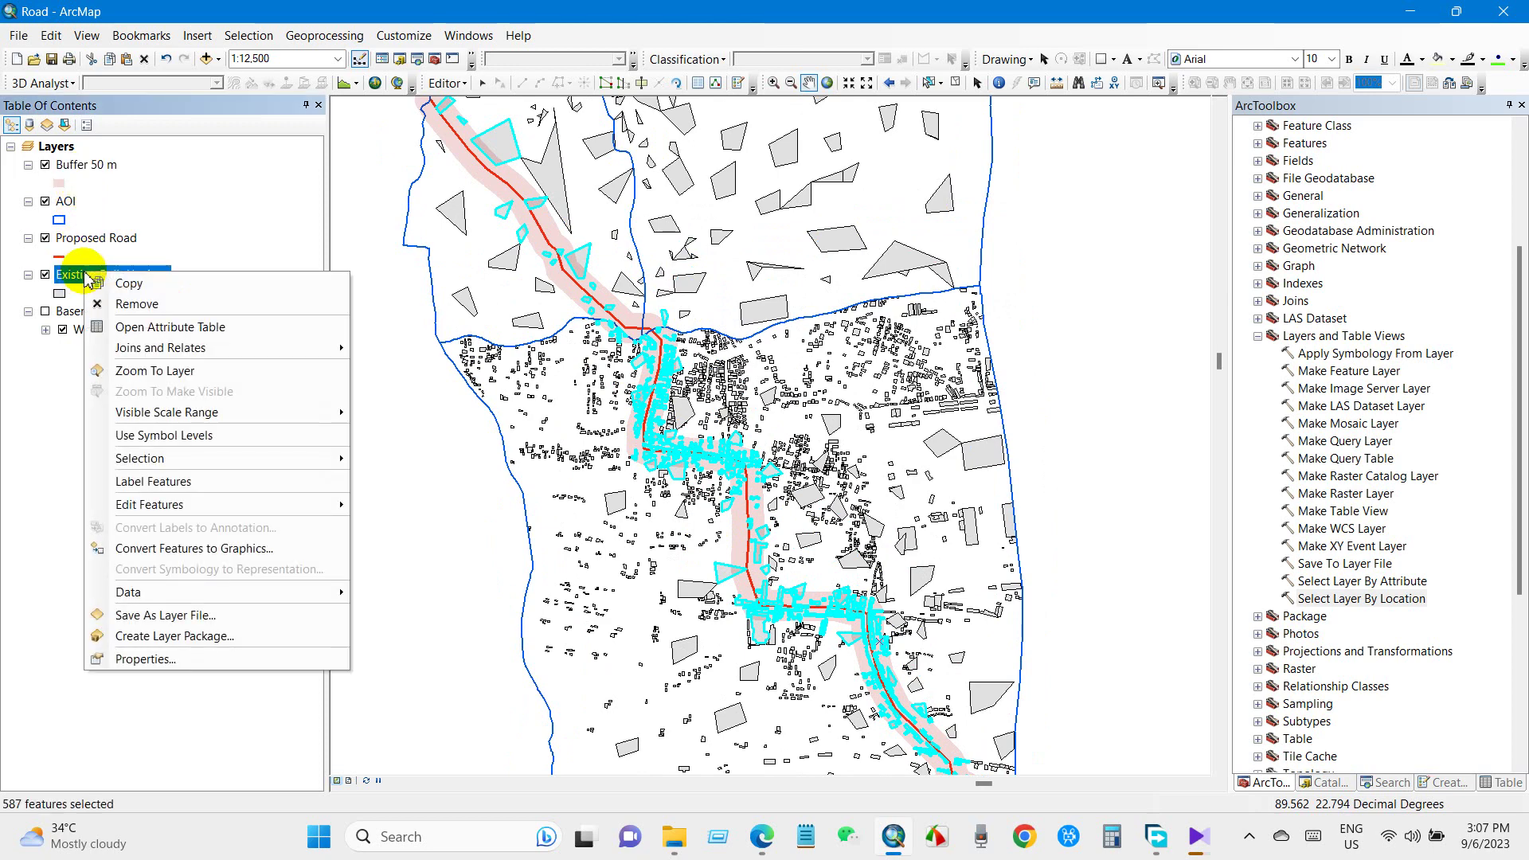
mouse_move(160, 592)
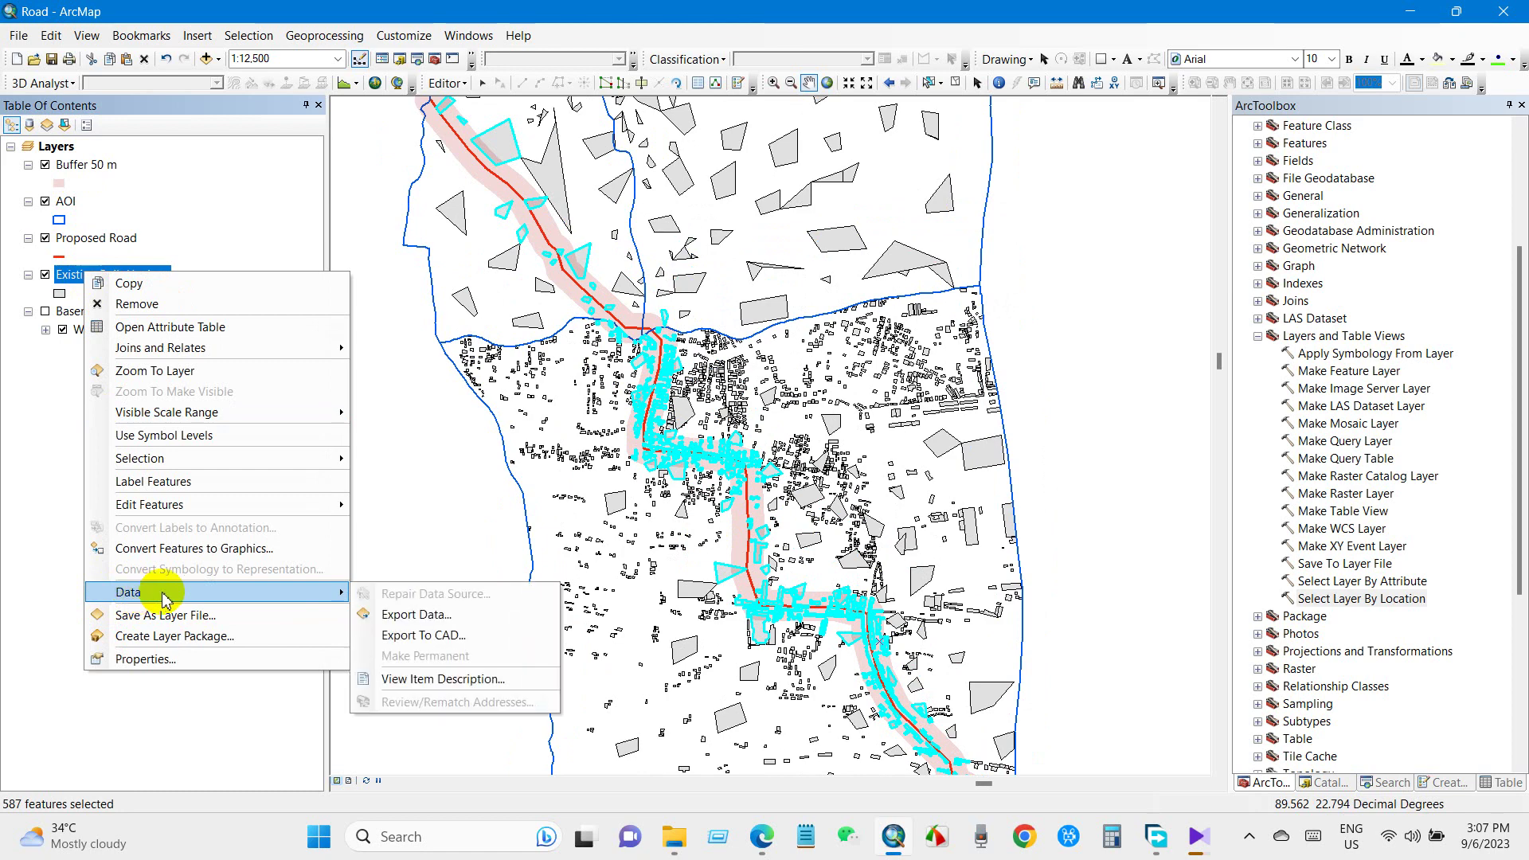
click(399, 615)
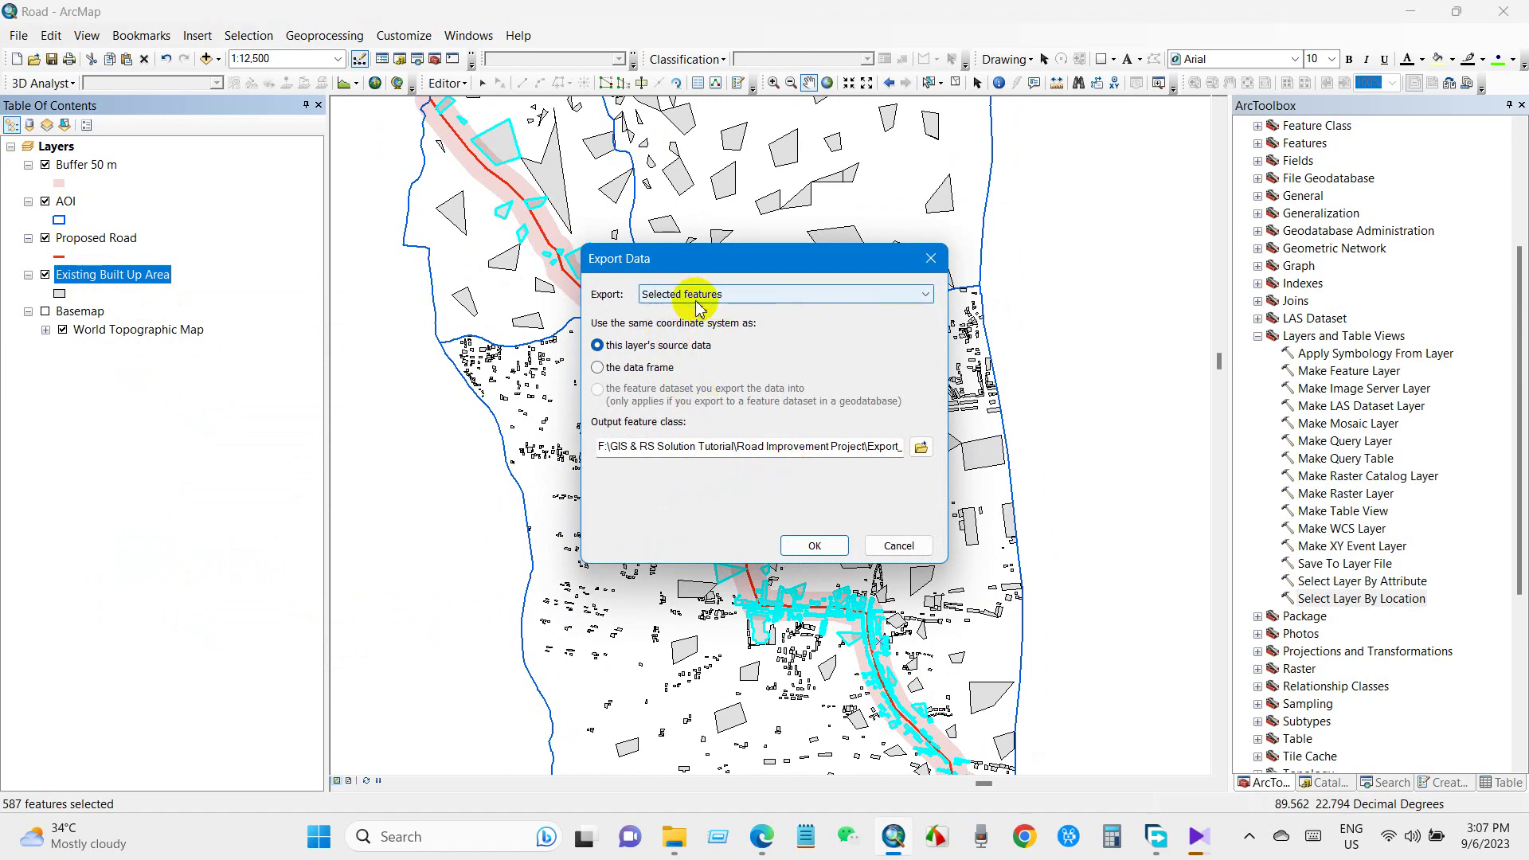
click(803, 546)
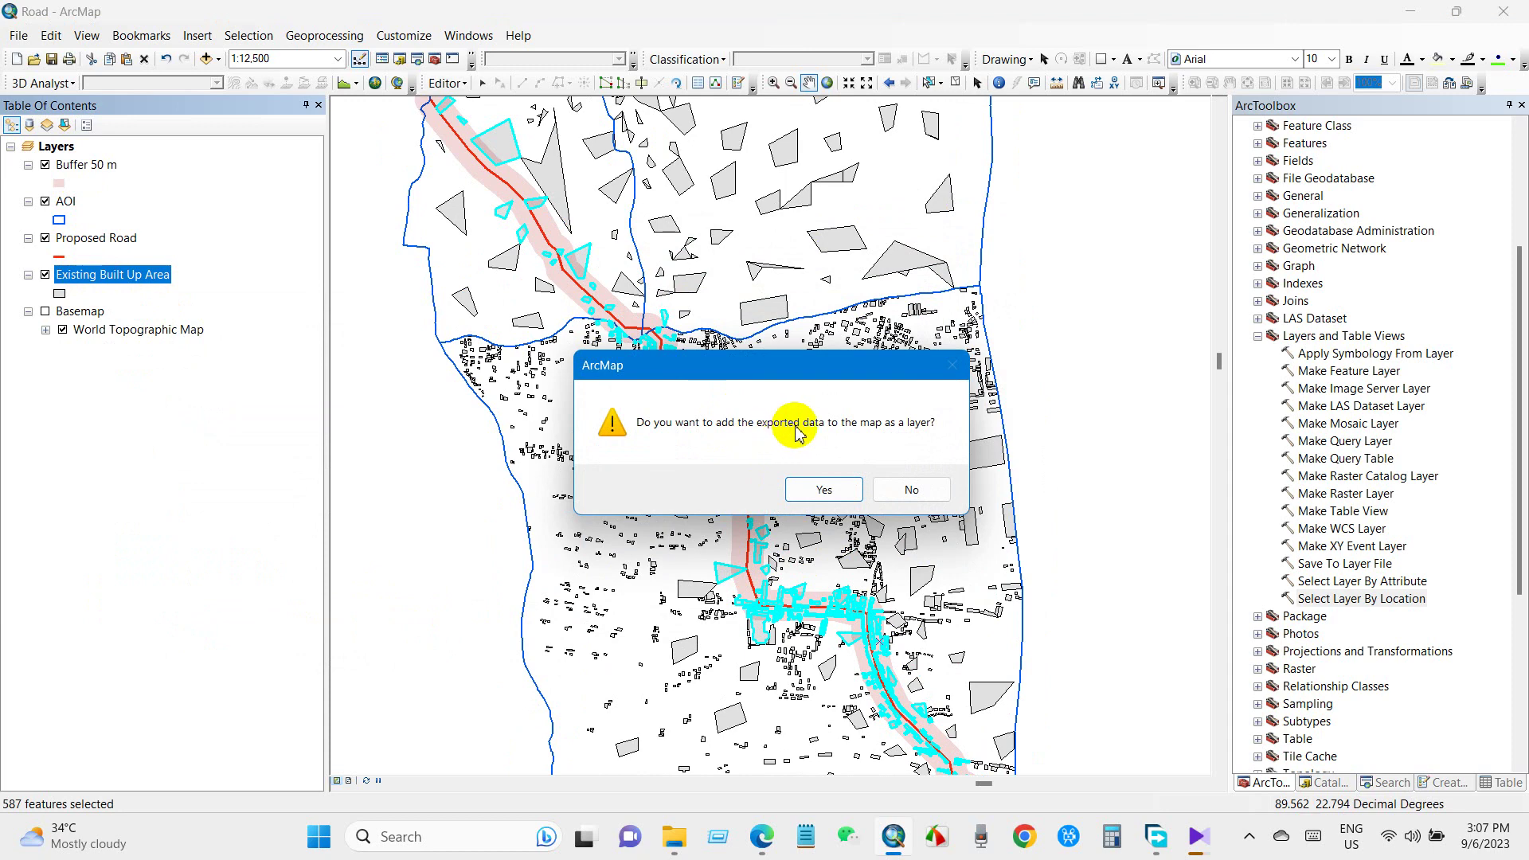
click(822, 491)
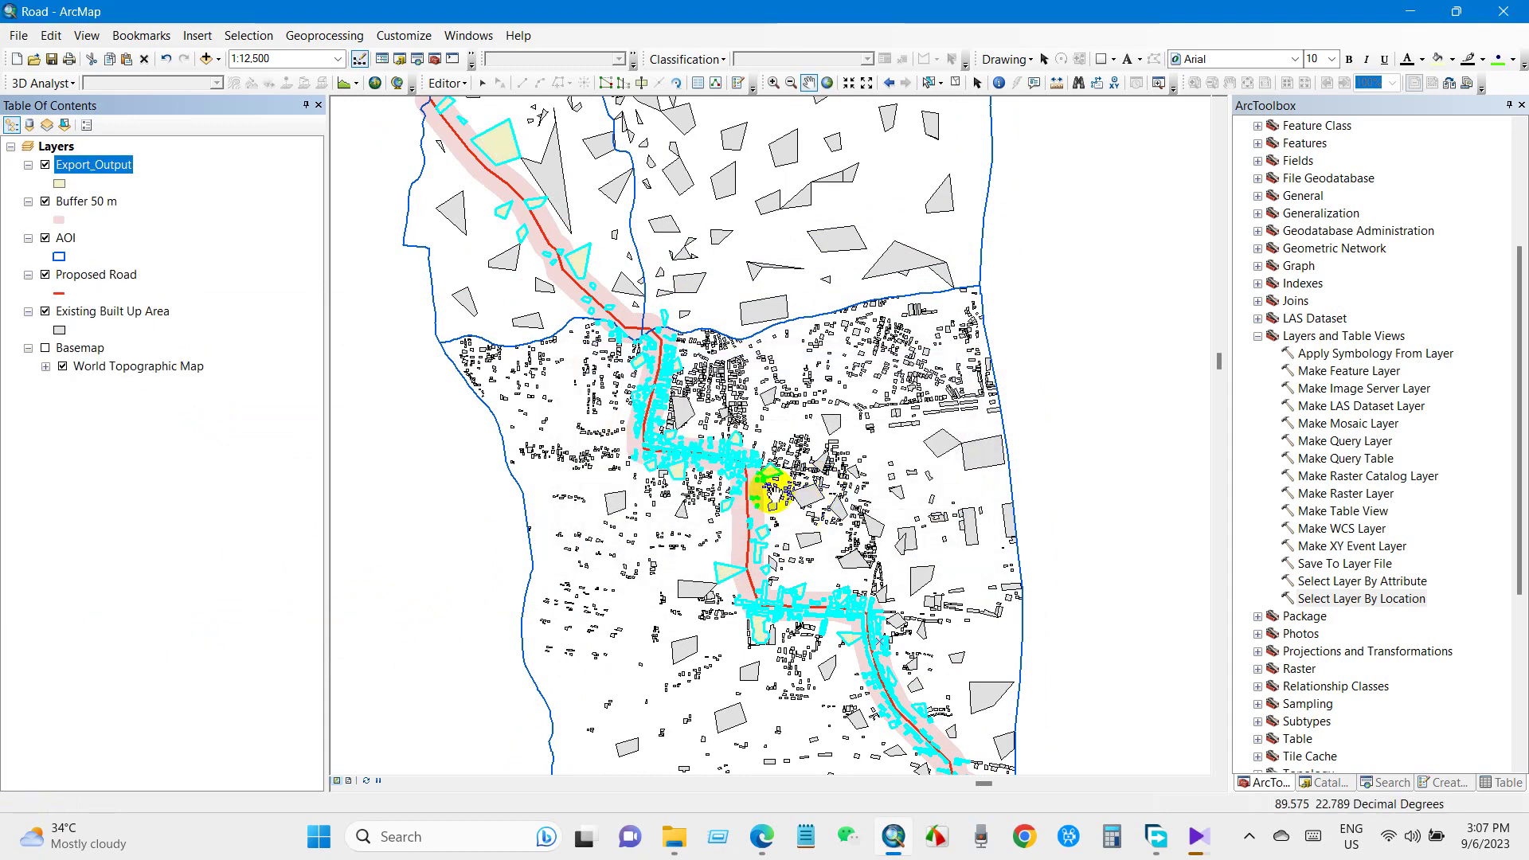
Hide Existing Built Up Area, show the World Topographic basemap, and rename Export_Output to 'Affected Structure'
click(45, 311)
scroll(615, 456, up, 3)
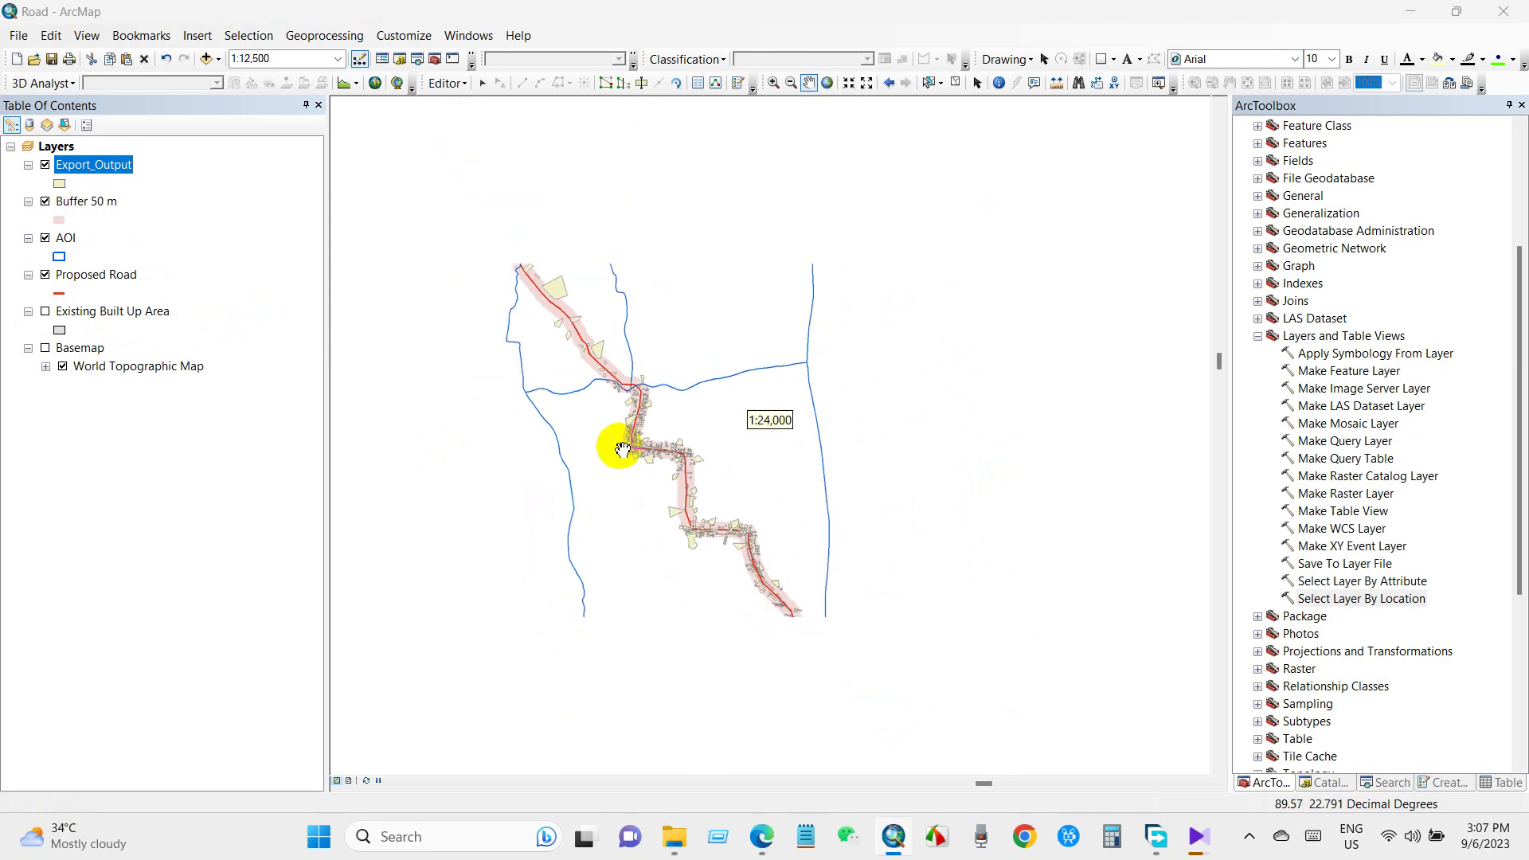
drag(635, 499, 710, 467)
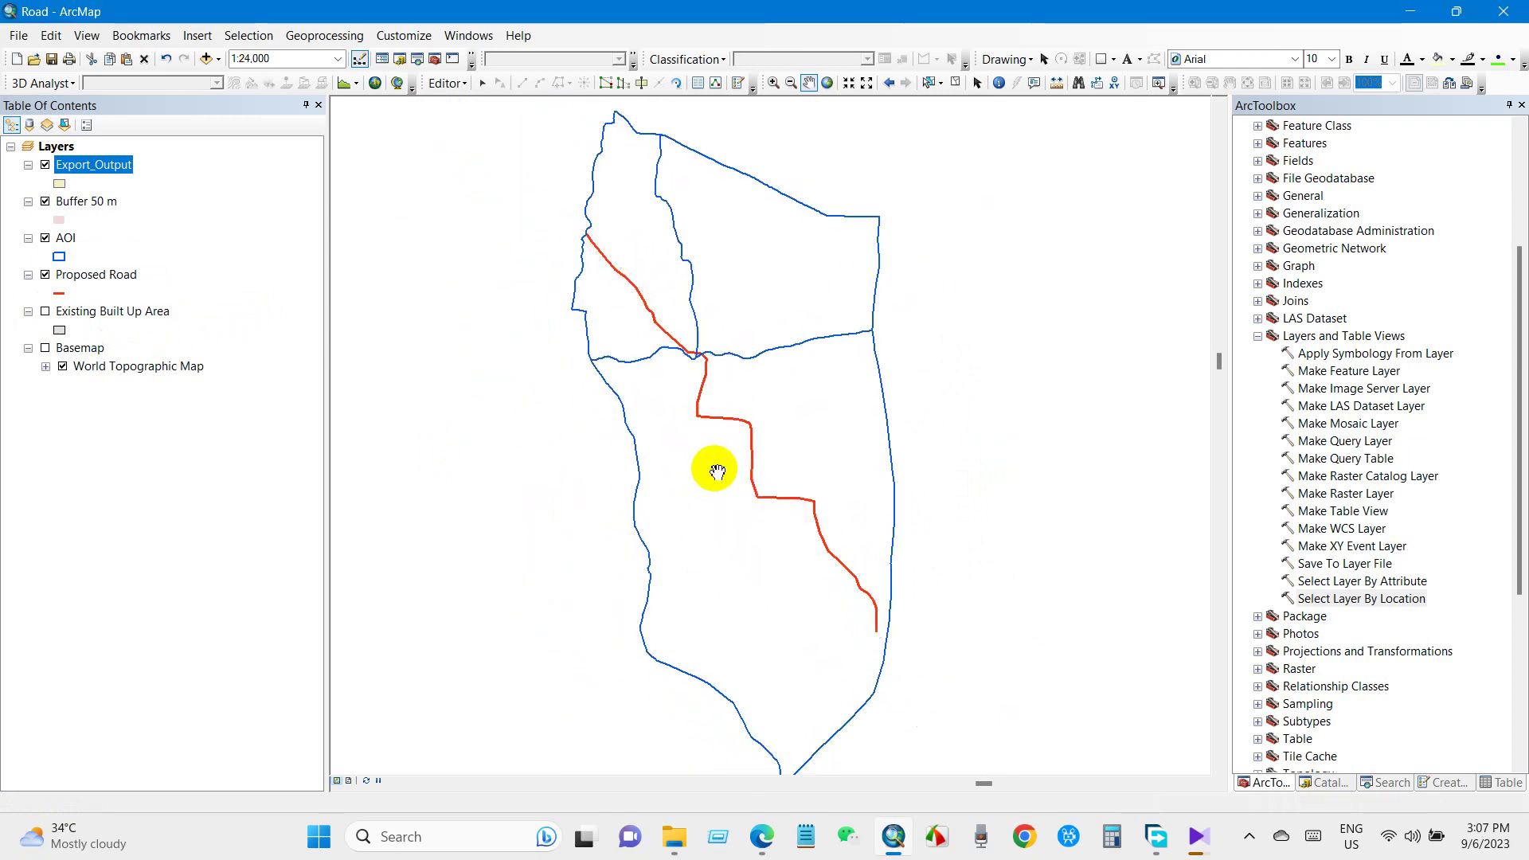
scroll(720, 488, up, 1)
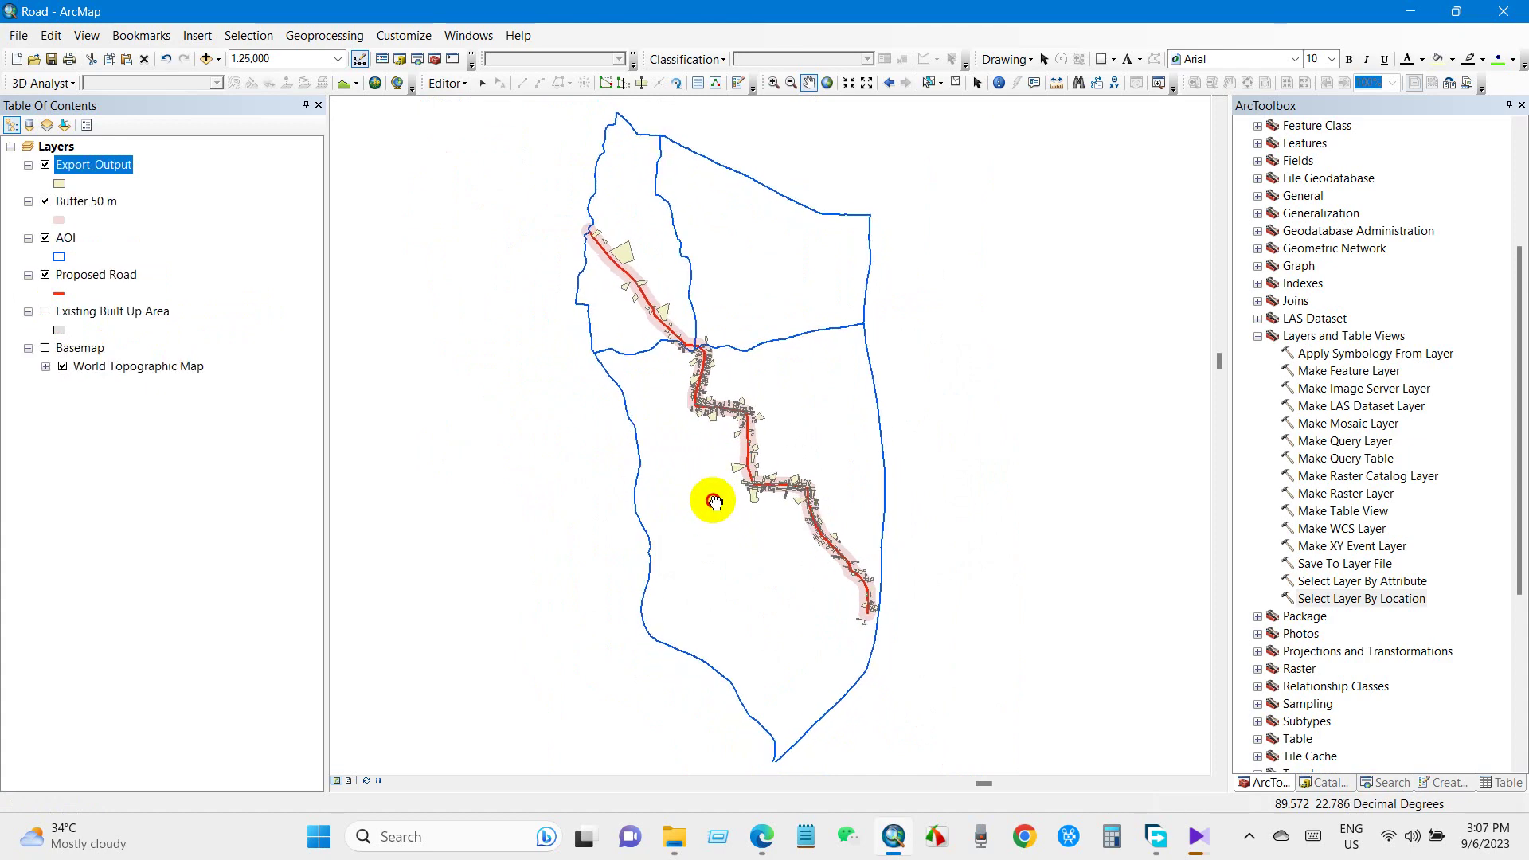
drag(715, 503, 707, 505)
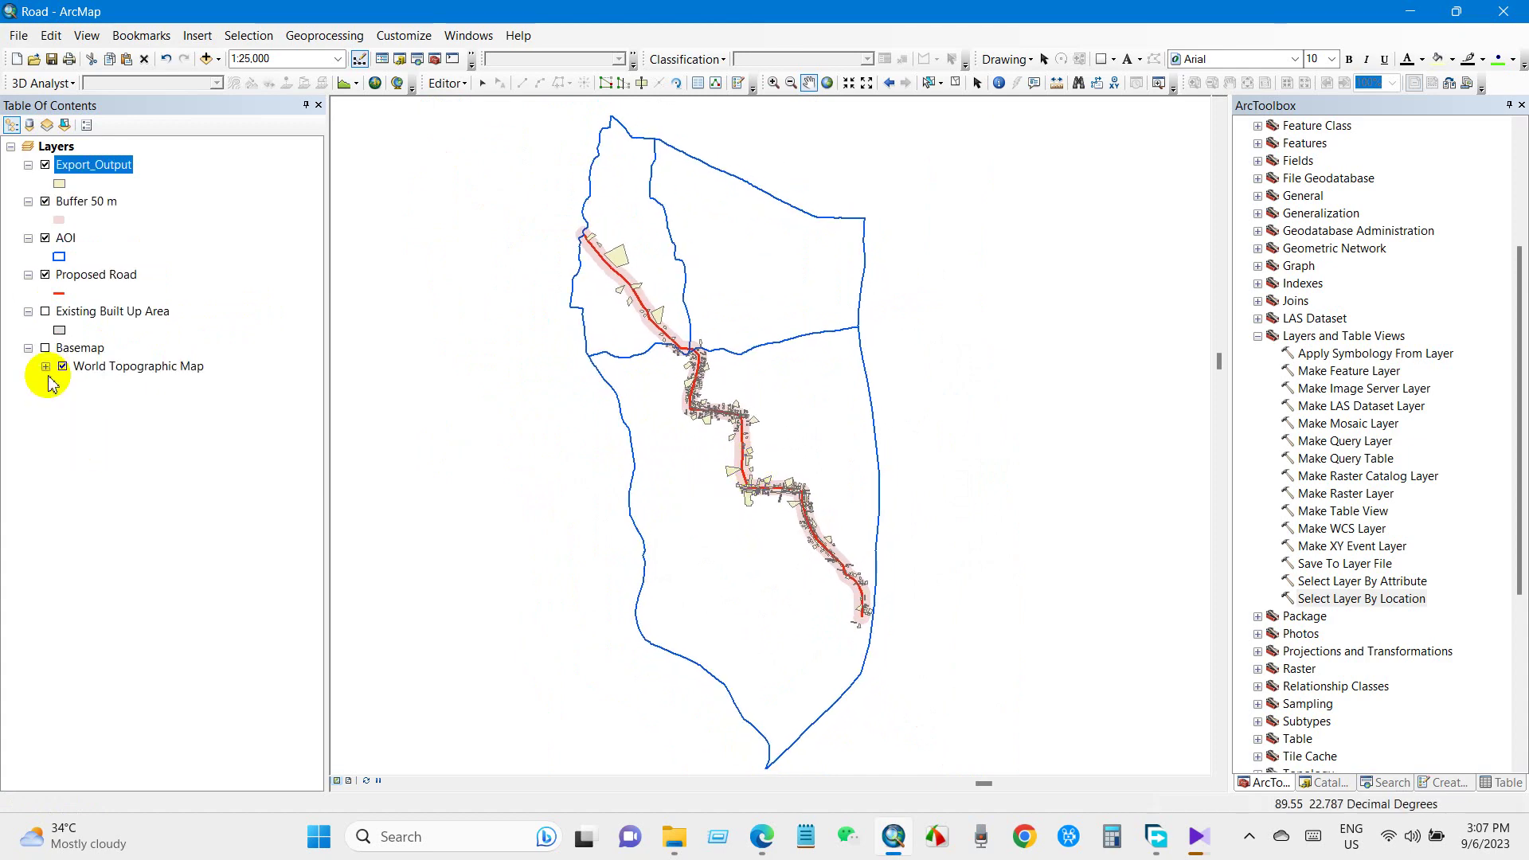
click(45, 348)
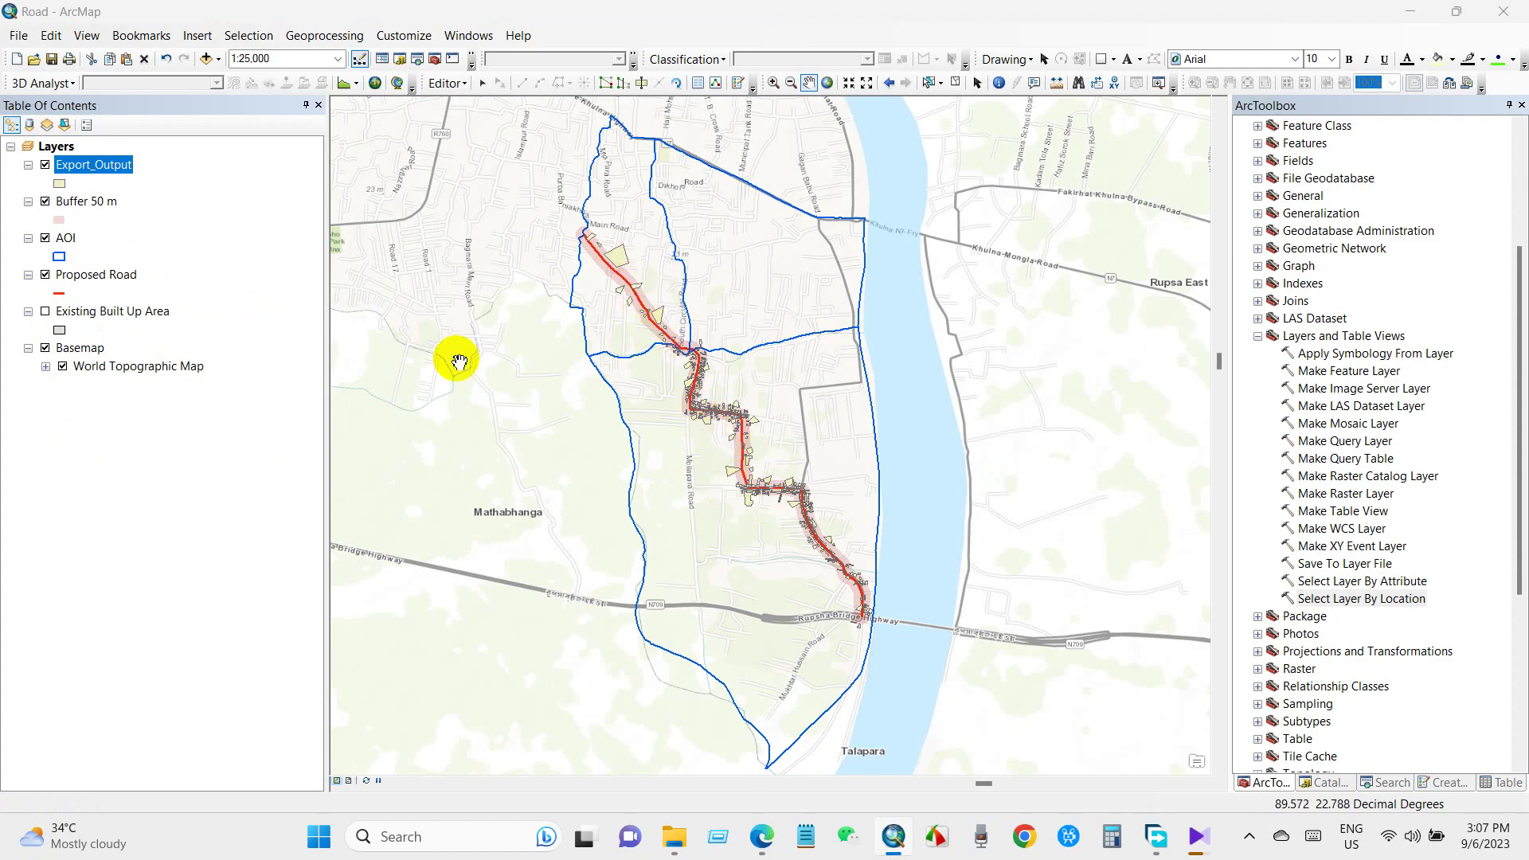
click(95, 172)
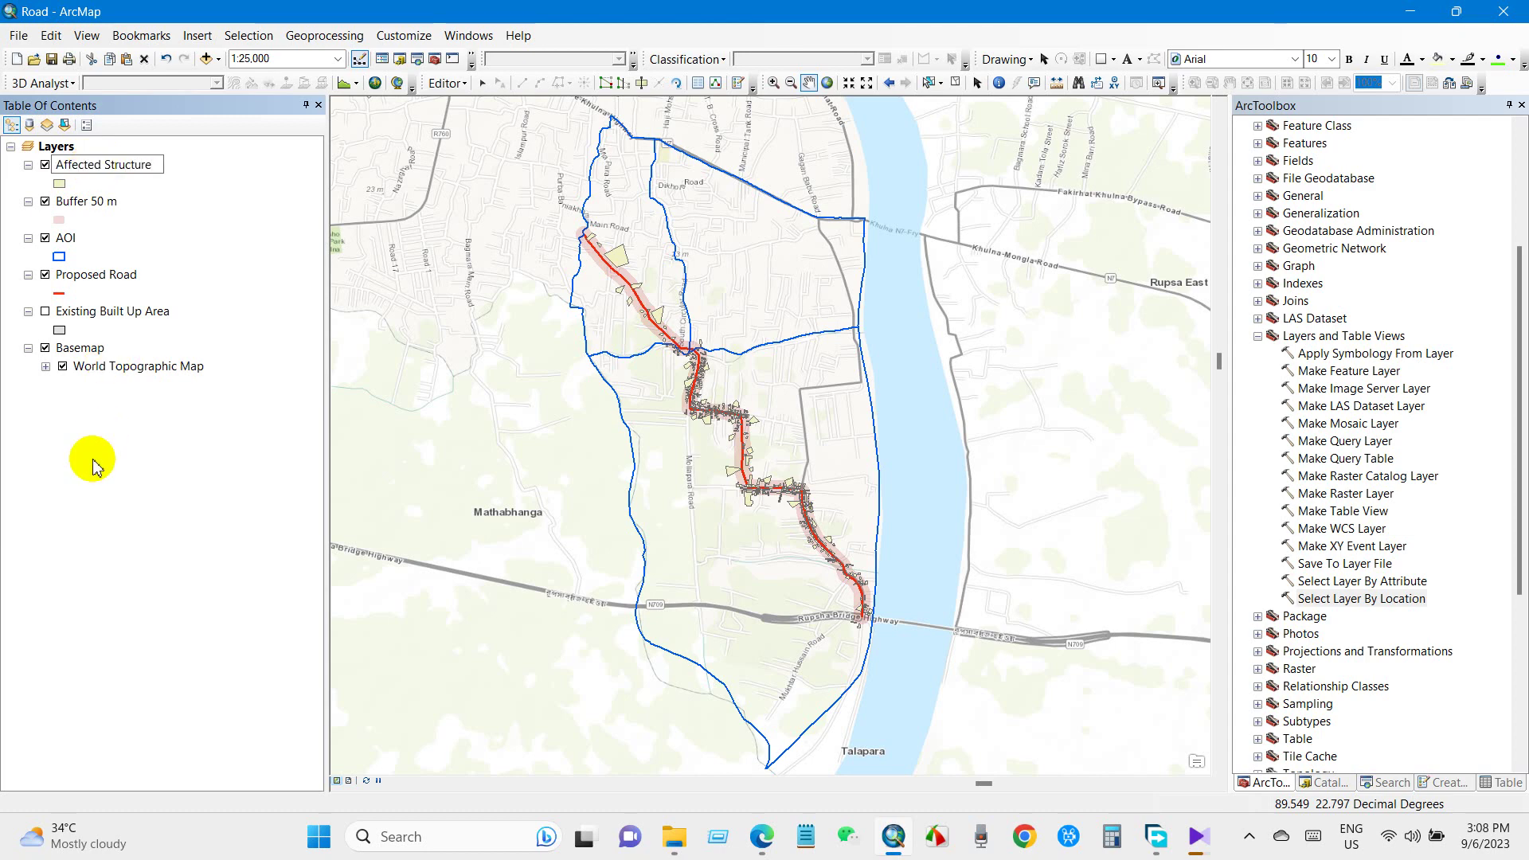
key(Return)
Open the Affected Structure attribute table as a floating window over the map
right_click(92, 169)
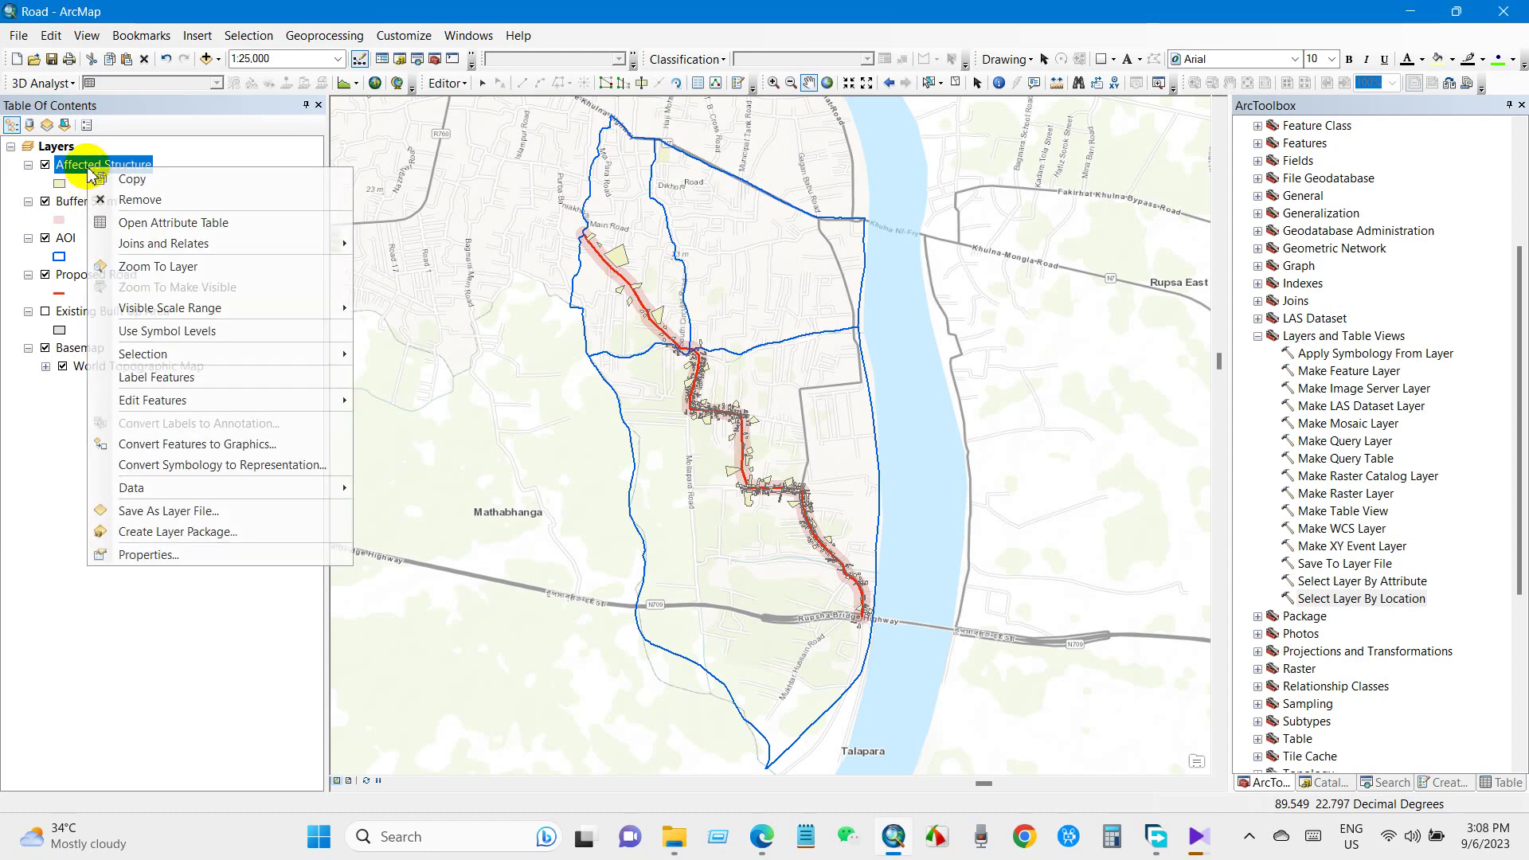
click(130, 222)
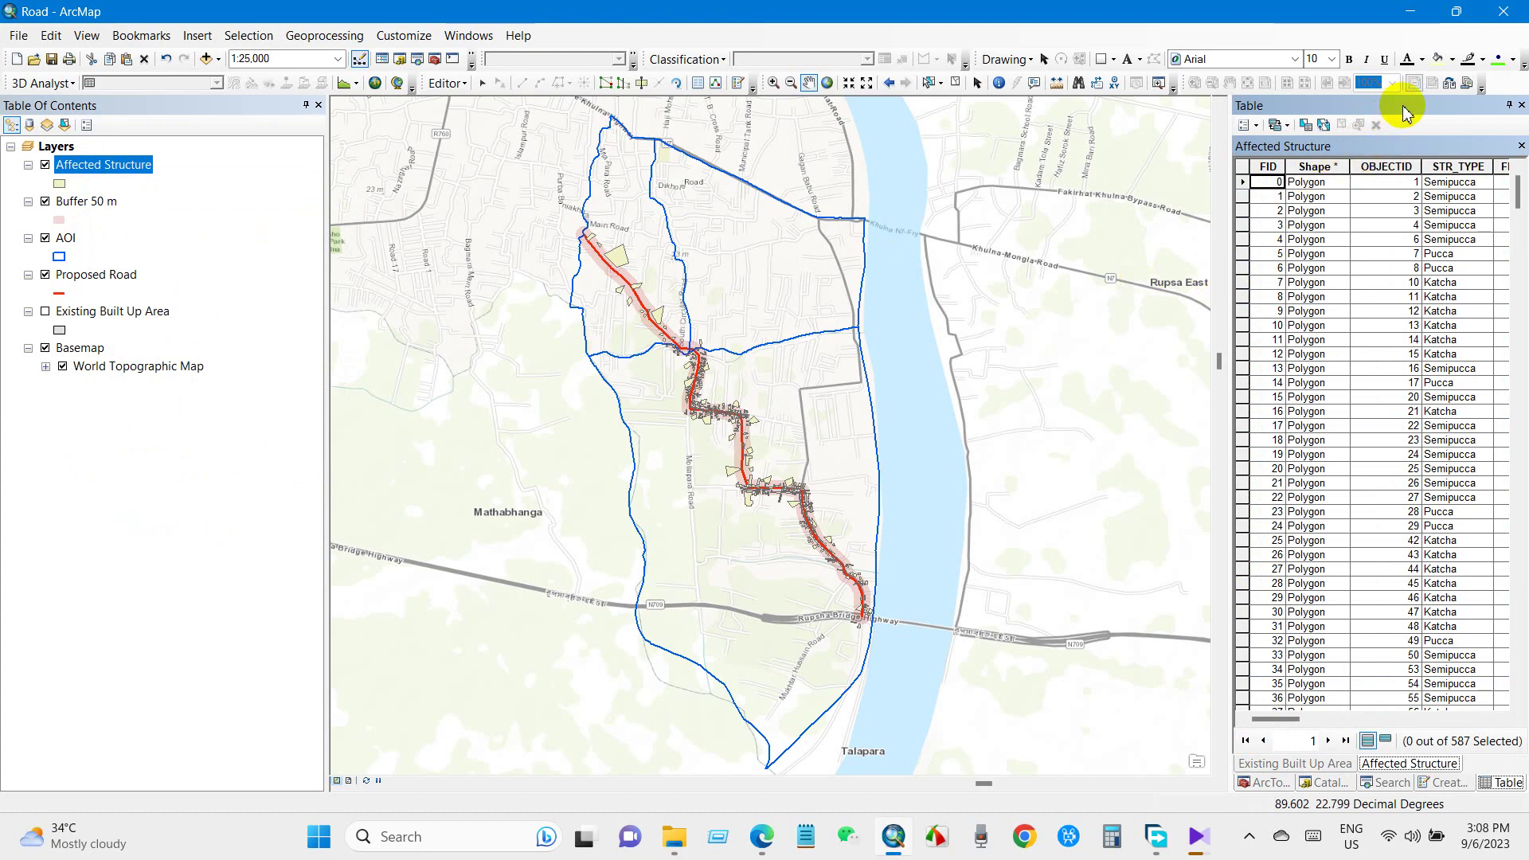
mouse_move(1276, 719)
mouse_down()
mouse_move(1479, 707)
mouse_move(1259, 716)
mouse_up()
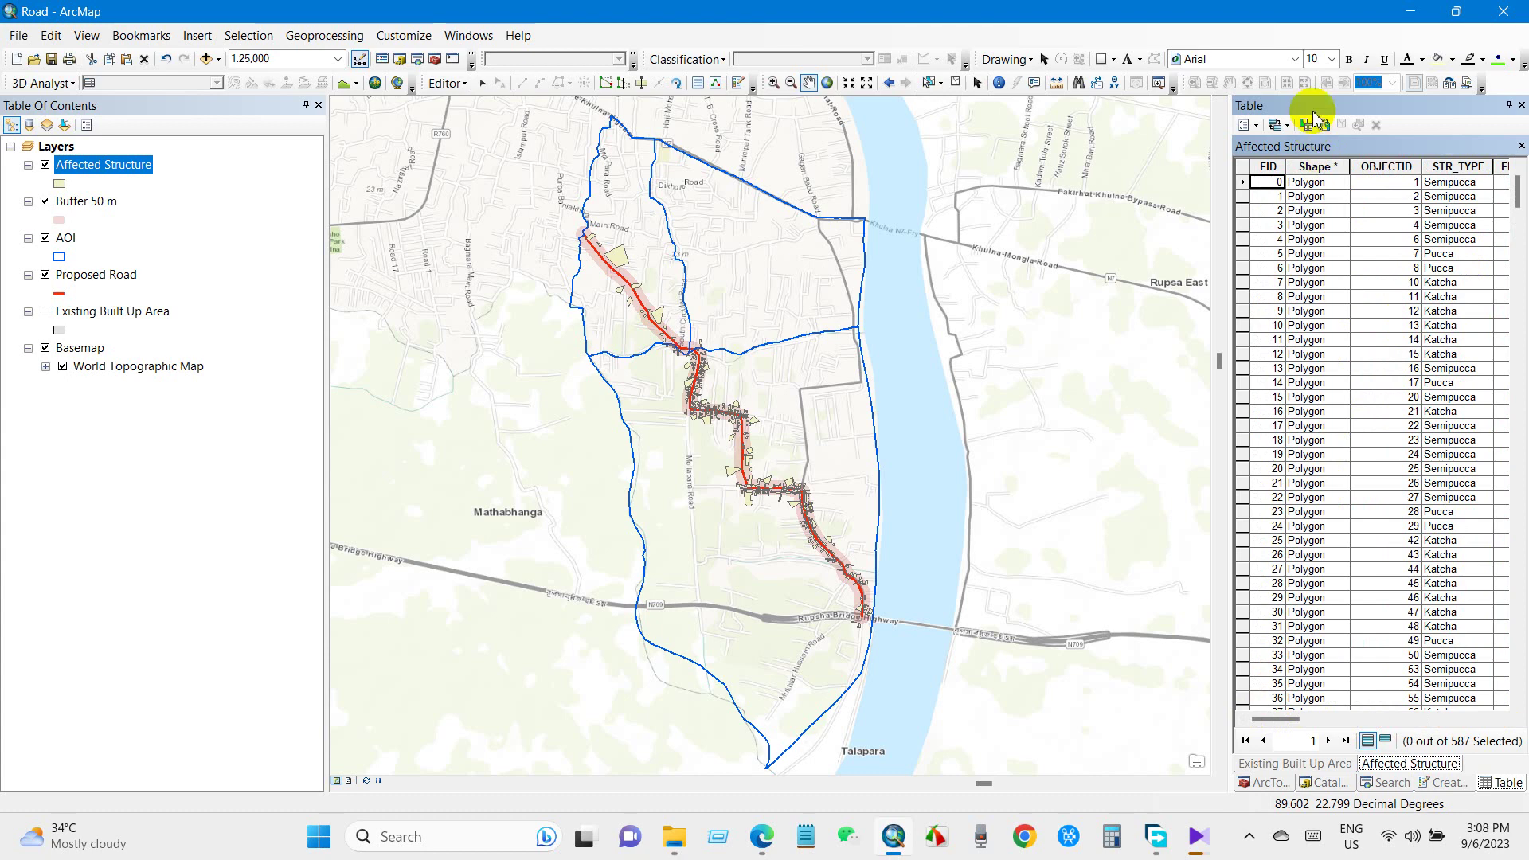
click(1202, 118)
drag(1202, 118, 467, 119)
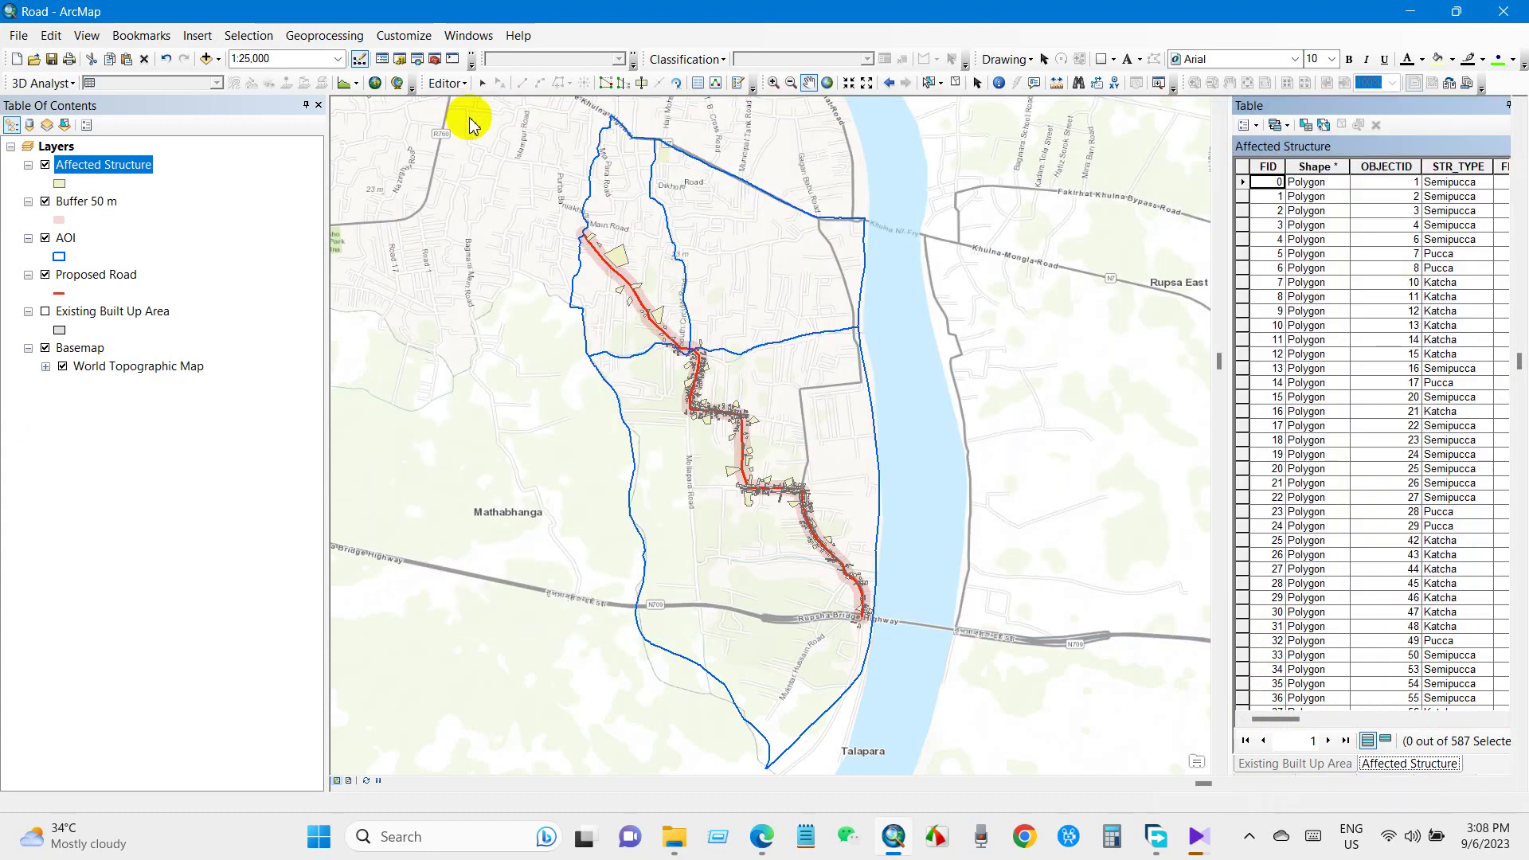
click(1050, 35)
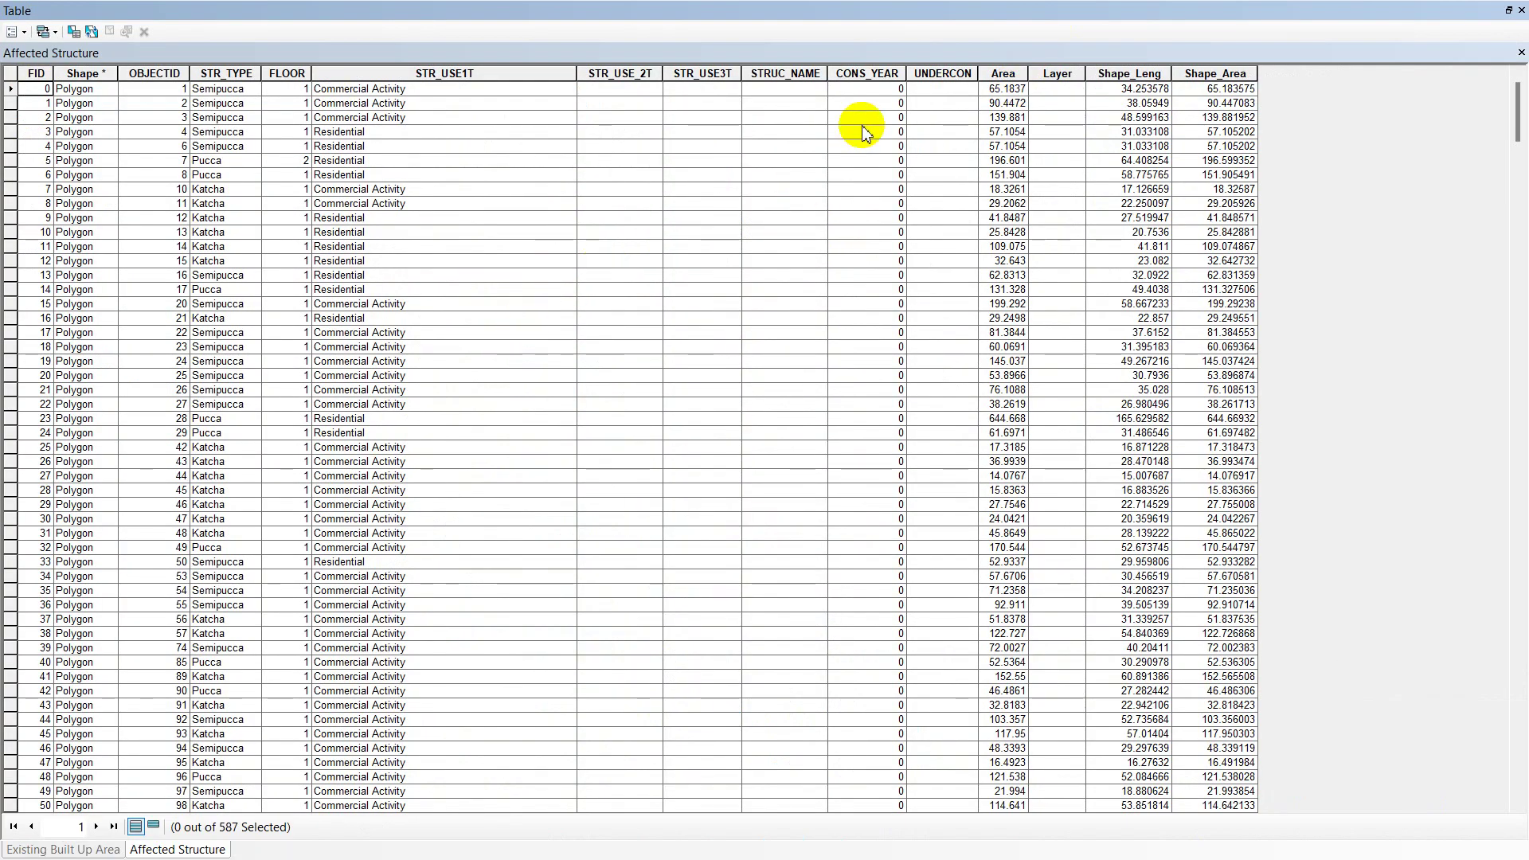
double_click(889, 11)
double_click(1259, 178)
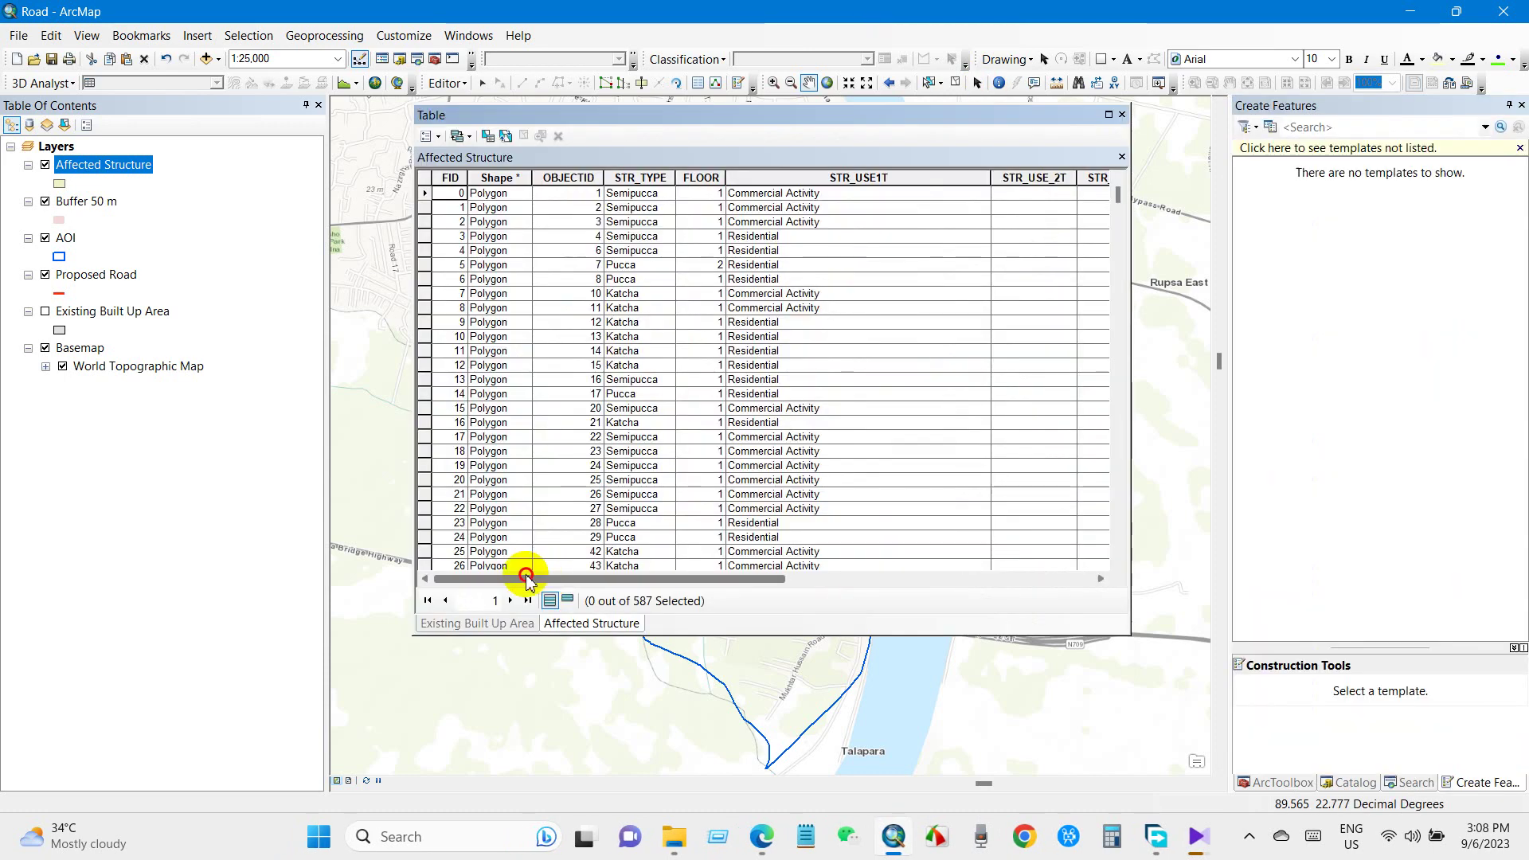
click(634, 581)
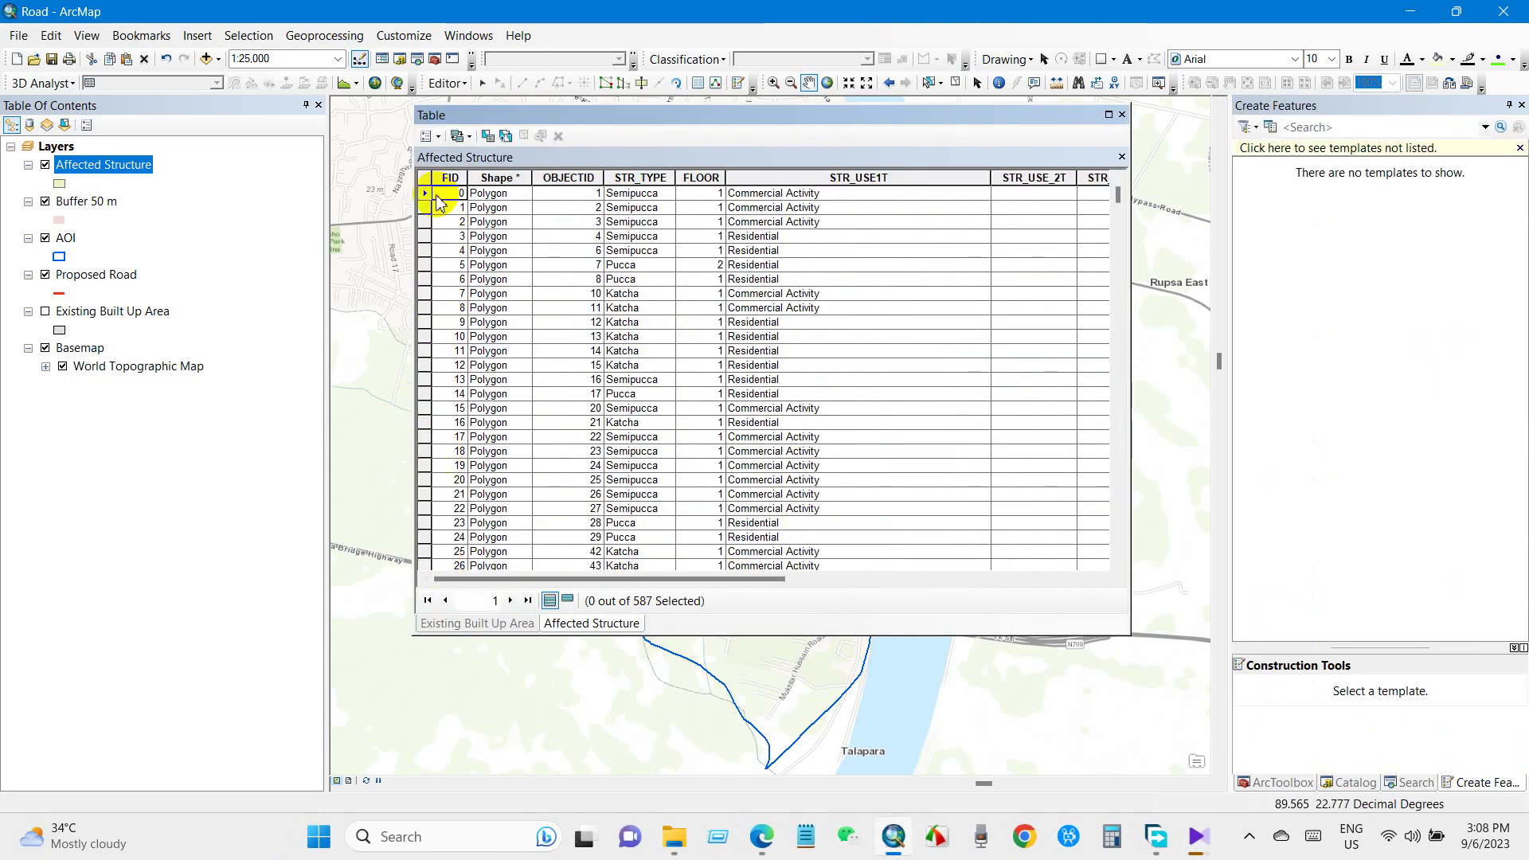
Select all 587 records in the attribute table and copy them
drag(427, 209, 531, 689)
scroll(546, 490, up, 20)
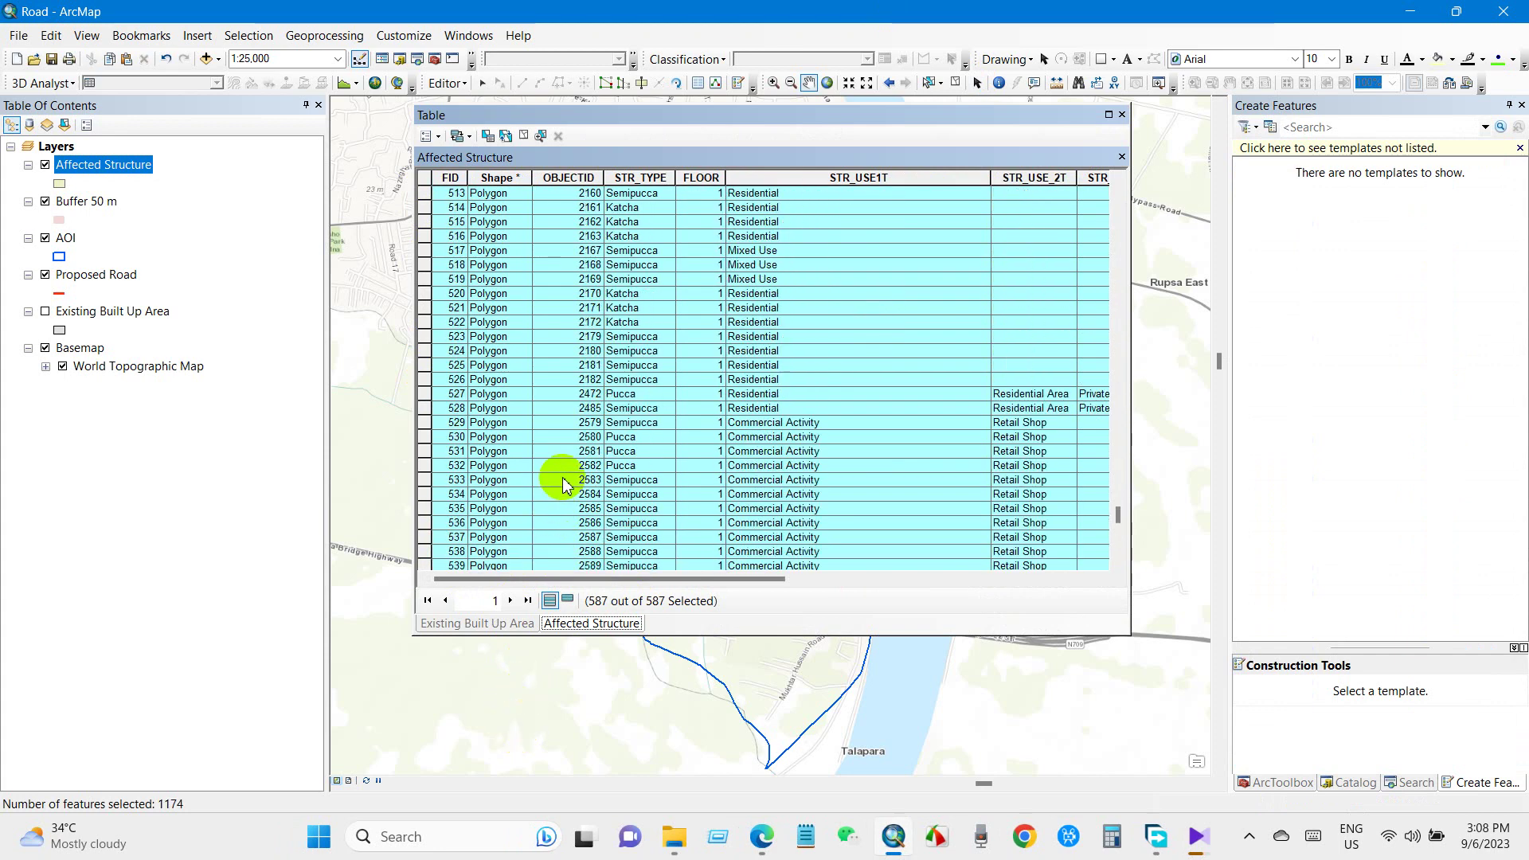
drag(1119, 494, 1120, 179)
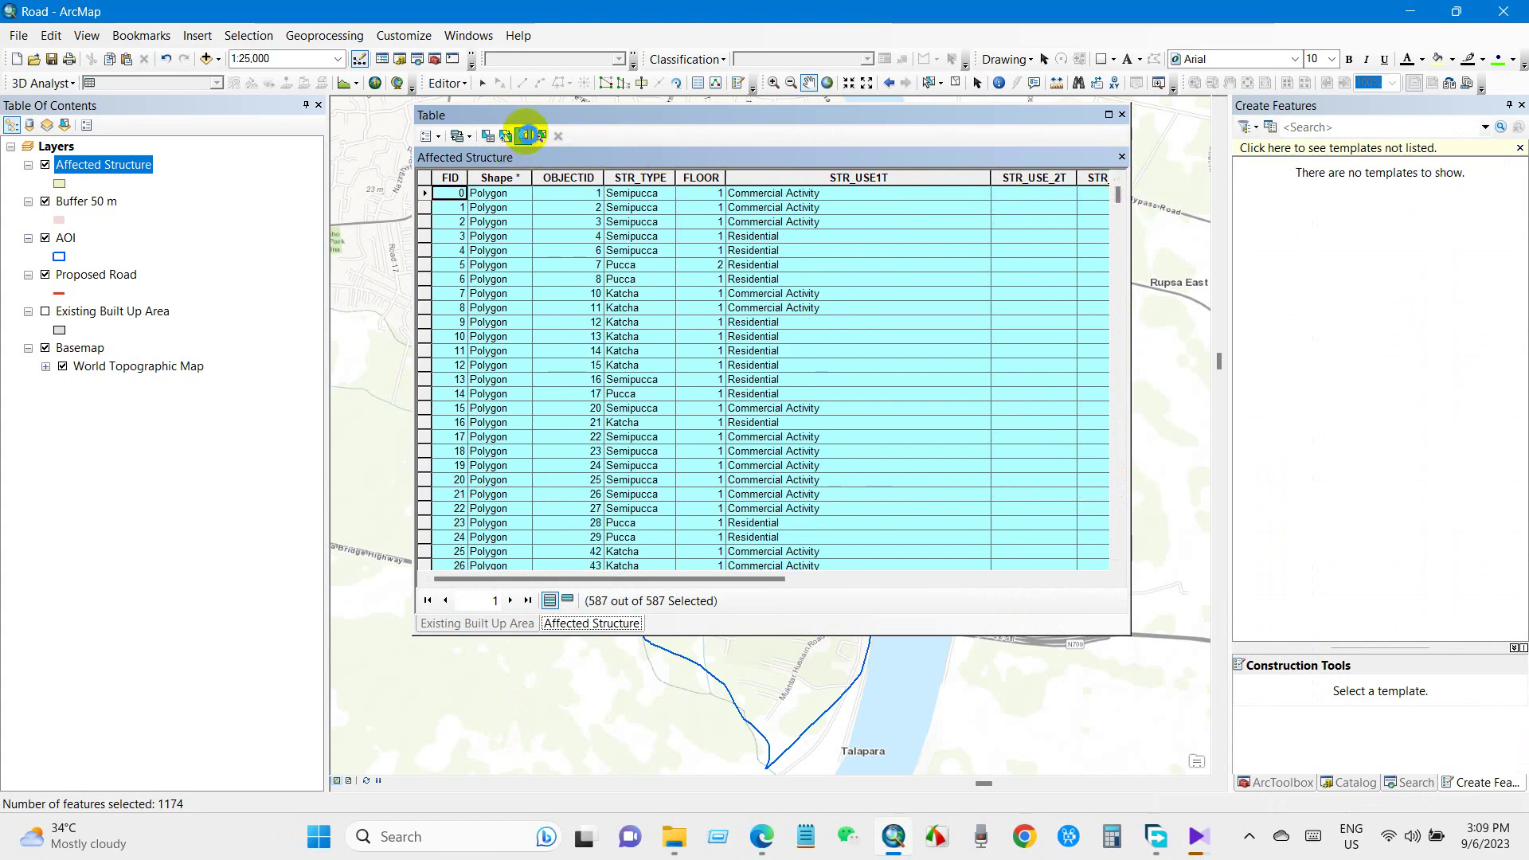
click(527, 136)
click(431, 137)
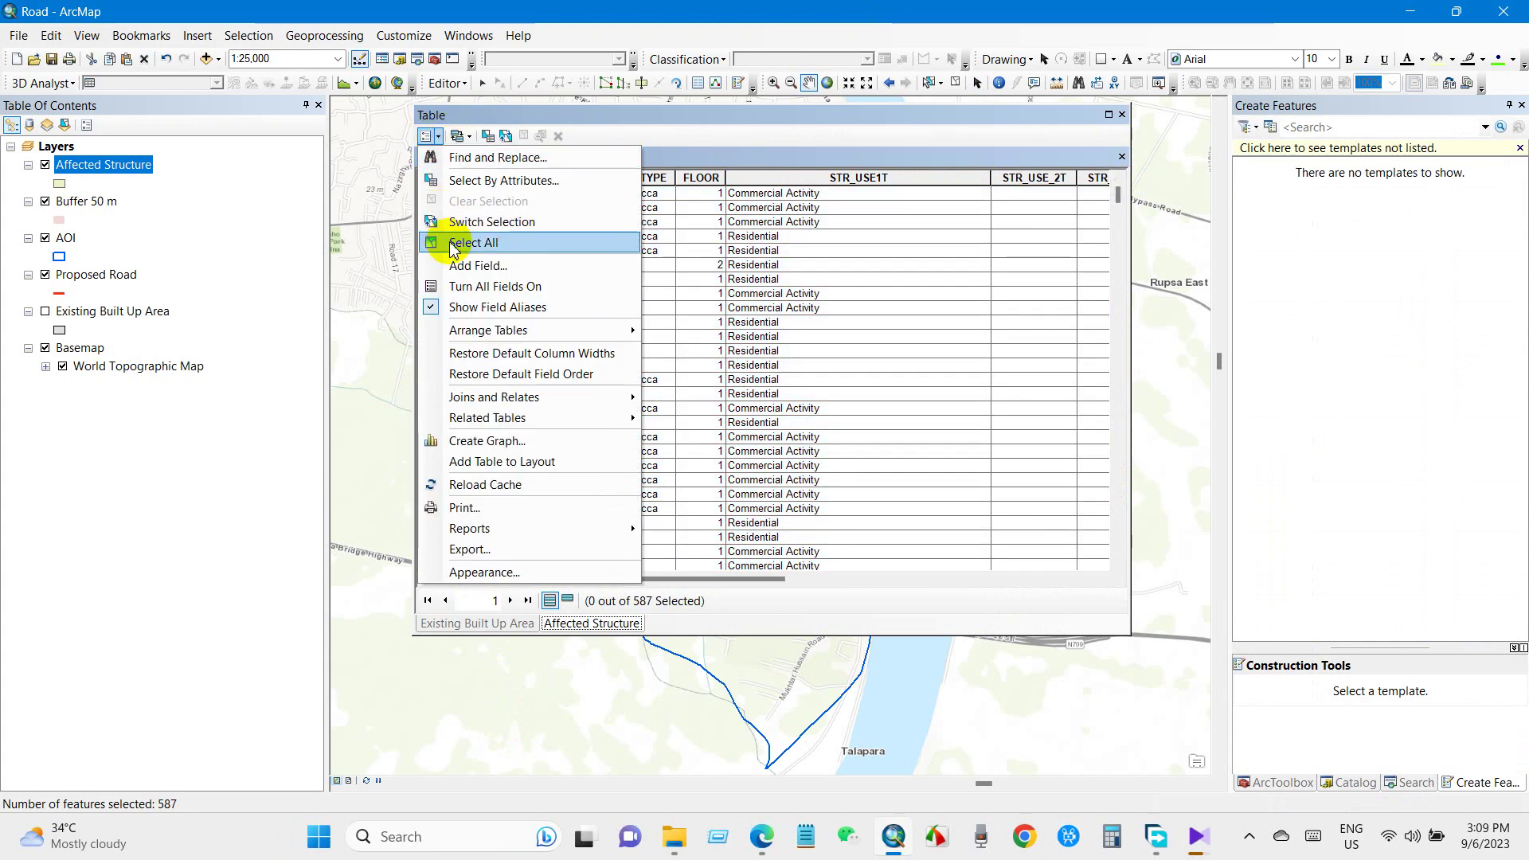
click(476, 244)
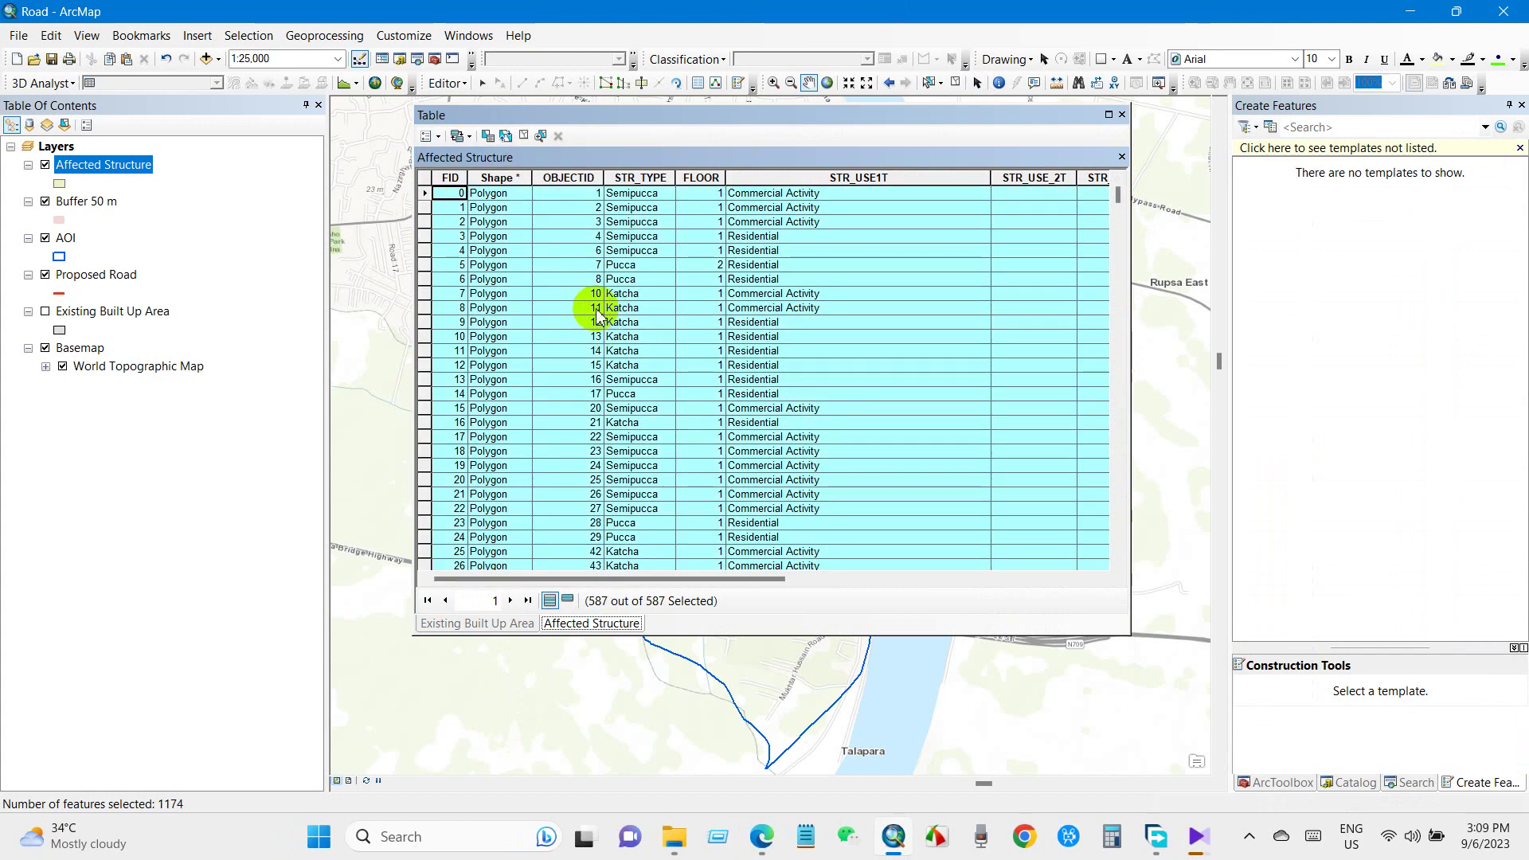
right_click(424, 255)
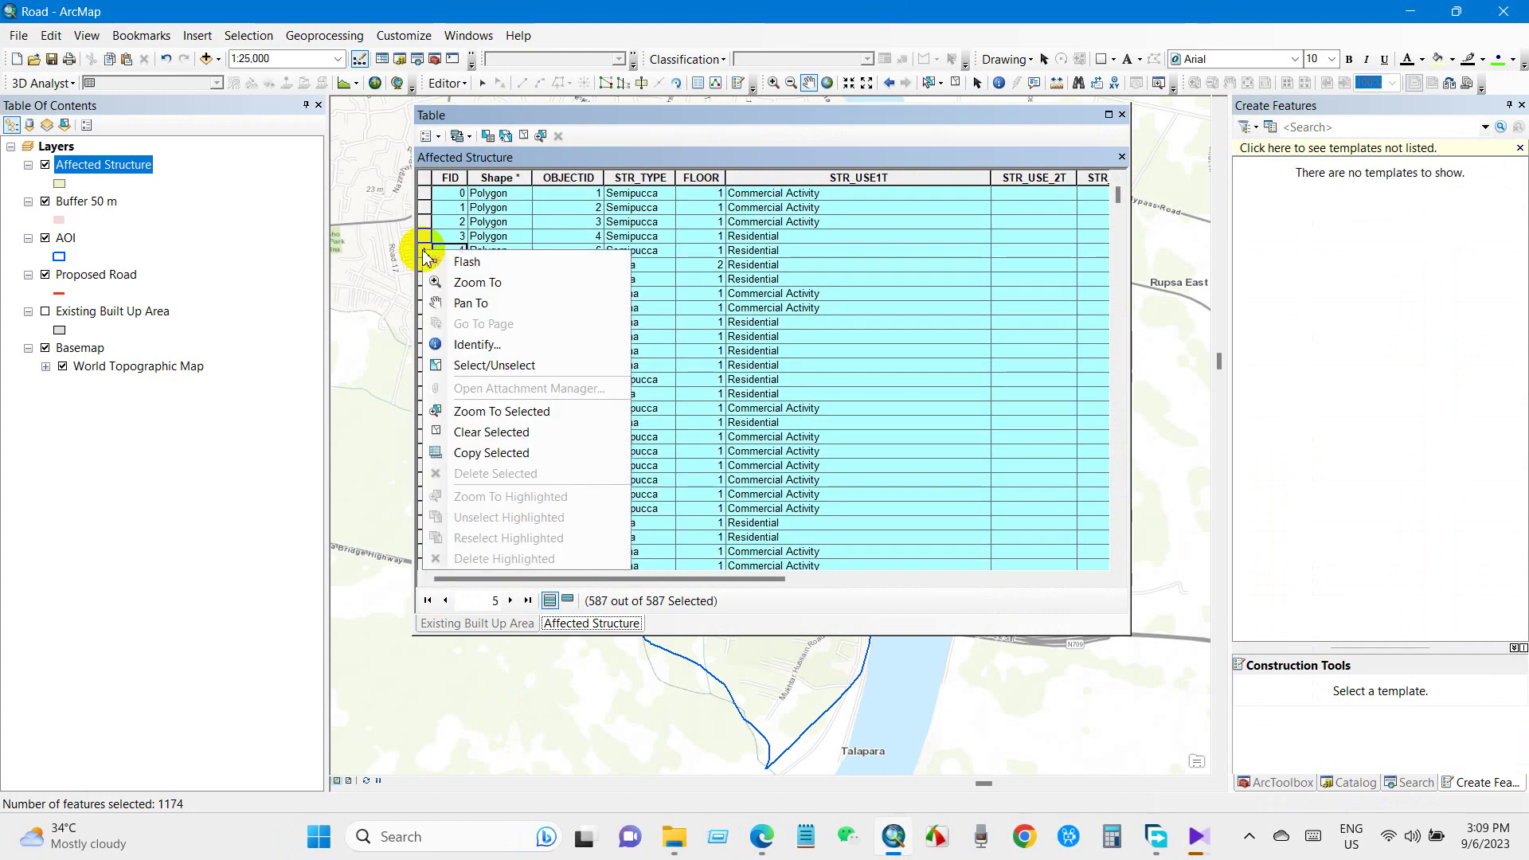
click(477, 454)
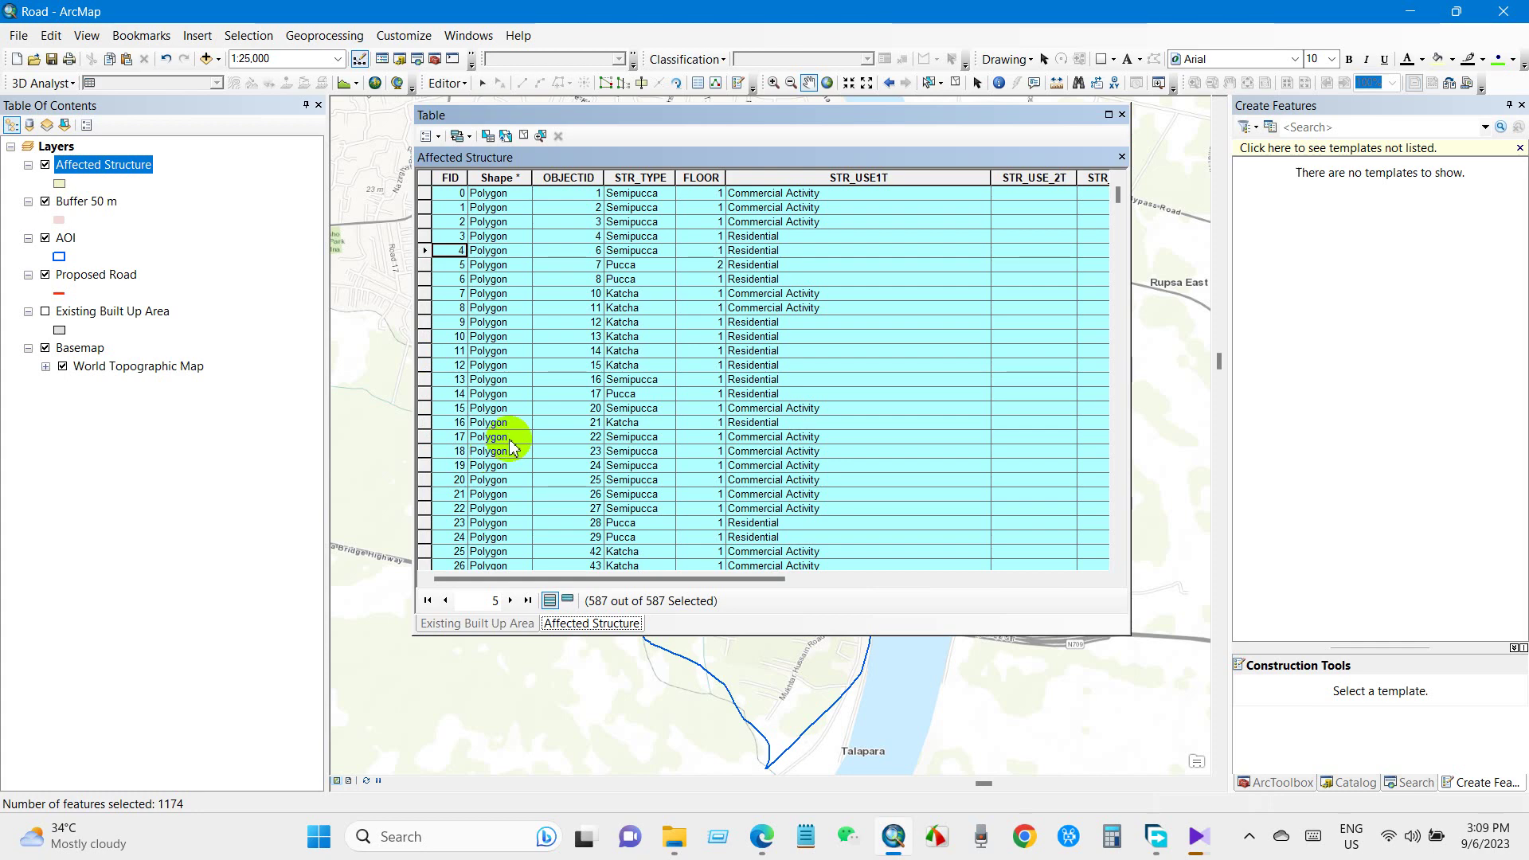
Launch Excel with a blank workbook and paste the copied records at cell A1
click(443, 837)
text(e)
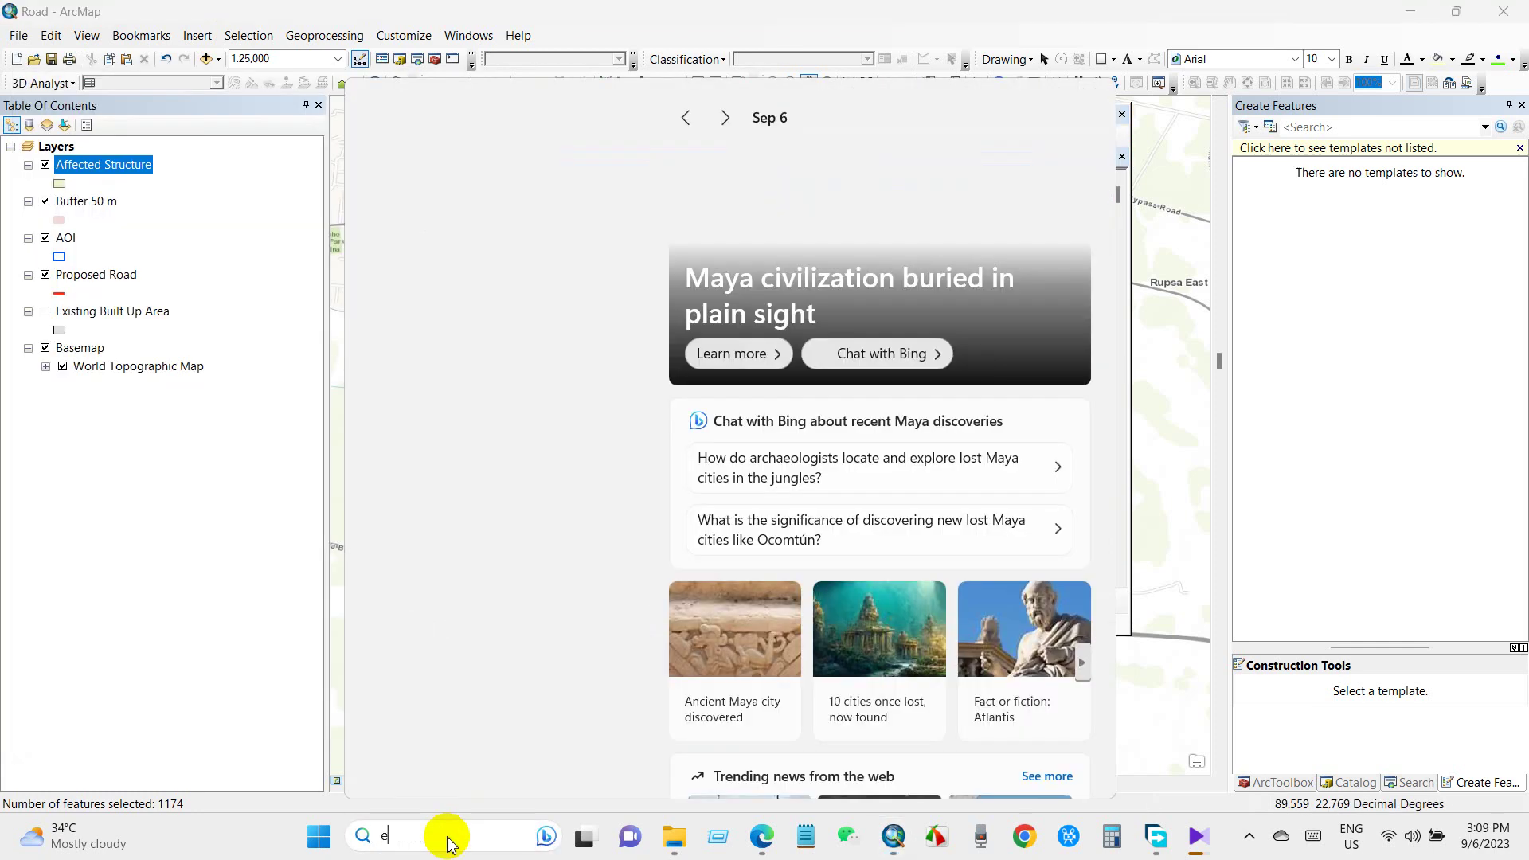
key(Return)
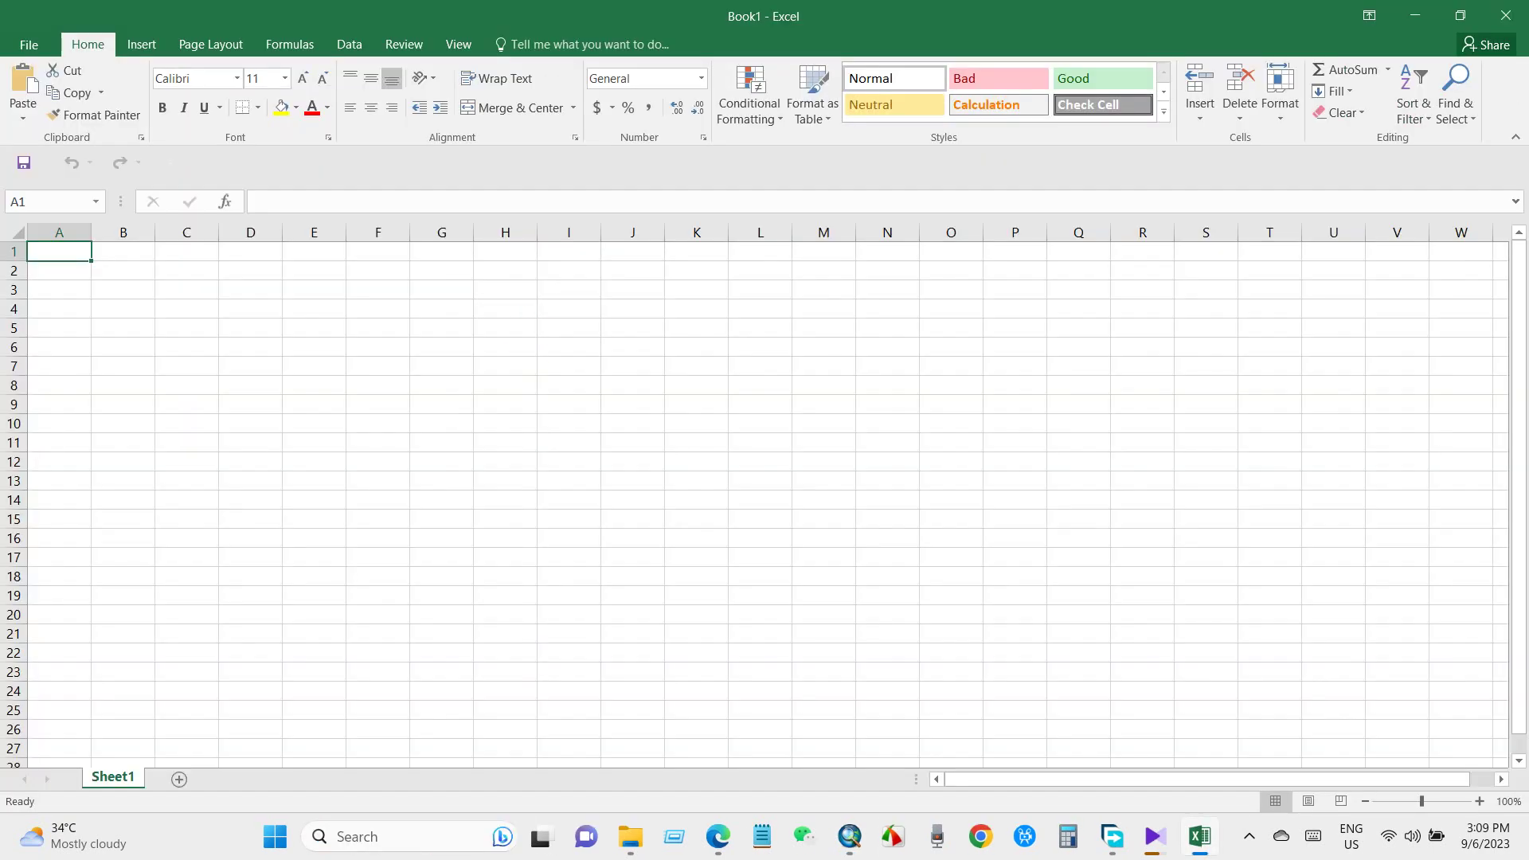
right_click(48, 251)
click(82, 331)
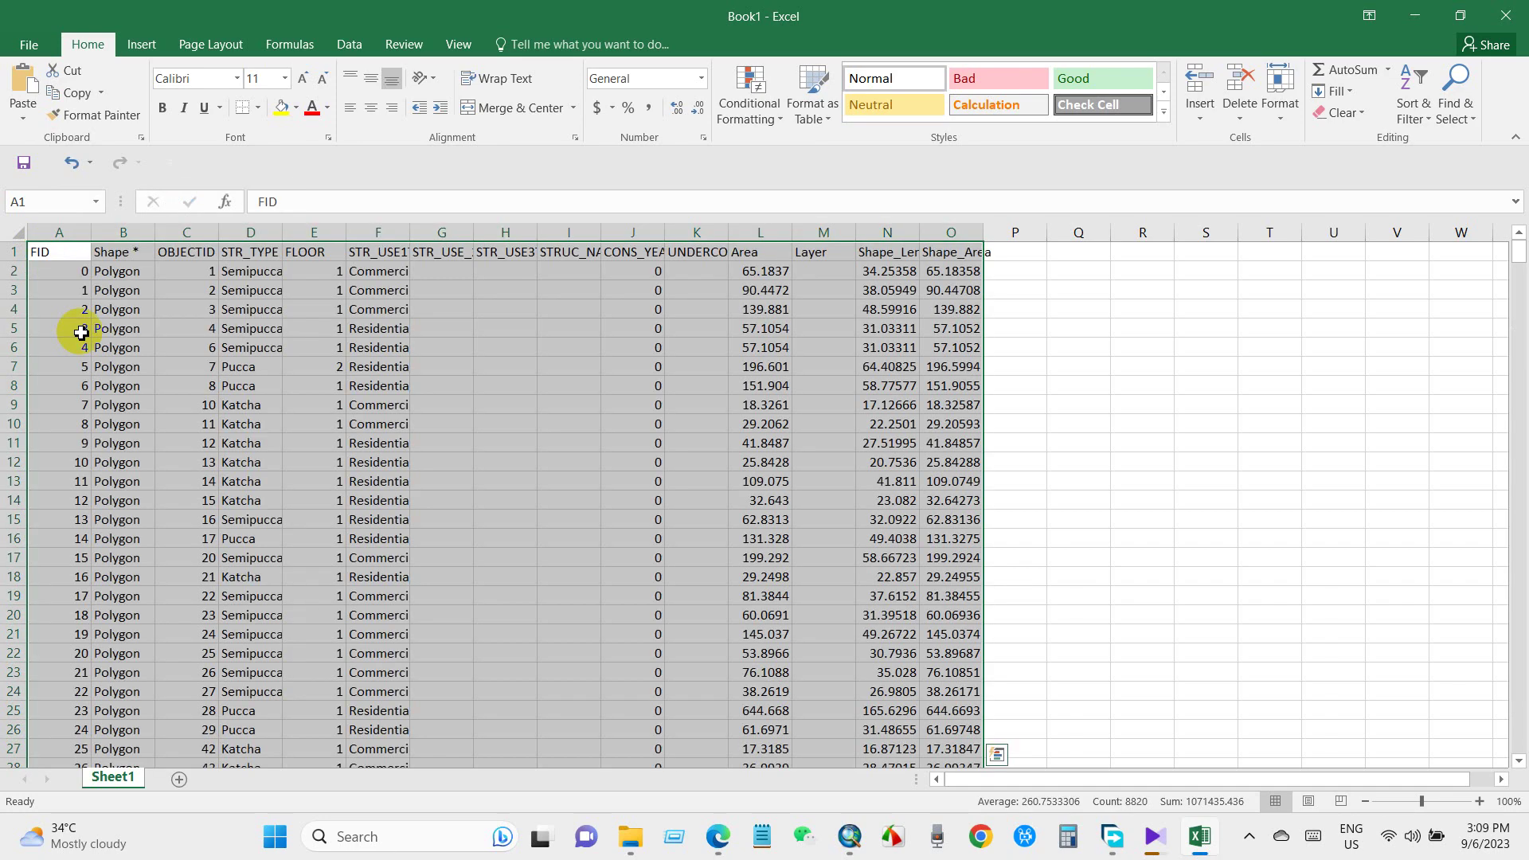
Put borders on the attribute data range A1:O588
click(251, 405)
drag(254, 273, 253, 779)
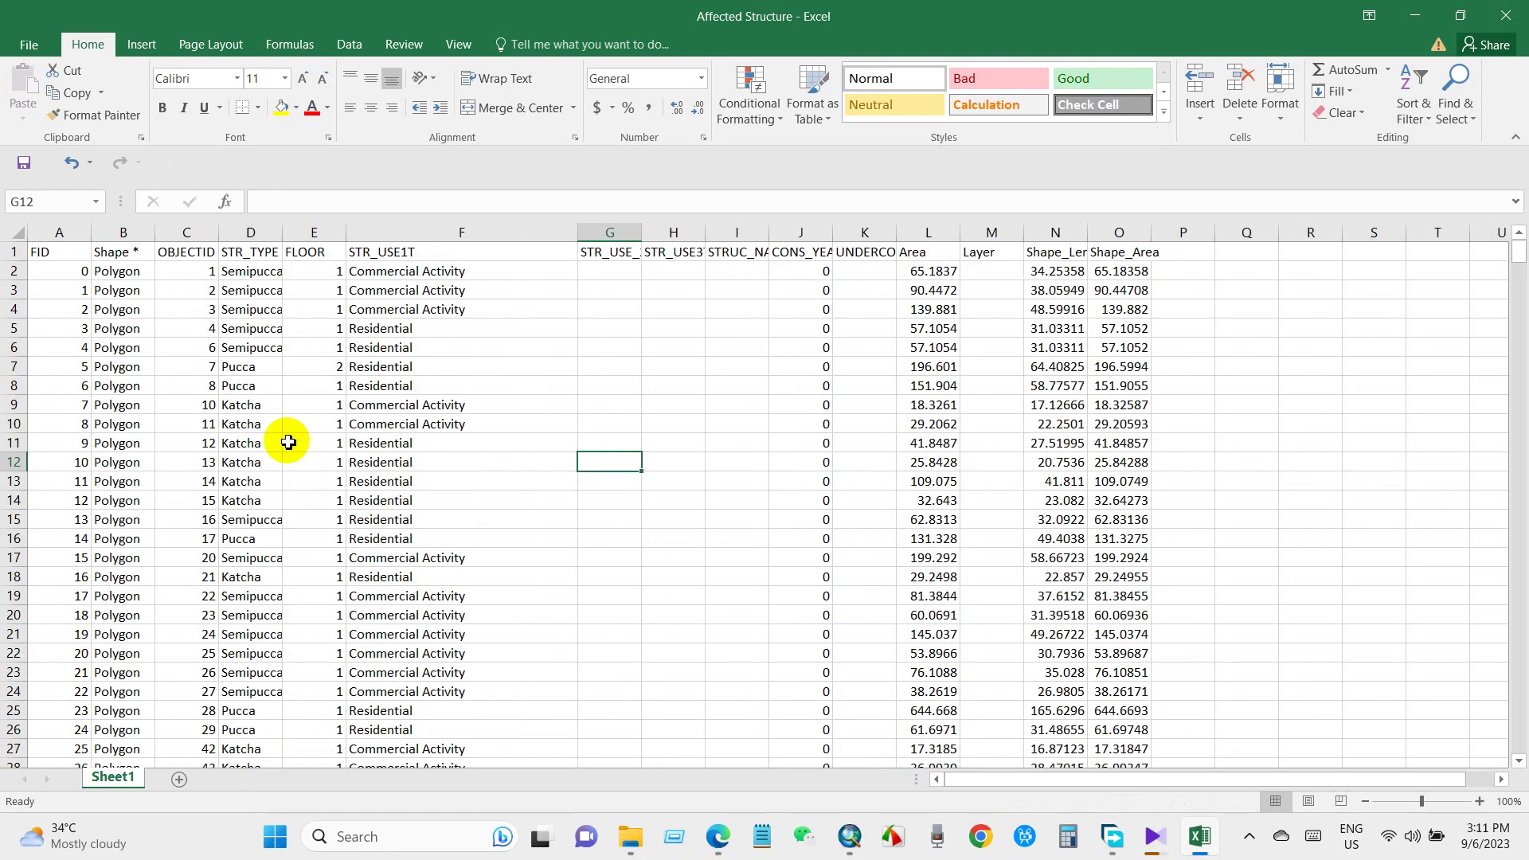
drag(68, 255, 1145, 856)
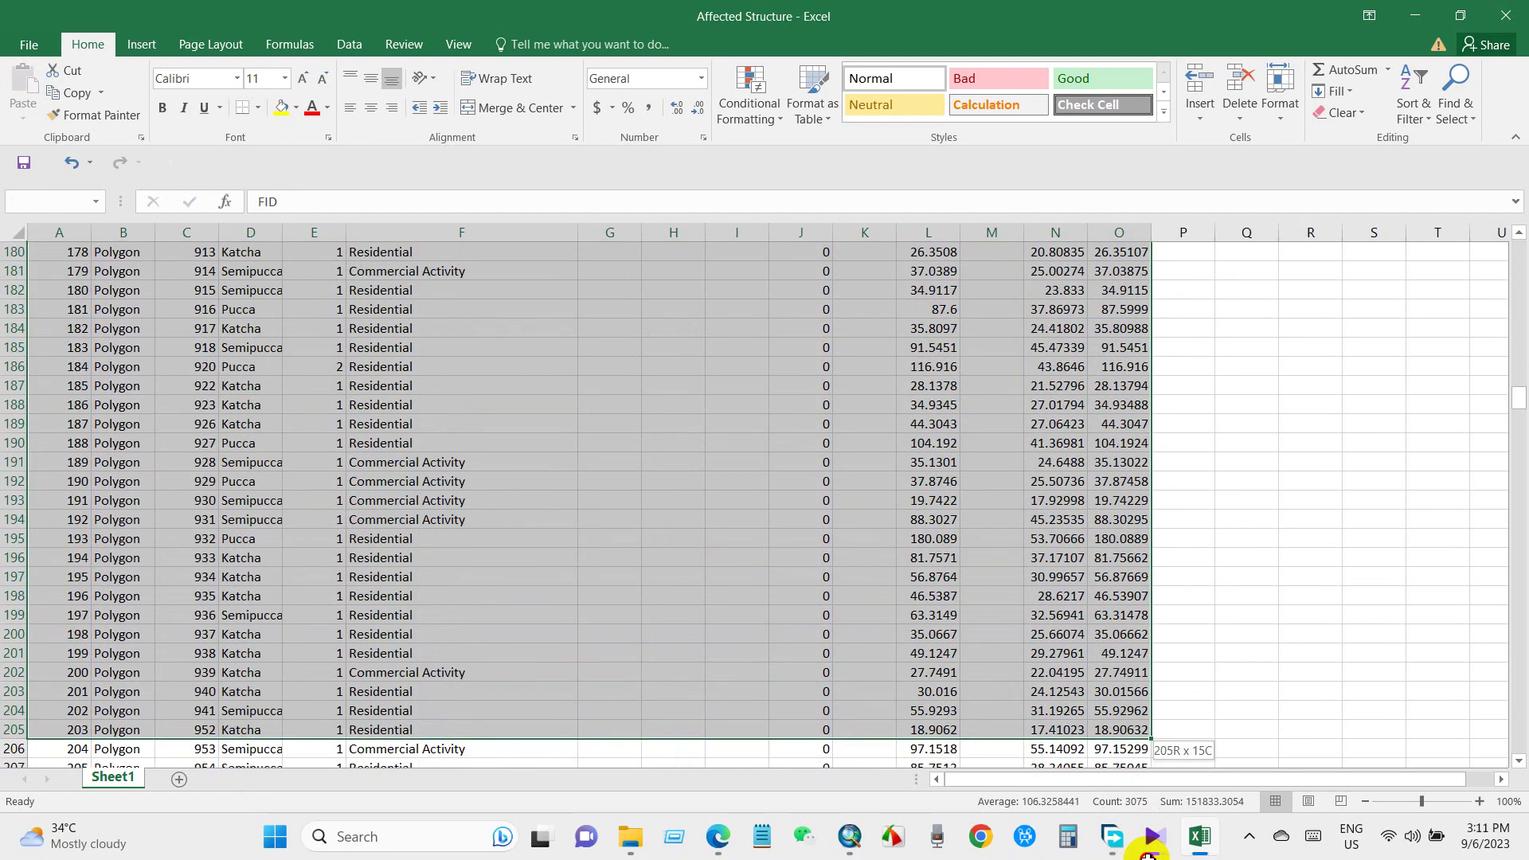
drag(1148, 854, 1132, 671)
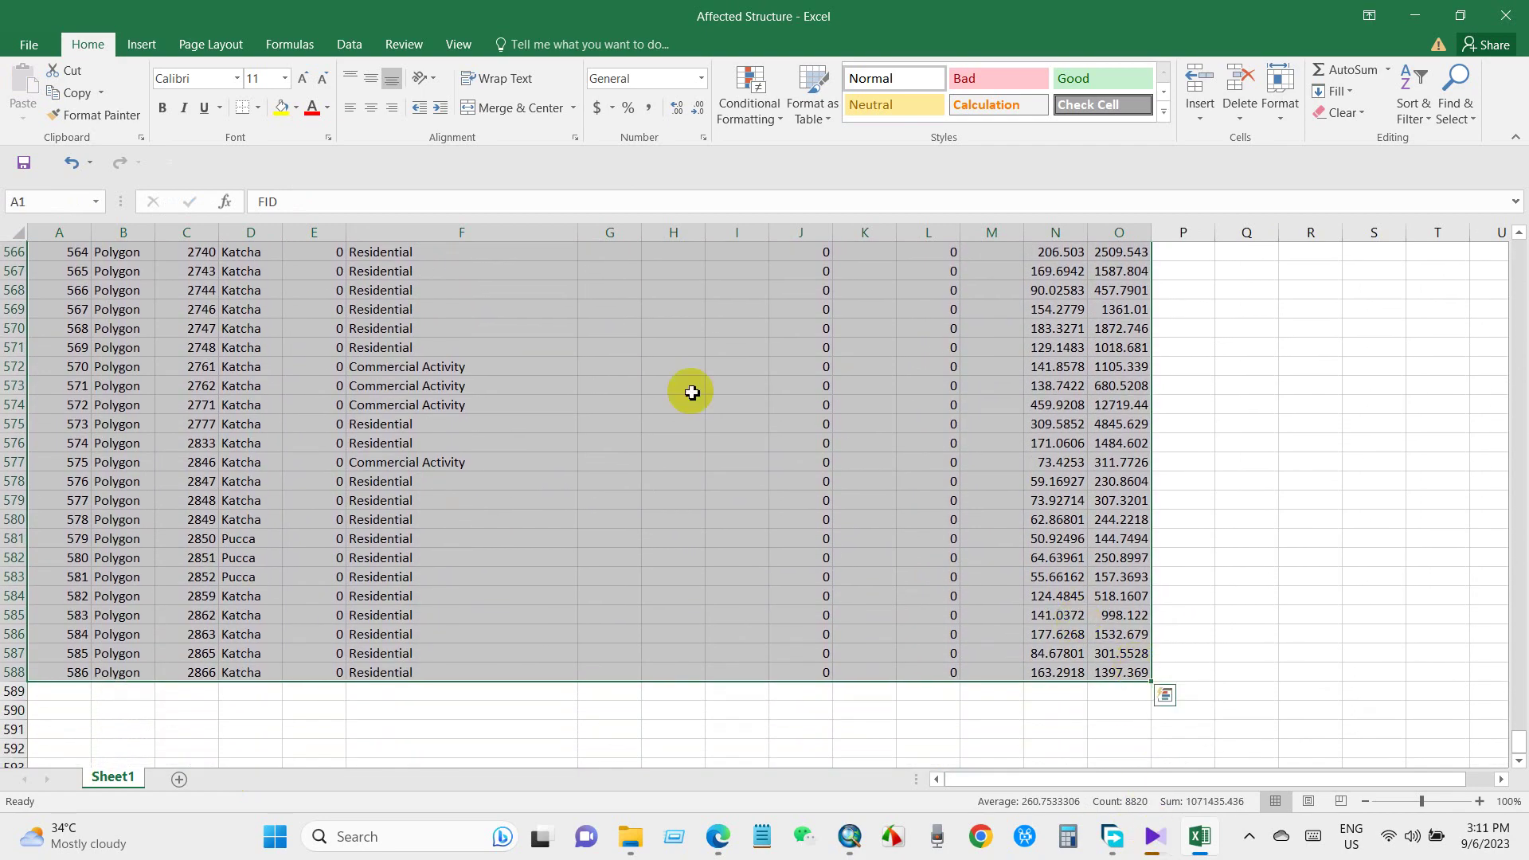
scroll(637, 383, up, 19)
click(259, 108)
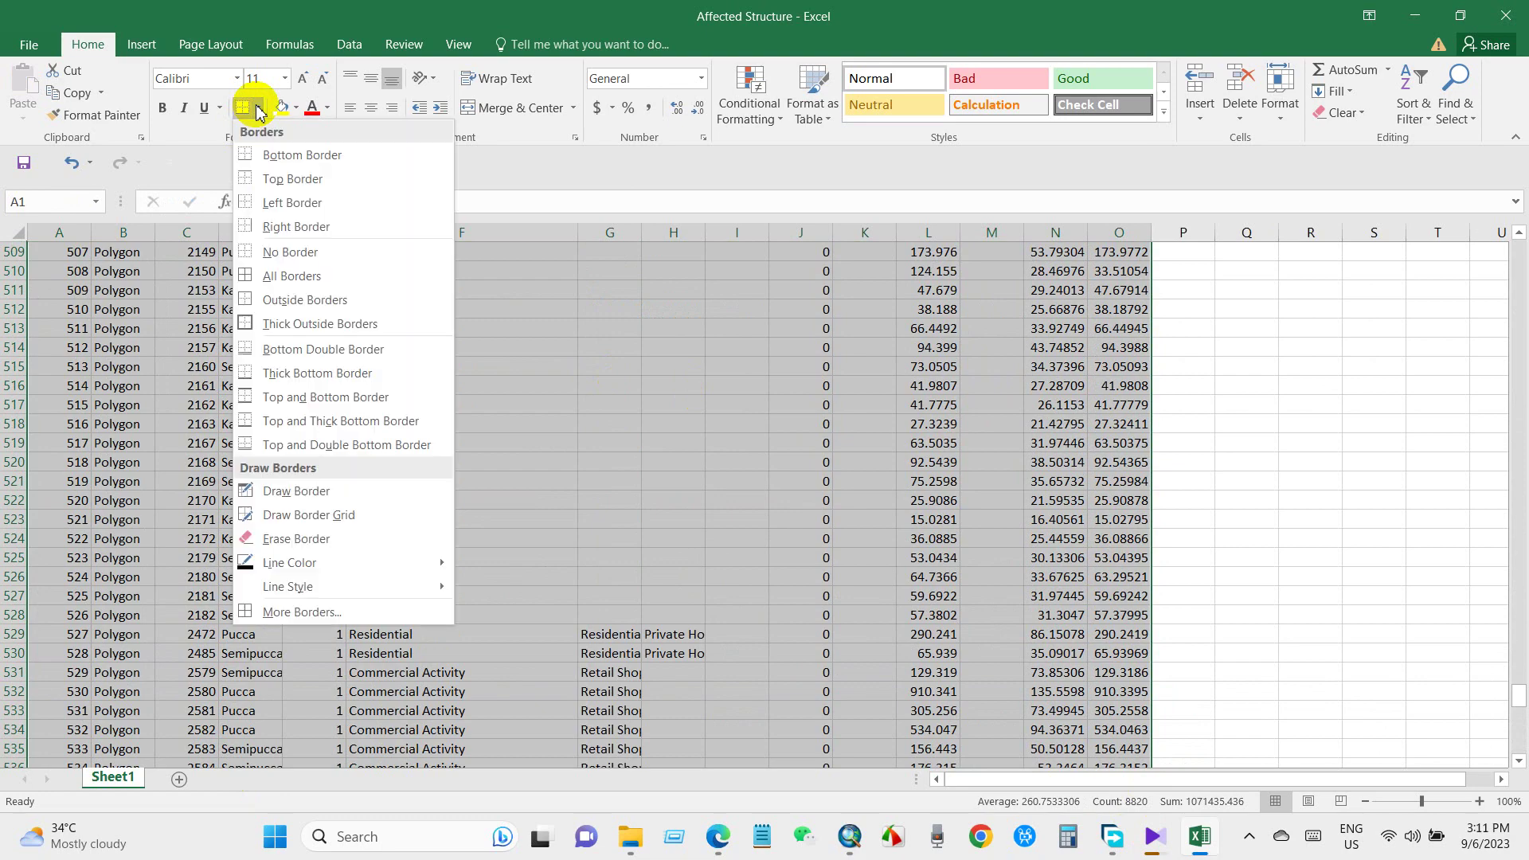
click(293, 293)
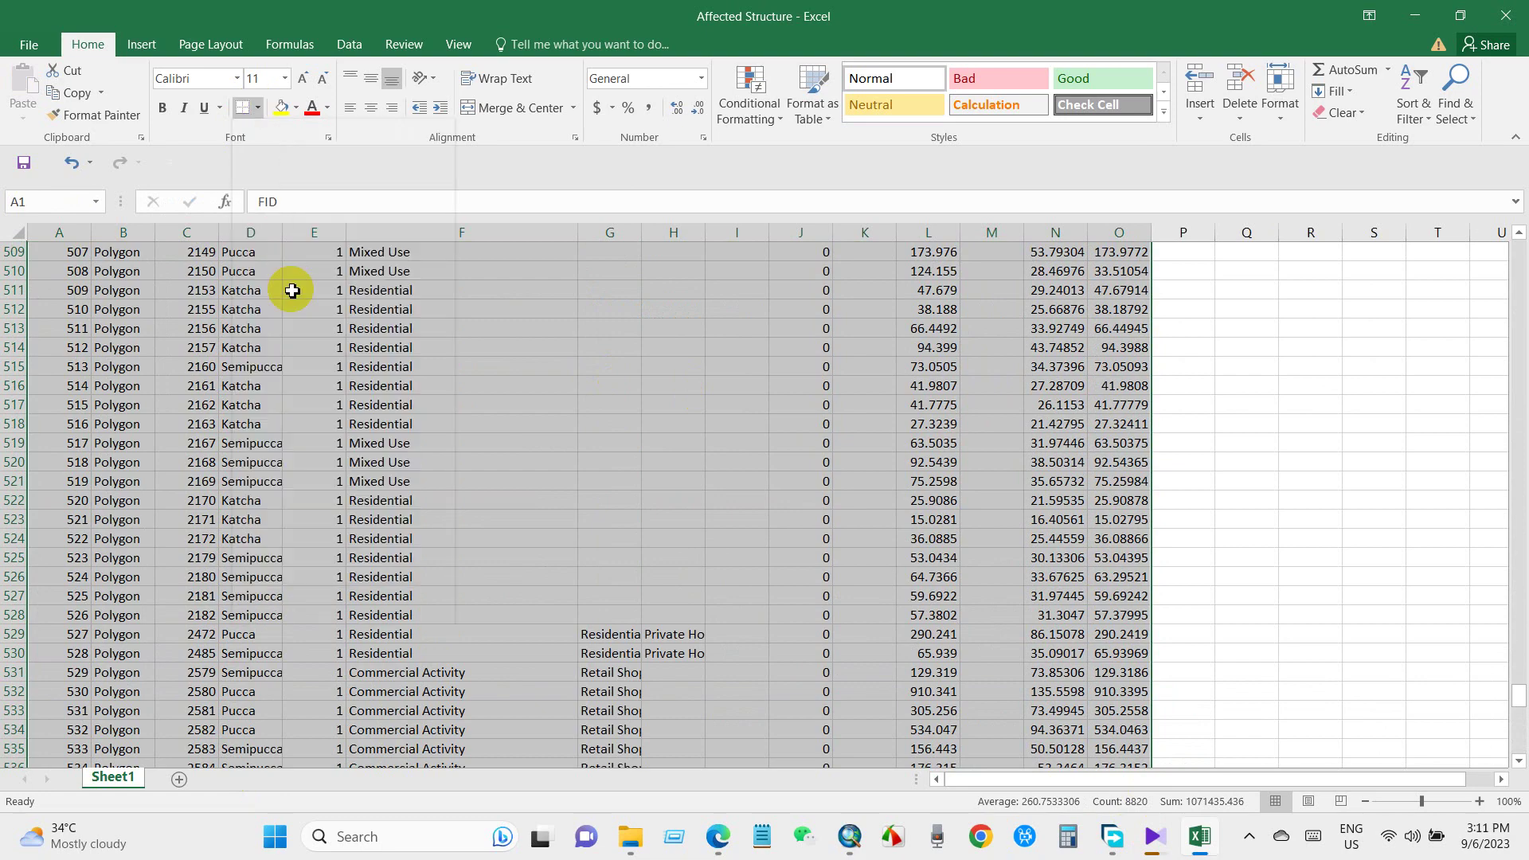
Autofit column D to show Semipucca and start a PivotTable from Sheet1!$A$1:$O$588
click(534, 478)
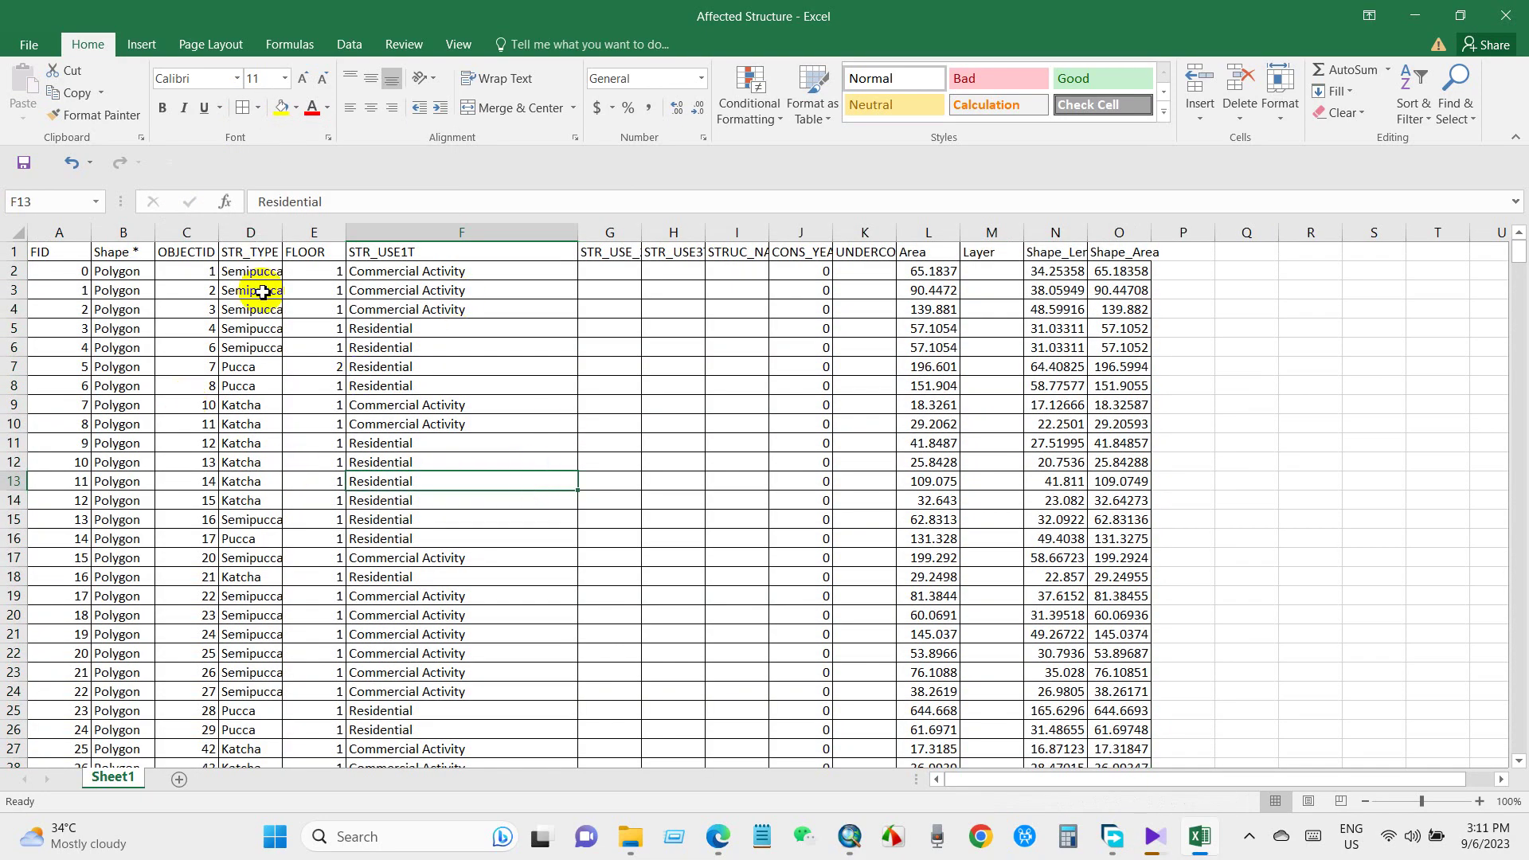
double_click(284, 226)
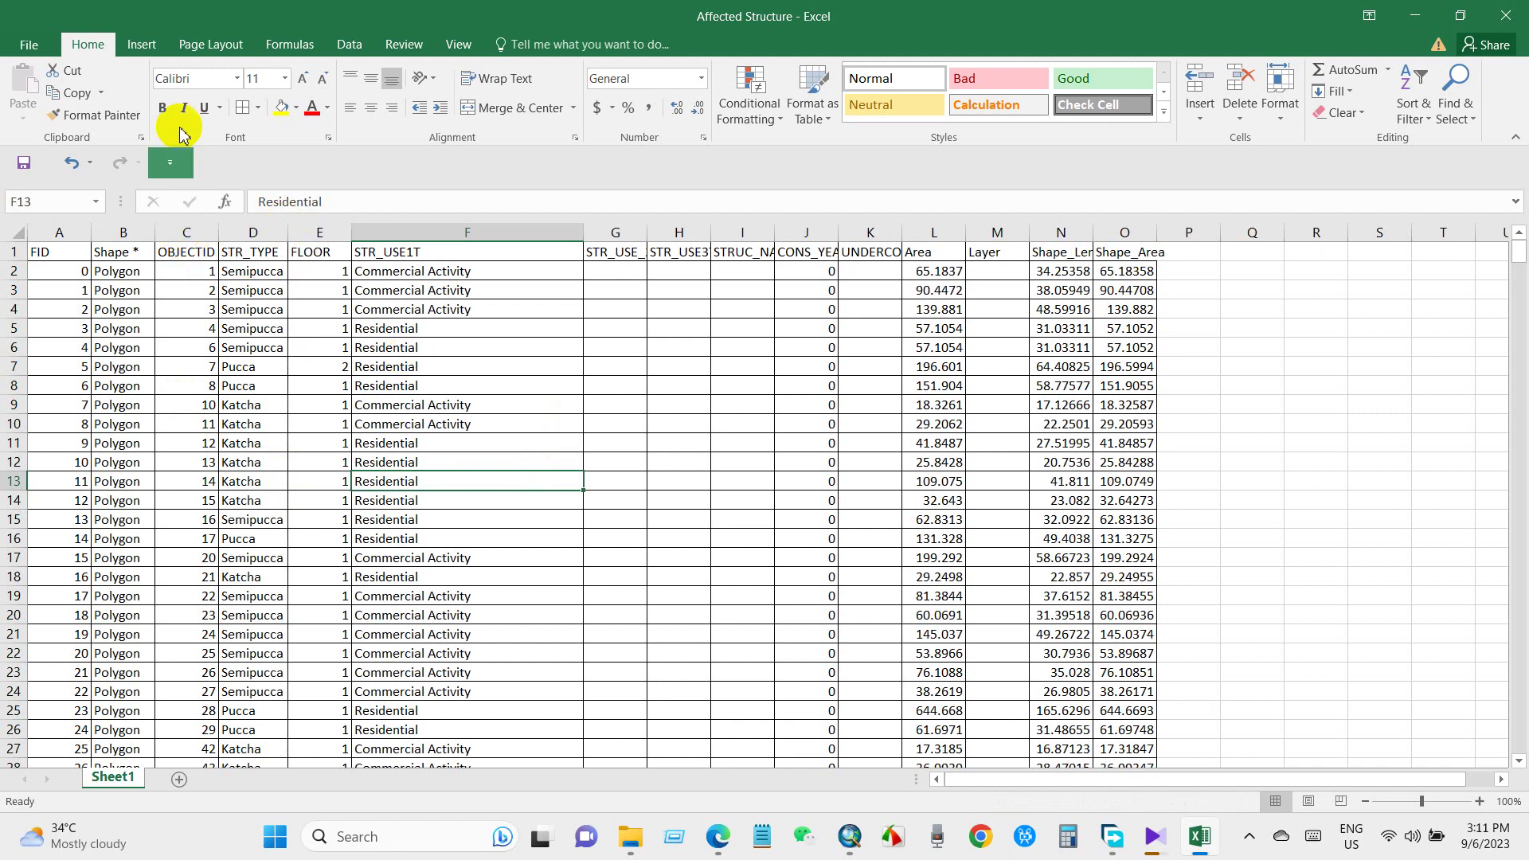
click(141, 45)
click(51, 94)
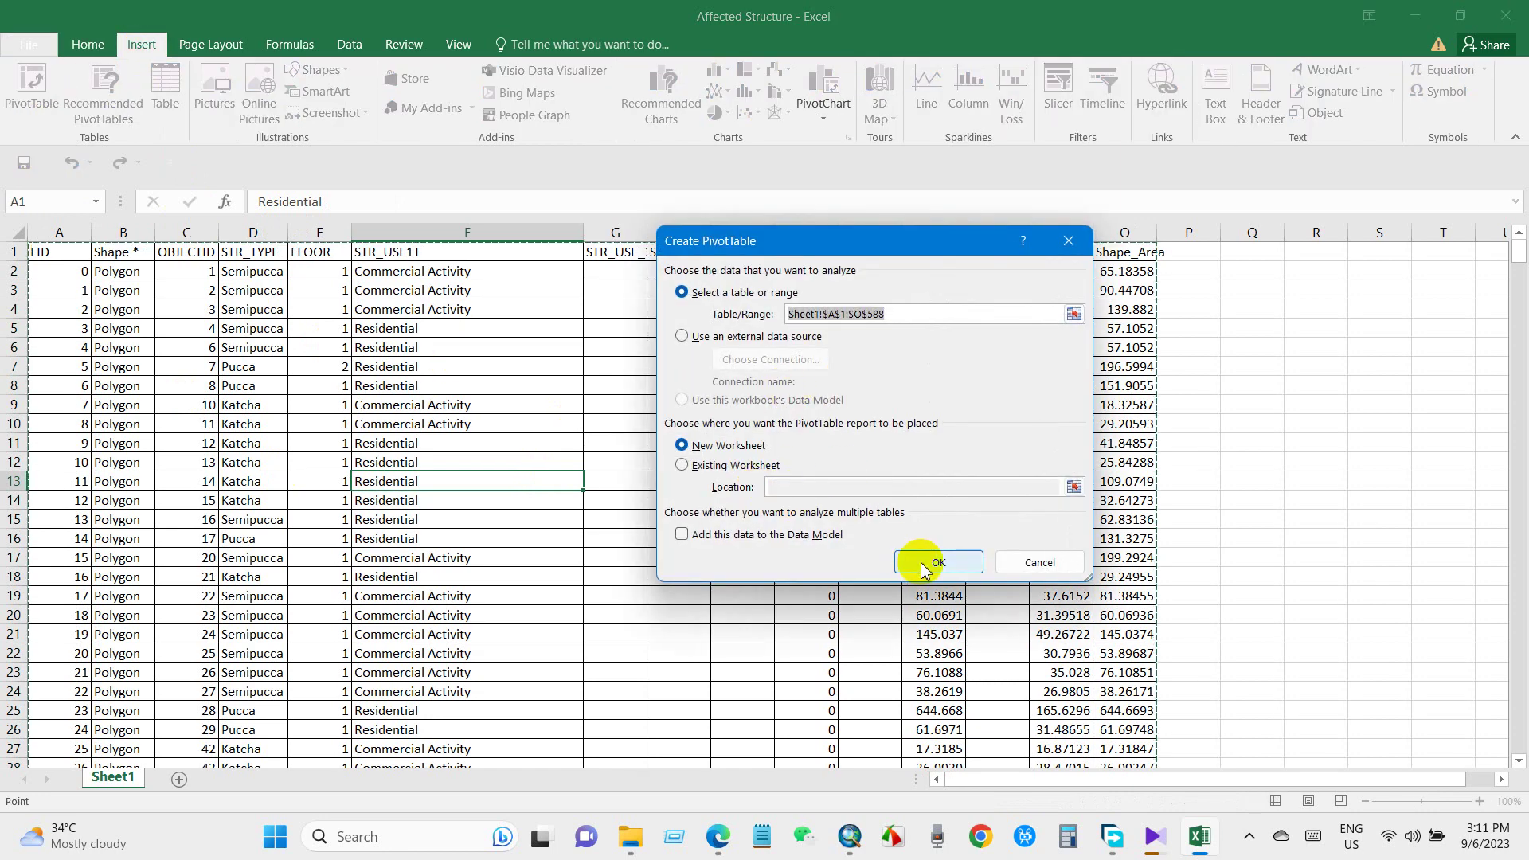
Create a Sheet2 pivot counting STR_TYPE and copy its Katcha, Pucca, Semipucca counts into D3:E6
click(936, 563)
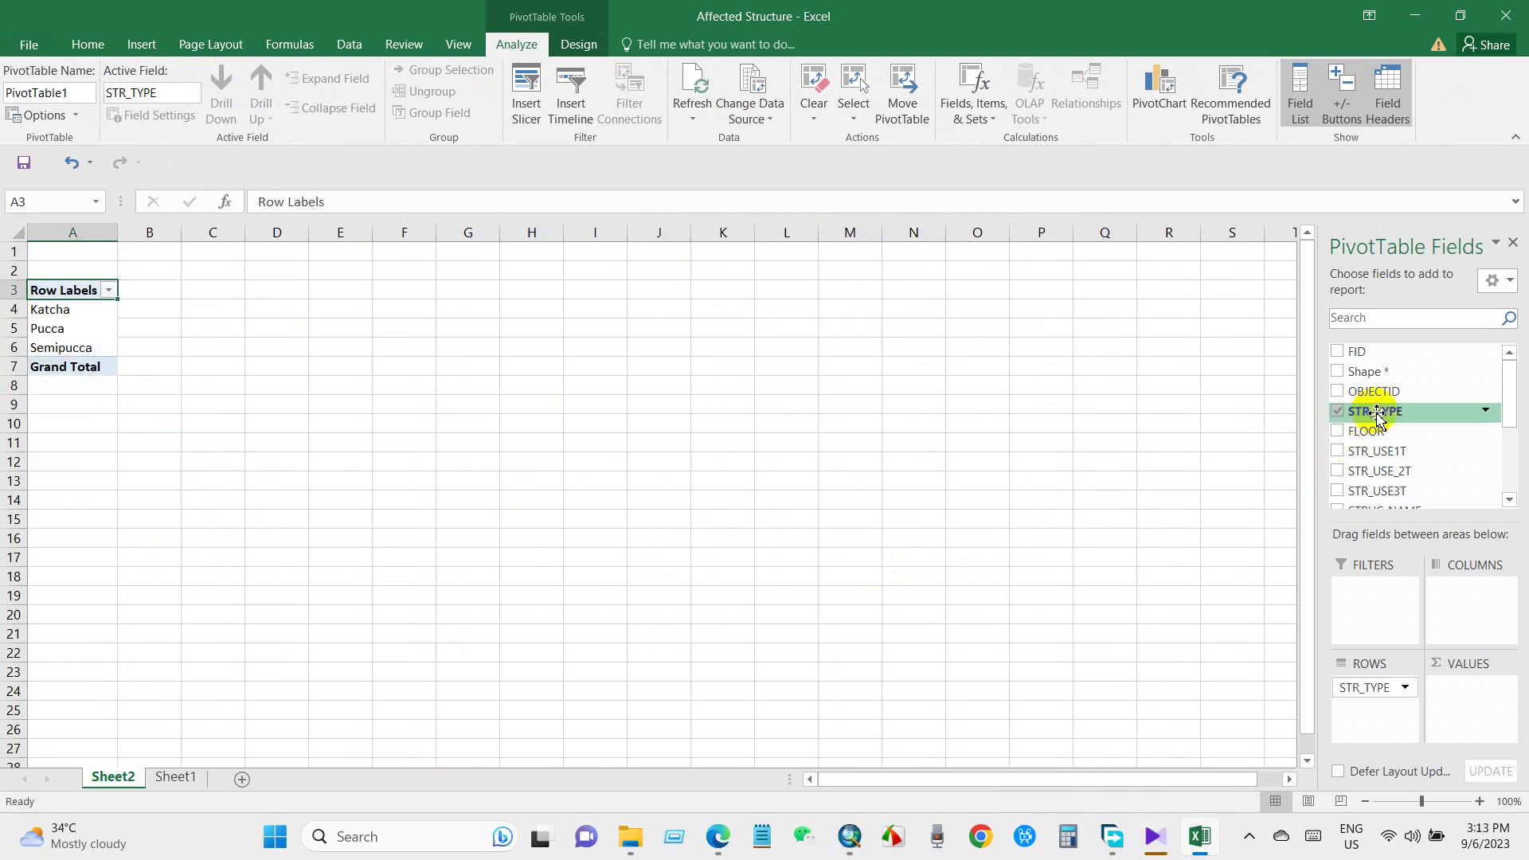
drag(1378, 415, 1468, 685)
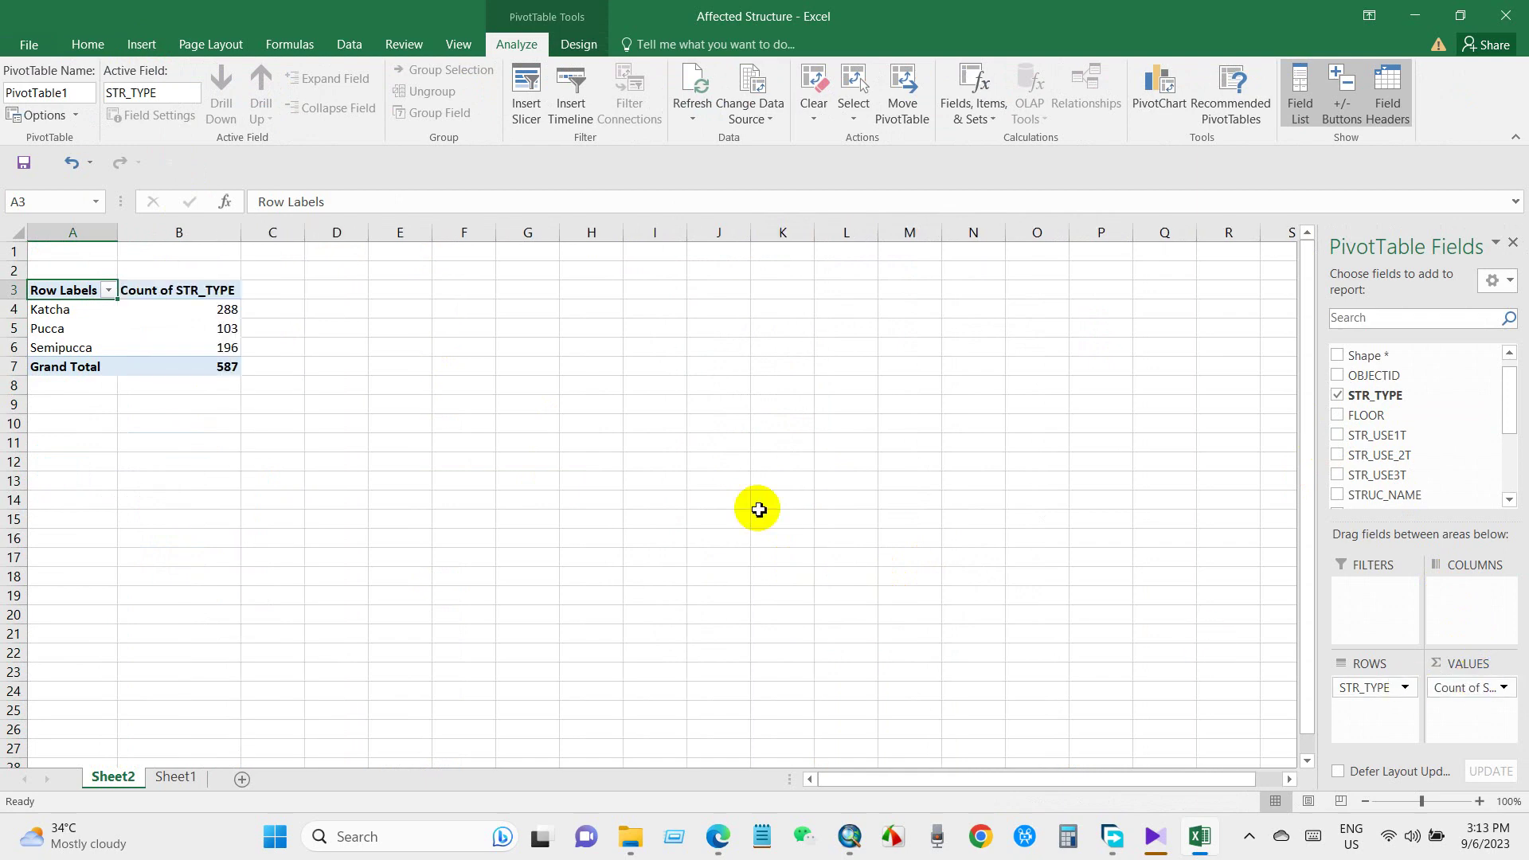
click(118, 323)
drag(51, 295, 191, 348)
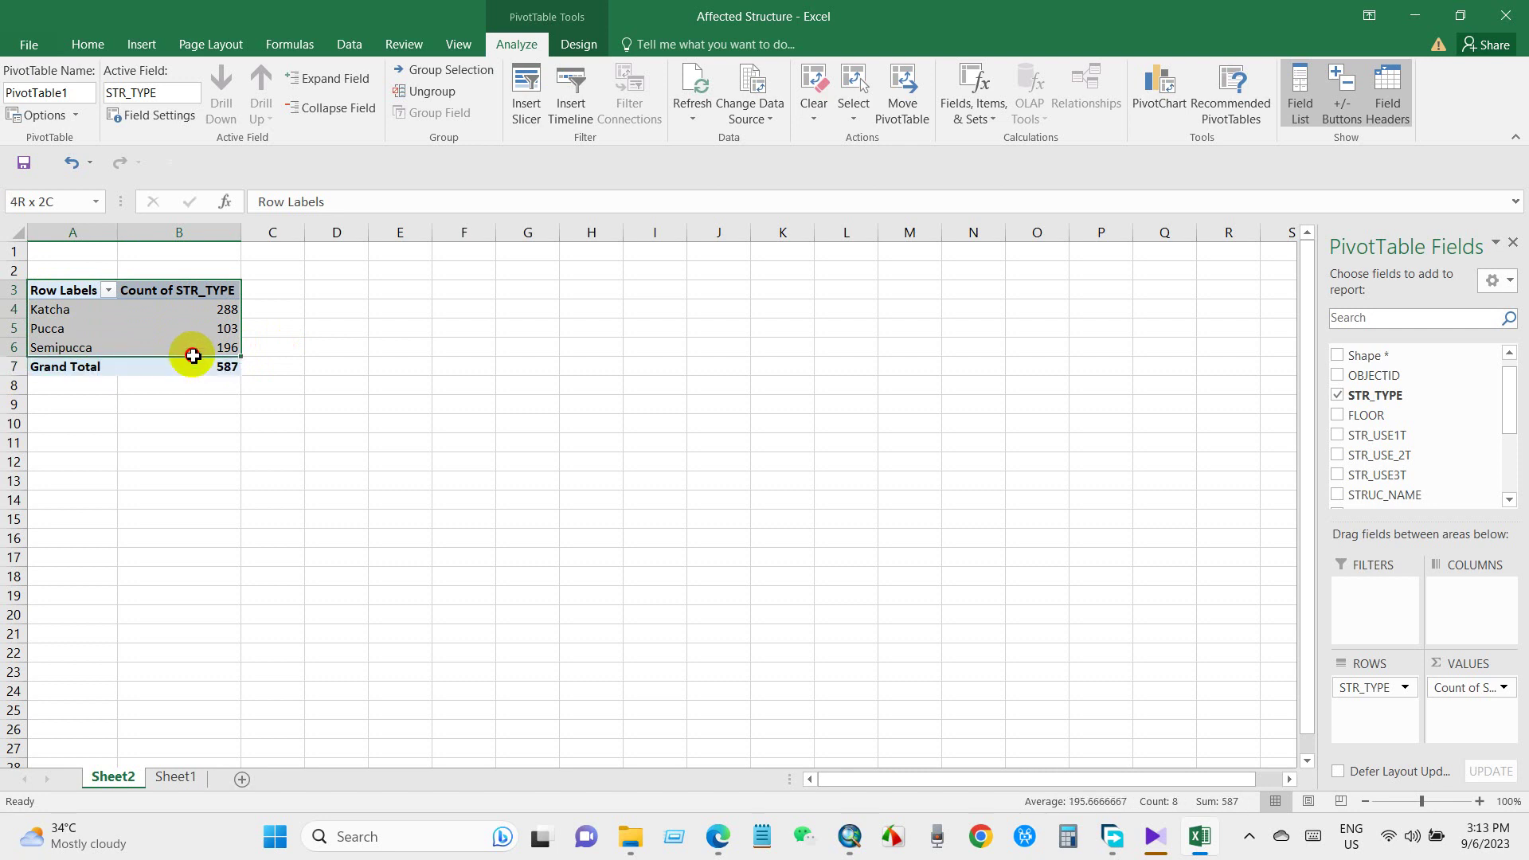
right_click(161, 323)
click(188, 338)
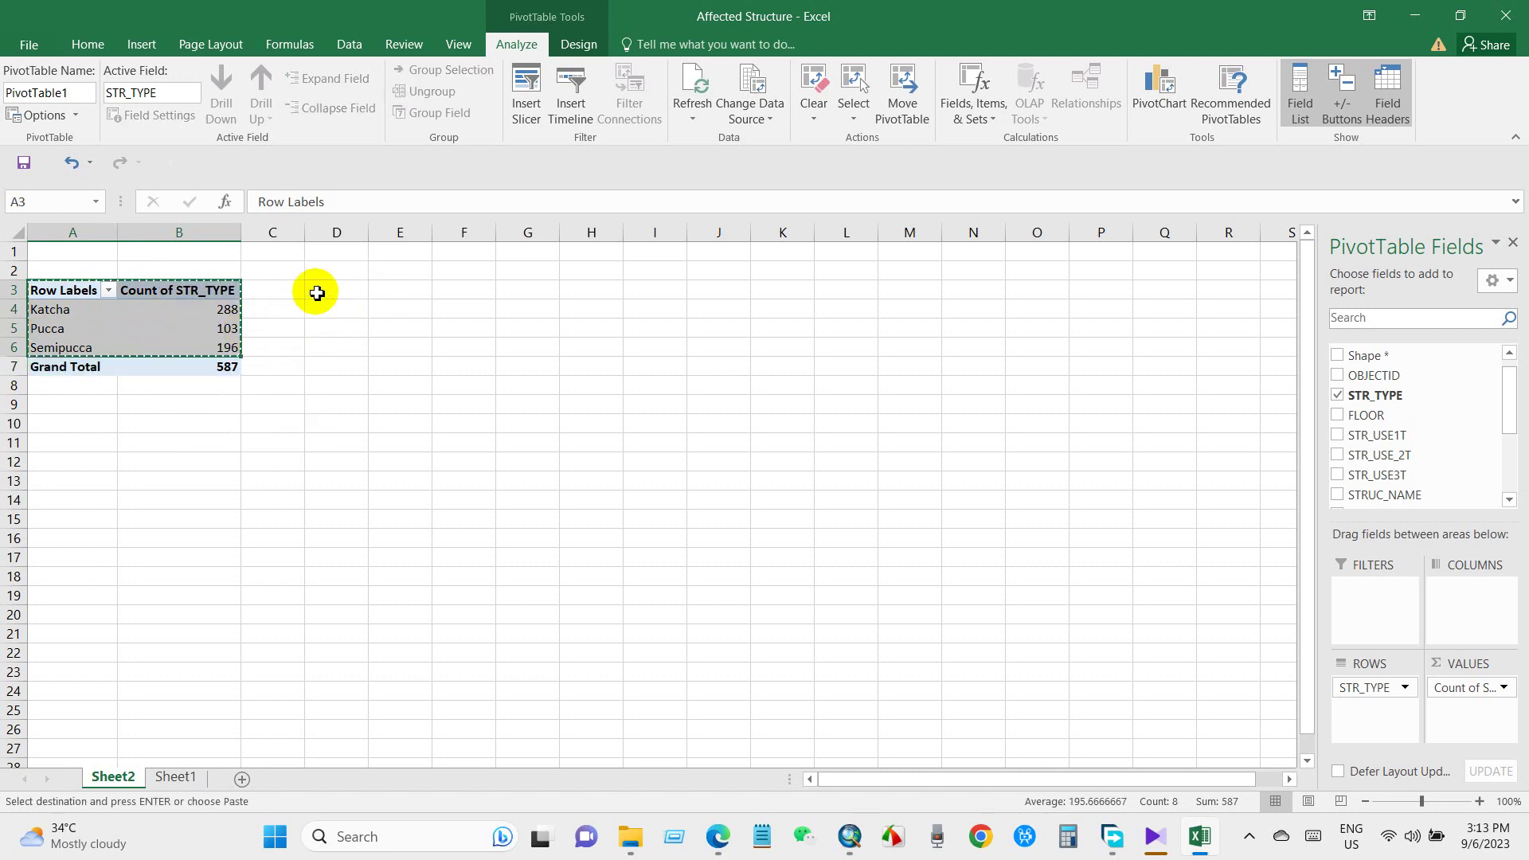
click(316, 290)
right_click(328, 289)
click(368, 375)
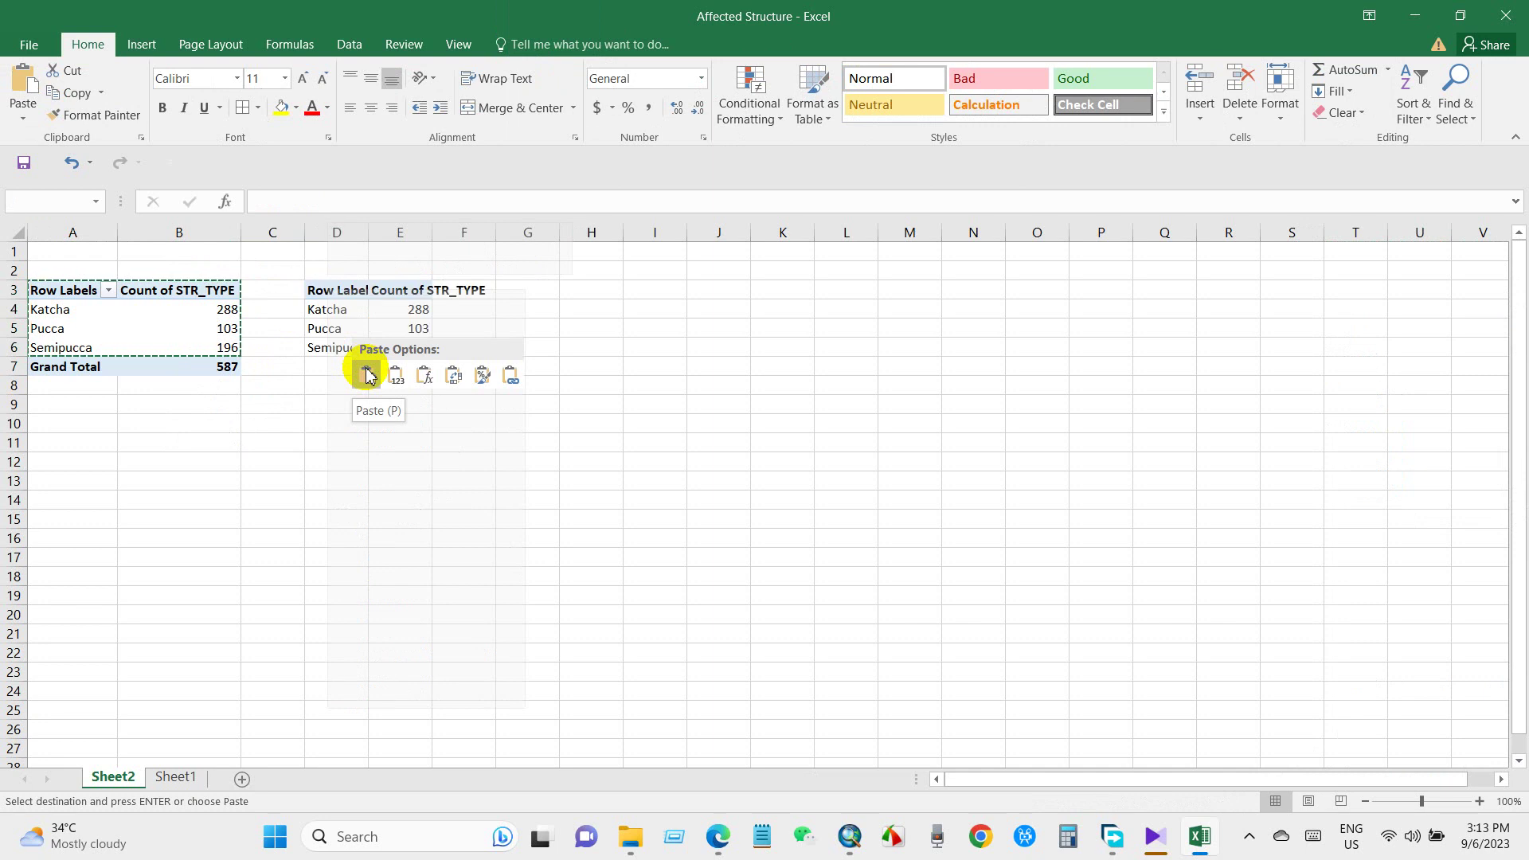
Rename the D3 and E3 headers to 'Structure Type' and 'Number', autofitting column E
click(371, 425)
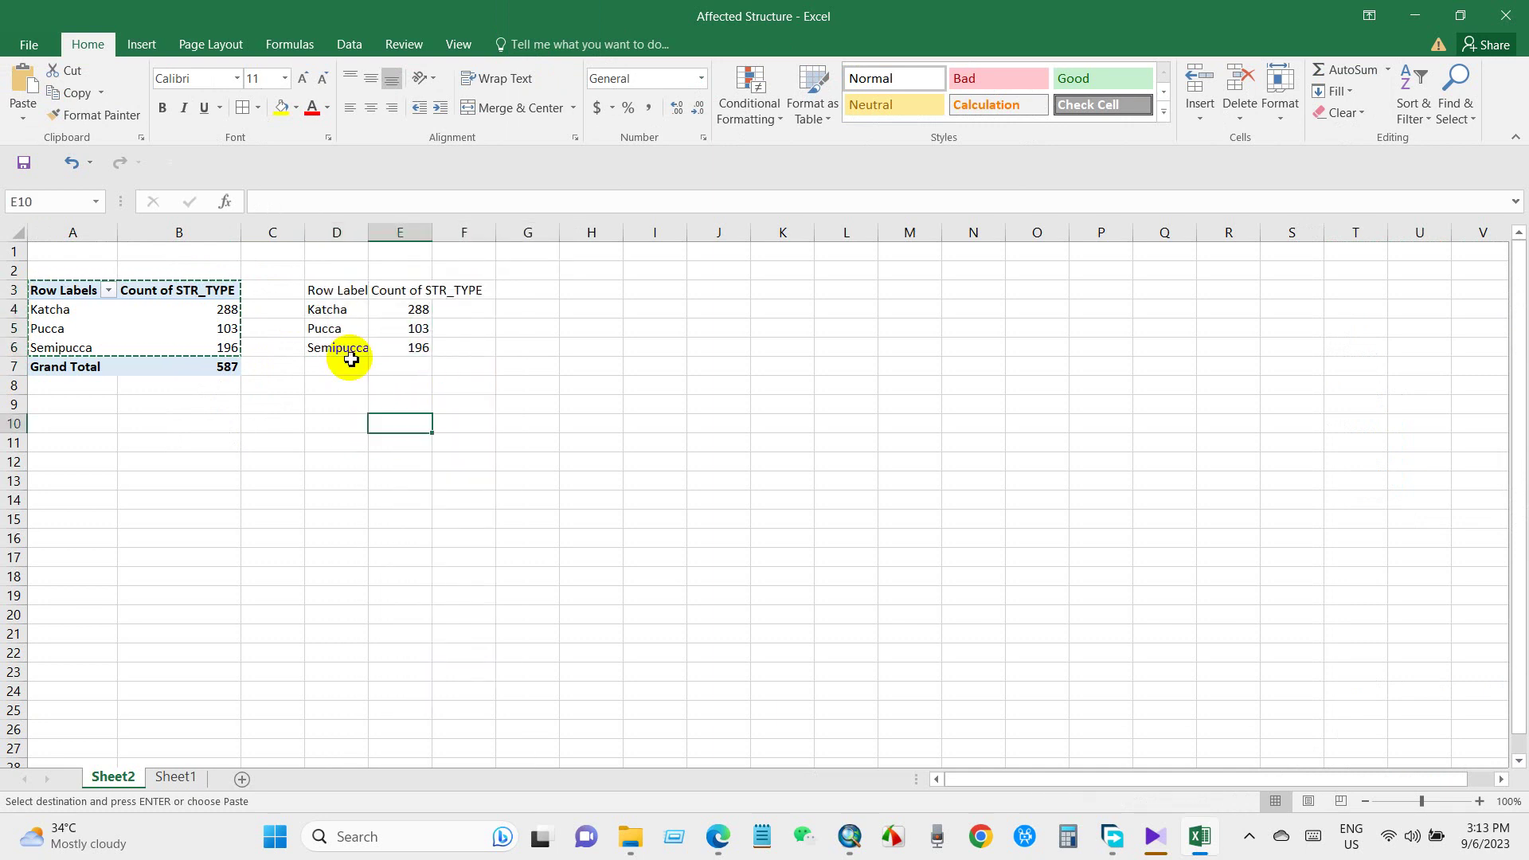
click(332, 297)
text(Structure Type)
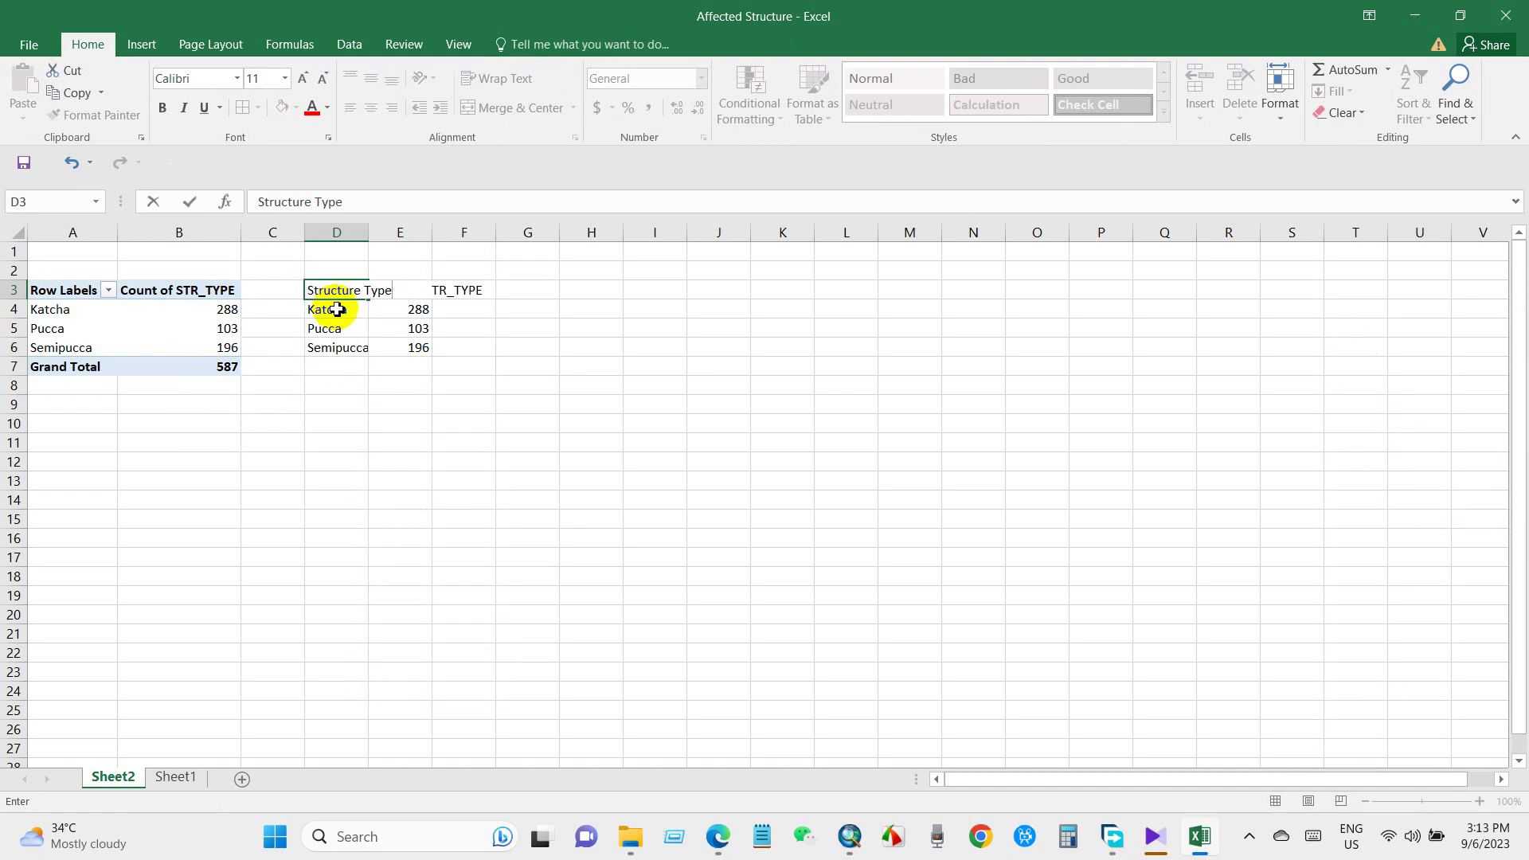
click(444, 401)
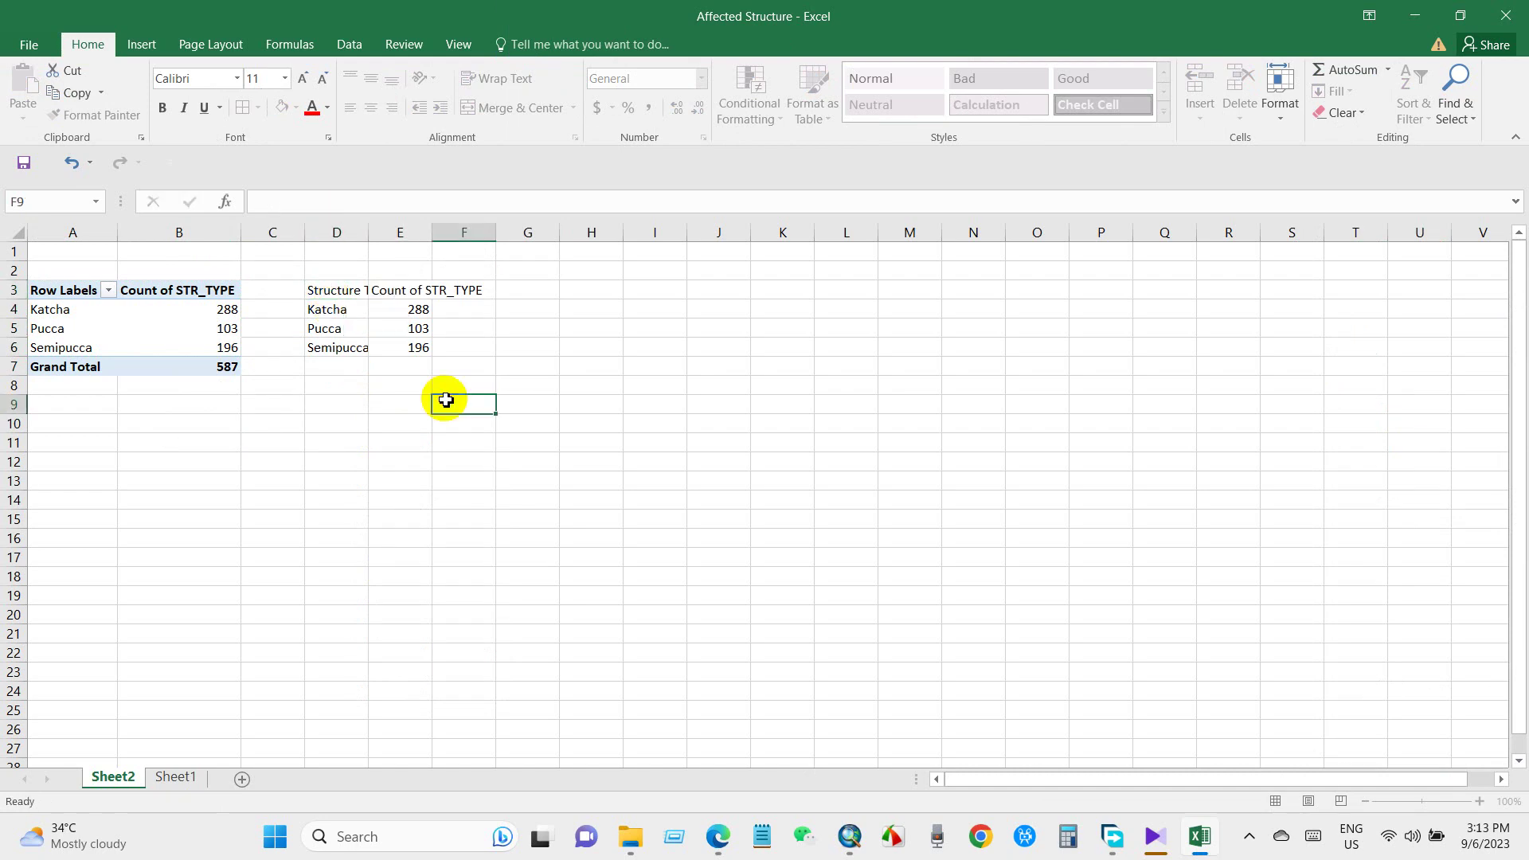
double_click(438, 229)
click(536, 308)
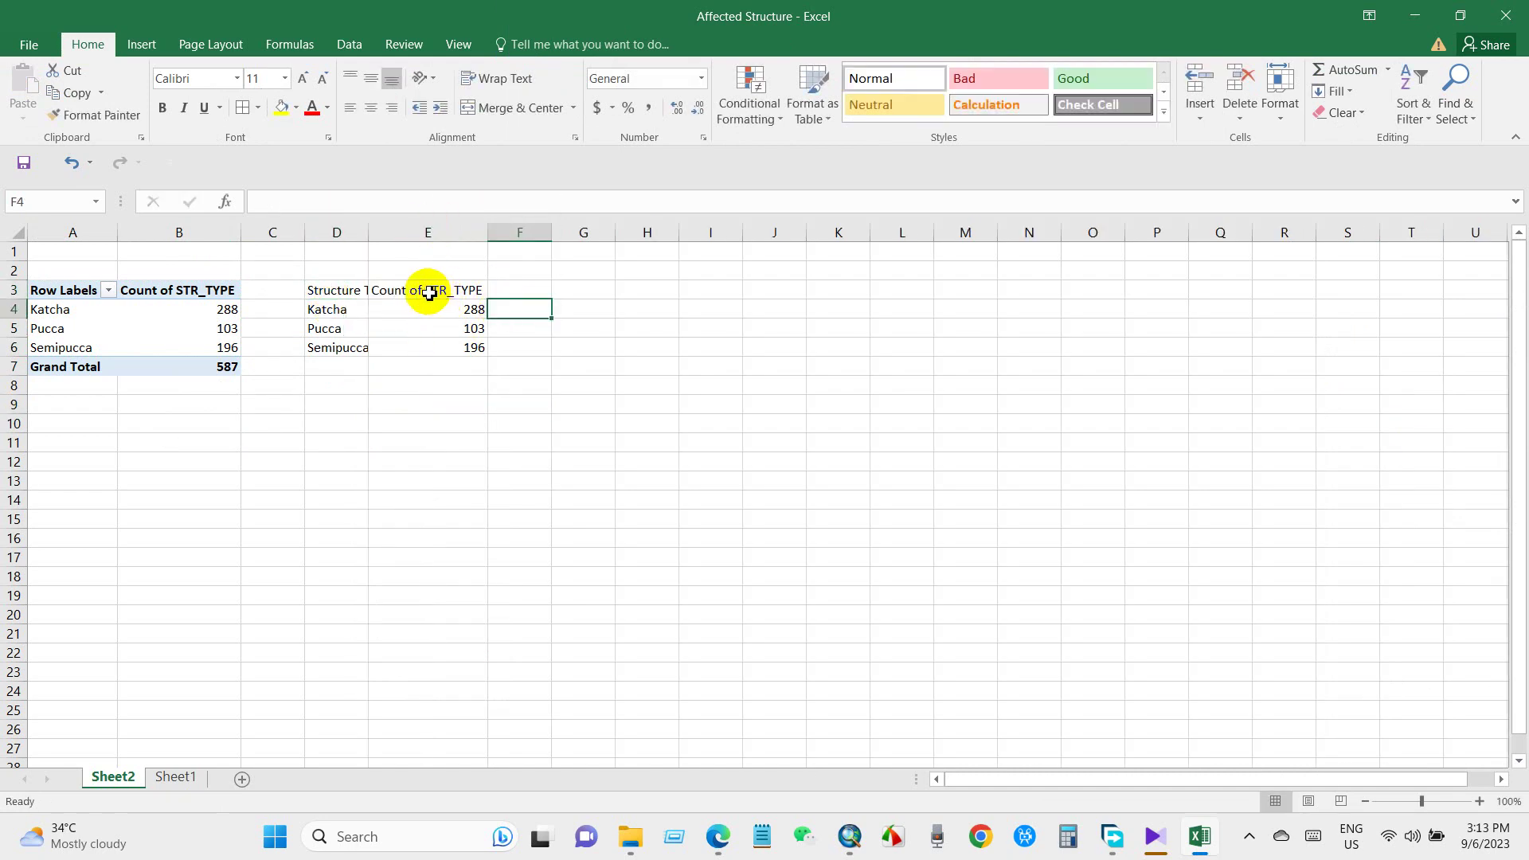
click(430, 293)
text(Num)
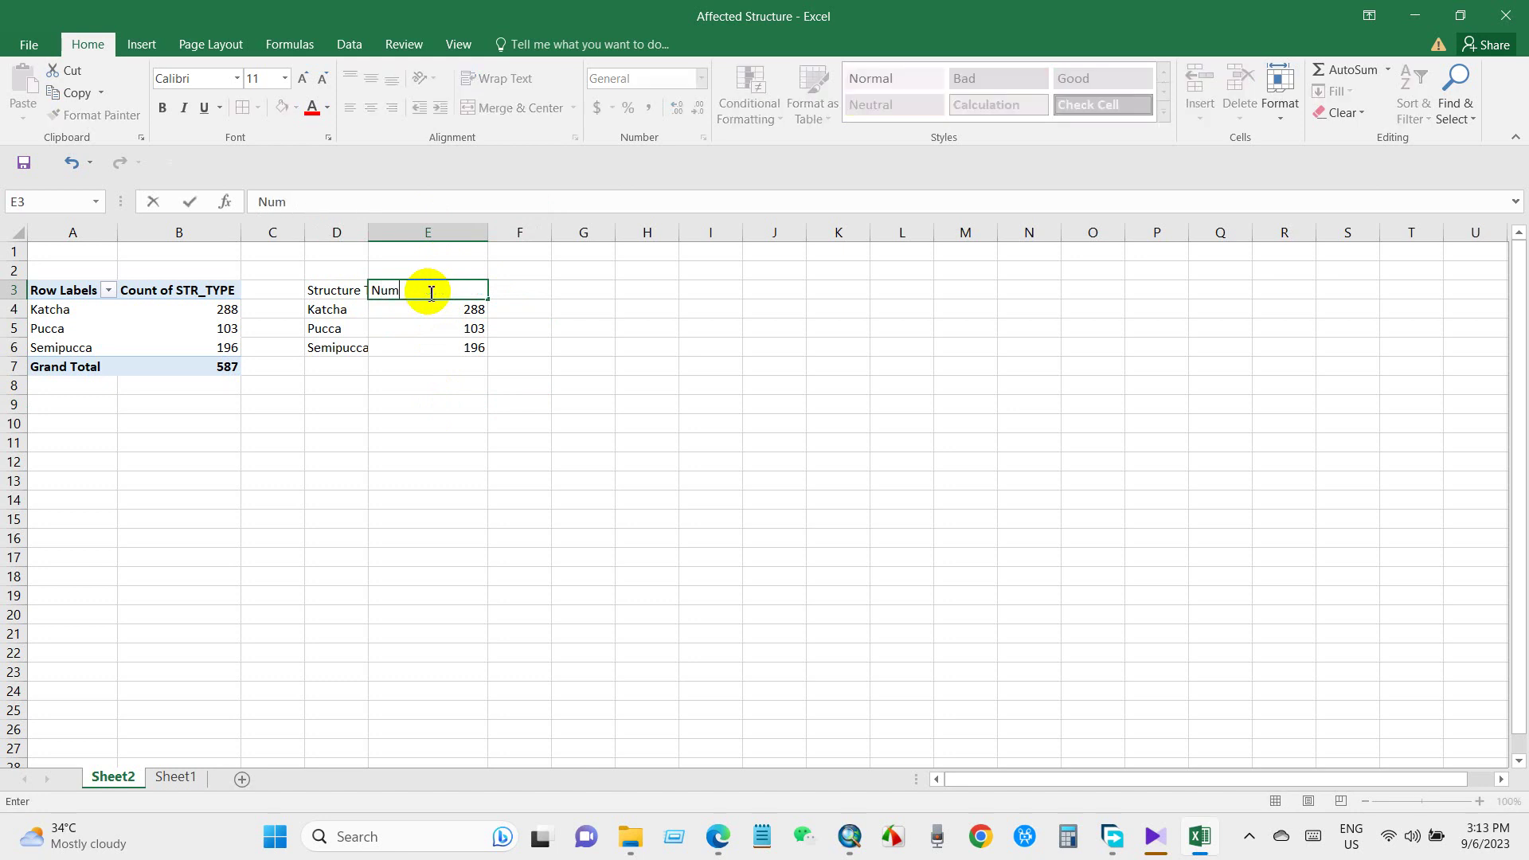
text(ber)
click(334, 371)
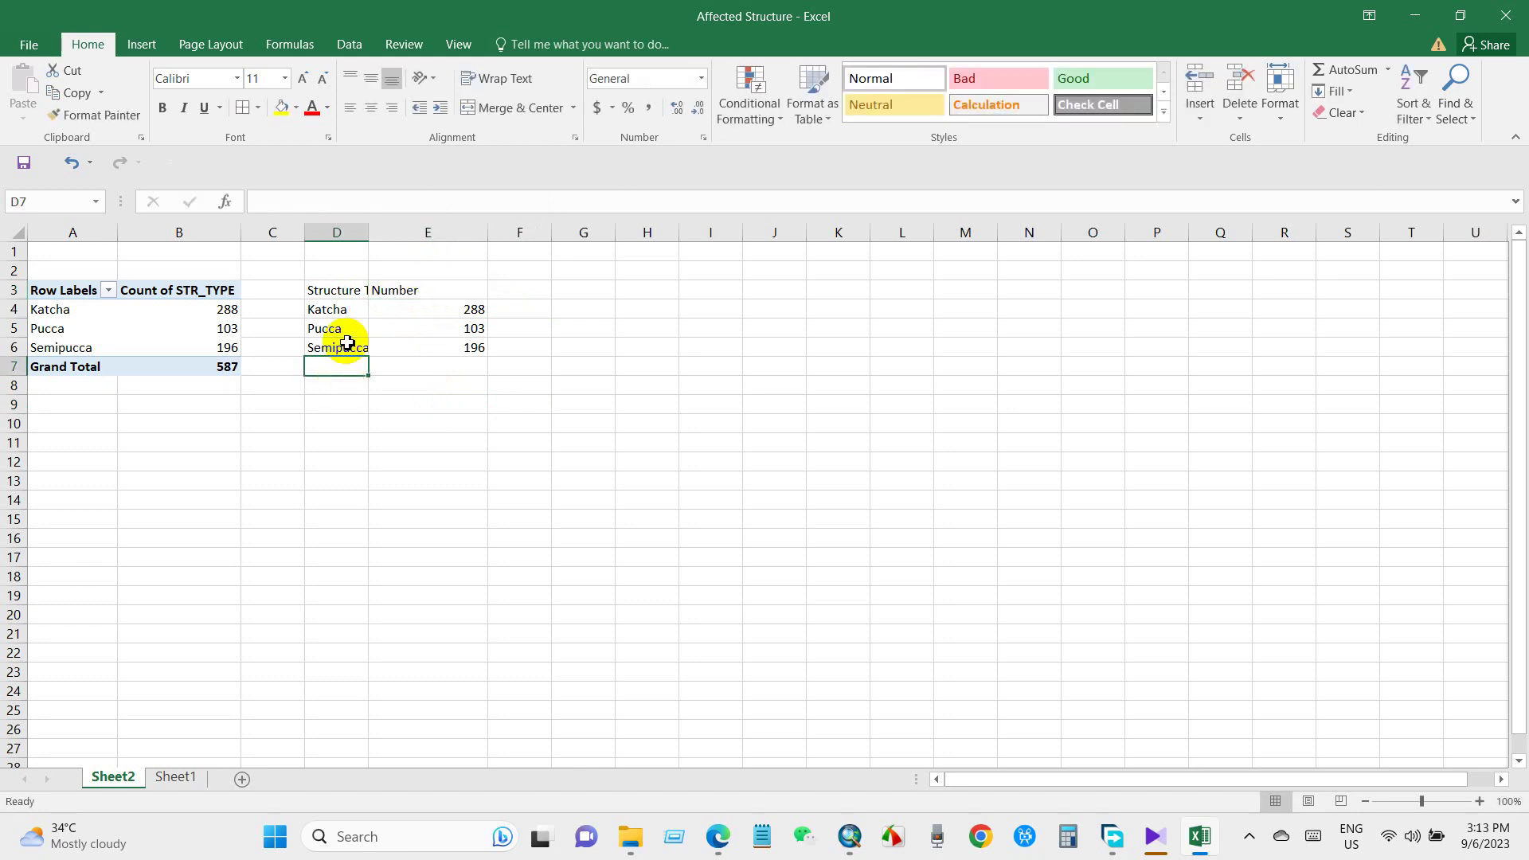
Apply All Borders to every cell of the D3:E6 table
click(329, 290)
drag(391, 312, 437, 342)
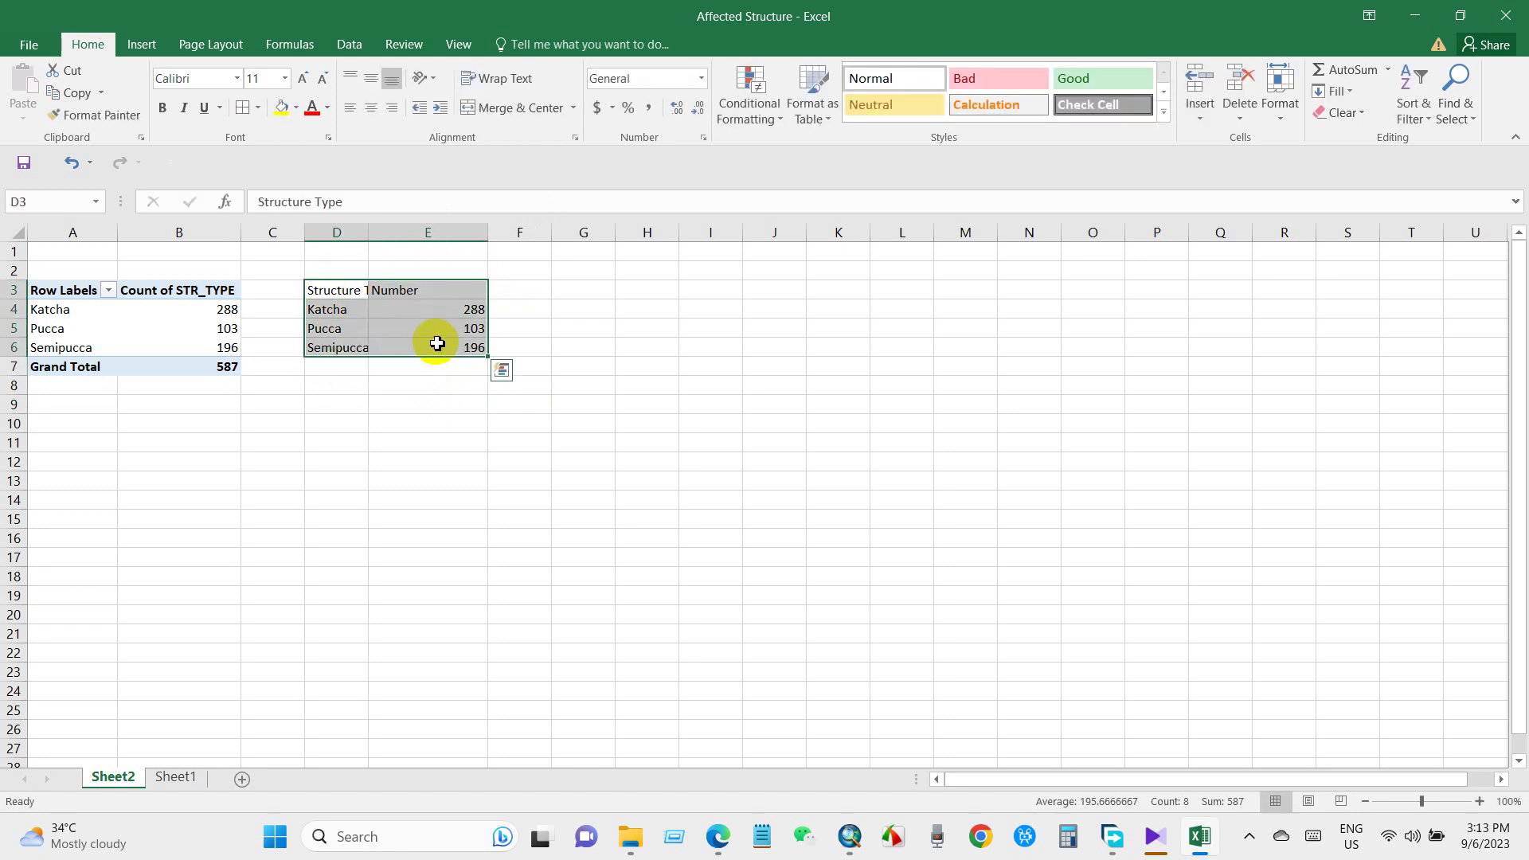
click(243, 107)
click(526, 367)
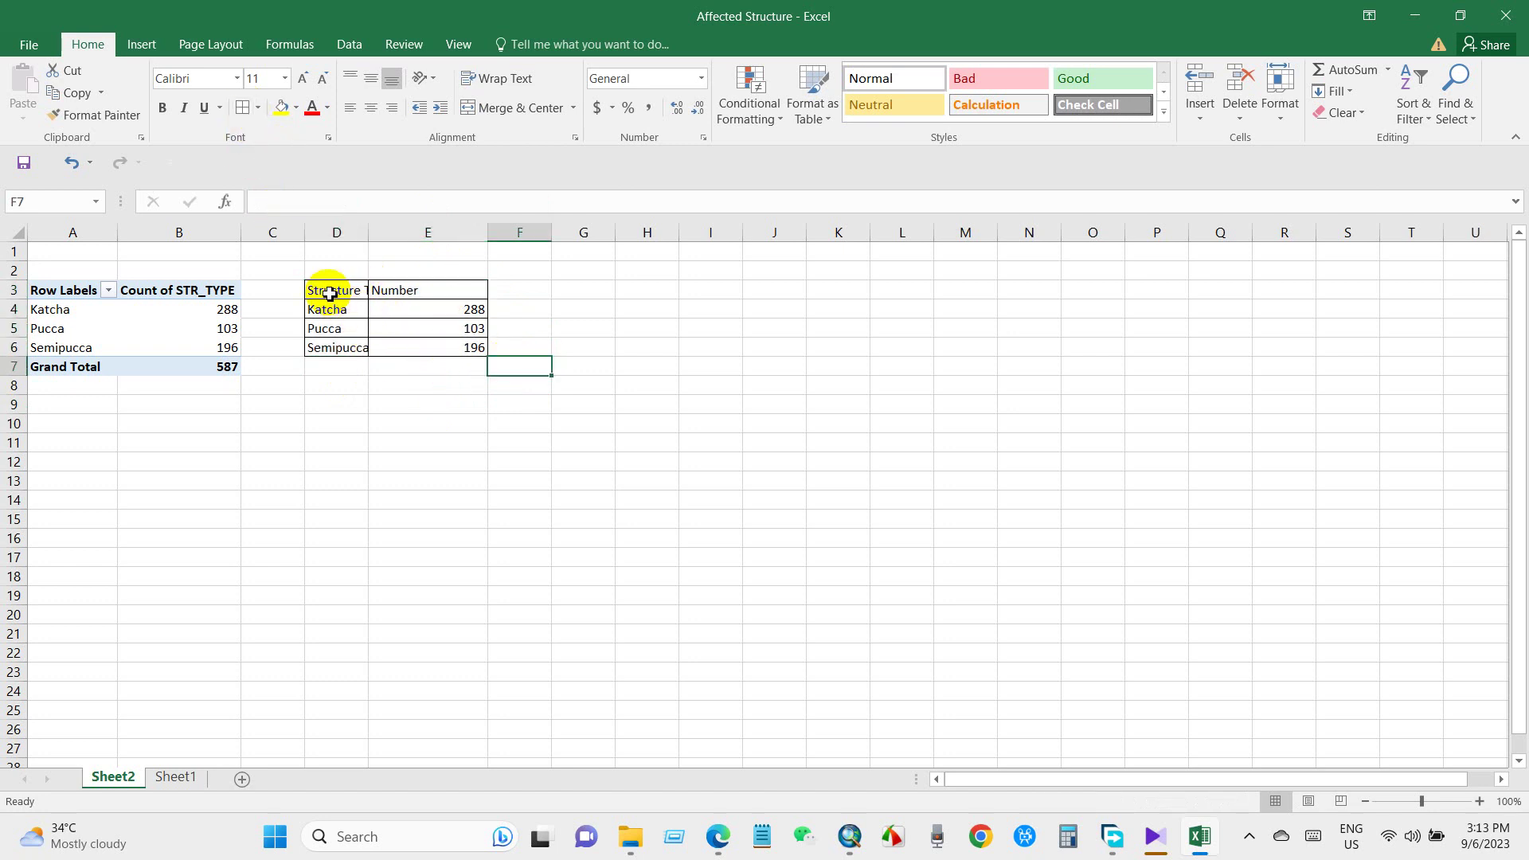
drag(327, 297, 444, 352)
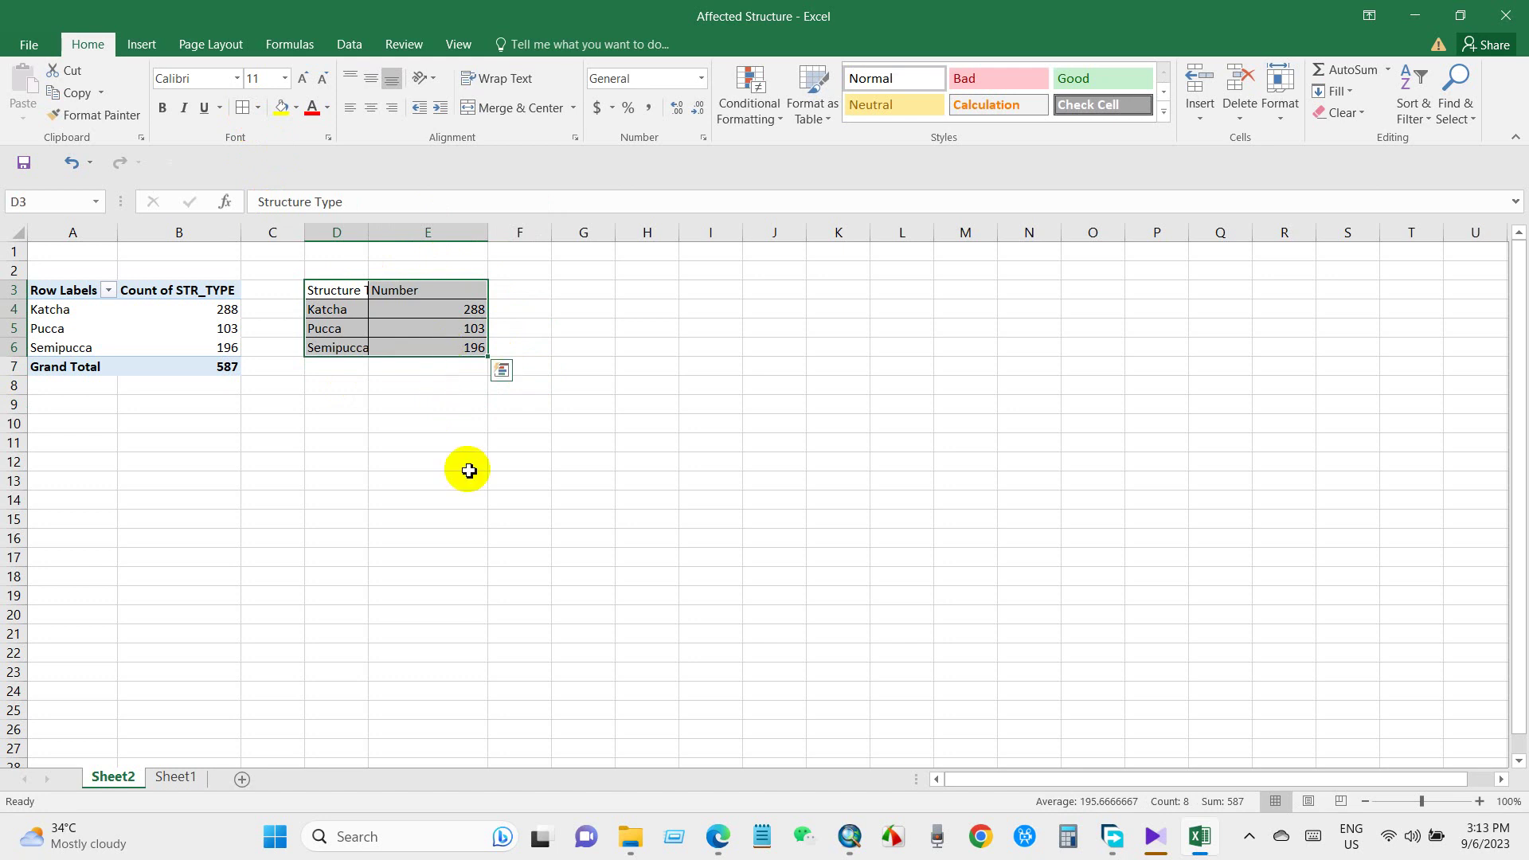
Insert a clustered bar chart from D3:E6 below the tables, then return to Sheet1
click(139, 46)
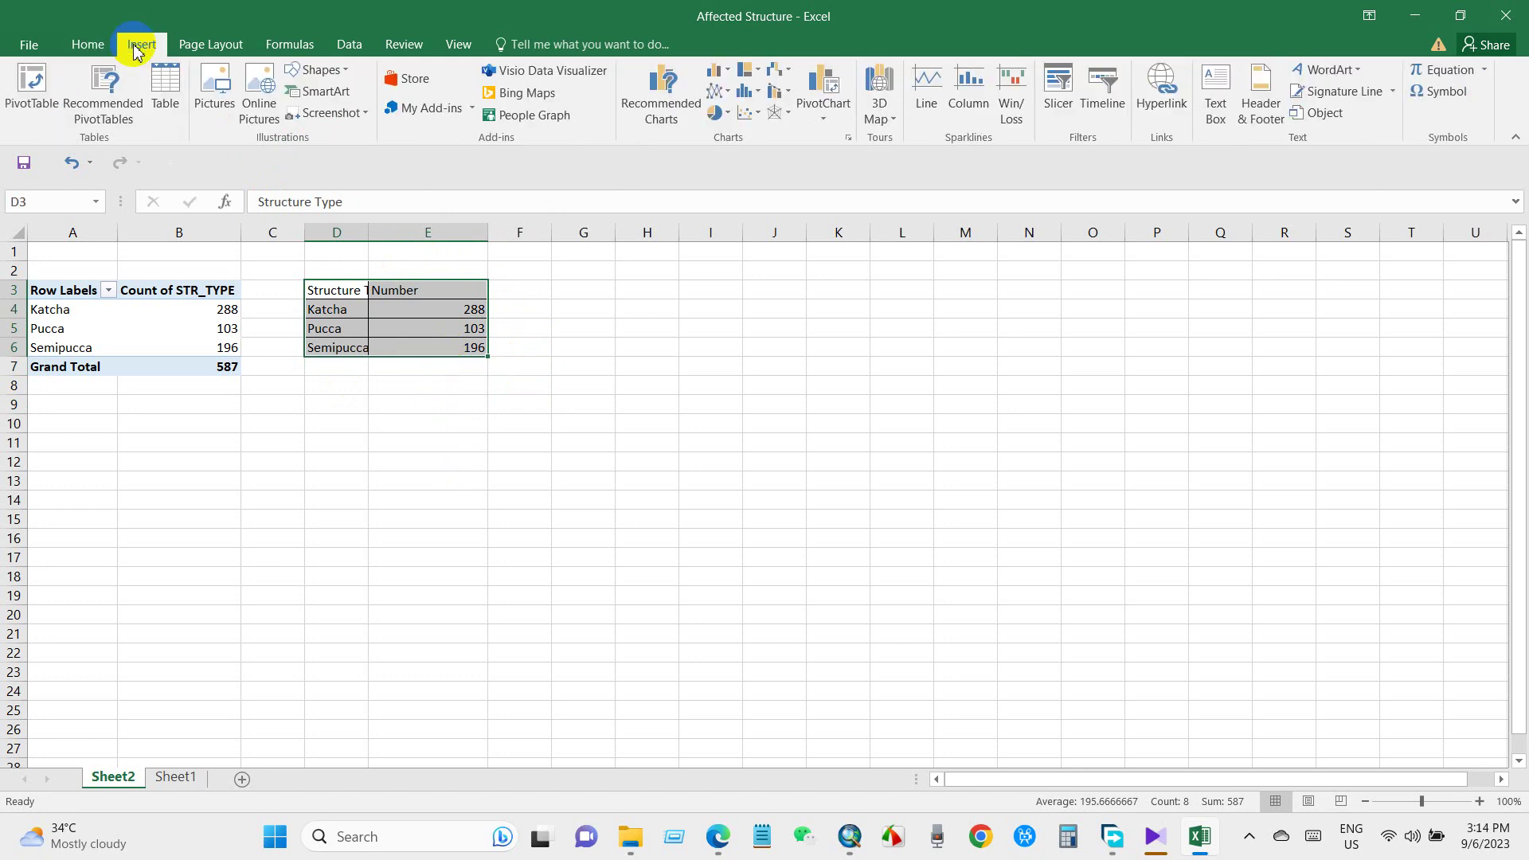
click(661, 88)
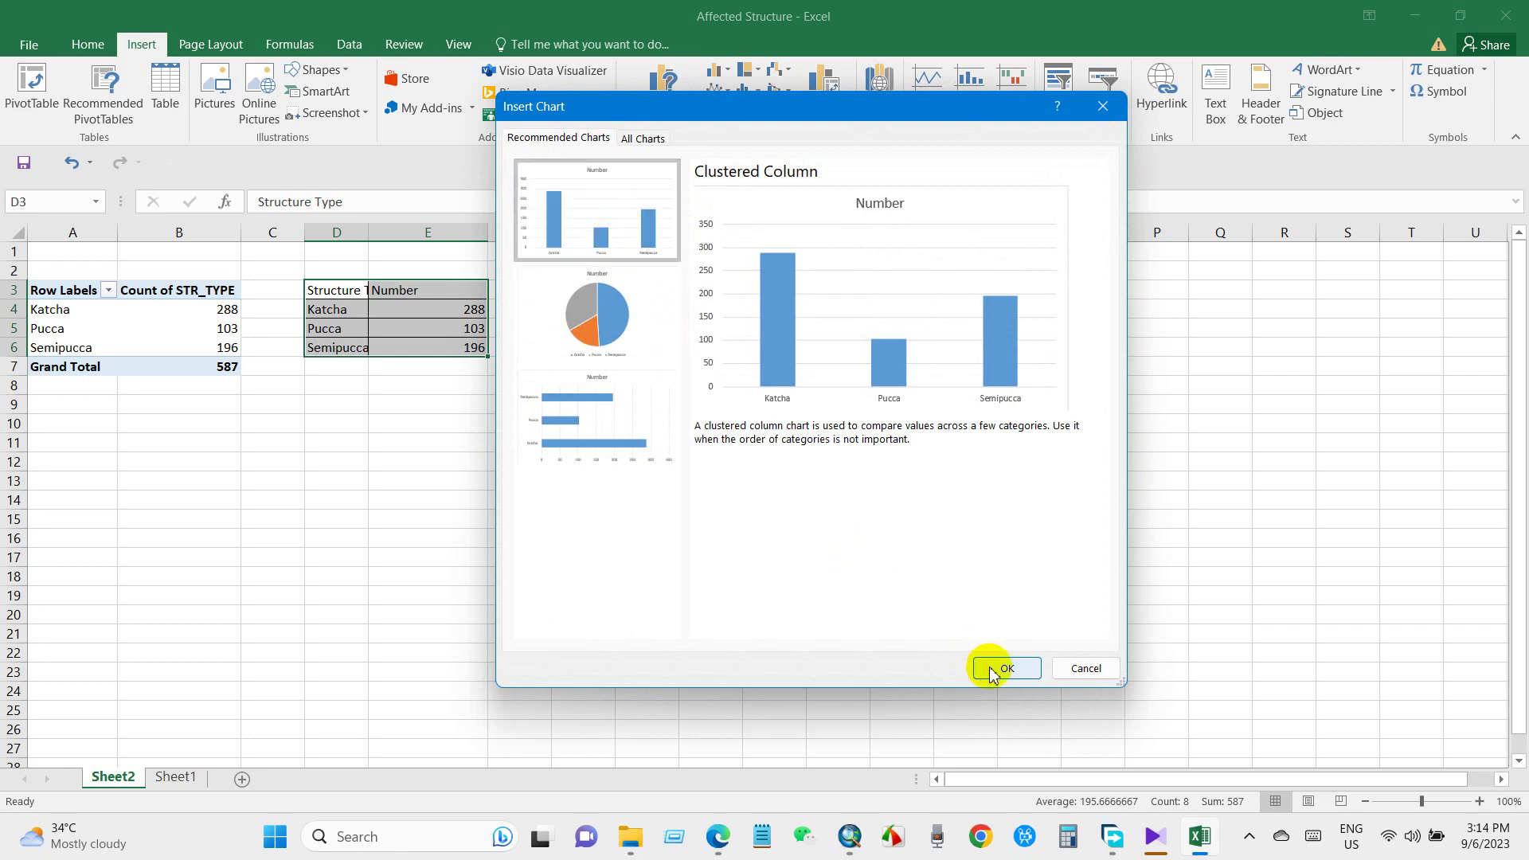
click(580, 390)
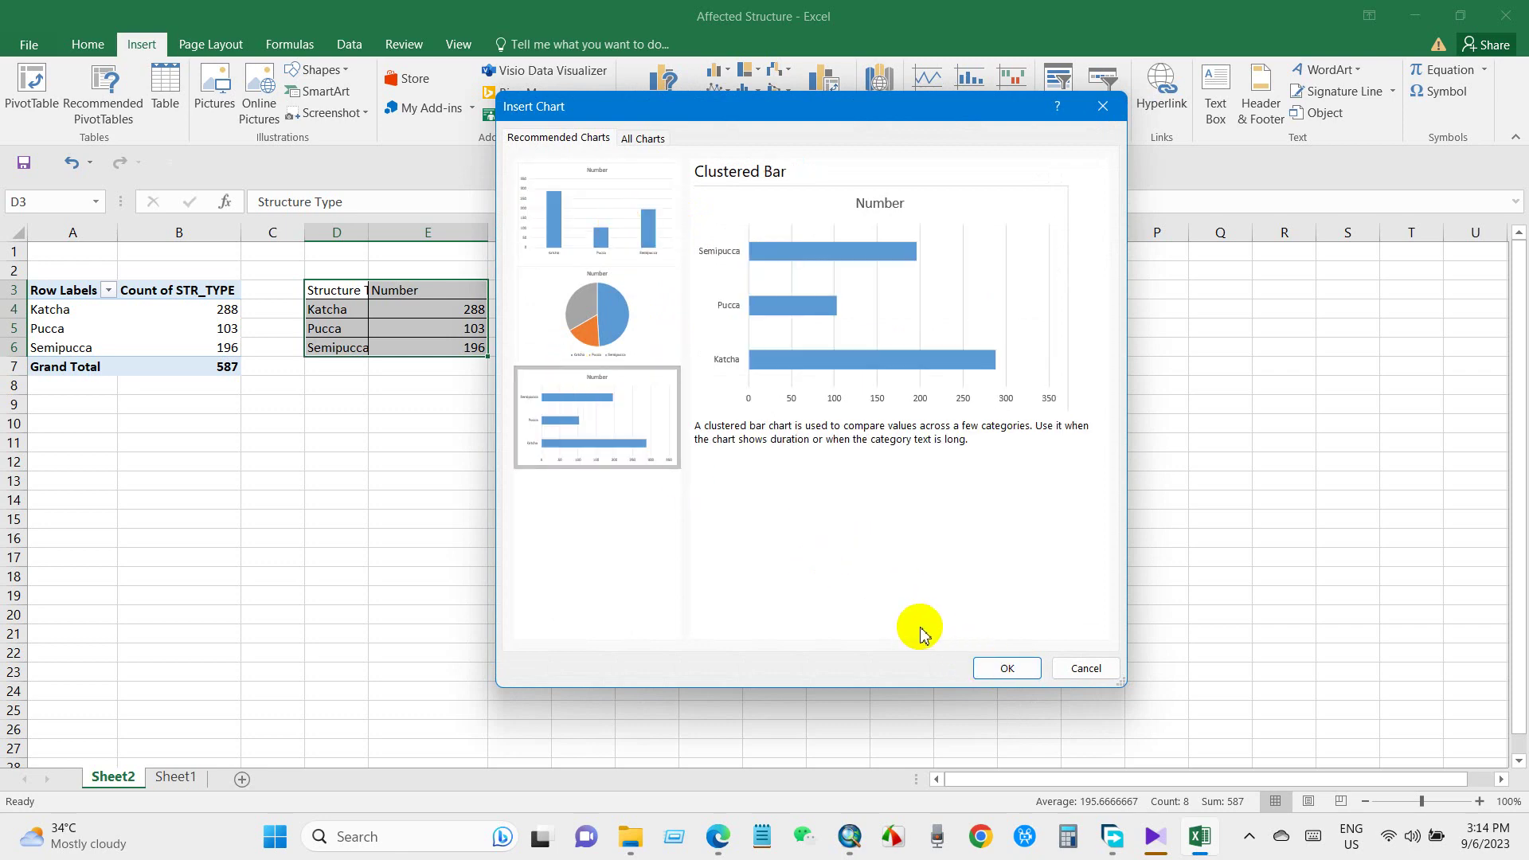
click(1008, 670)
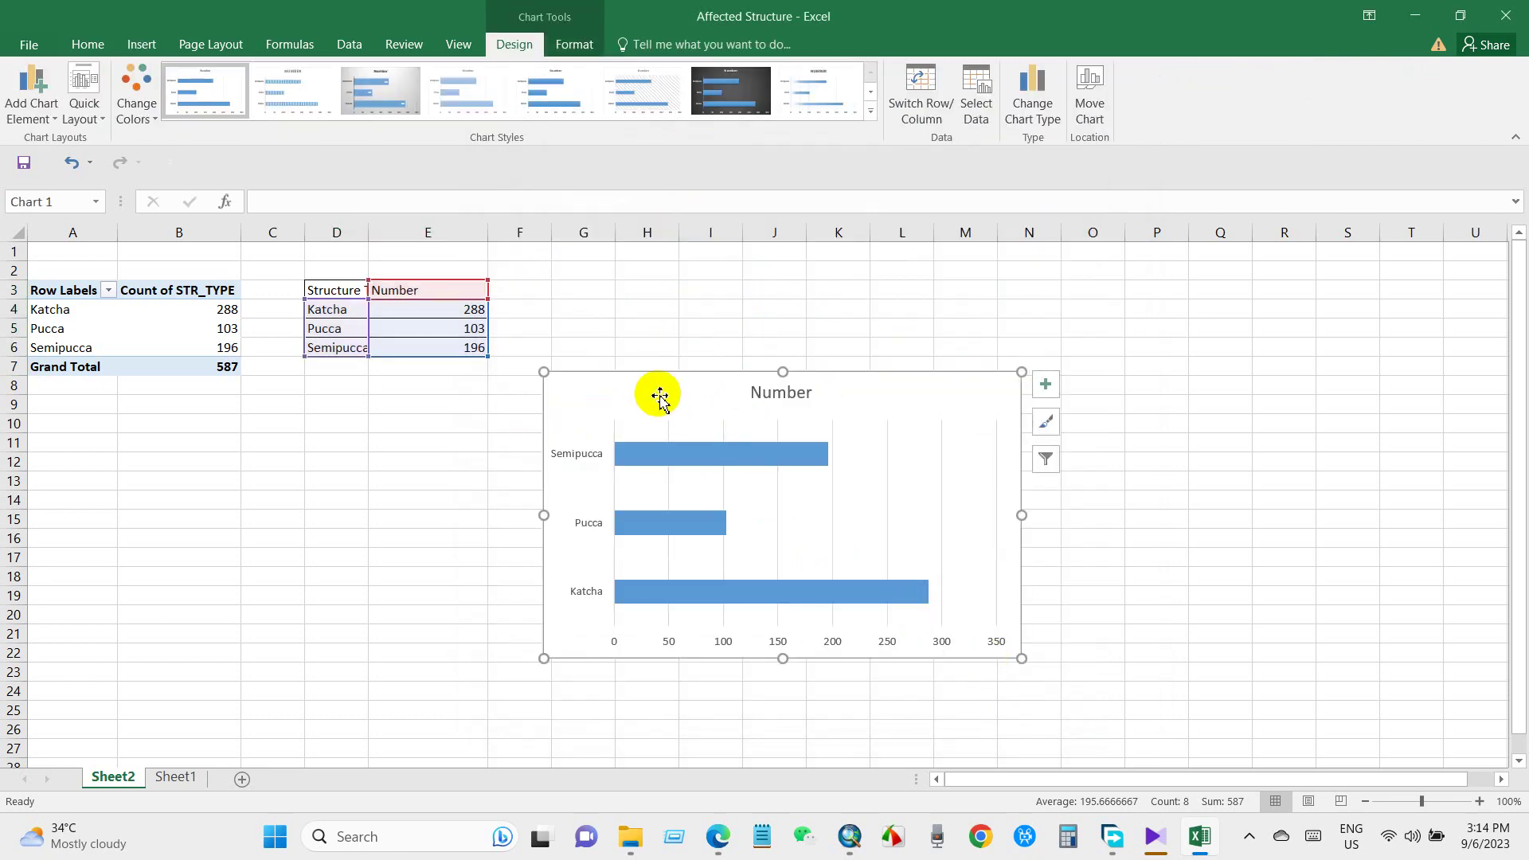
drag(659, 392, 311, 447)
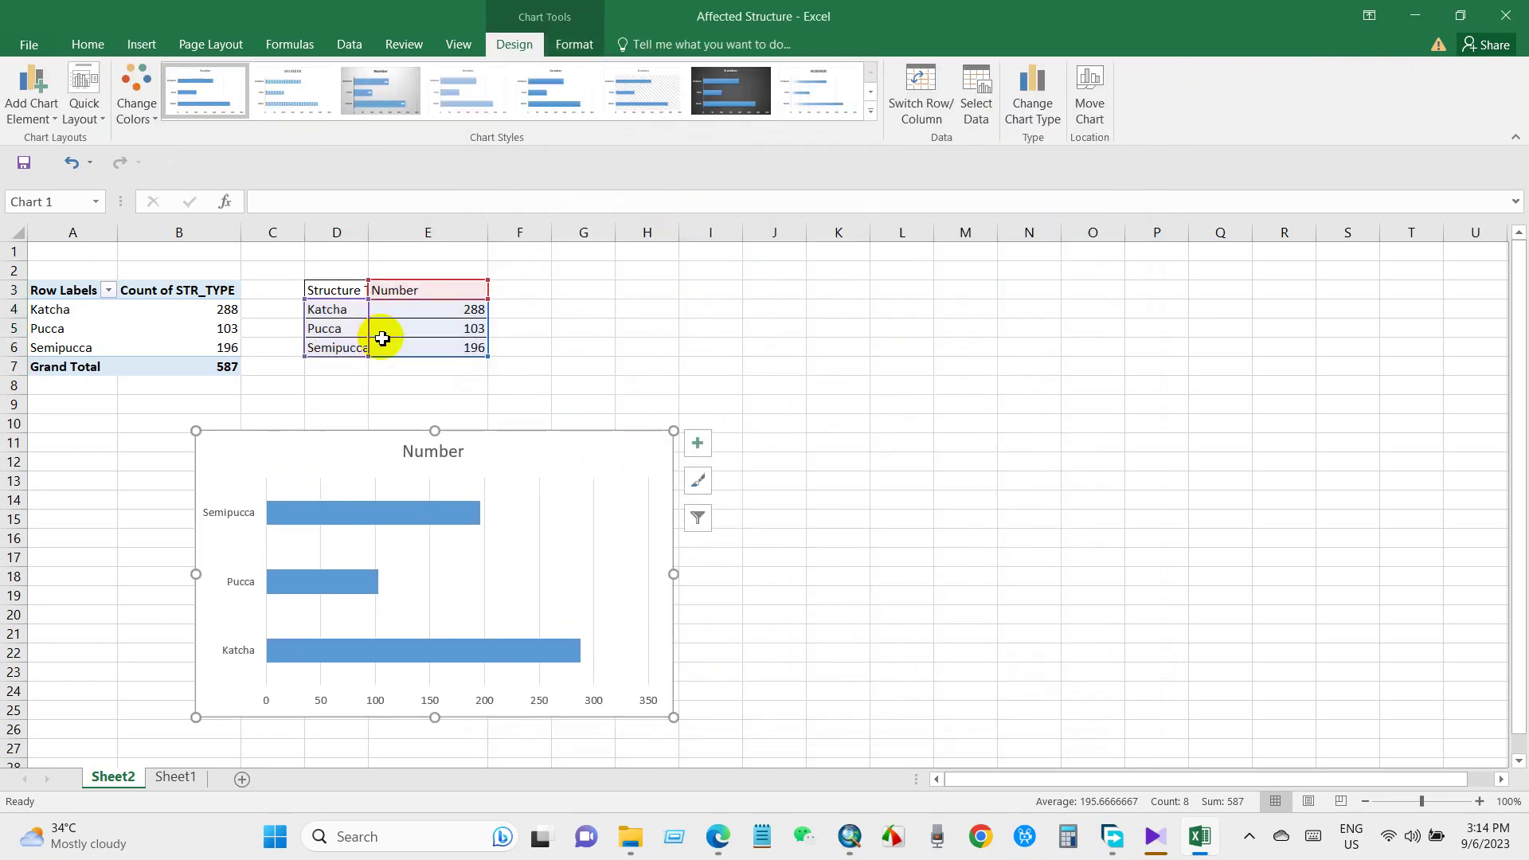
click(560, 385)
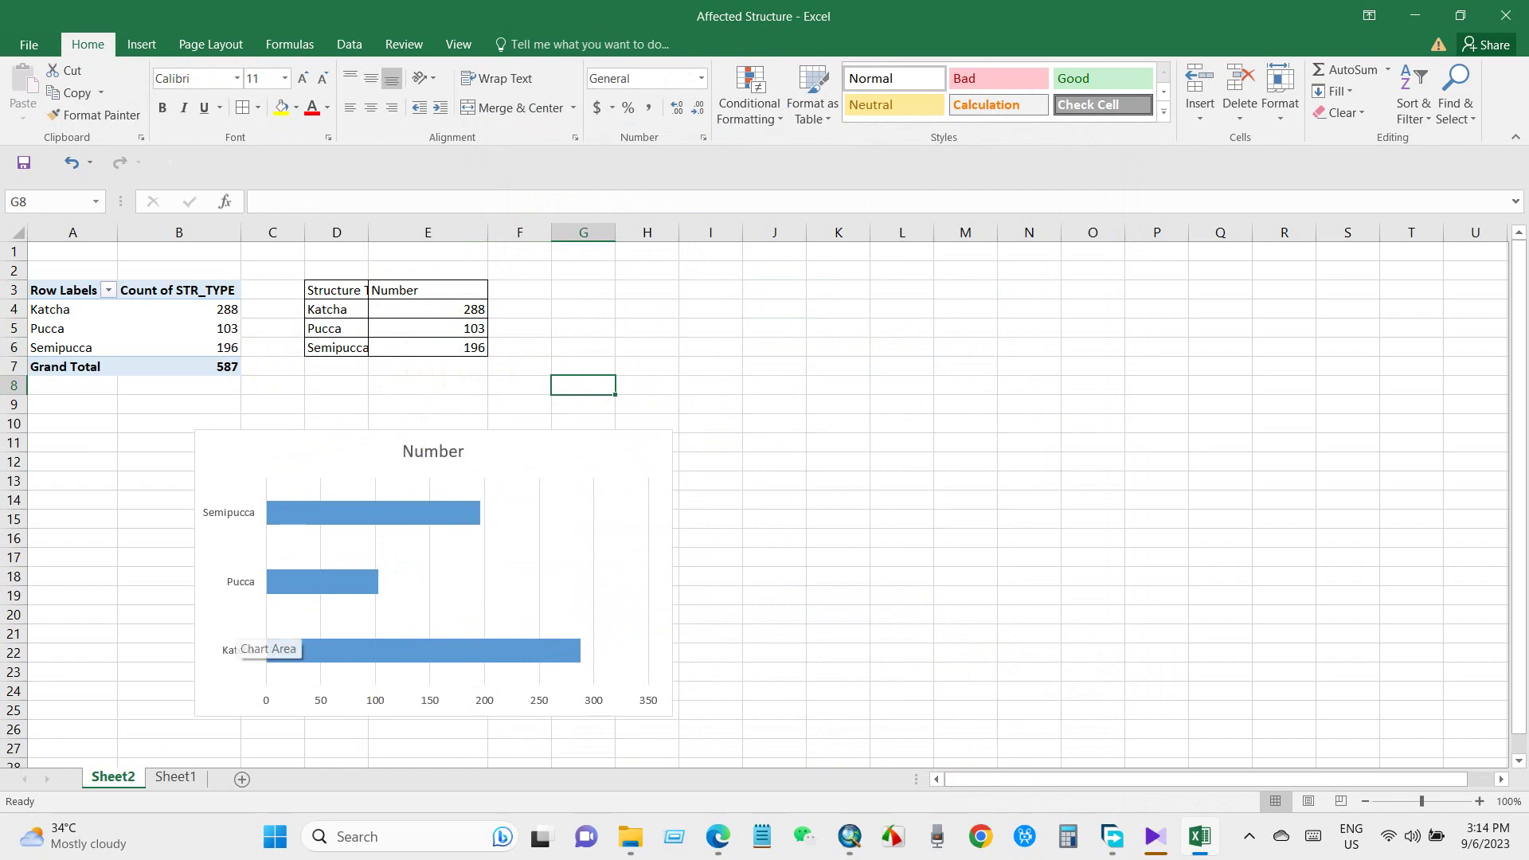
click(178, 778)
click(358, 478)
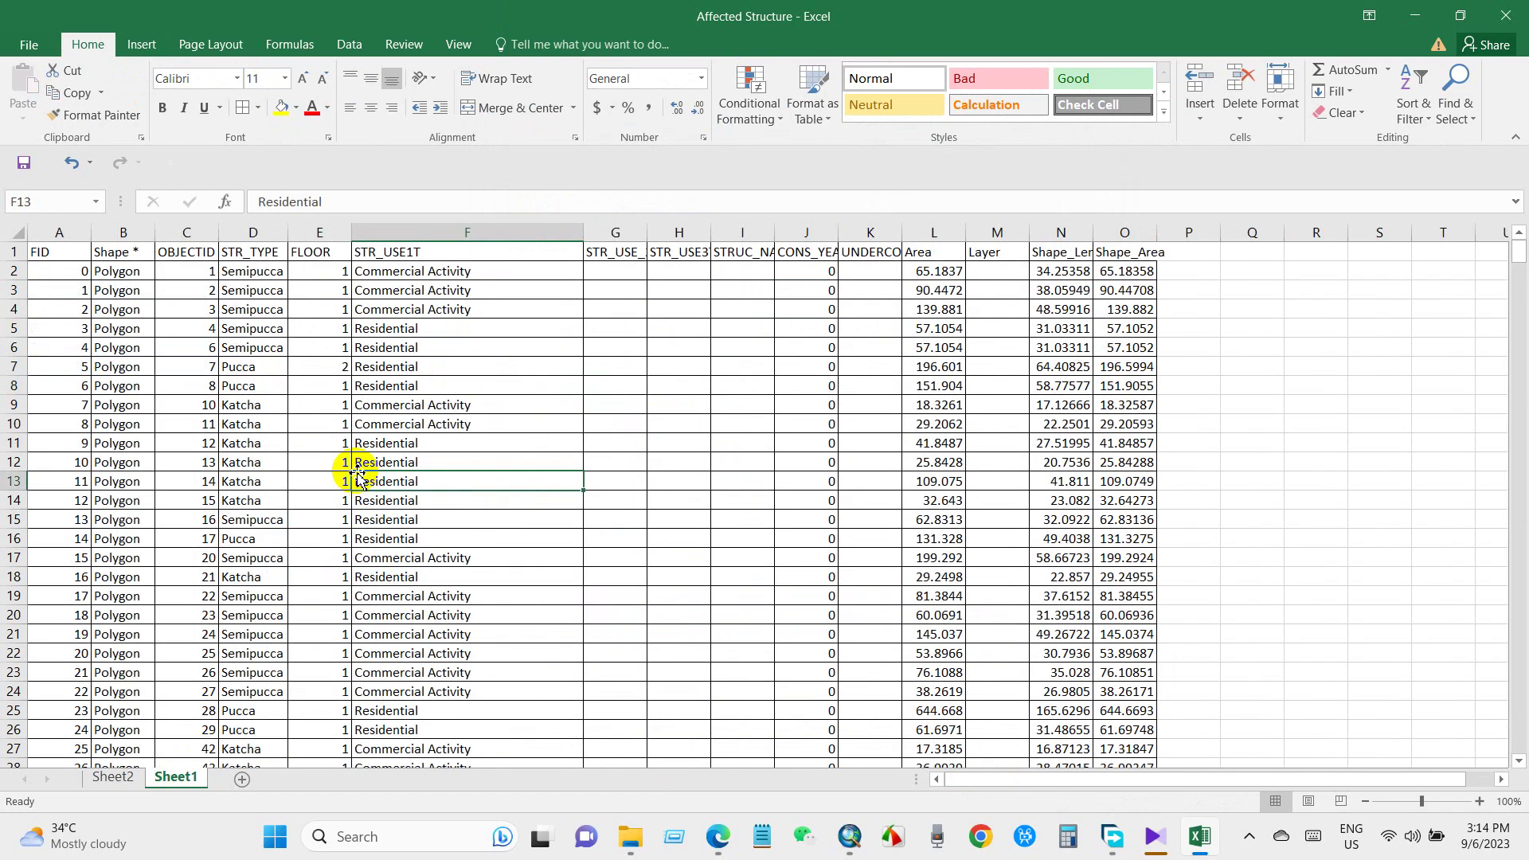
Insert a new PivotTable from the attribute data on a new Sheet3
drag(415, 273, 430, 546)
click(444, 468)
scroll(444, 468, up, 7)
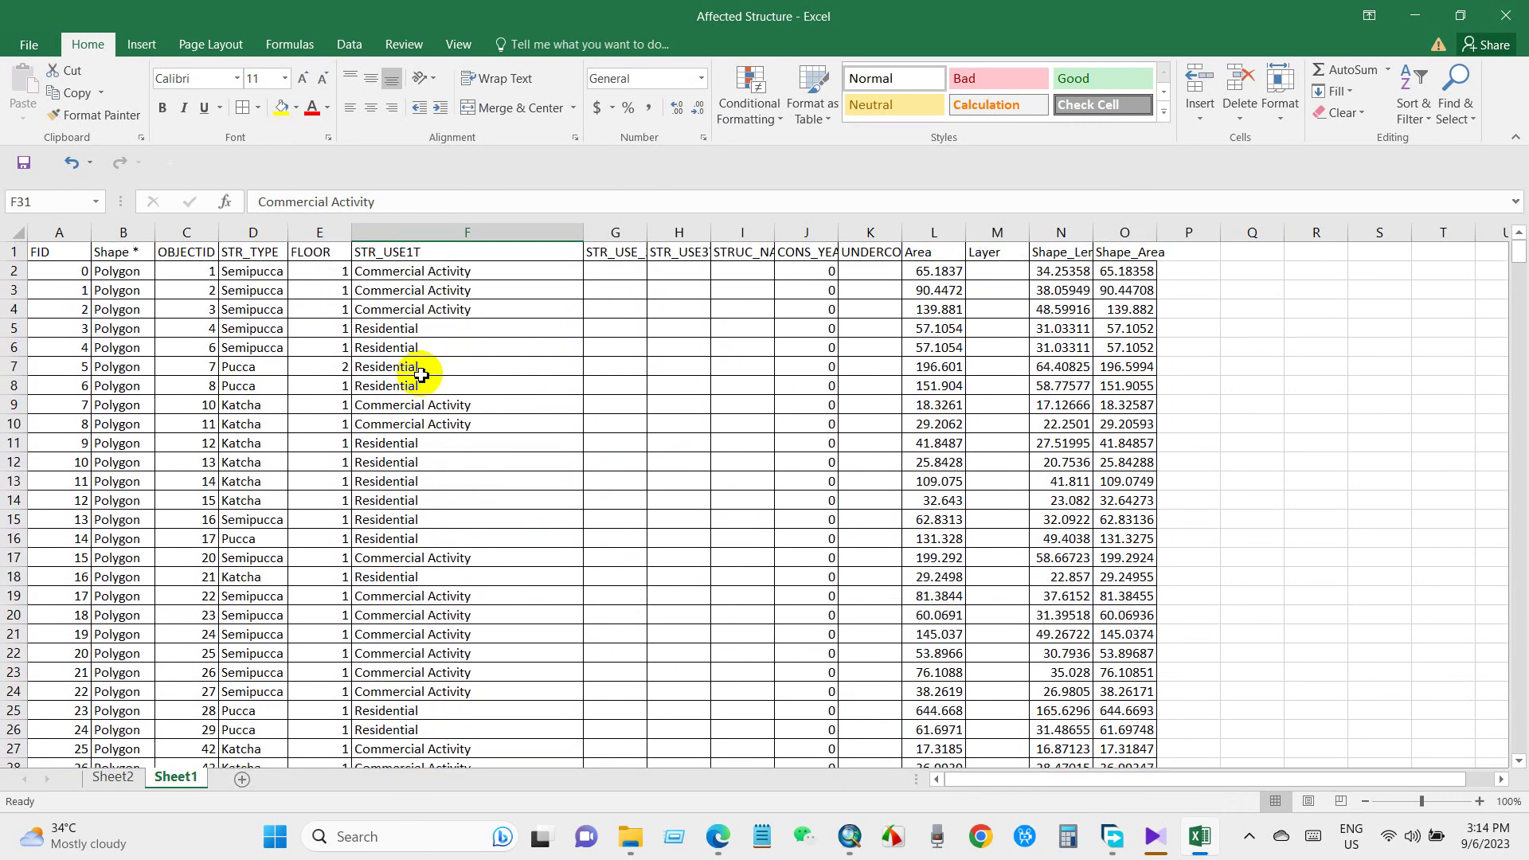
click(135, 43)
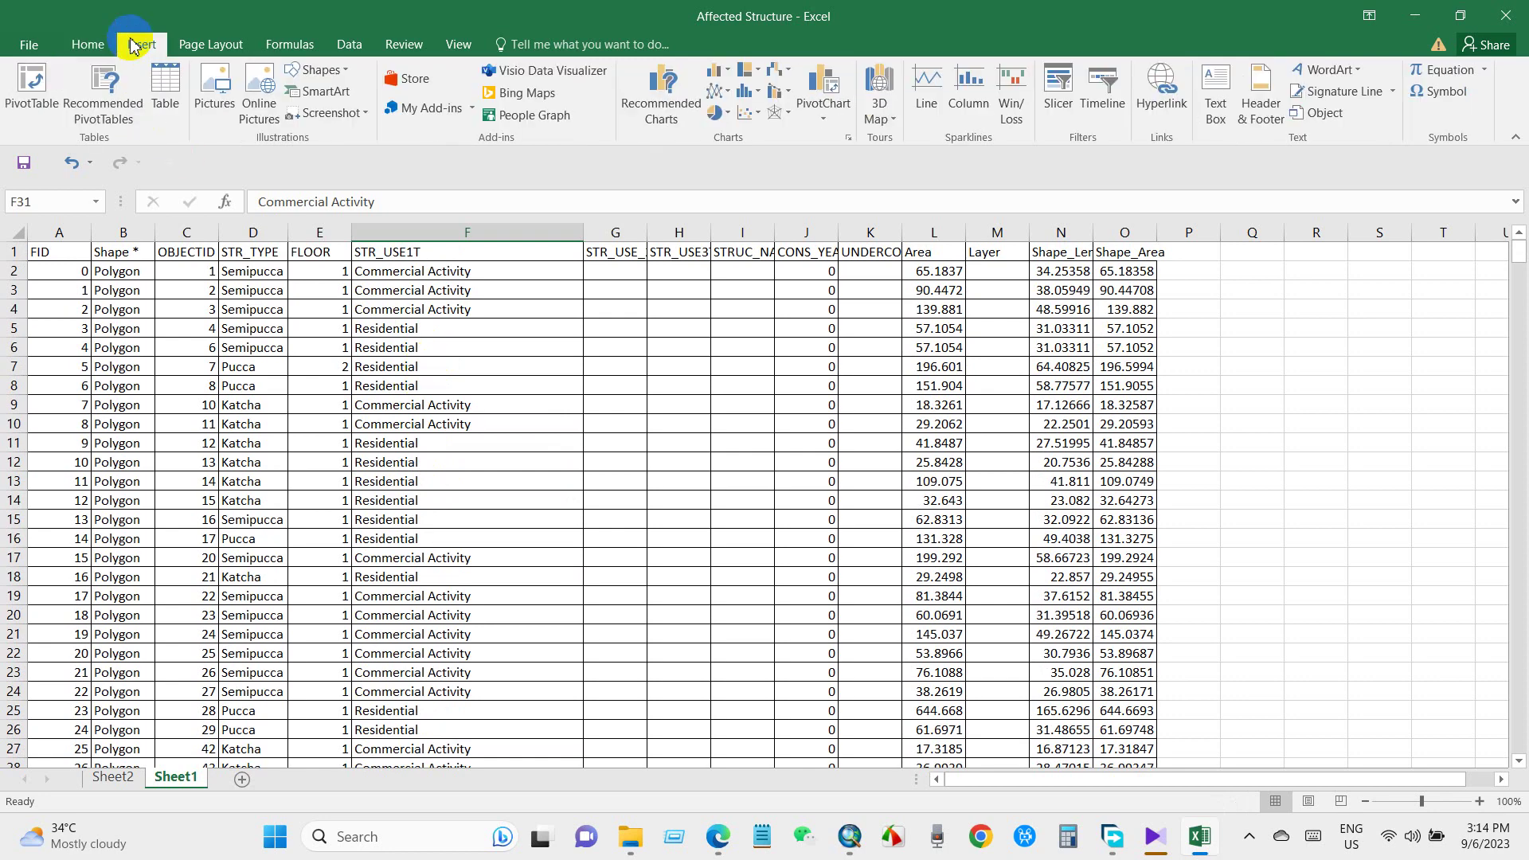
click(32, 87)
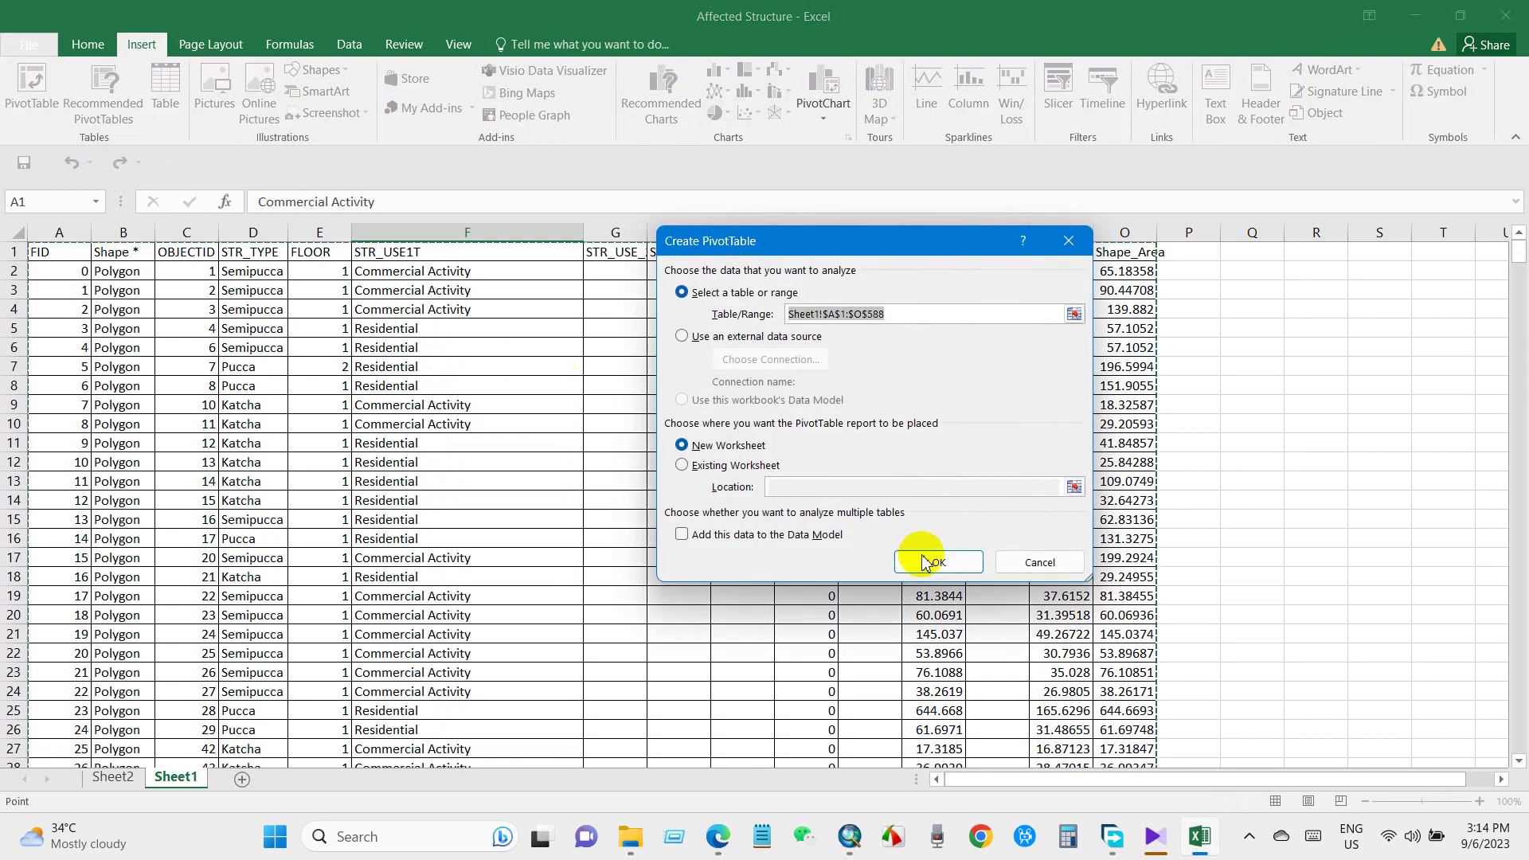
click(924, 557)
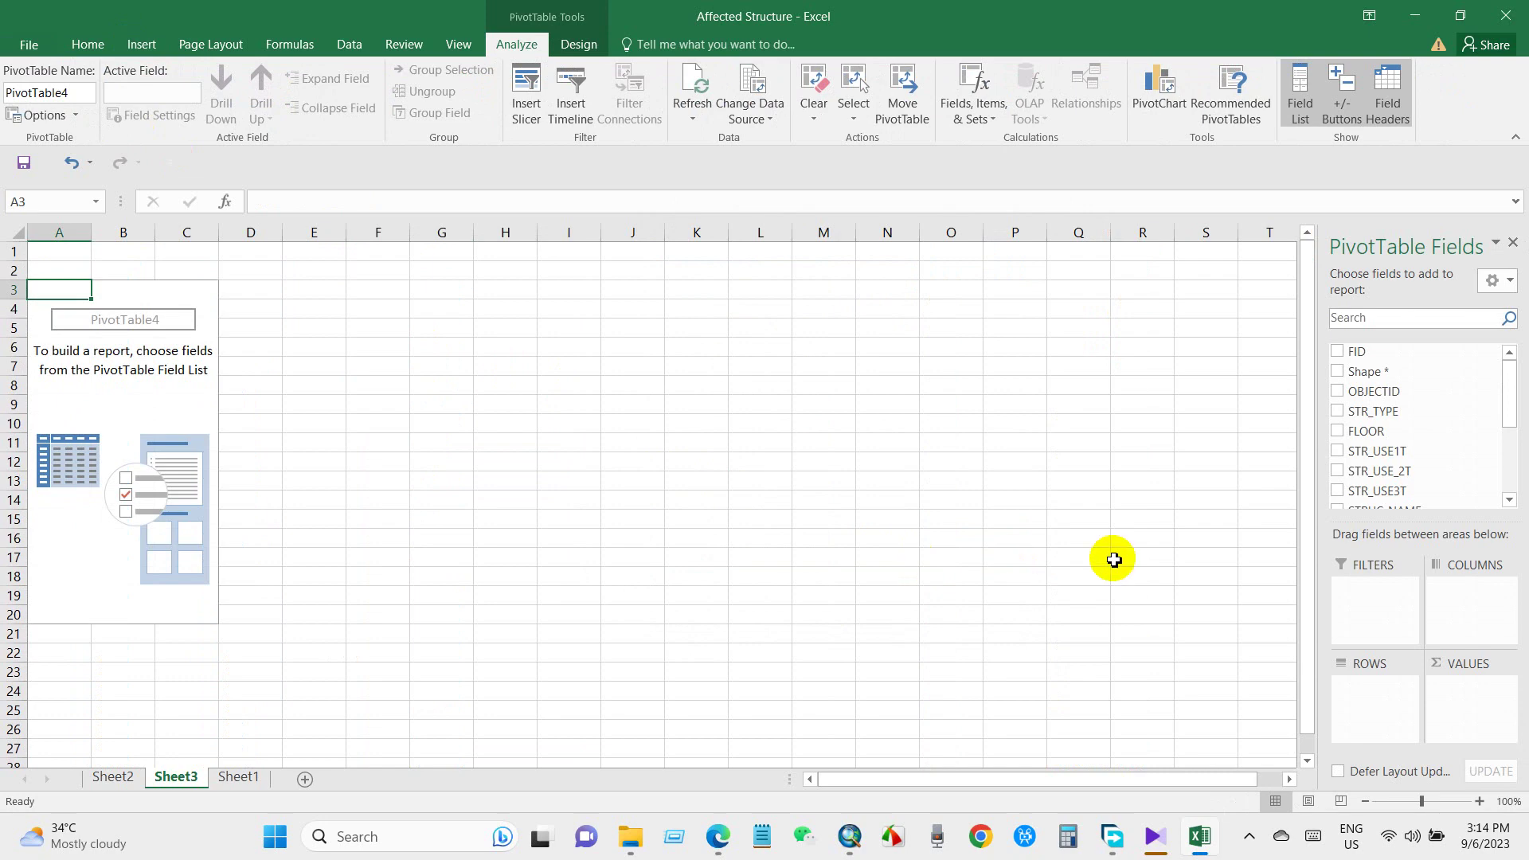
click(124, 779)
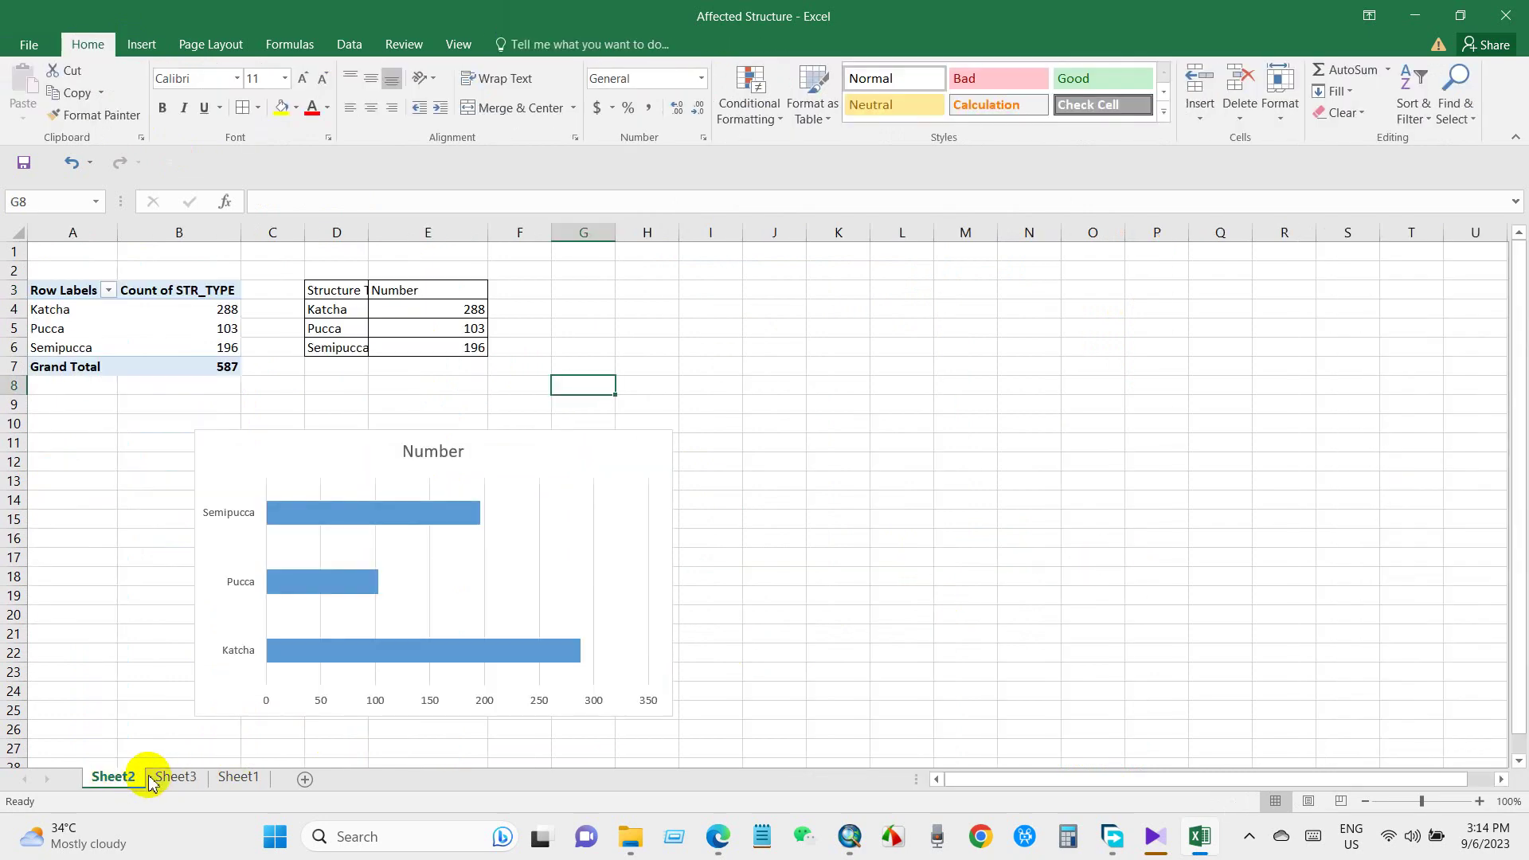
click(239, 779)
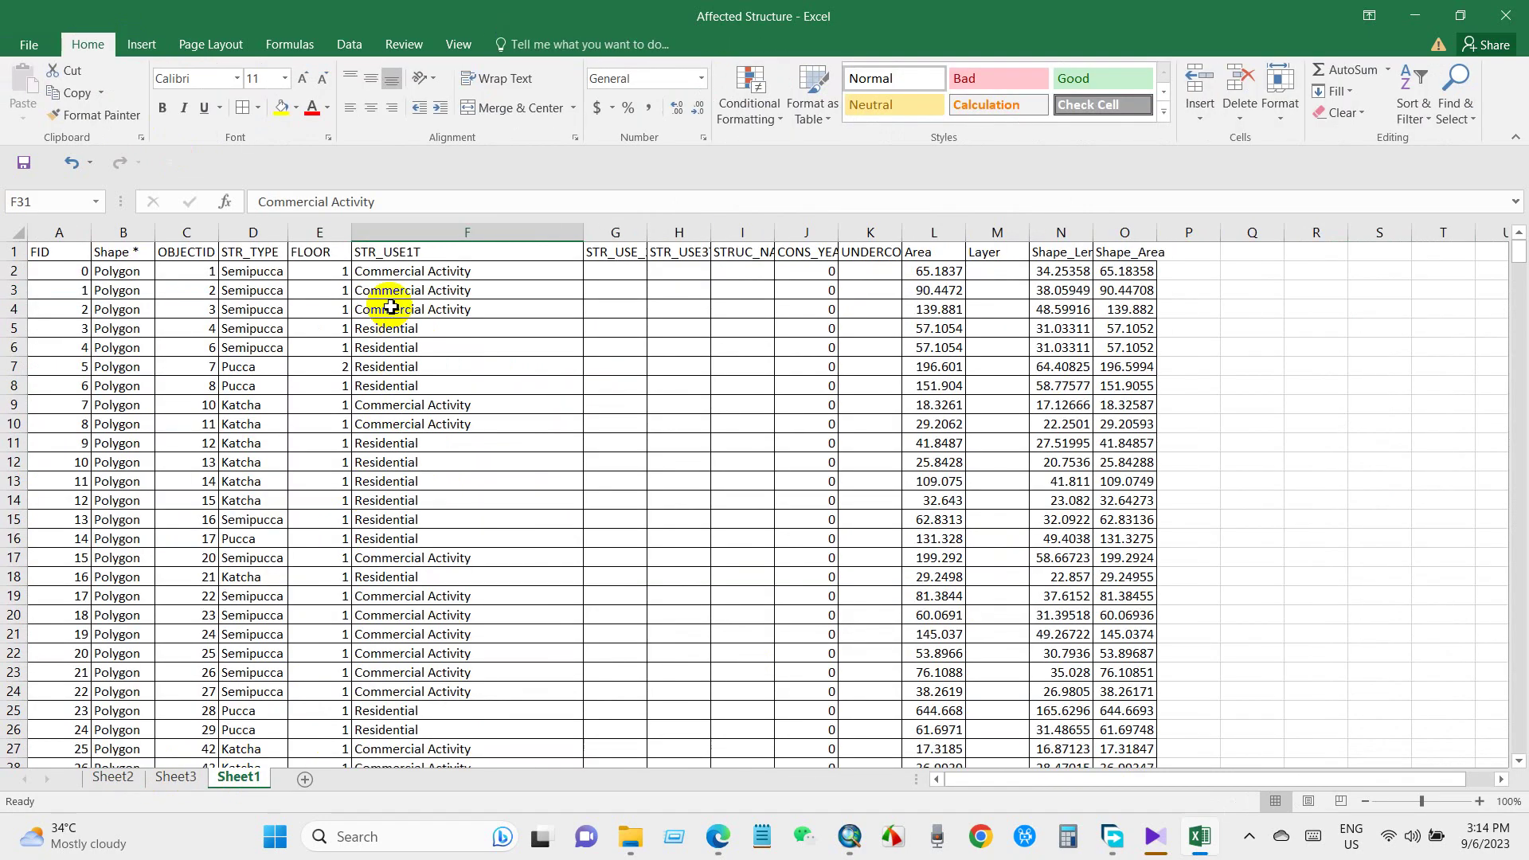
click(168, 780)
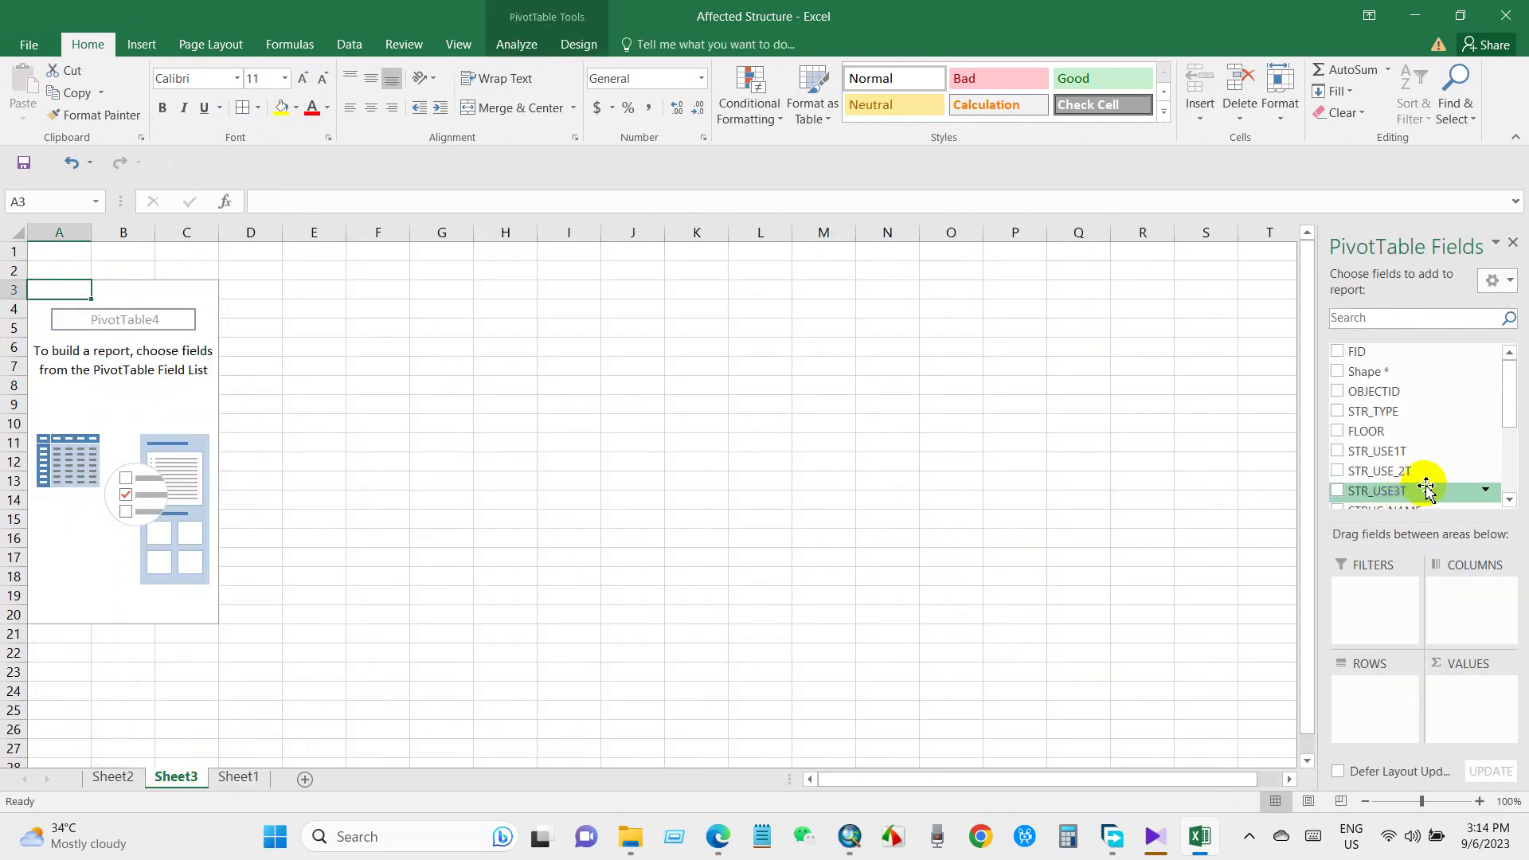
Count structures by STR_USE1T (Residential 353, Commercial Activity 191, Mixed Use 14) and select the results
drag(1371, 460, 1354, 687)
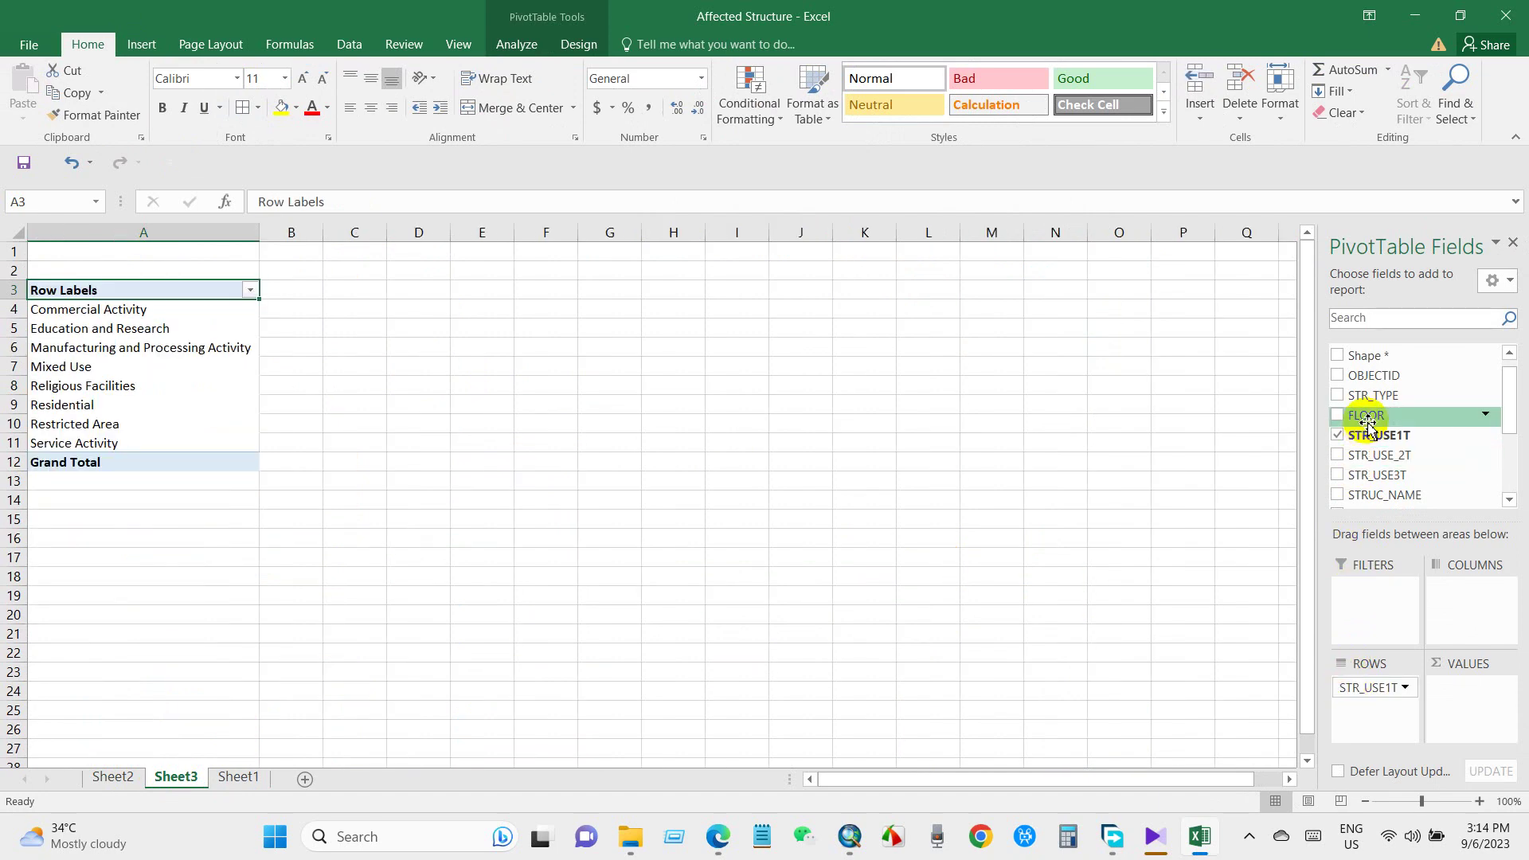
drag(1359, 437, 1473, 686)
click(465, 403)
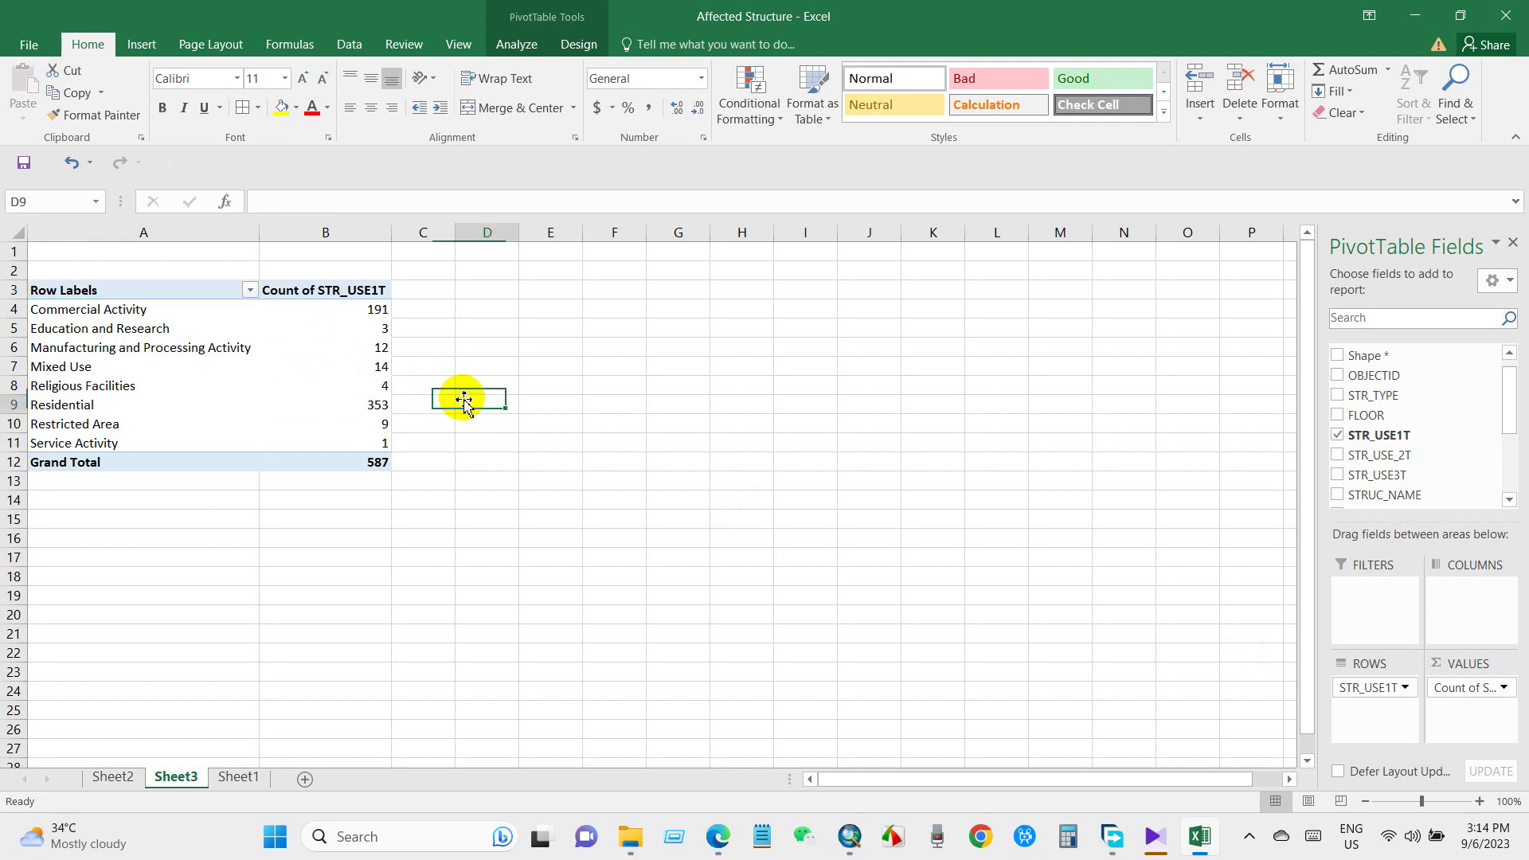
drag(48, 290, 351, 438)
right_click(283, 381)
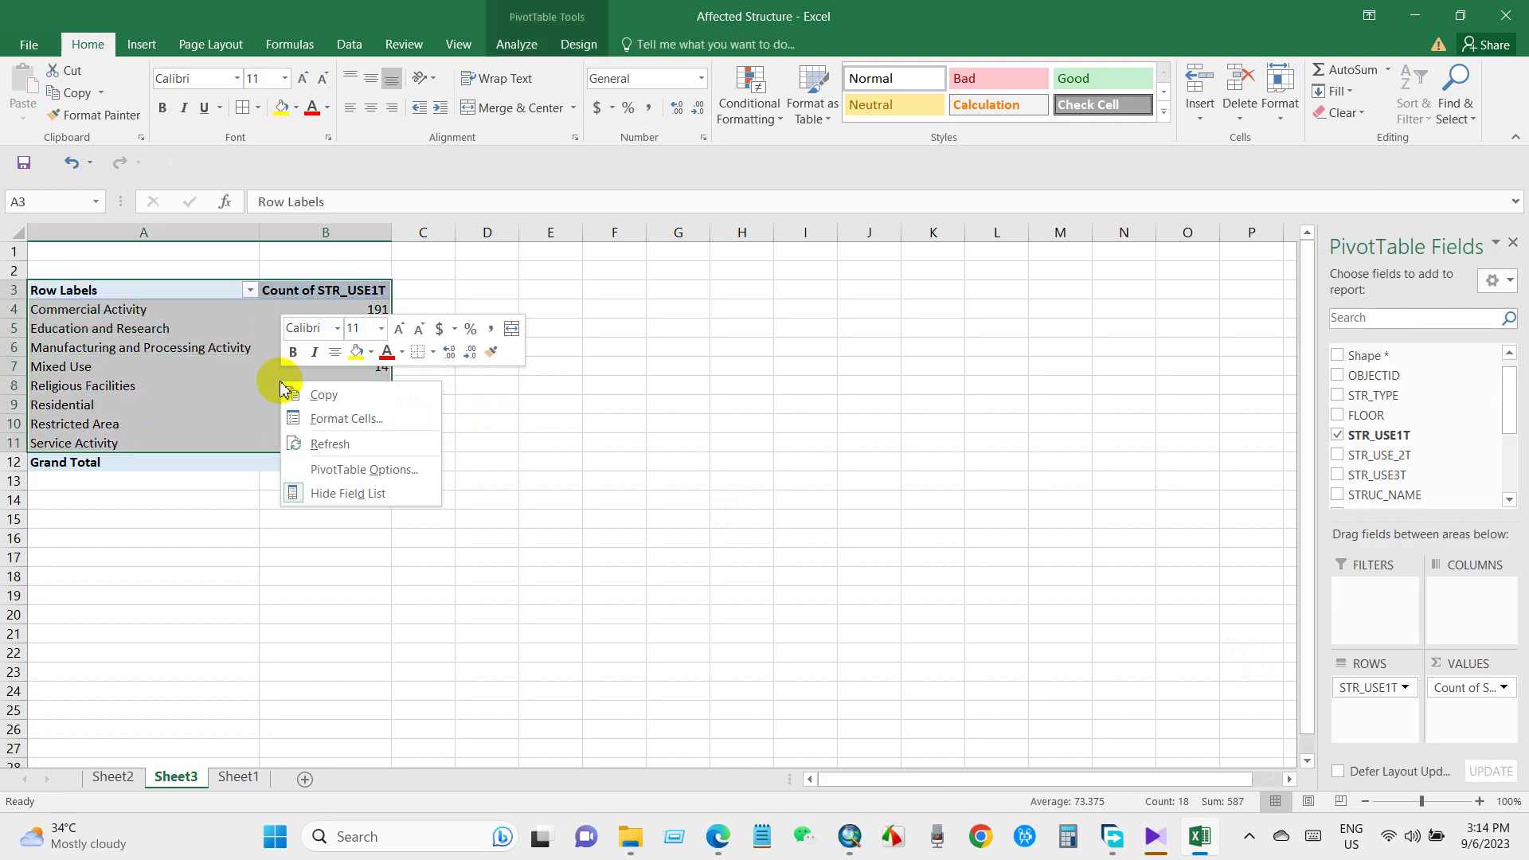
Paste the pivot counts as plain values into D3:E11 and autofit columns D and E
click(325, 396)
click(478, 289)
right_click(479, 292)
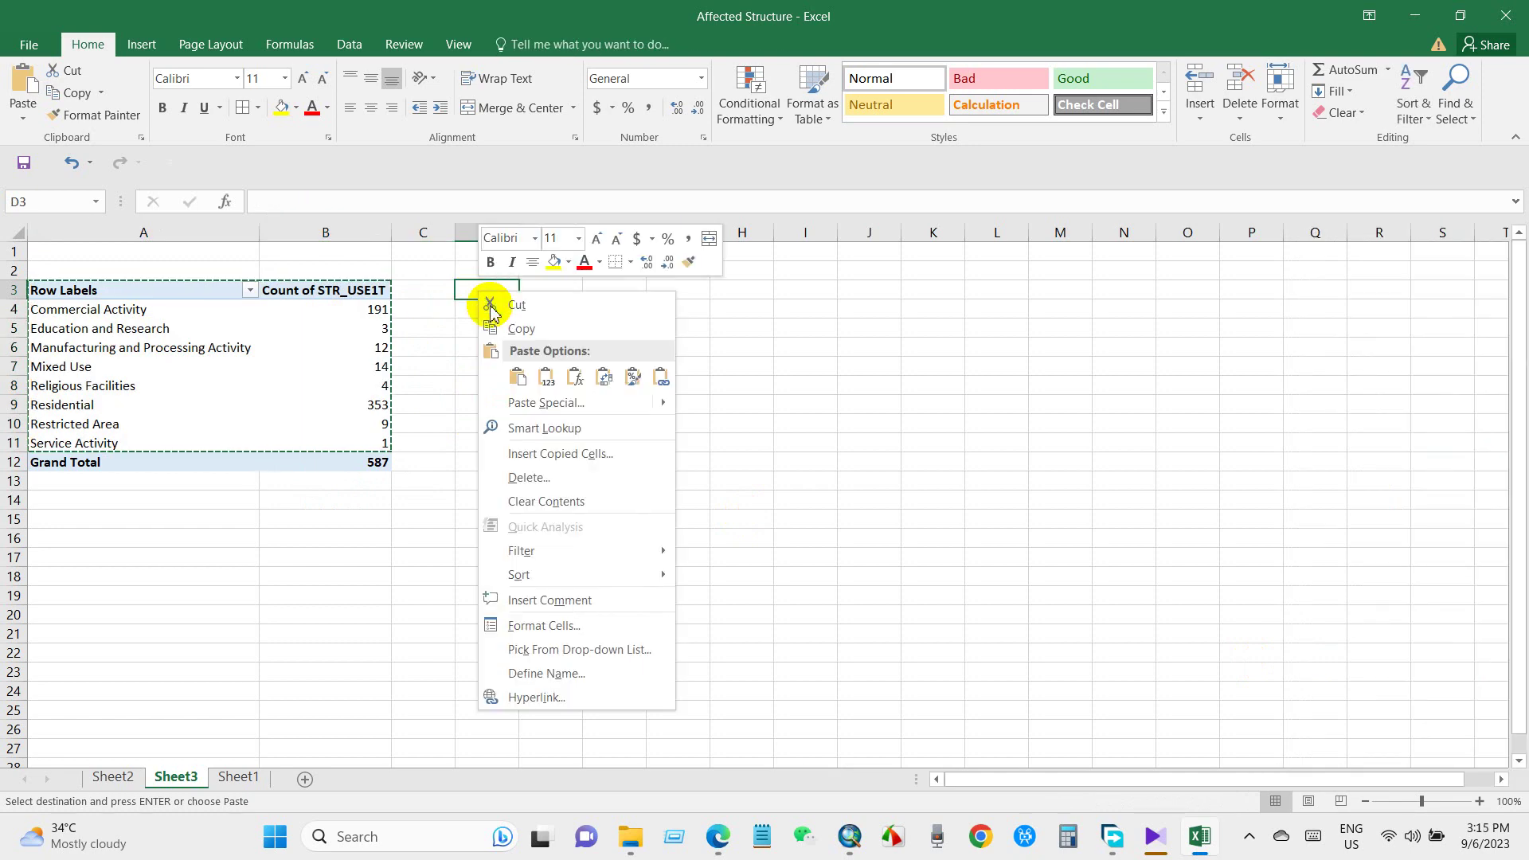
click(544, 379)
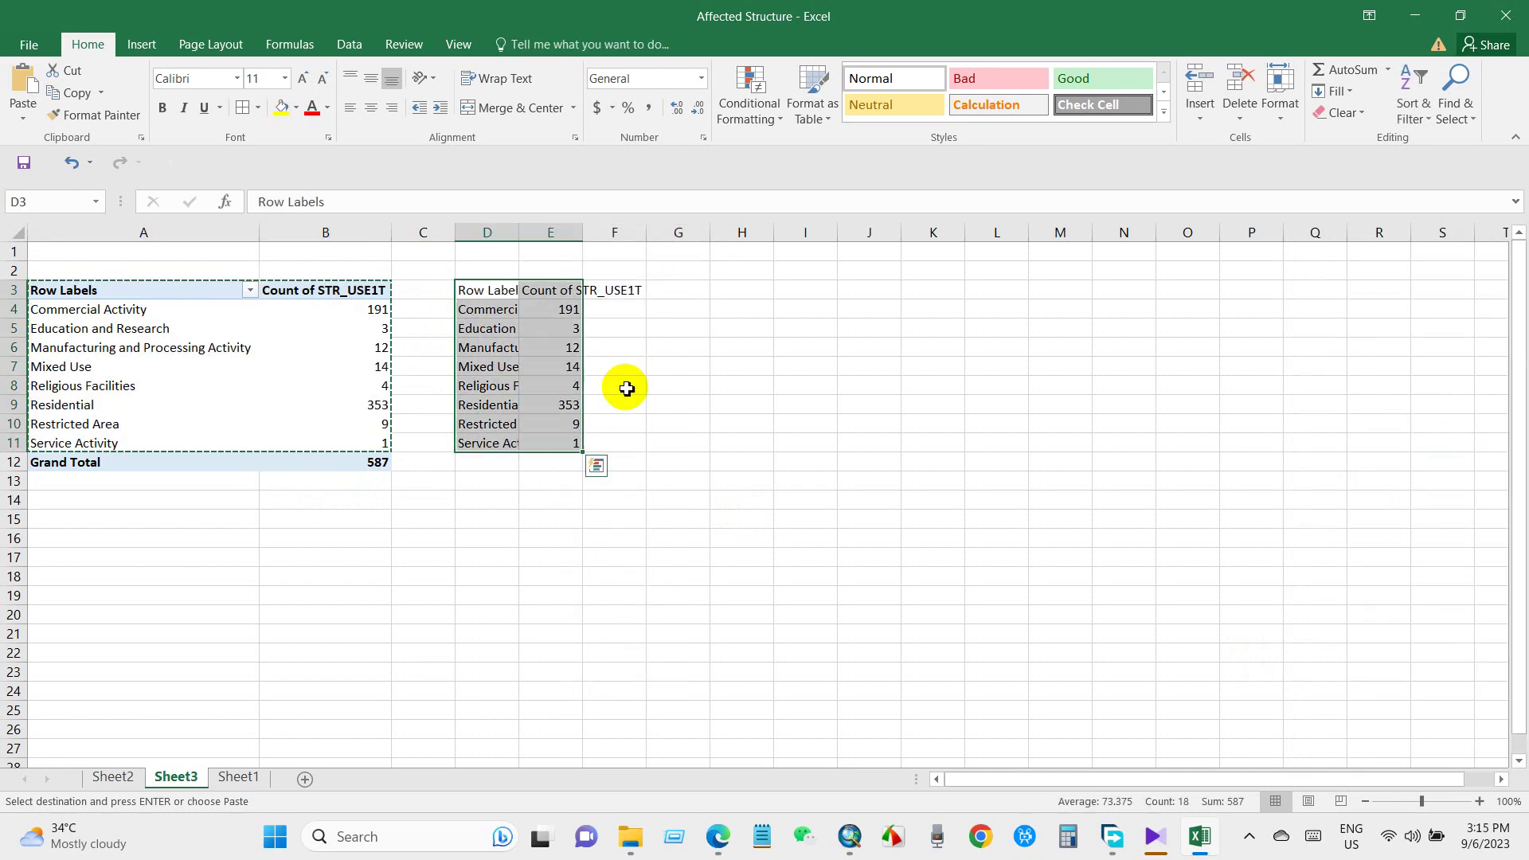
double_click(520, 232)
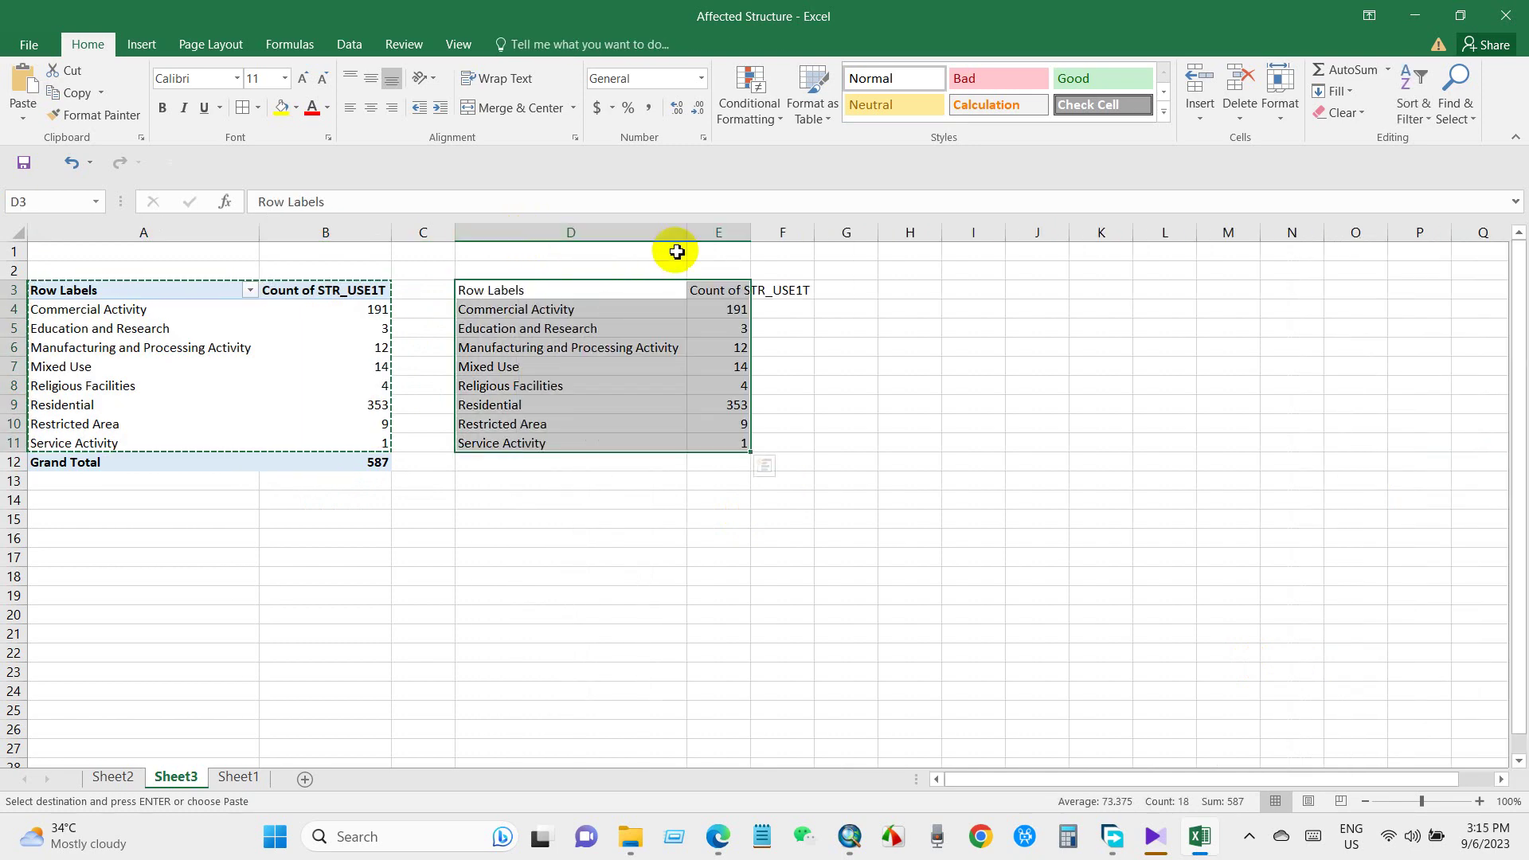
double_click(751, 230)
click(916, 347)
Rename the pasted table's headers to 'Number' in E3 and 'Type' in D3
click(776, 294)
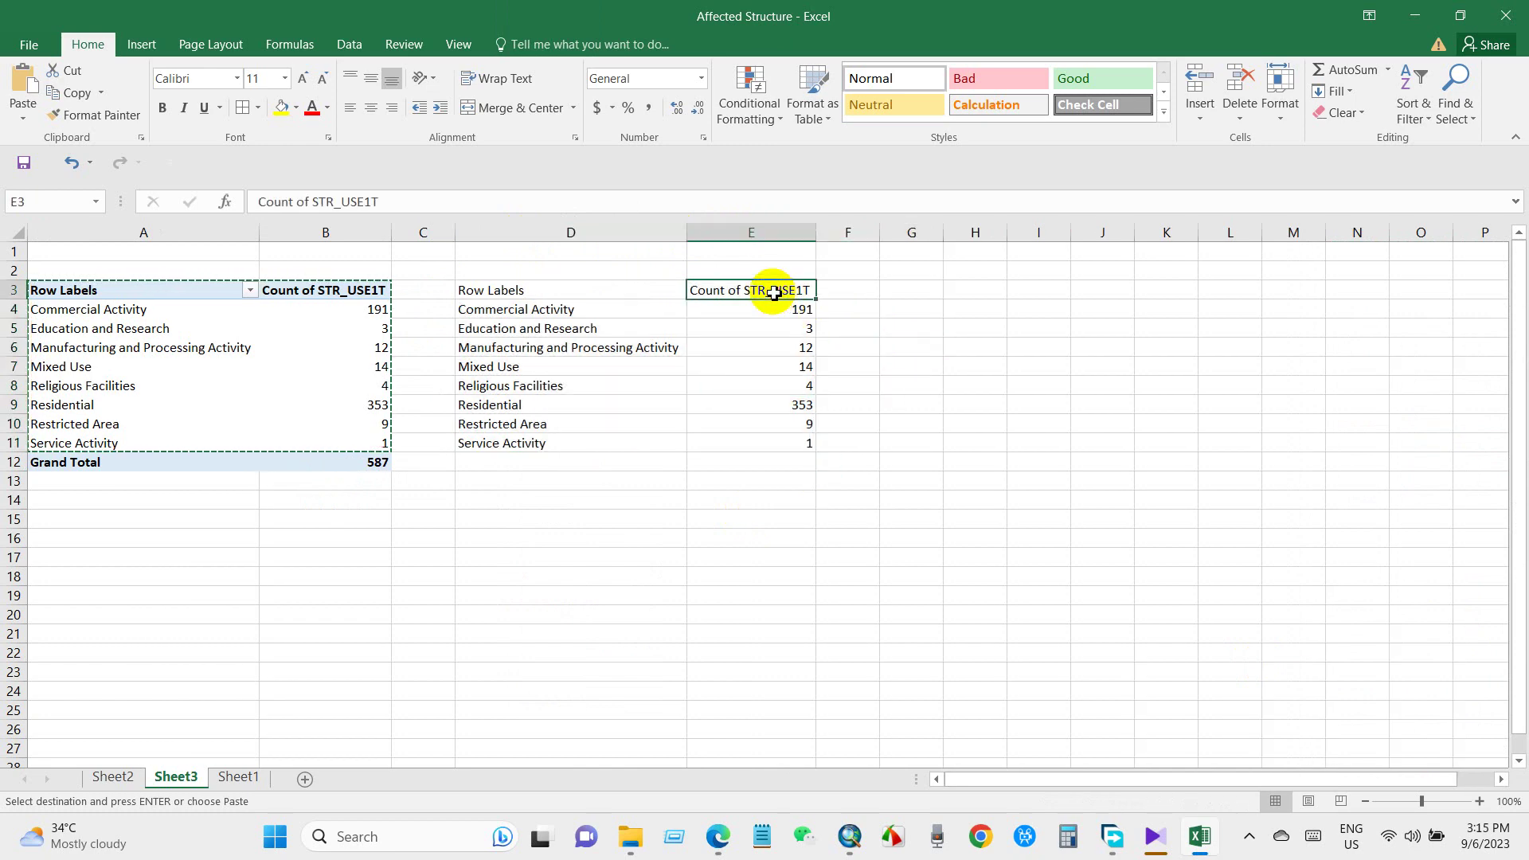
text(Number)
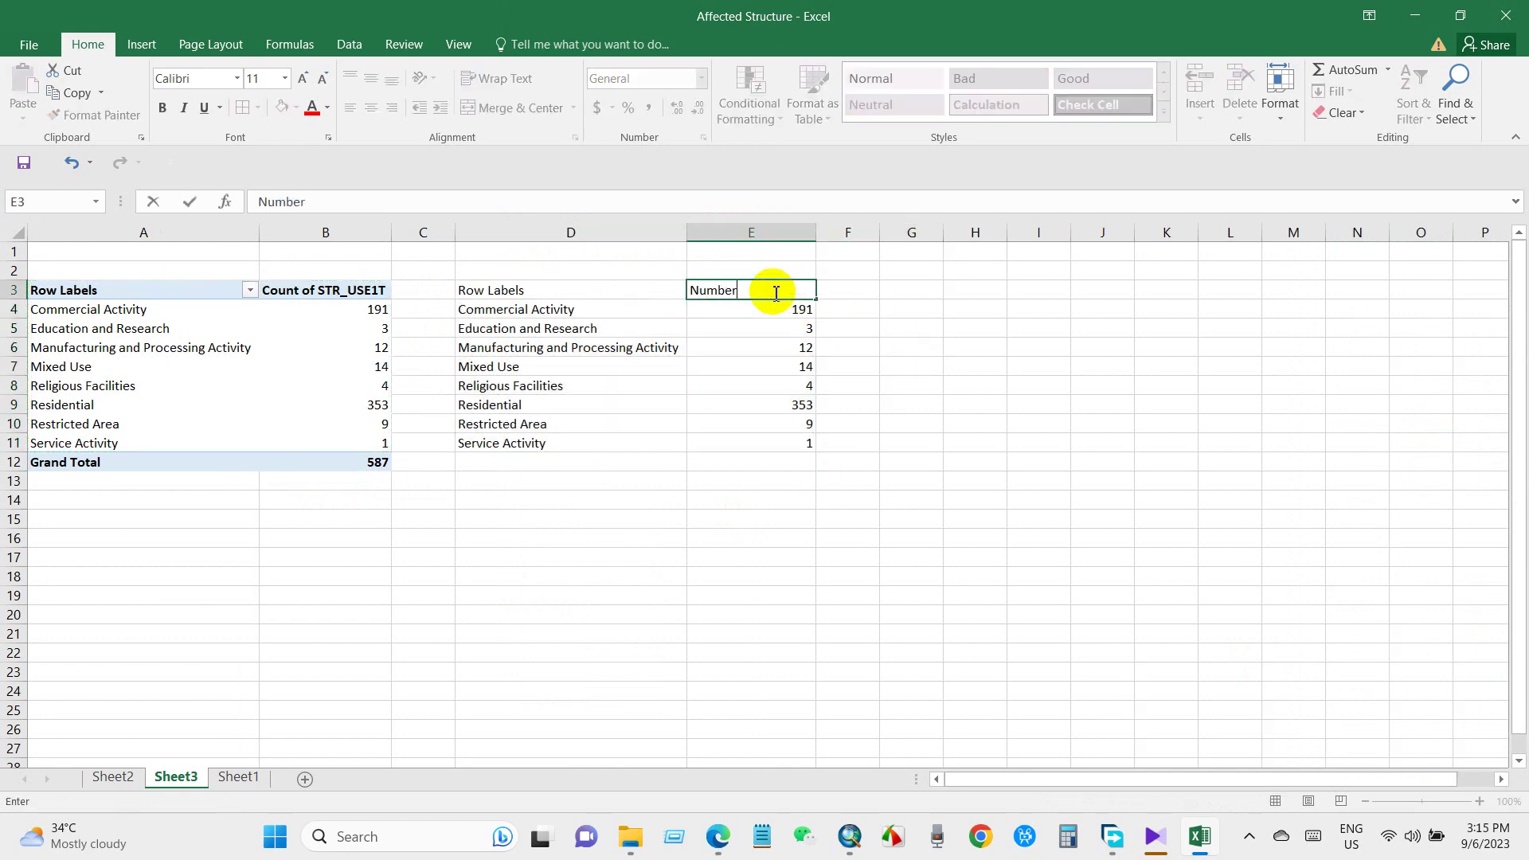
key(Return)
click(512, 292)
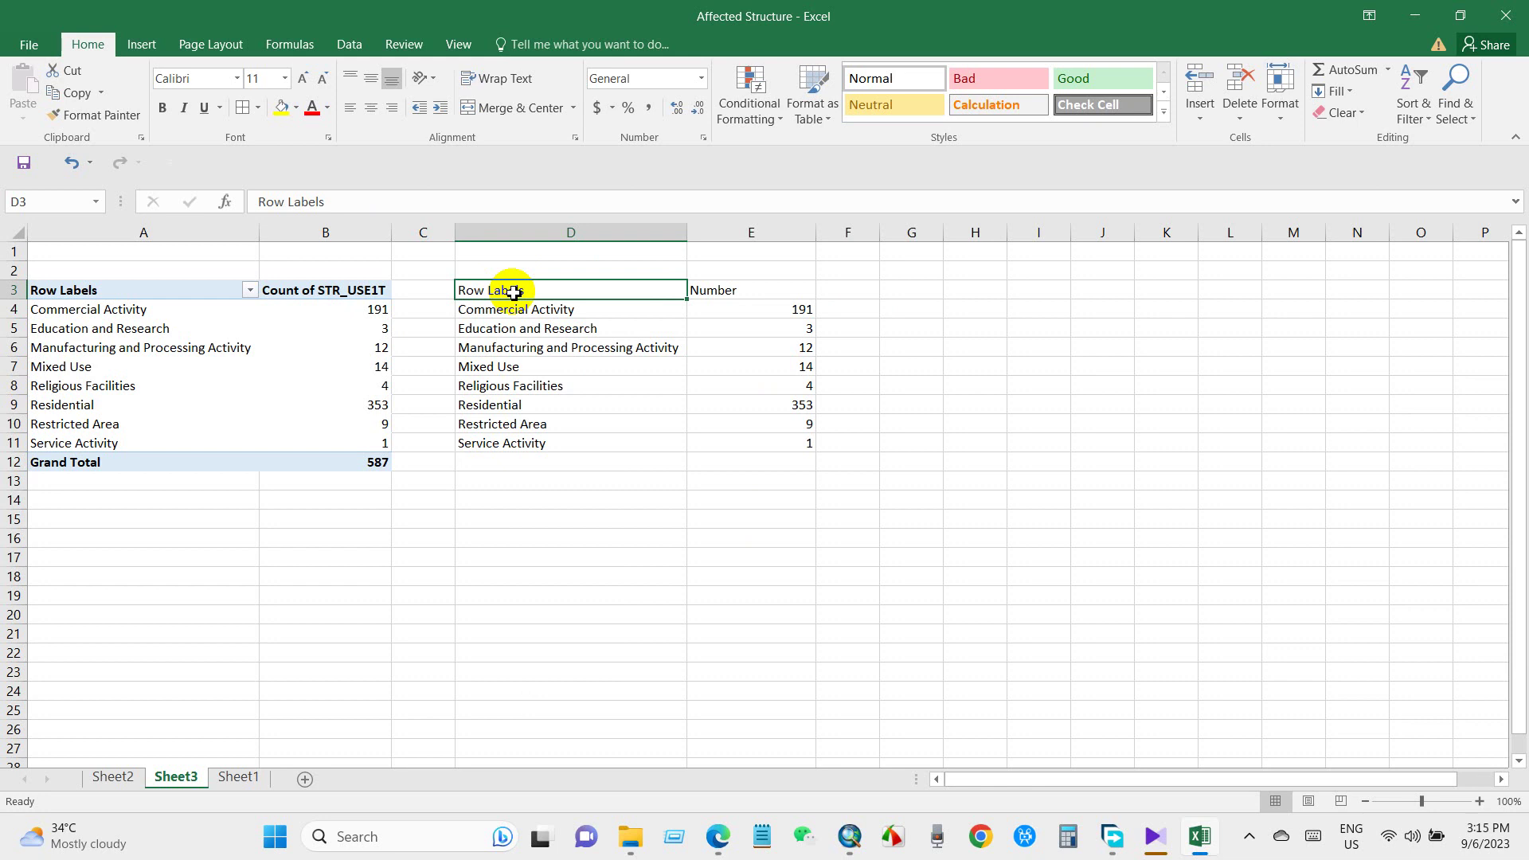
text(Type)
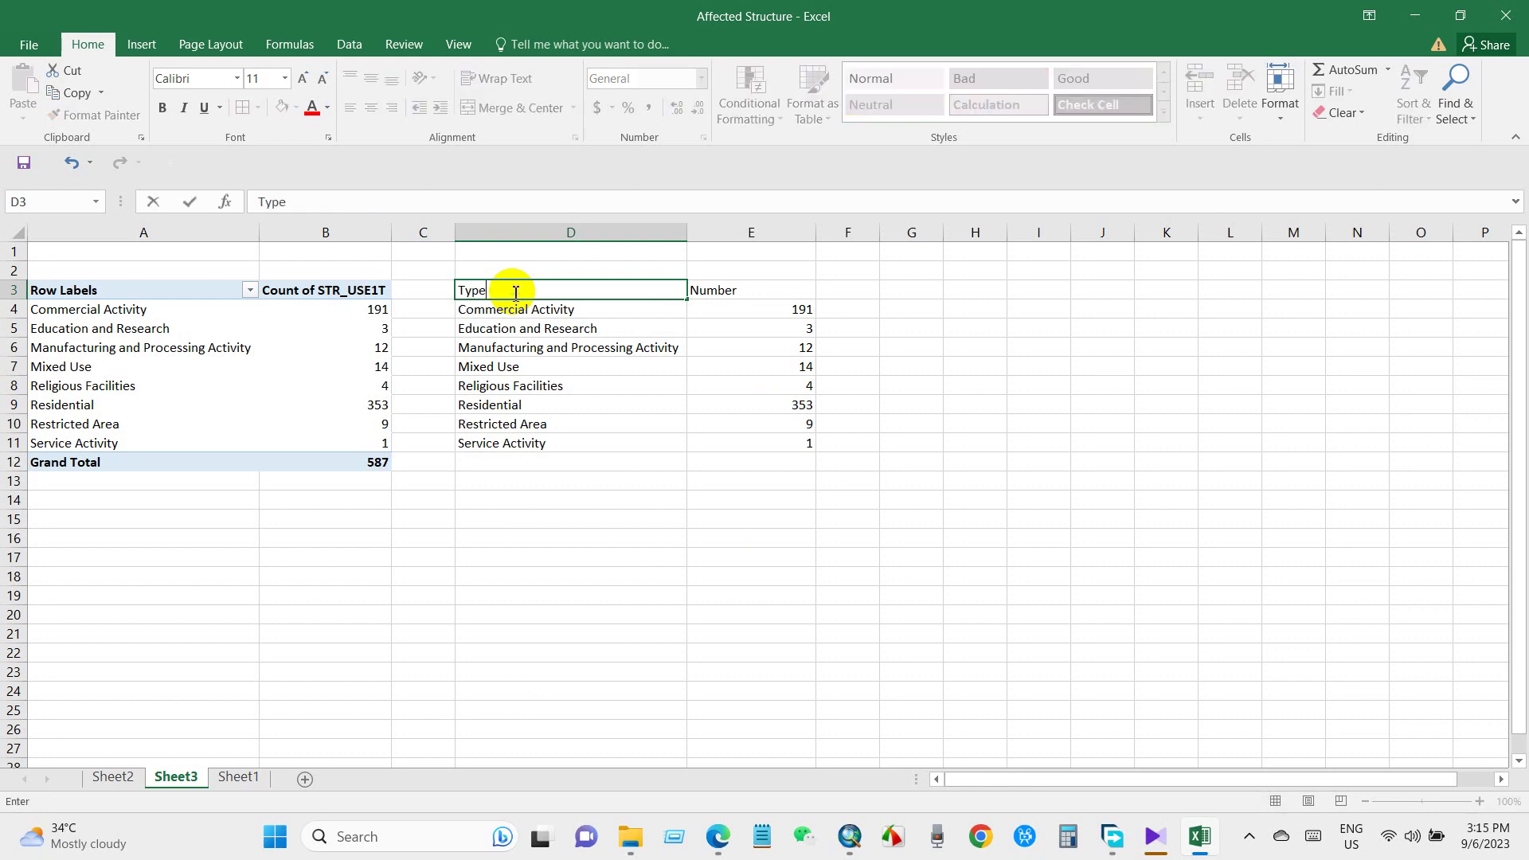
Apply All Borders to the Type/Number table D3:E11
click(562, 502)
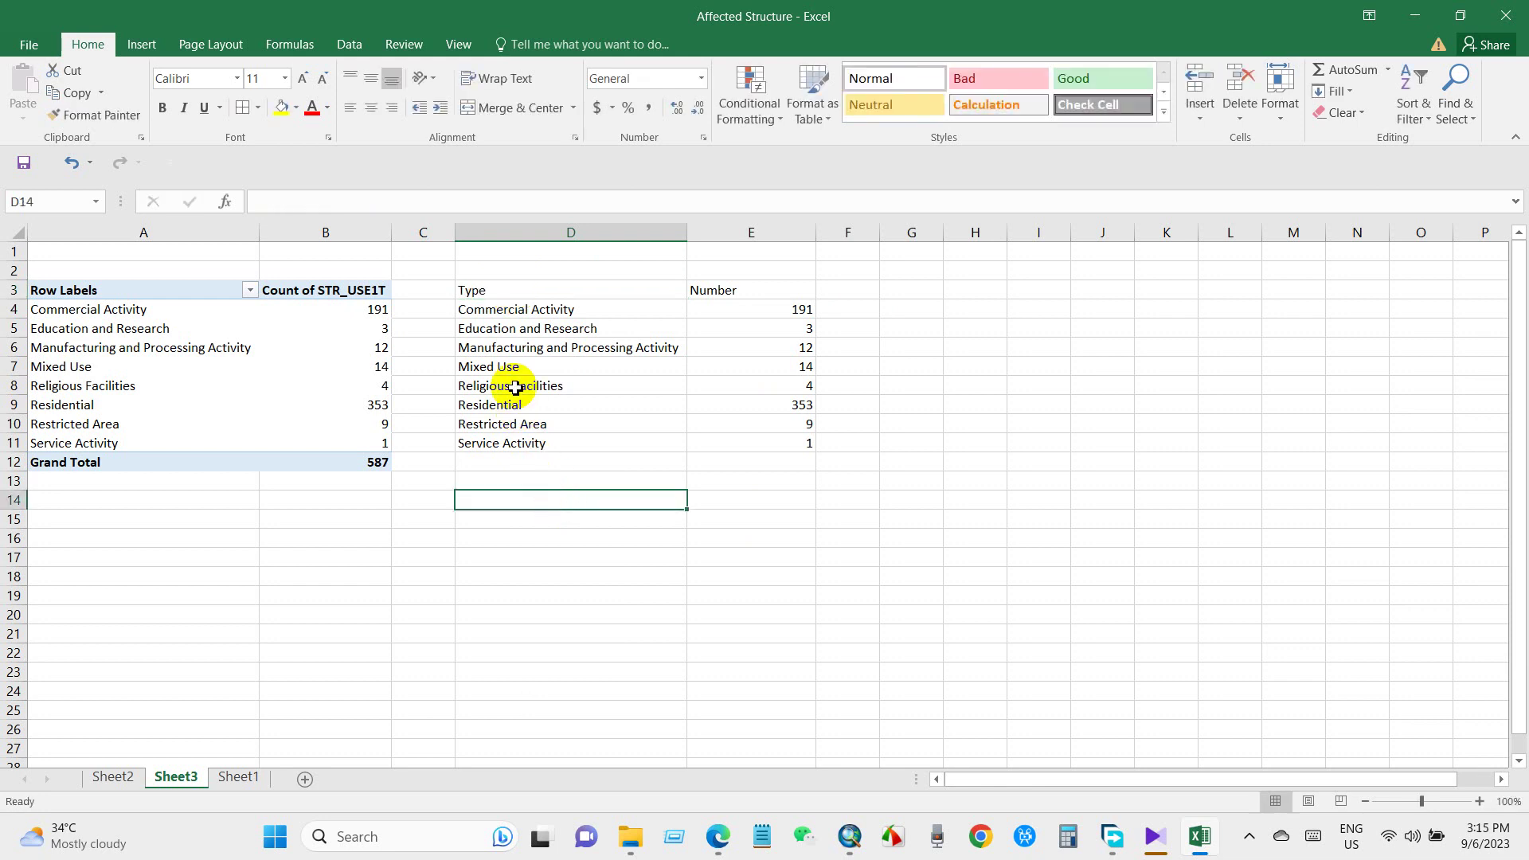
drag(484, 286, 796, 443)
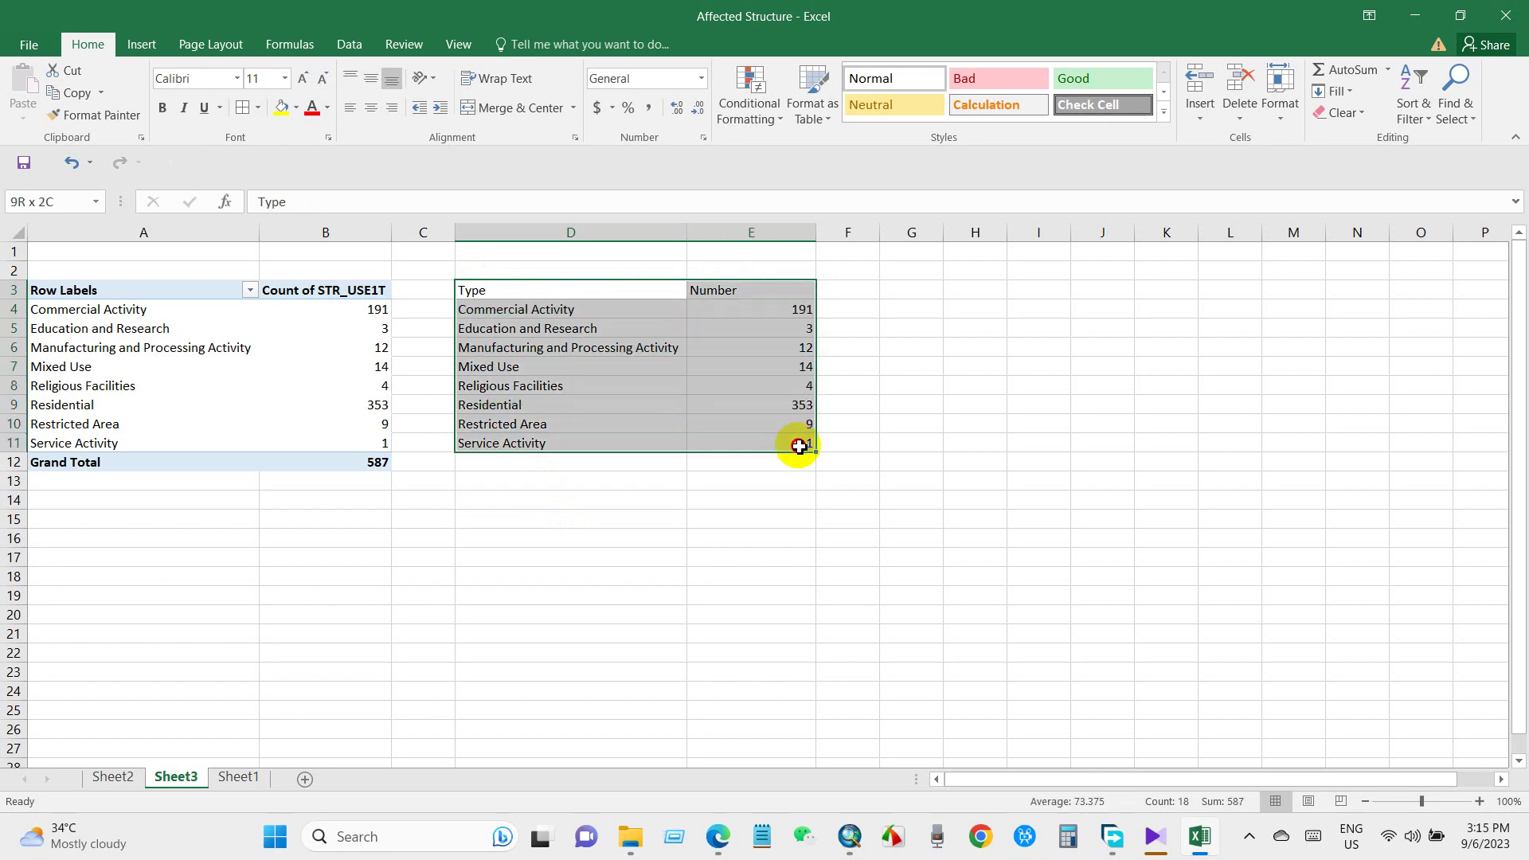
click(247, 112)
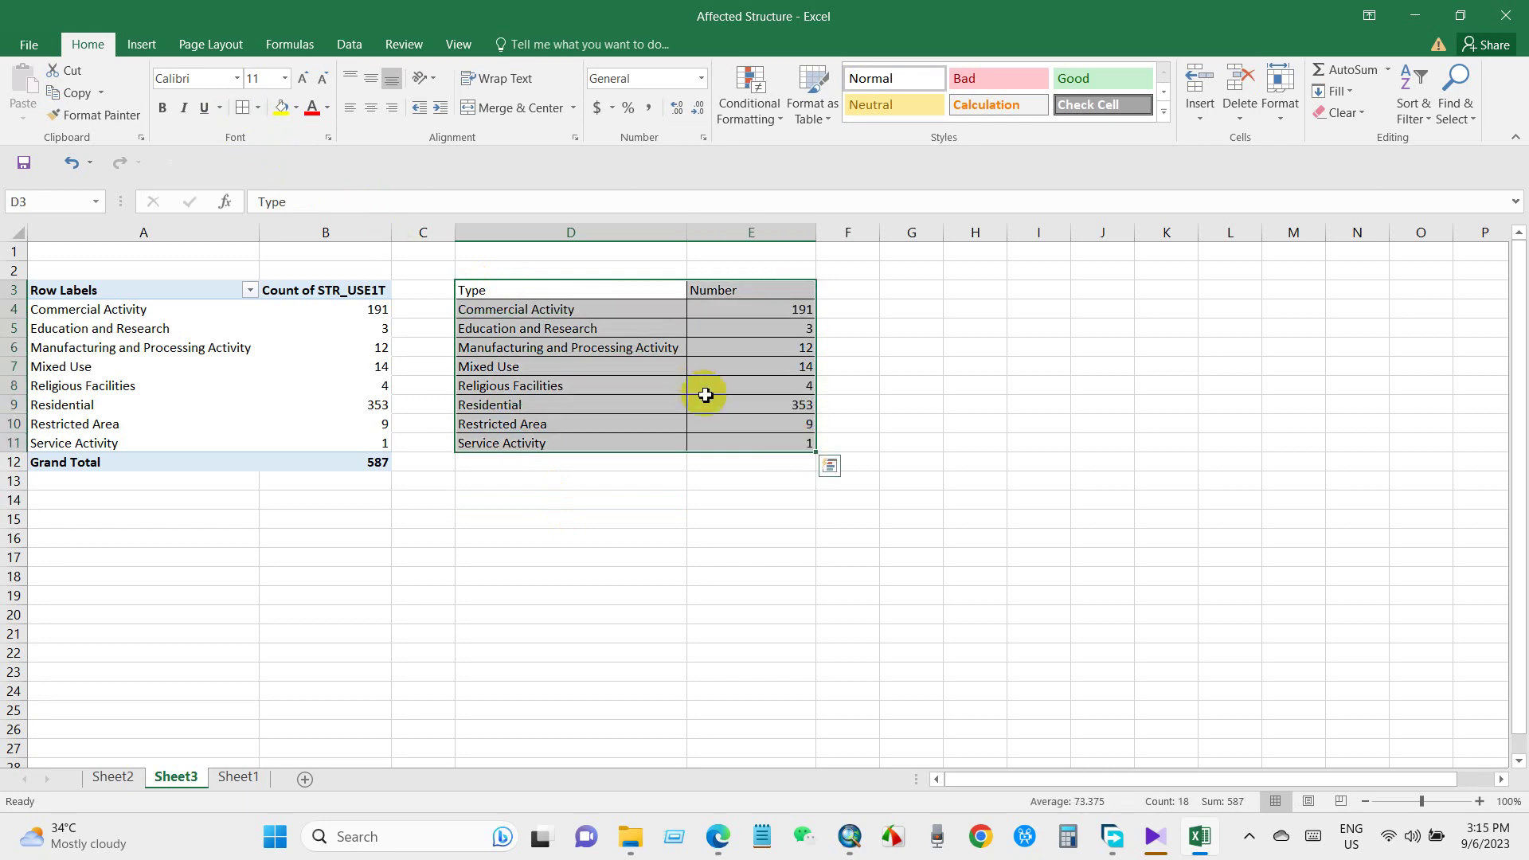
Insert a pie chart from the Type/Number table and place it to the right
click(151, 45)
click(652, 88)
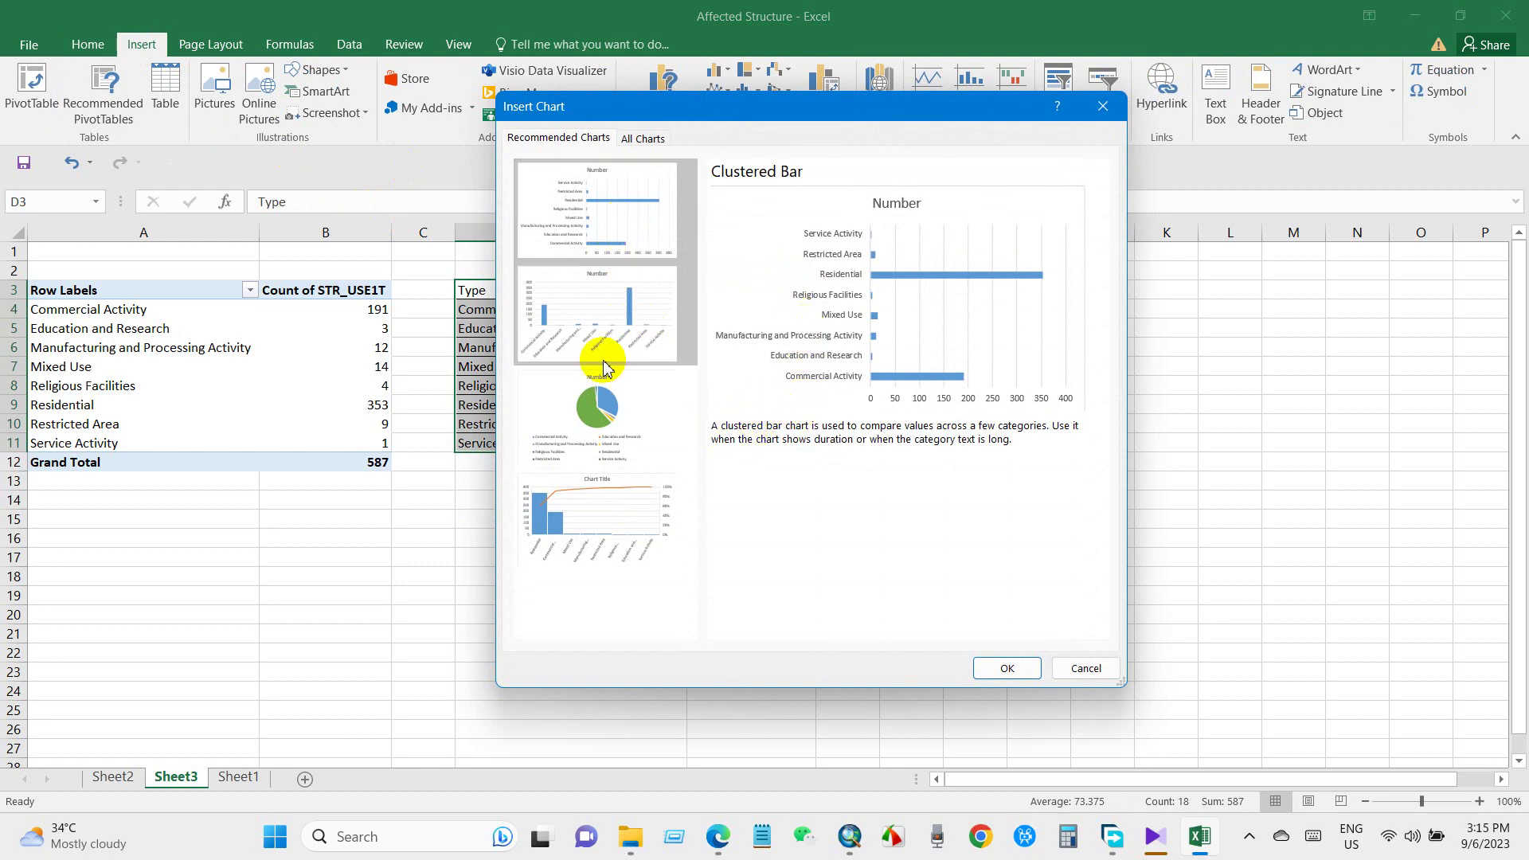
click(599, 415)
click(988, 670)
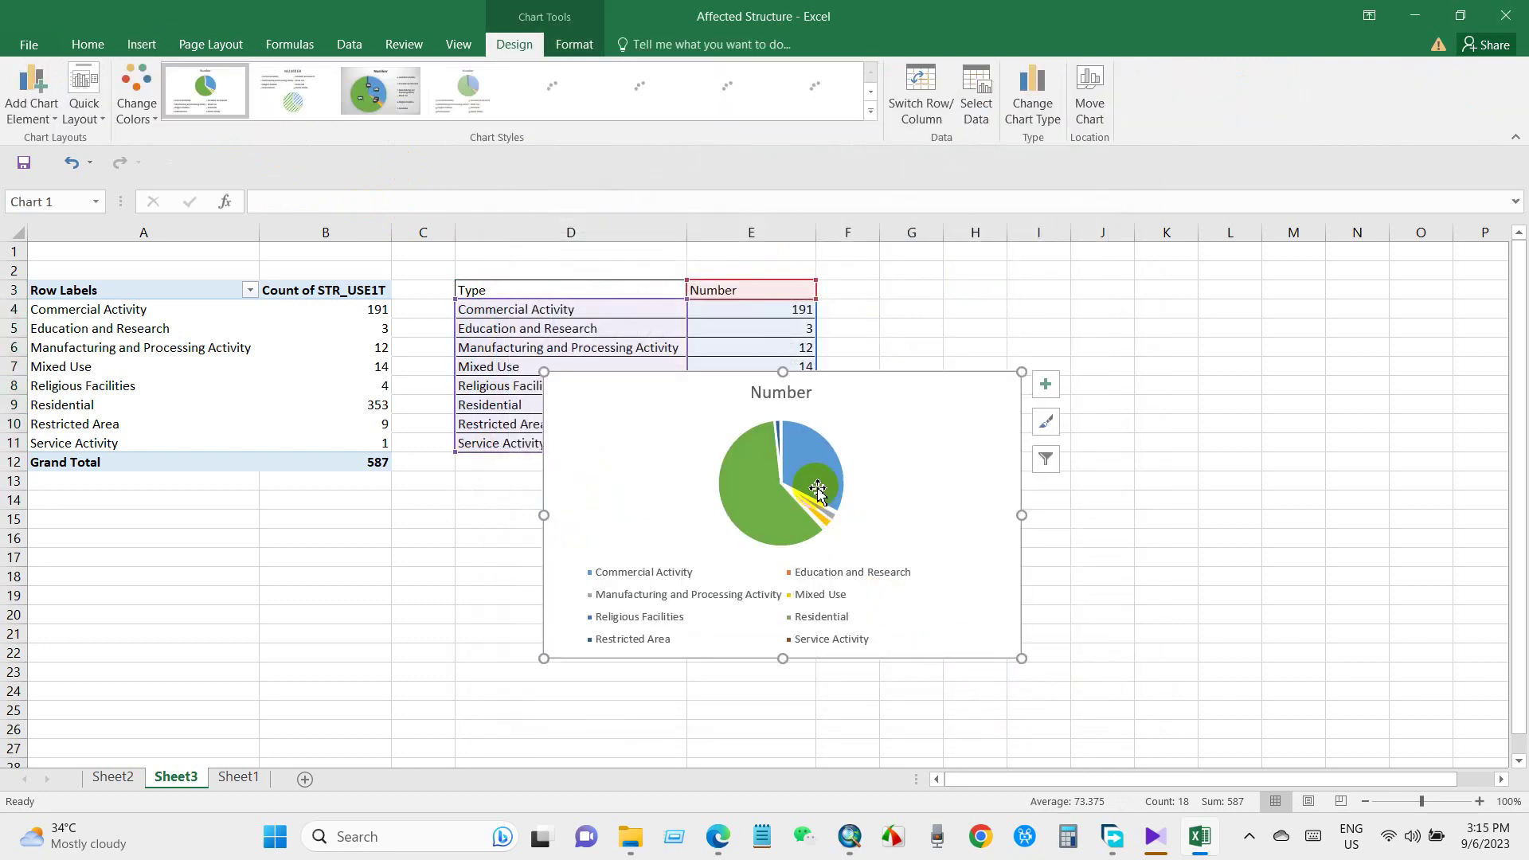
drag(818, 492, 1436, 663)
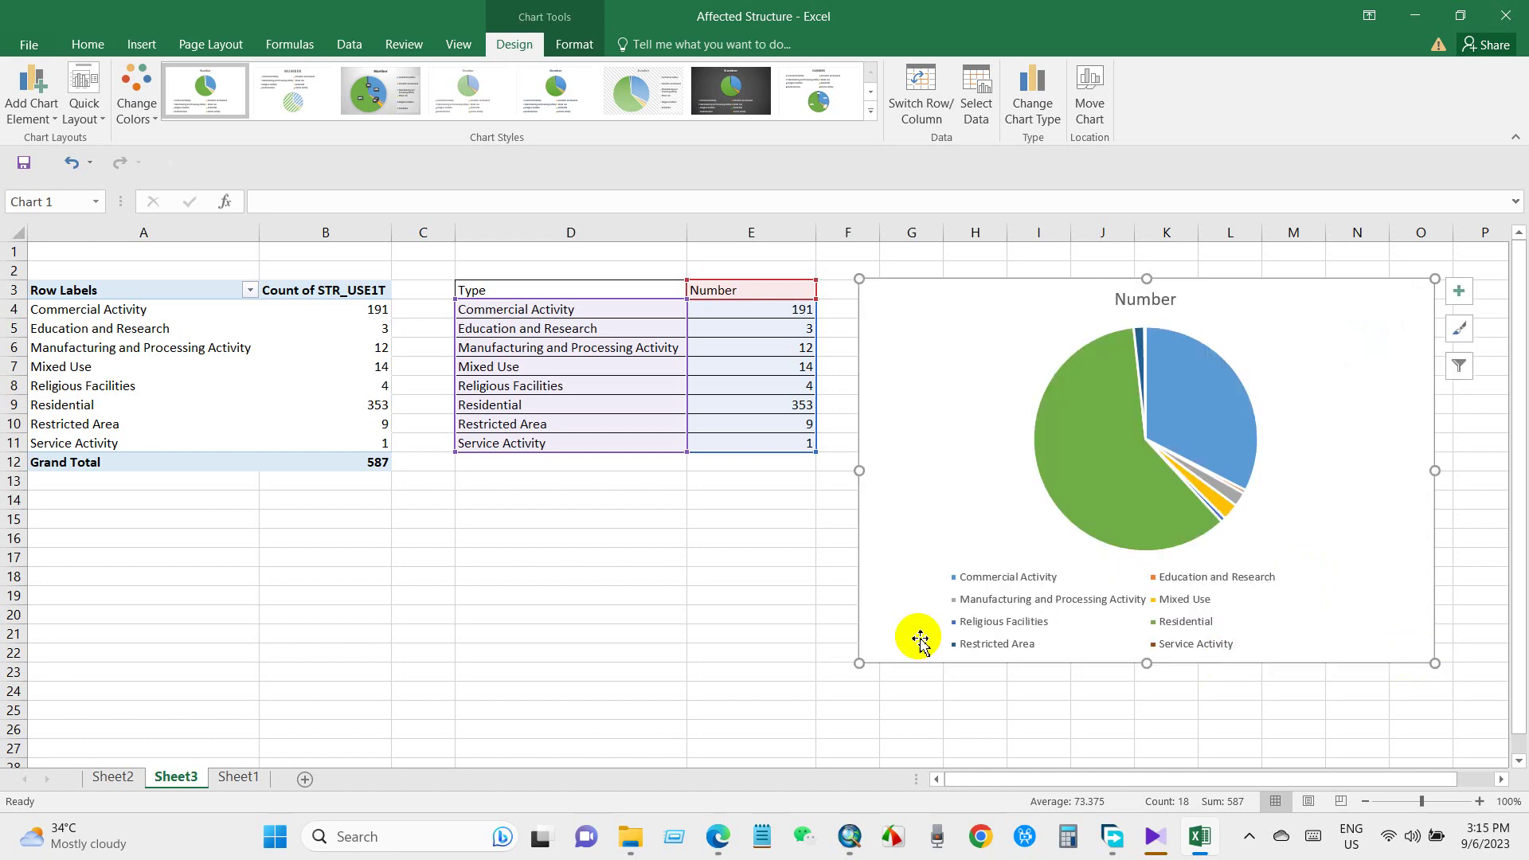
click(795, 607)
Give the pie chart the hatched style with percentage labels, then return to Sheet2
click(1043, 437)
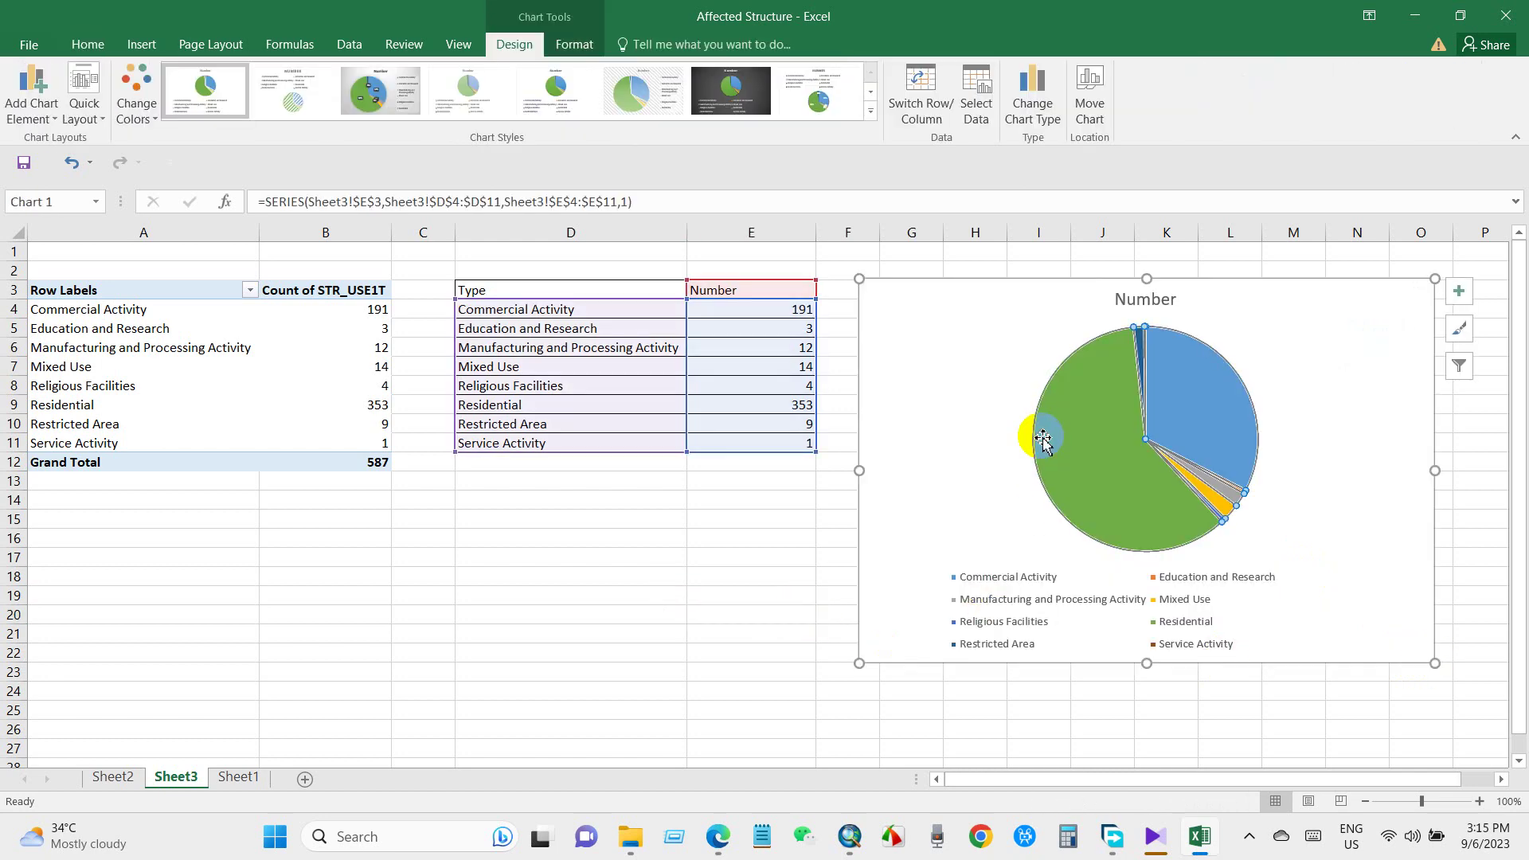
click(645, 108)
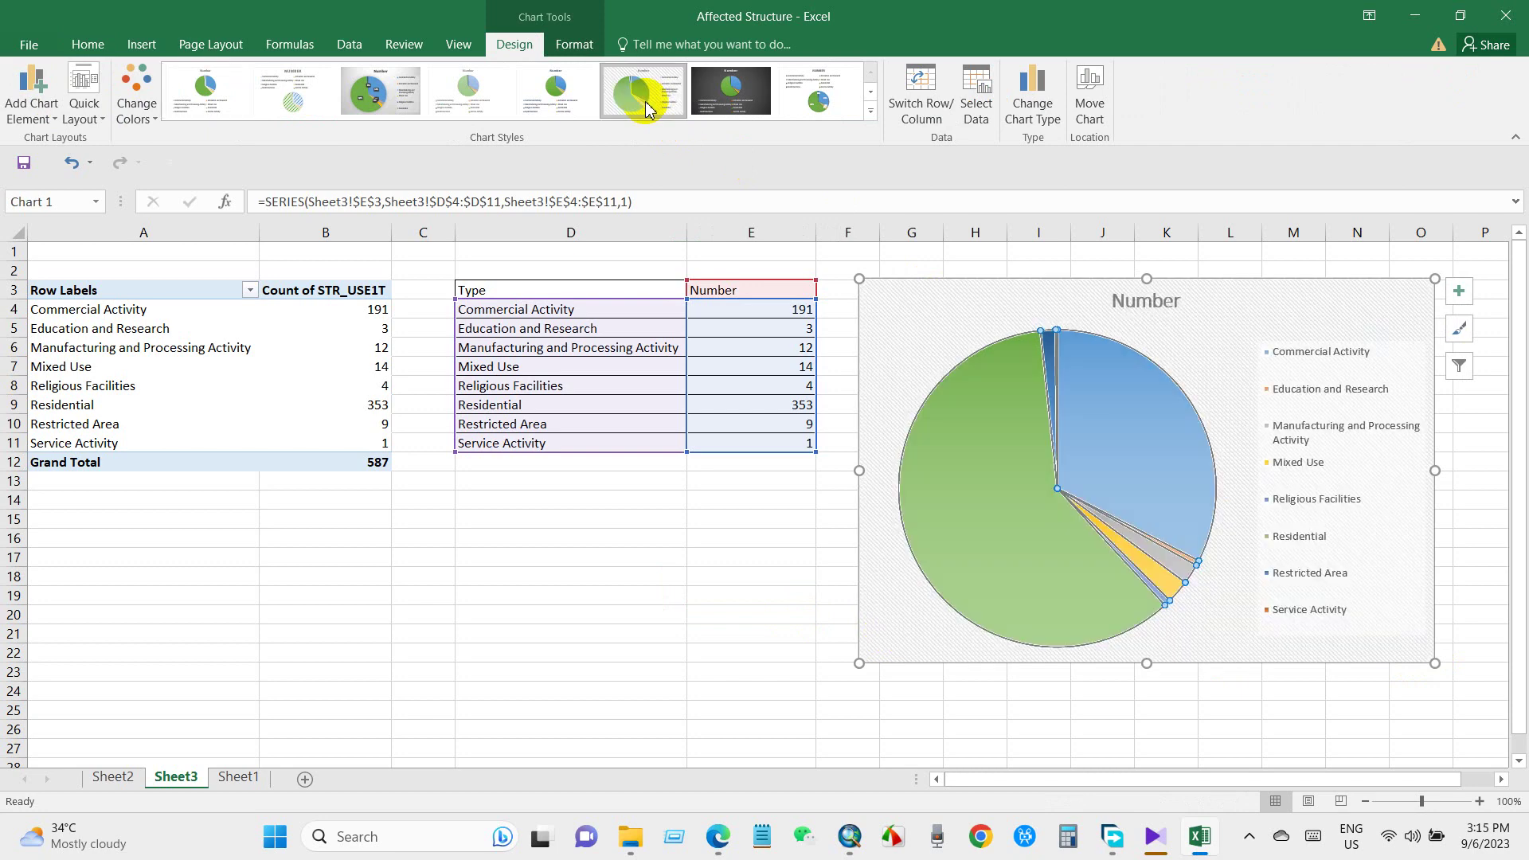
click(375, 97)
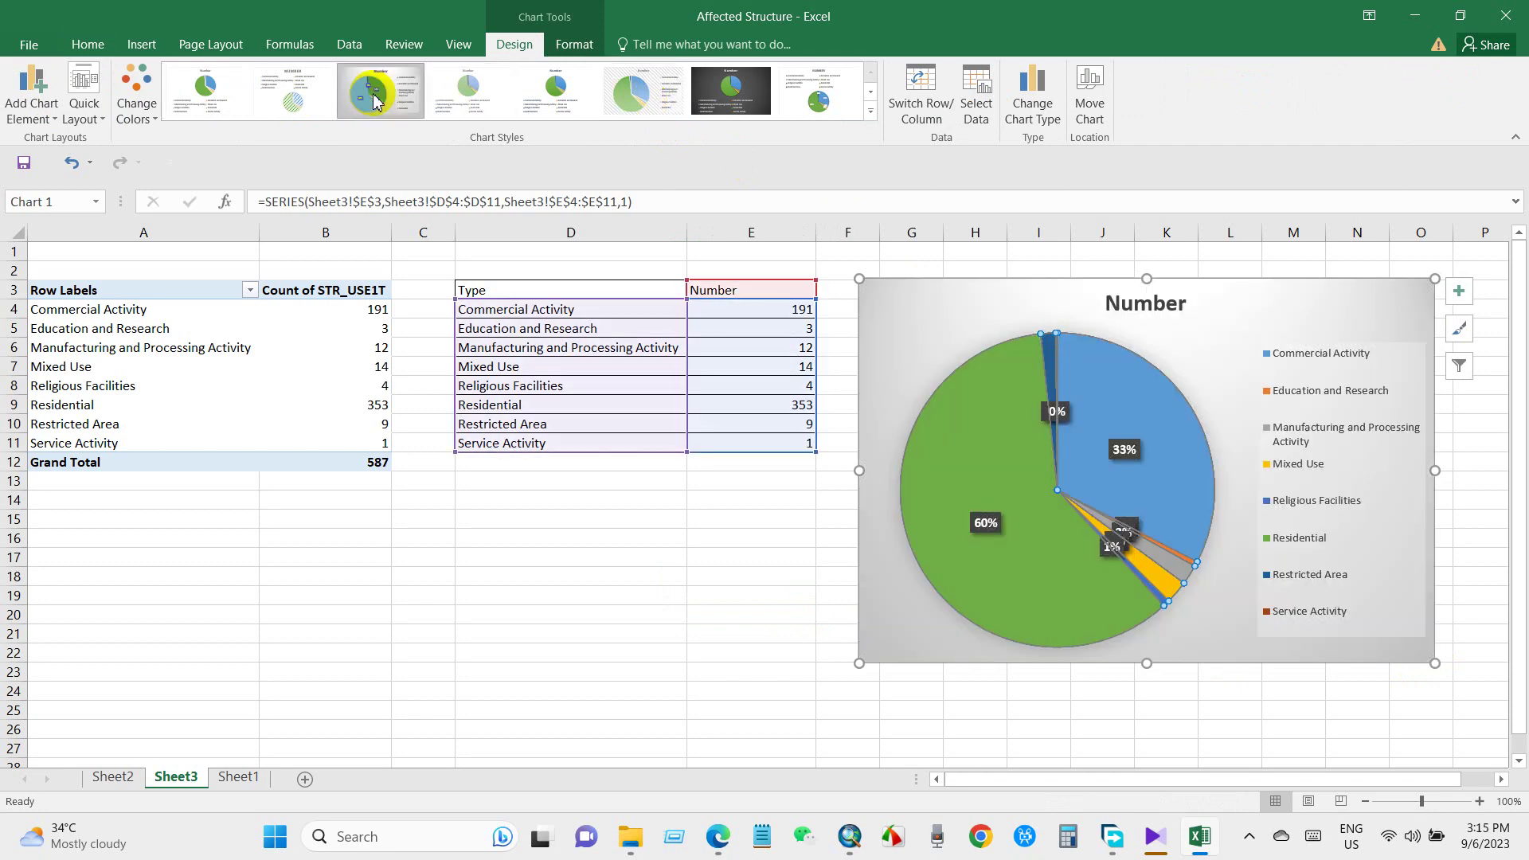
click(646, 97)
click(734, 538)
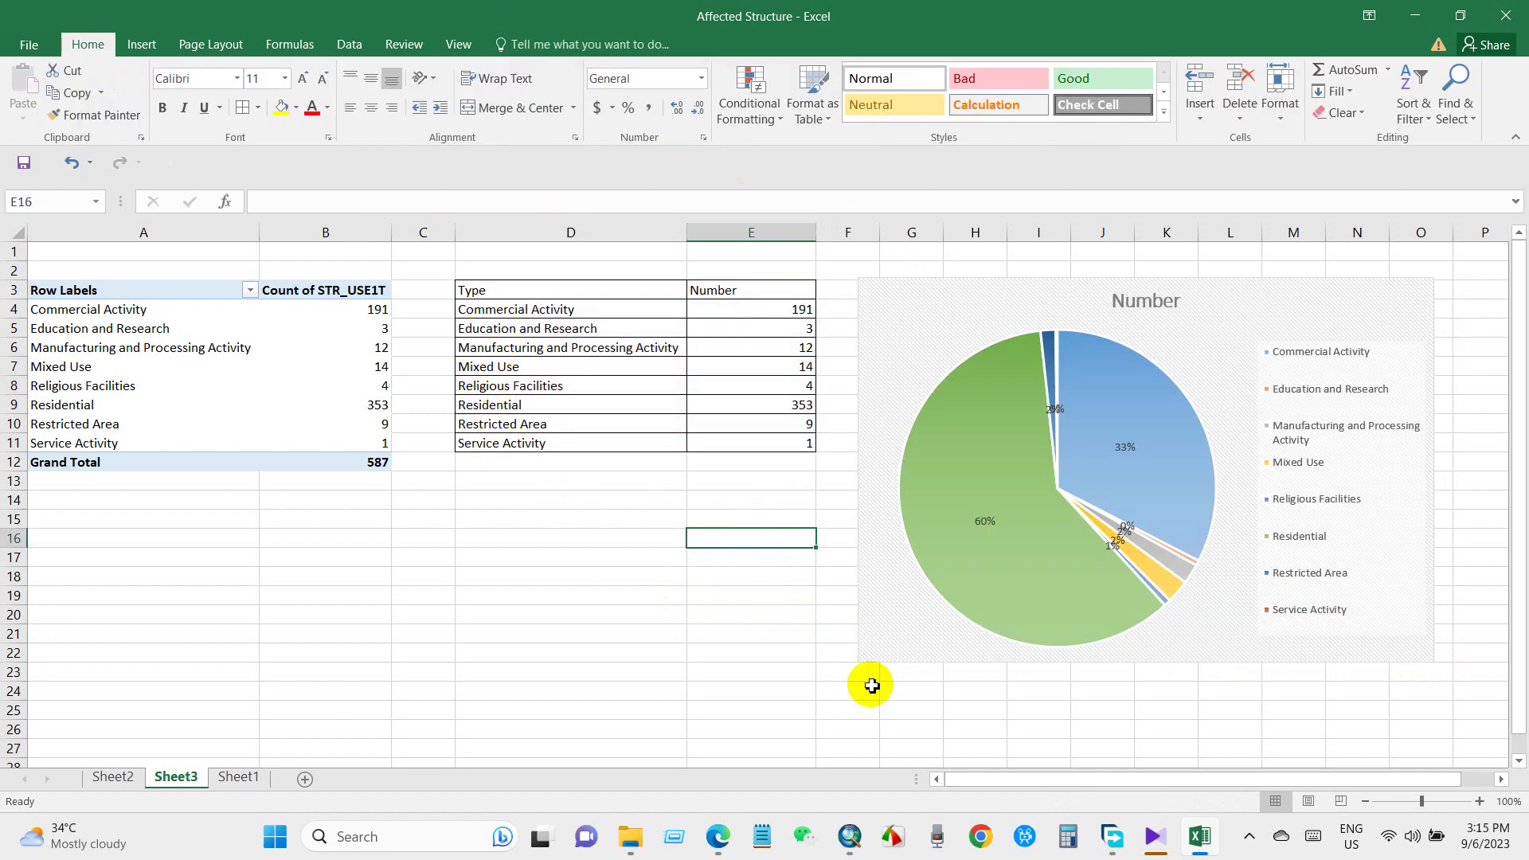
click(113, 776)
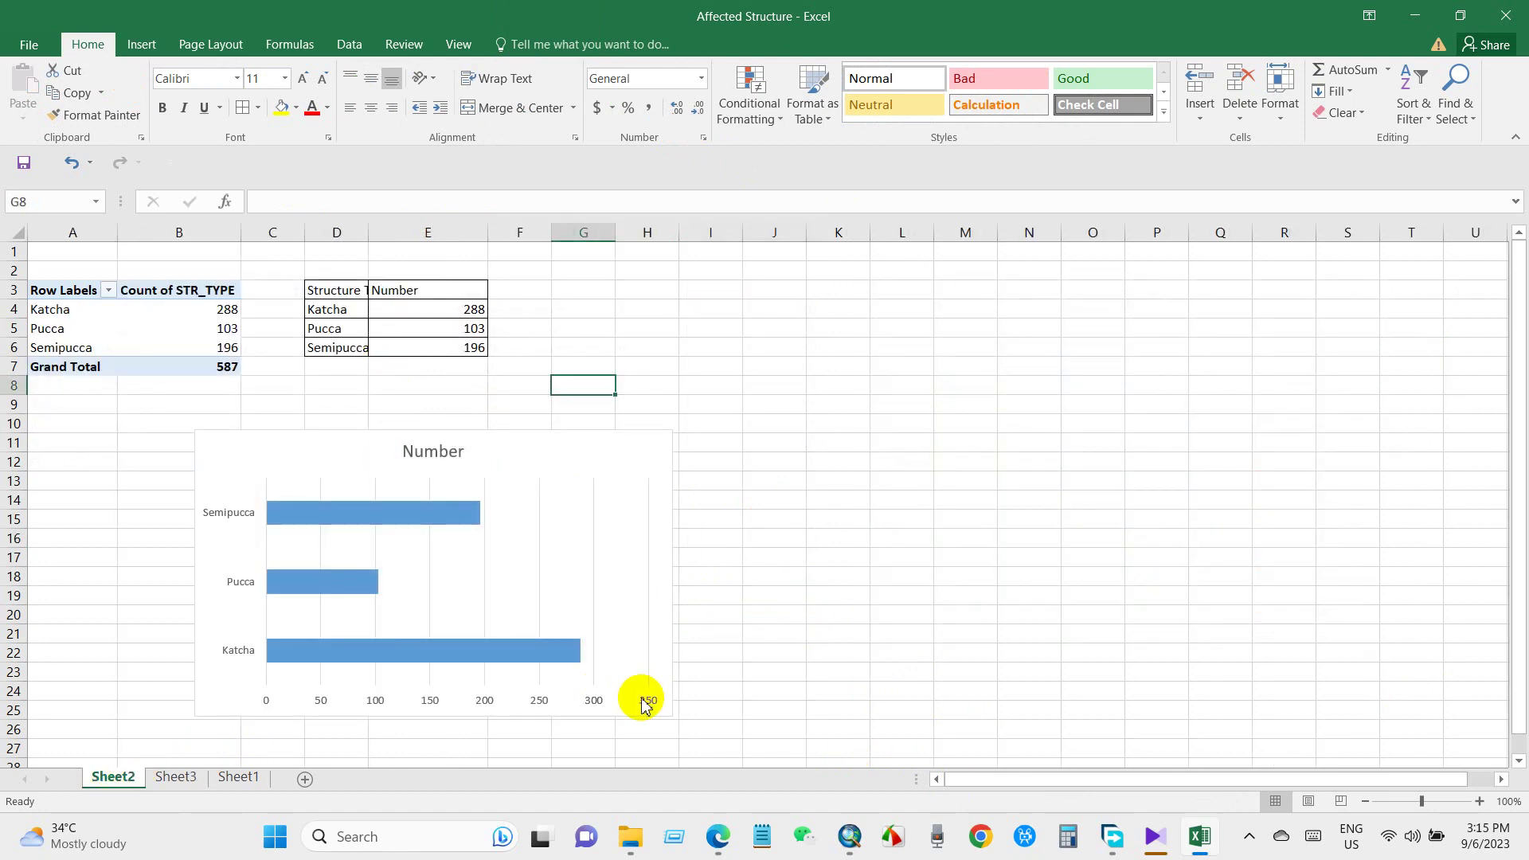
Back in ArcMap, close the attribute table and clear the Affected Structure feature selection
click(844, 847)
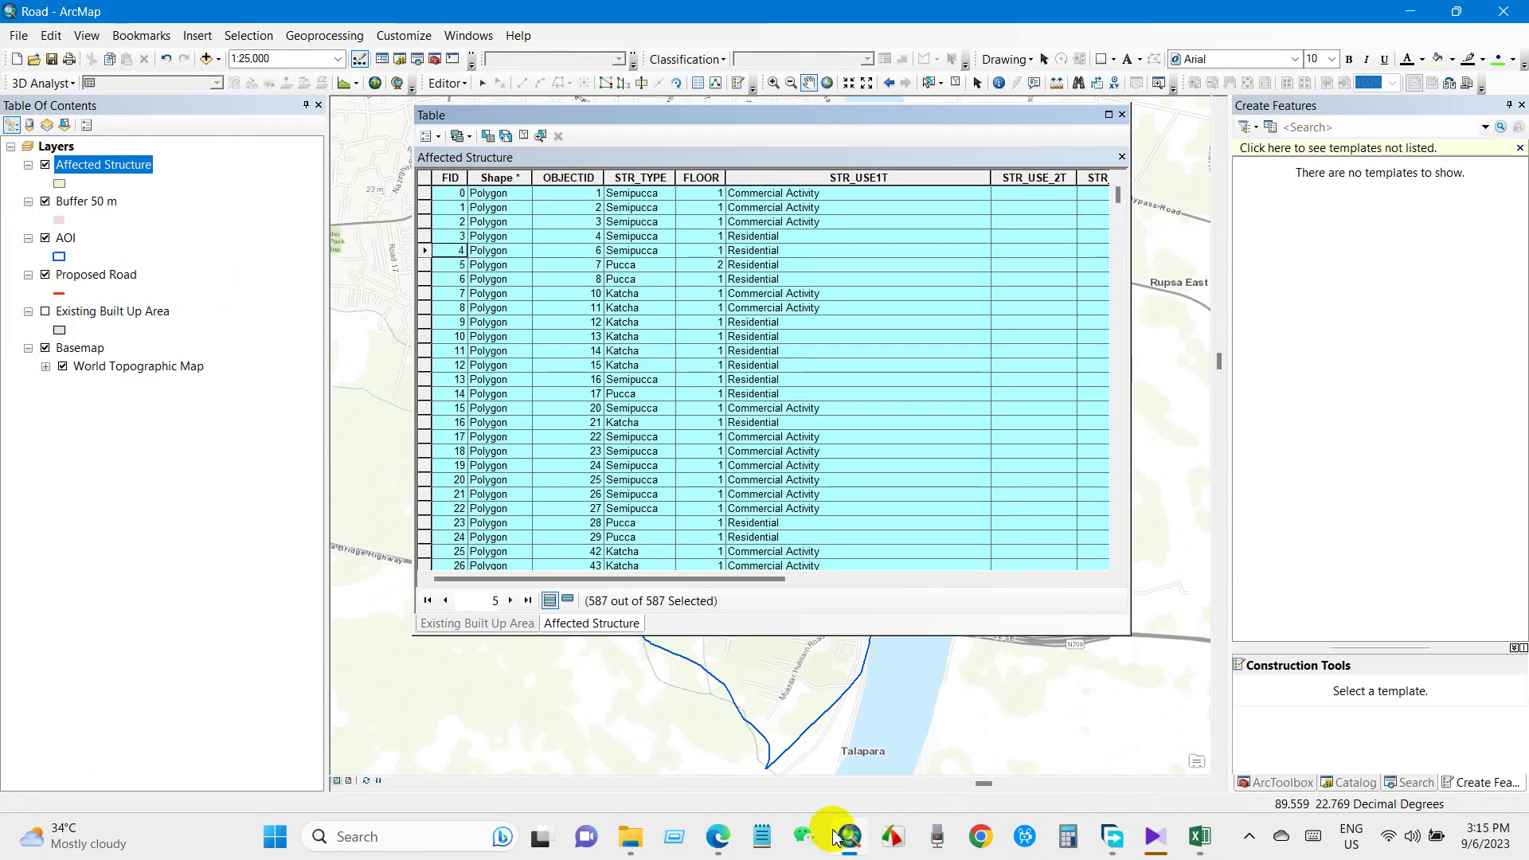
click(1127, 115)
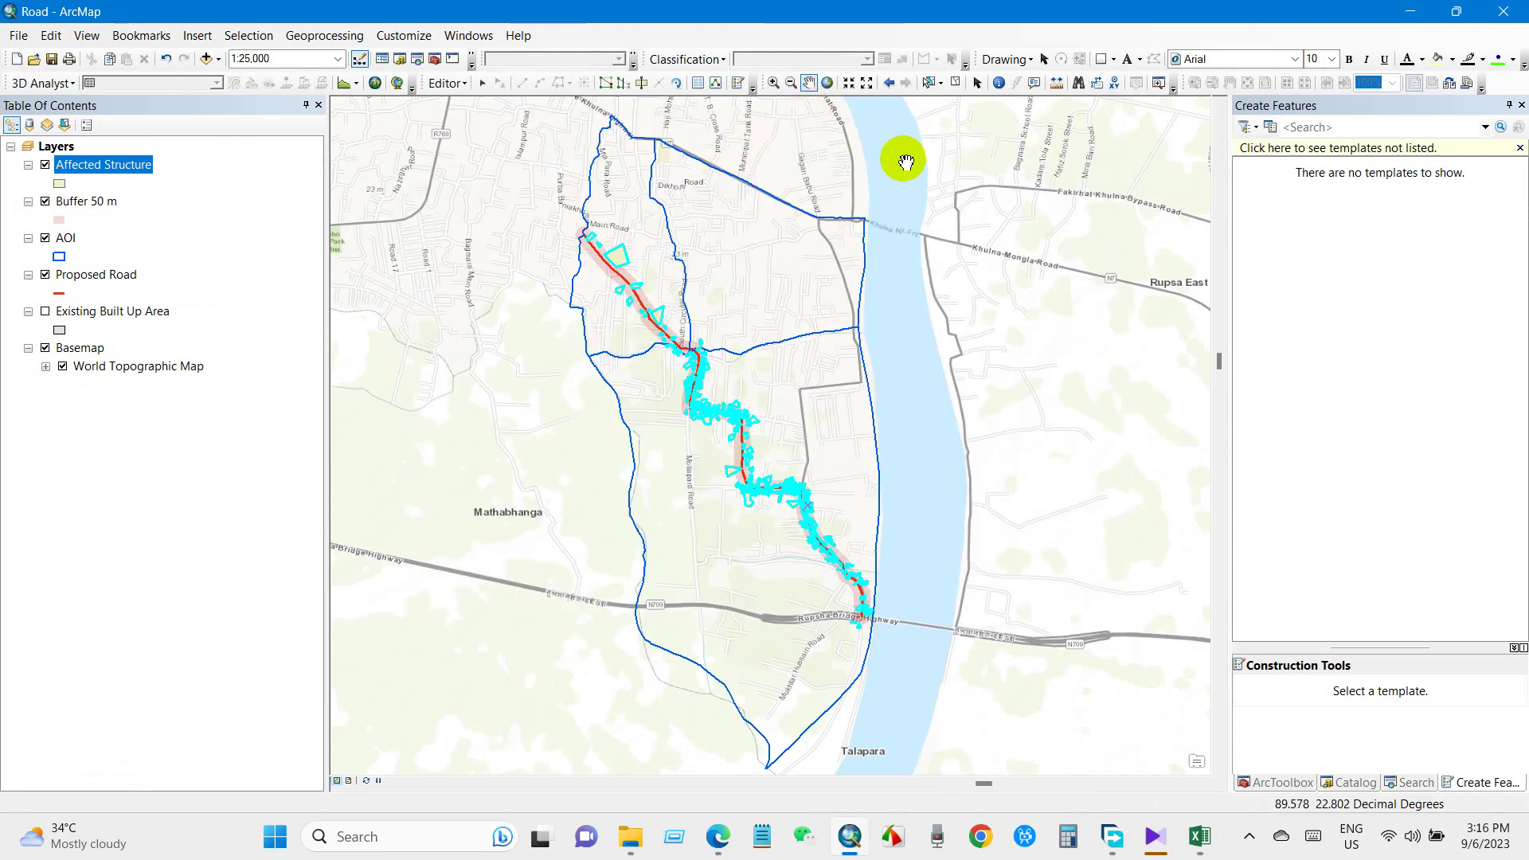
click(956, 83)
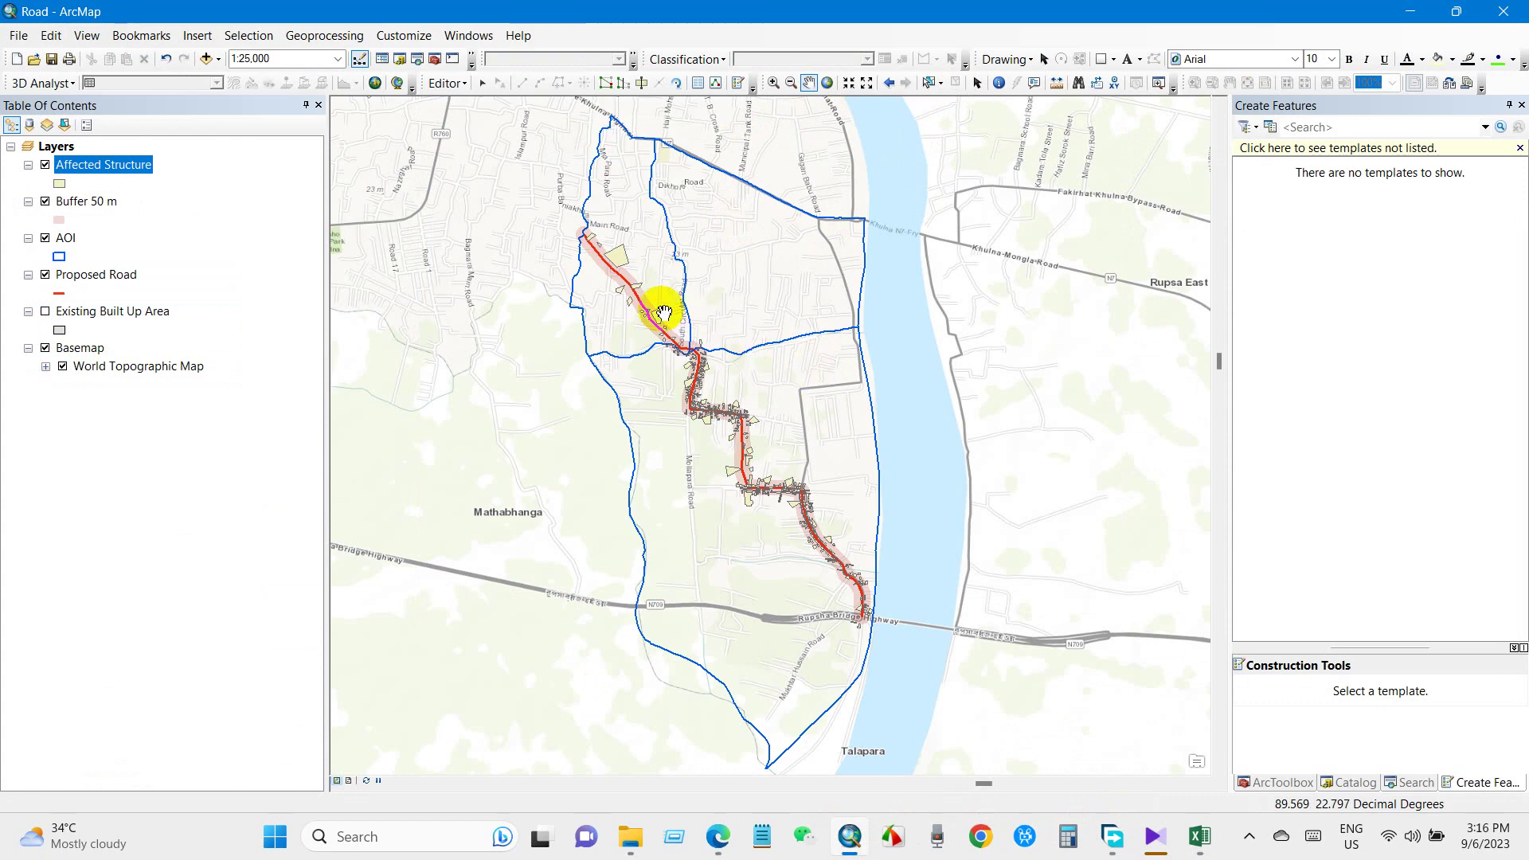
Review the Affected Structure symbol choices without changes and select the layer in the table of contents
click(61, 184)
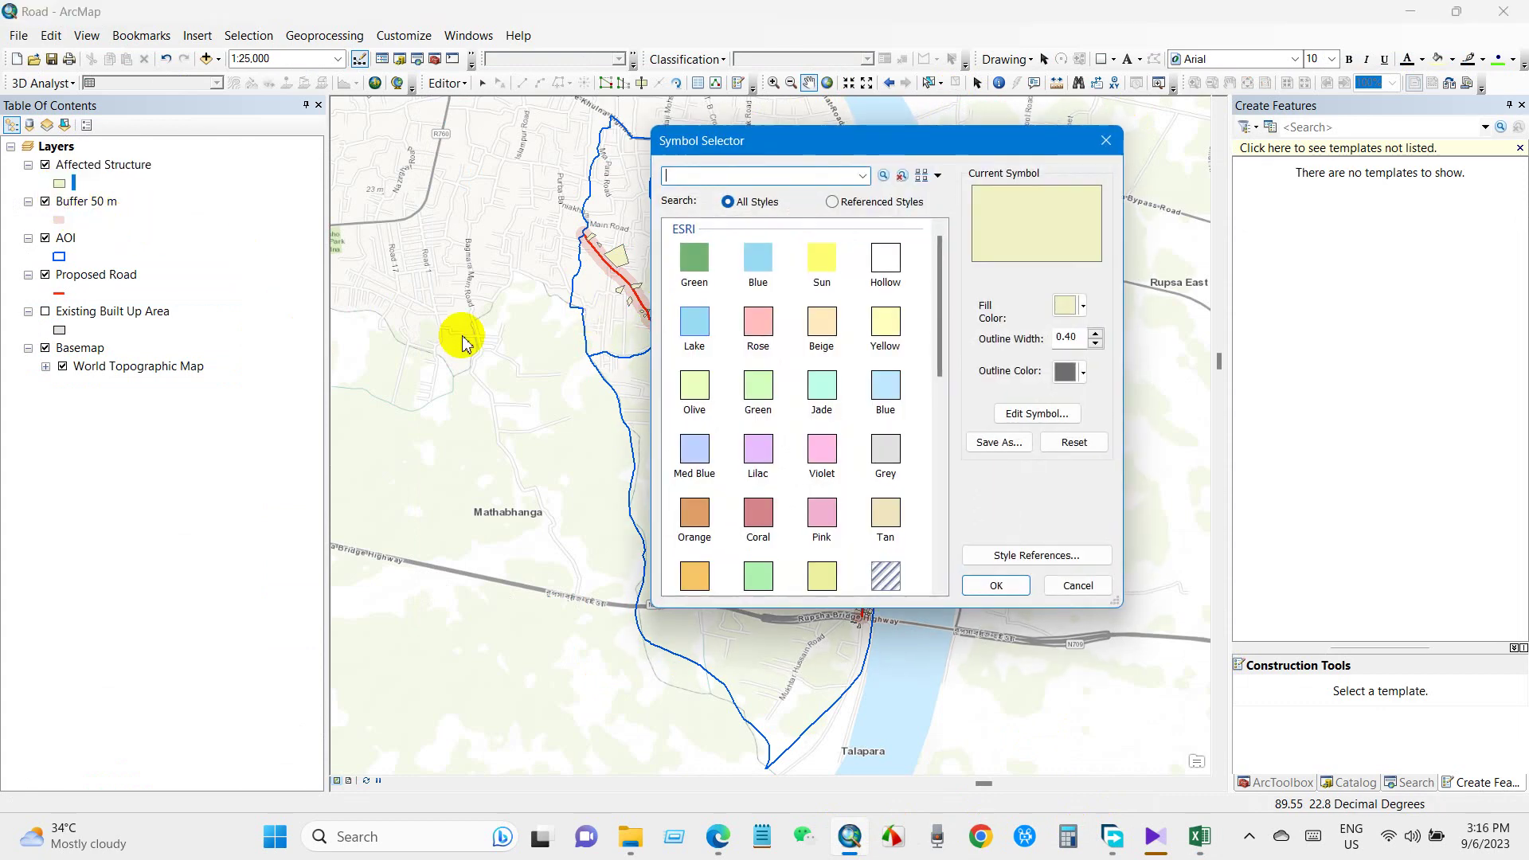
click(1085, 308)
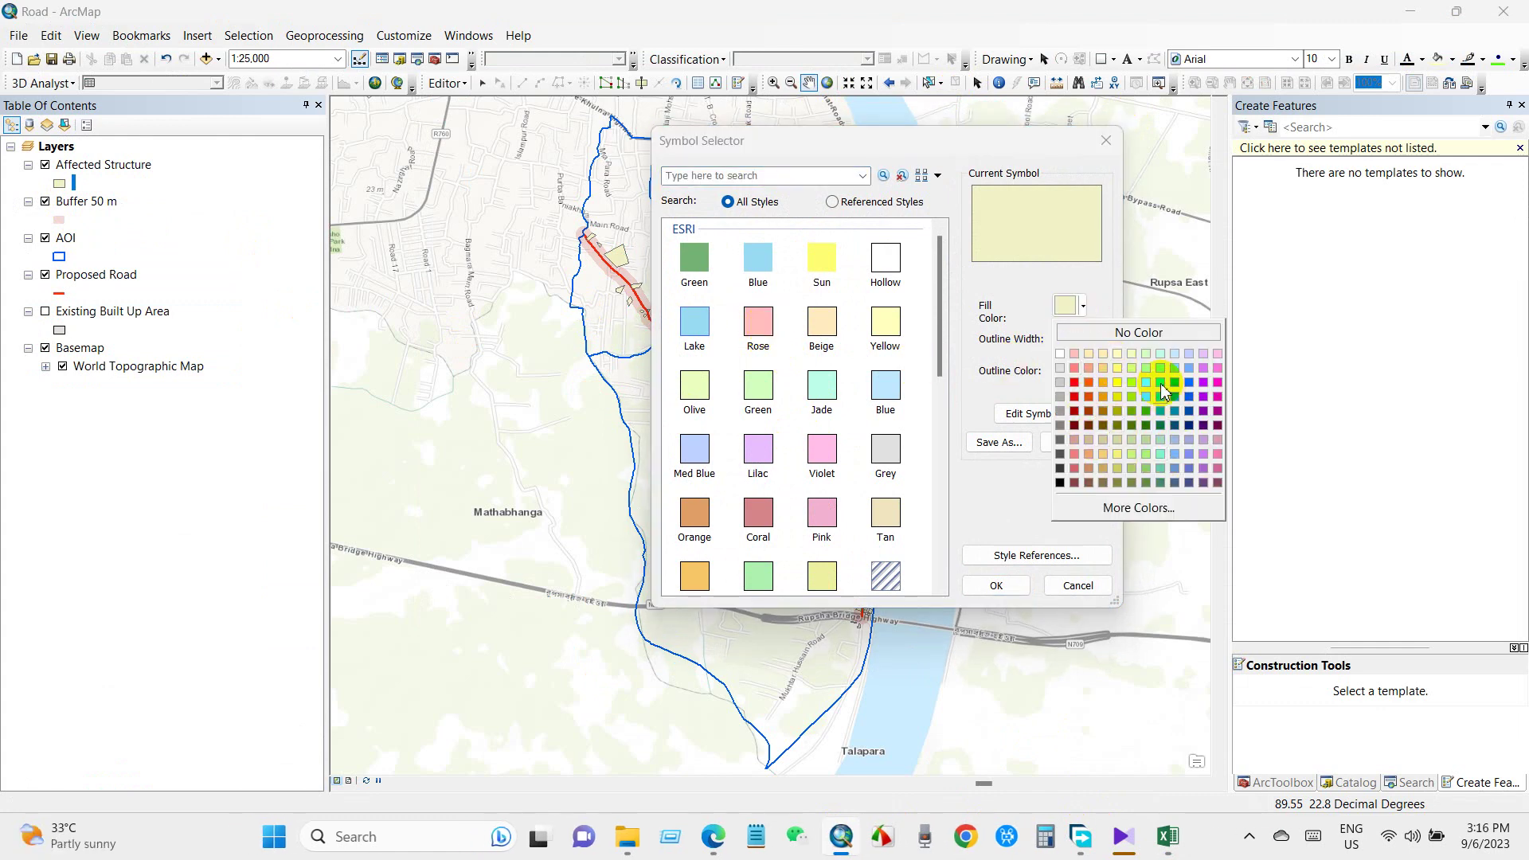
click(1105, 149)
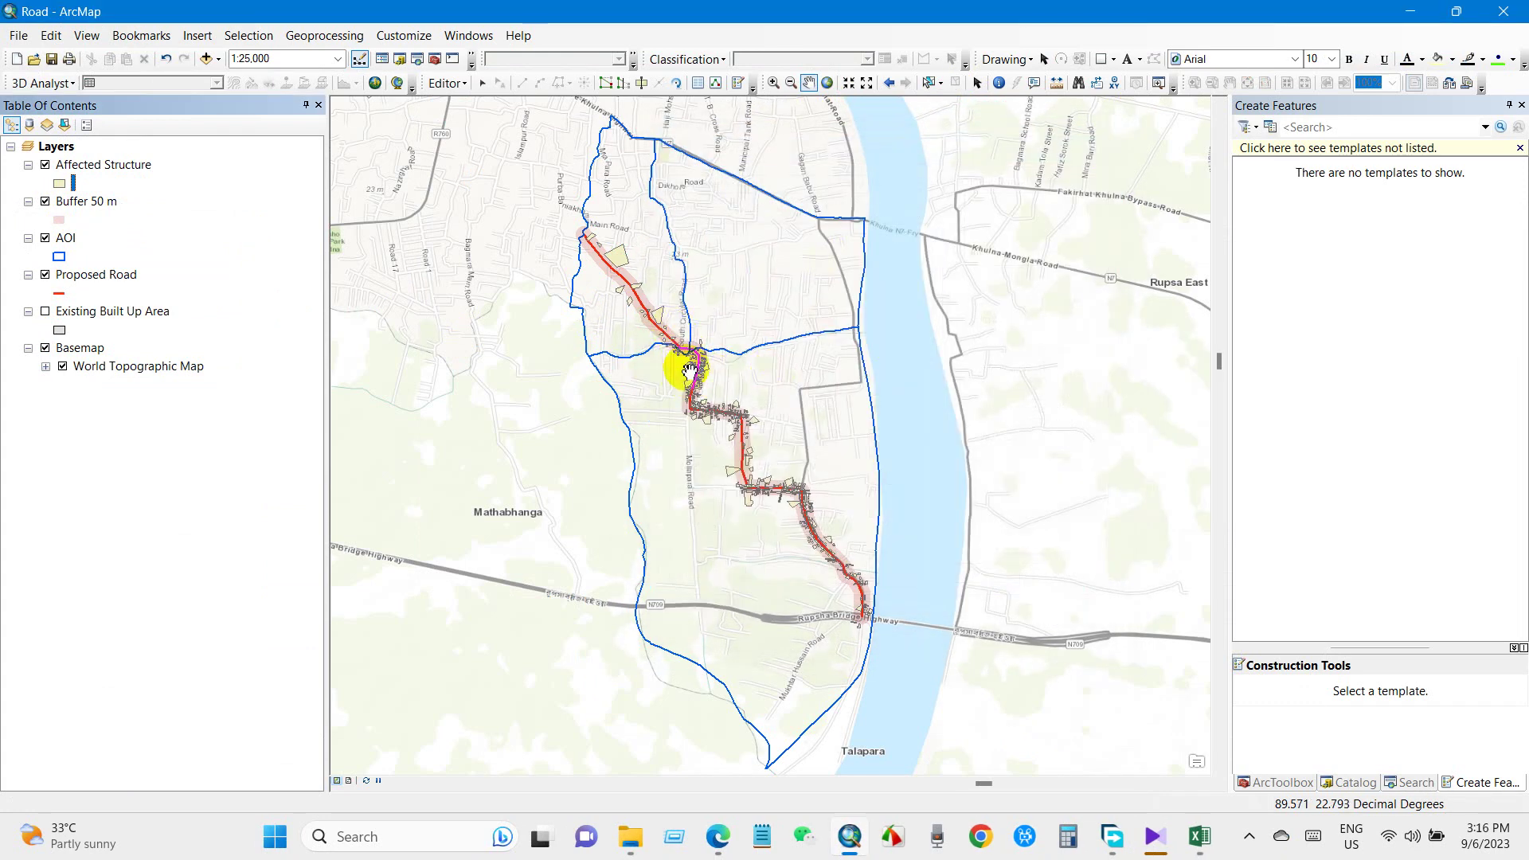
click(110, 167)
Colour Affected Structure by unique STR_USE1T values without the other-values class, and move AOI to the top
right_click(93, 171)
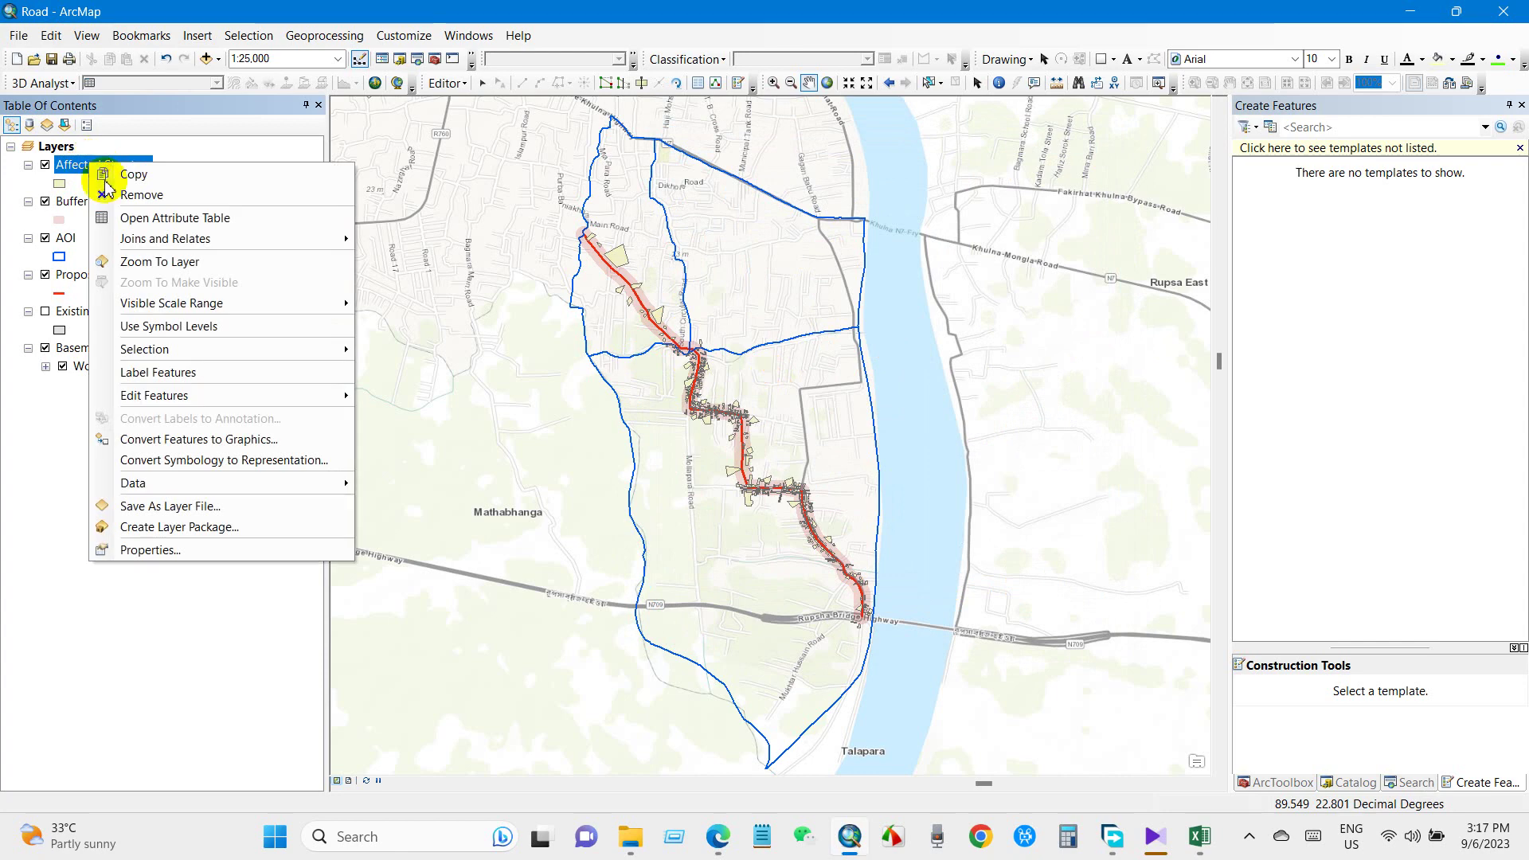
click(183, 550)
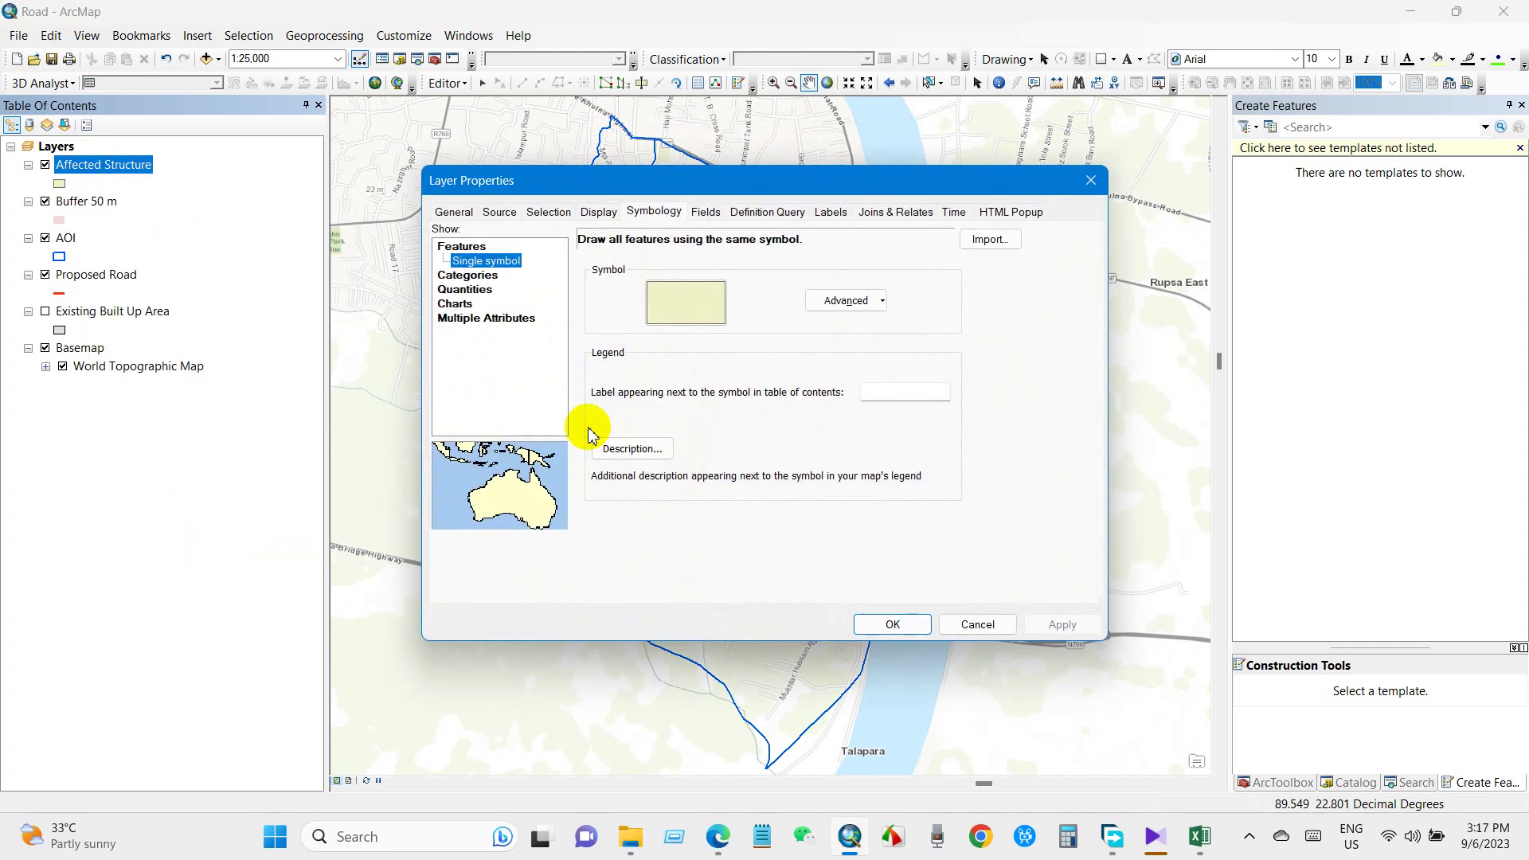
click(475, 277)
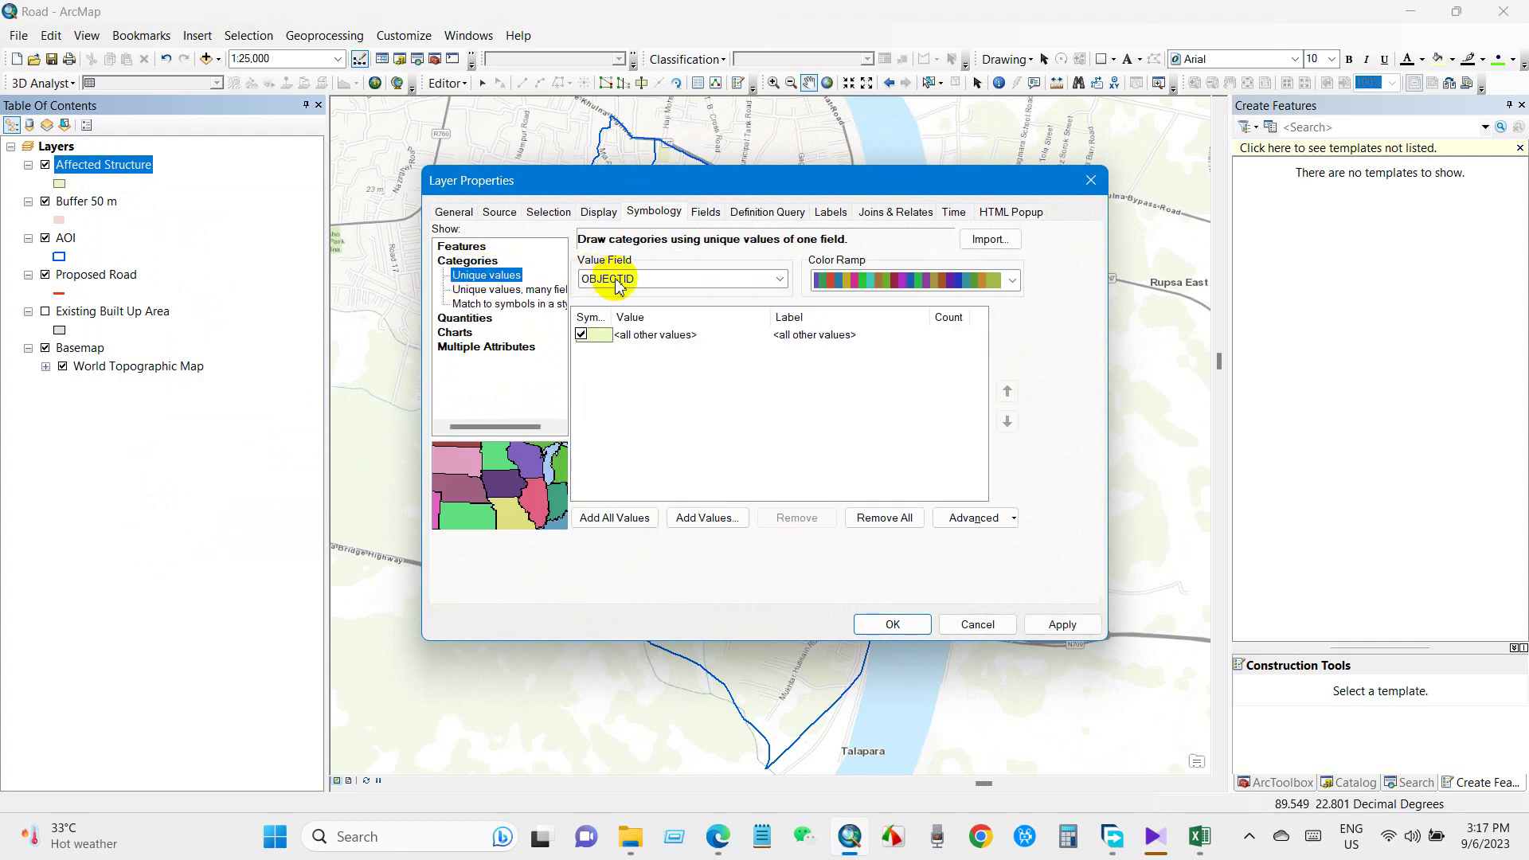
click(617, 280)
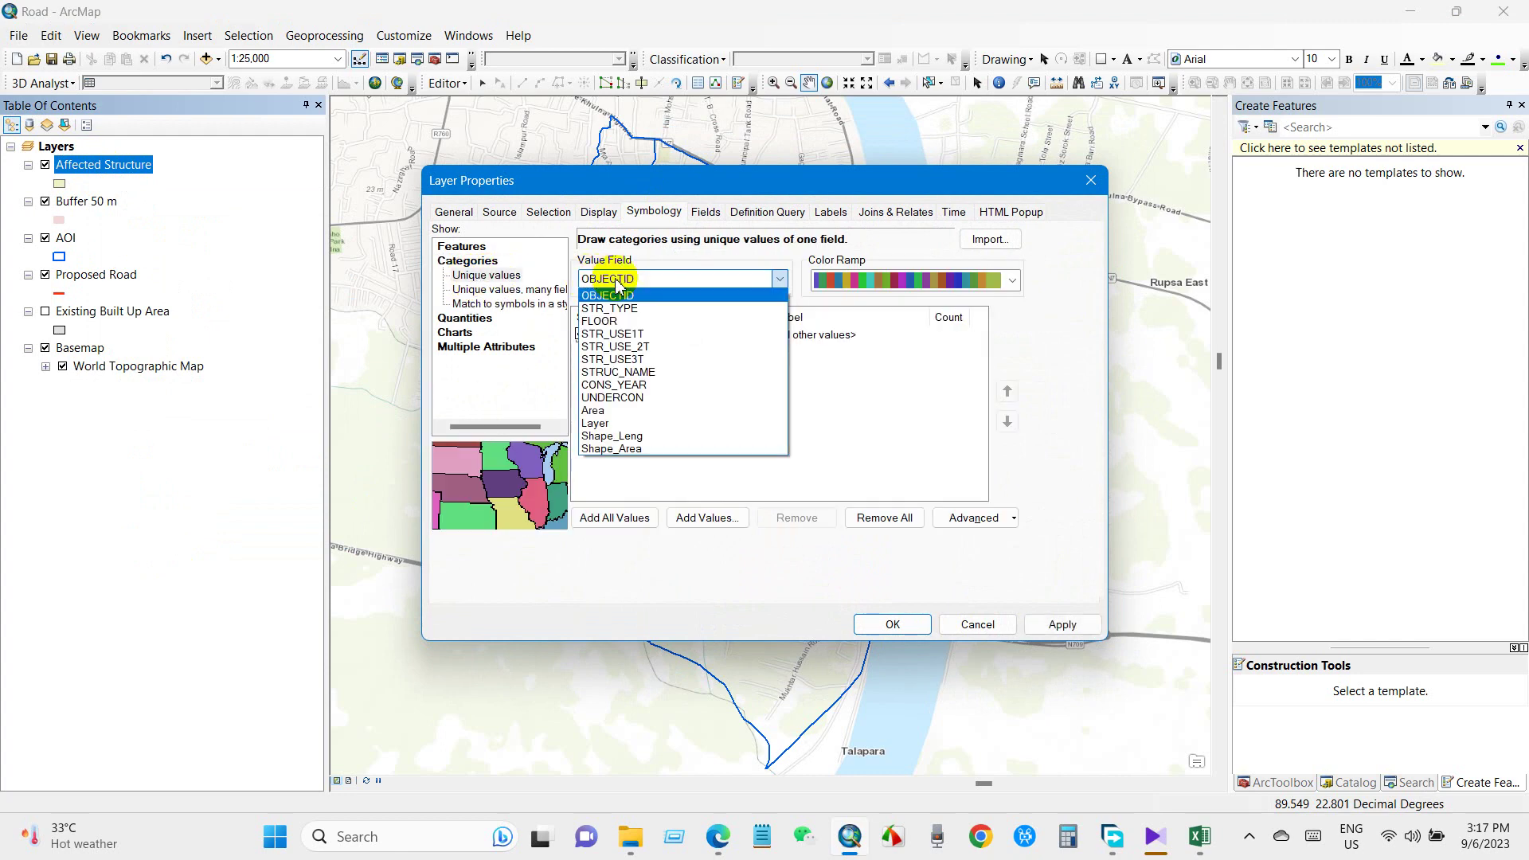
click(620, 334)
click(582, 334)
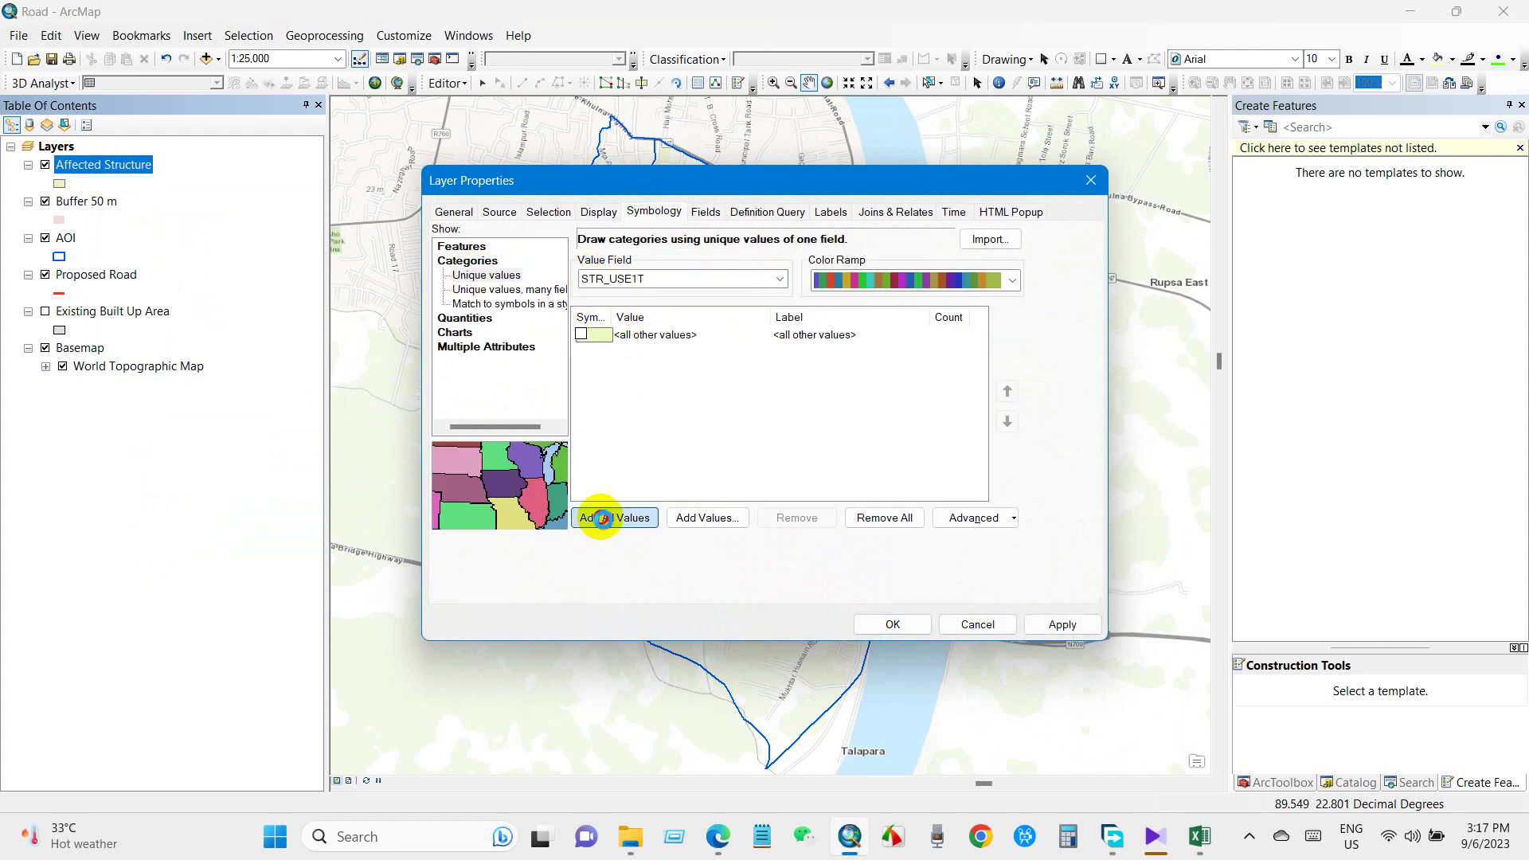
click(603, 519)
scroll(637, 401, down, 1)
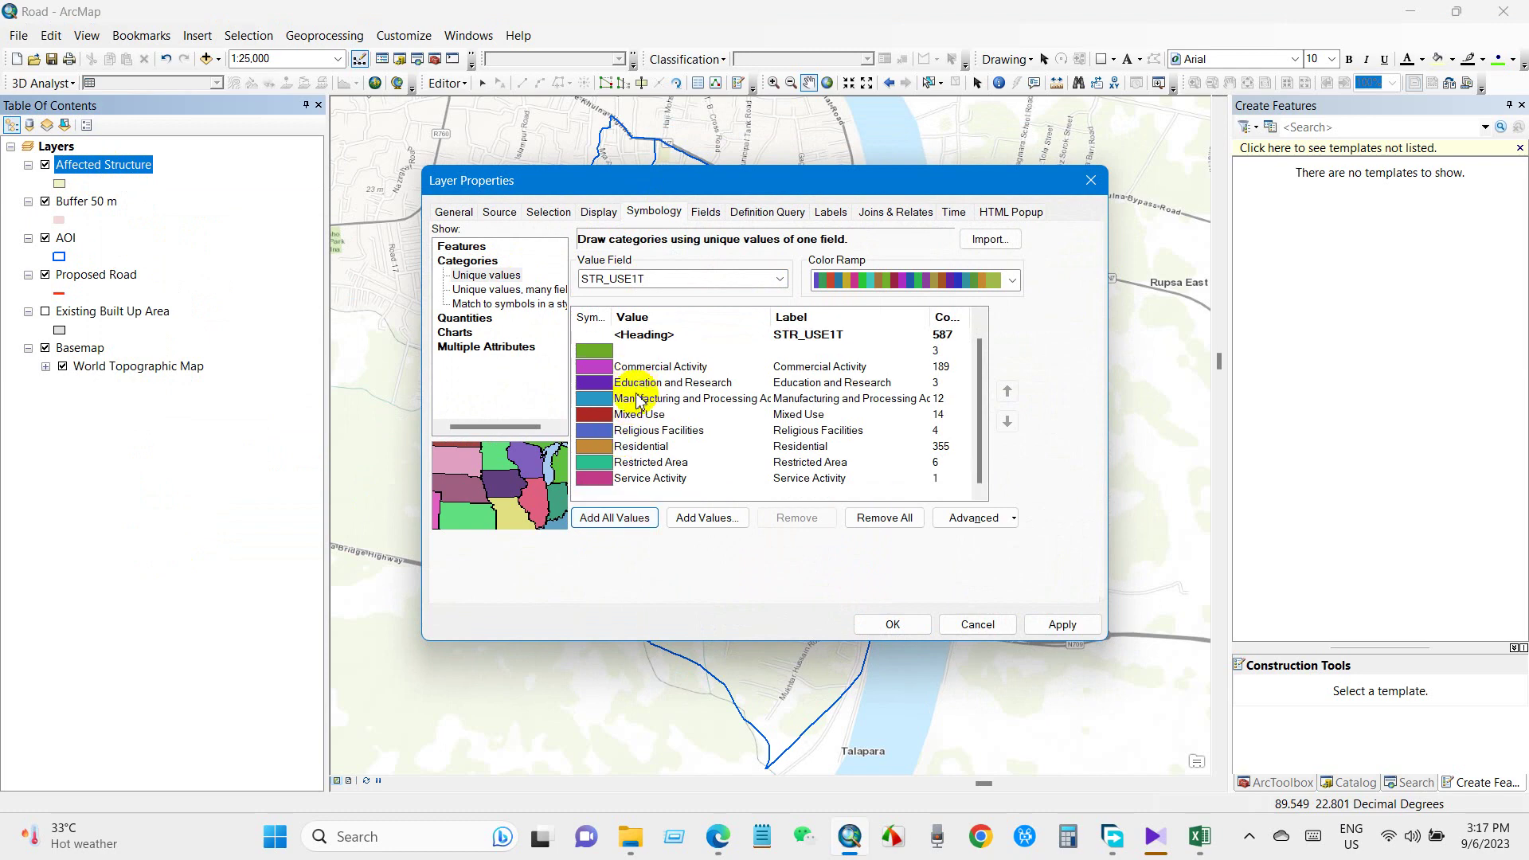
click(876, 631)
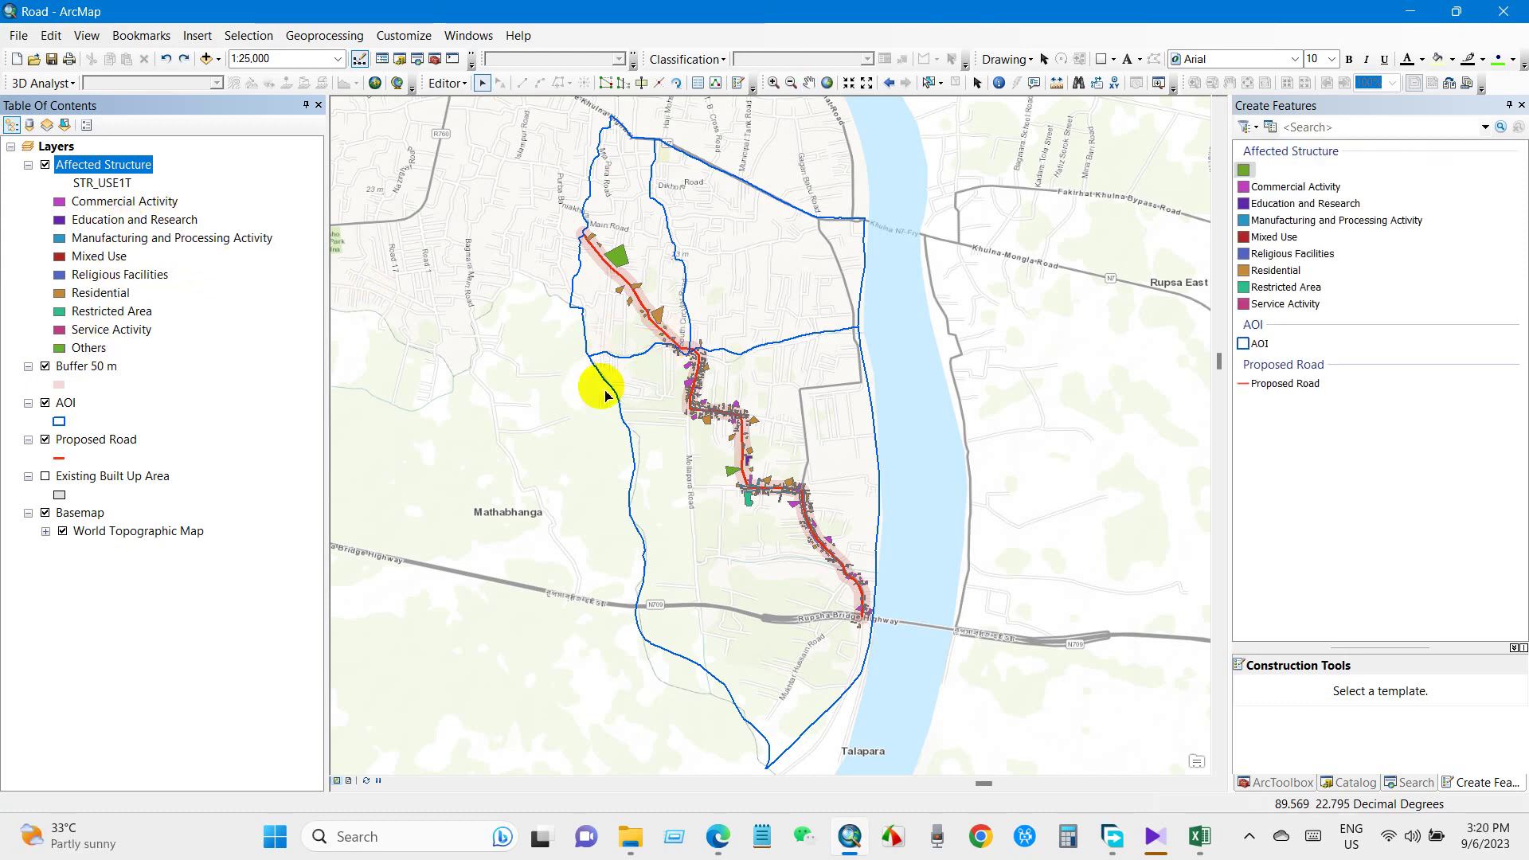
drag(65, 402, 97, 157)
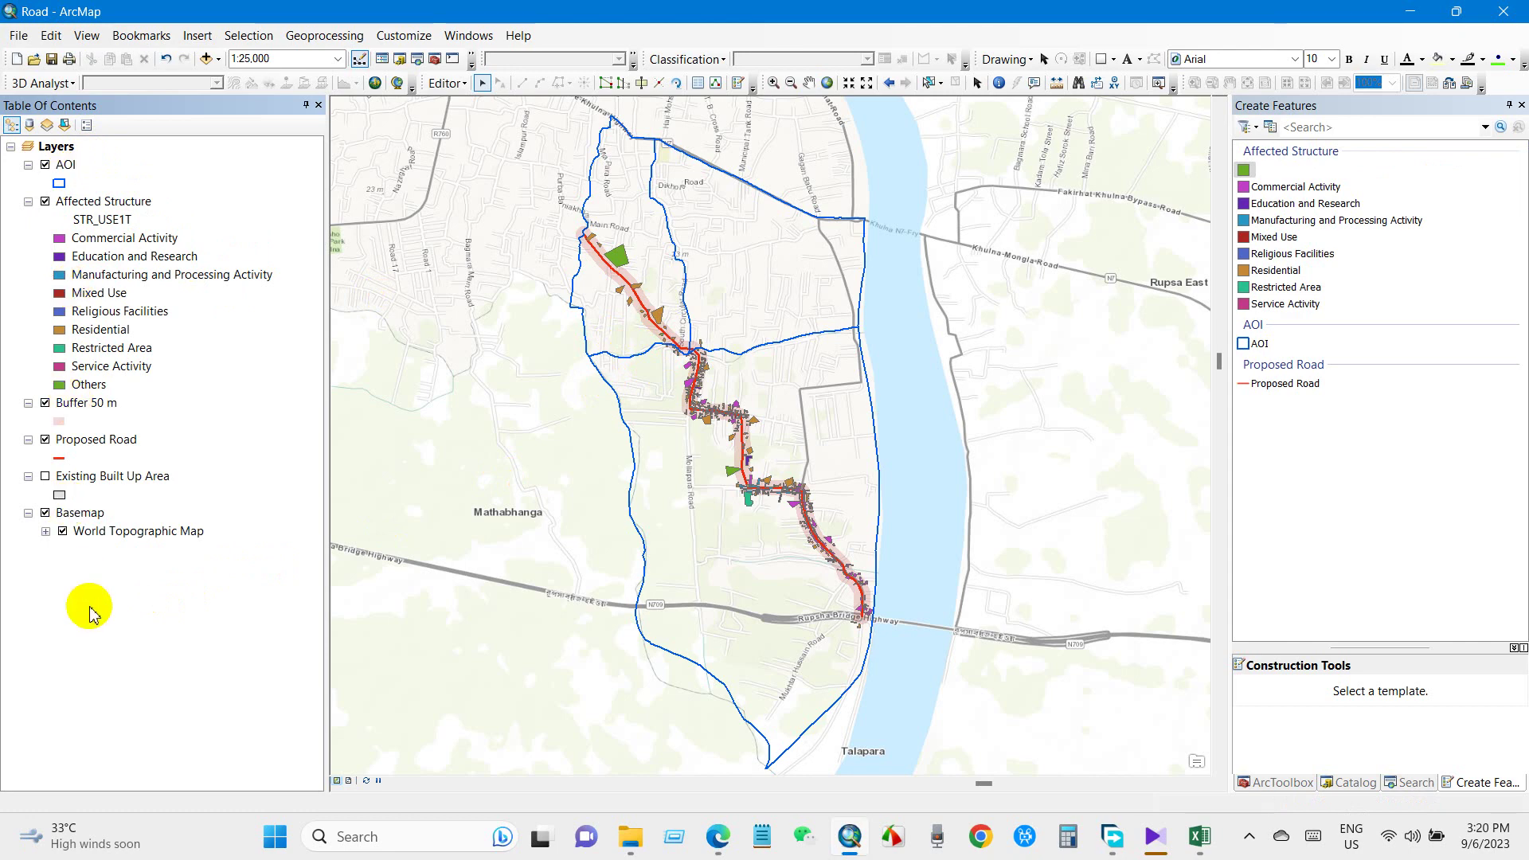
In Layout View, insert a legend with default wizard settings and place it at the map's lower left
click(350, 782)
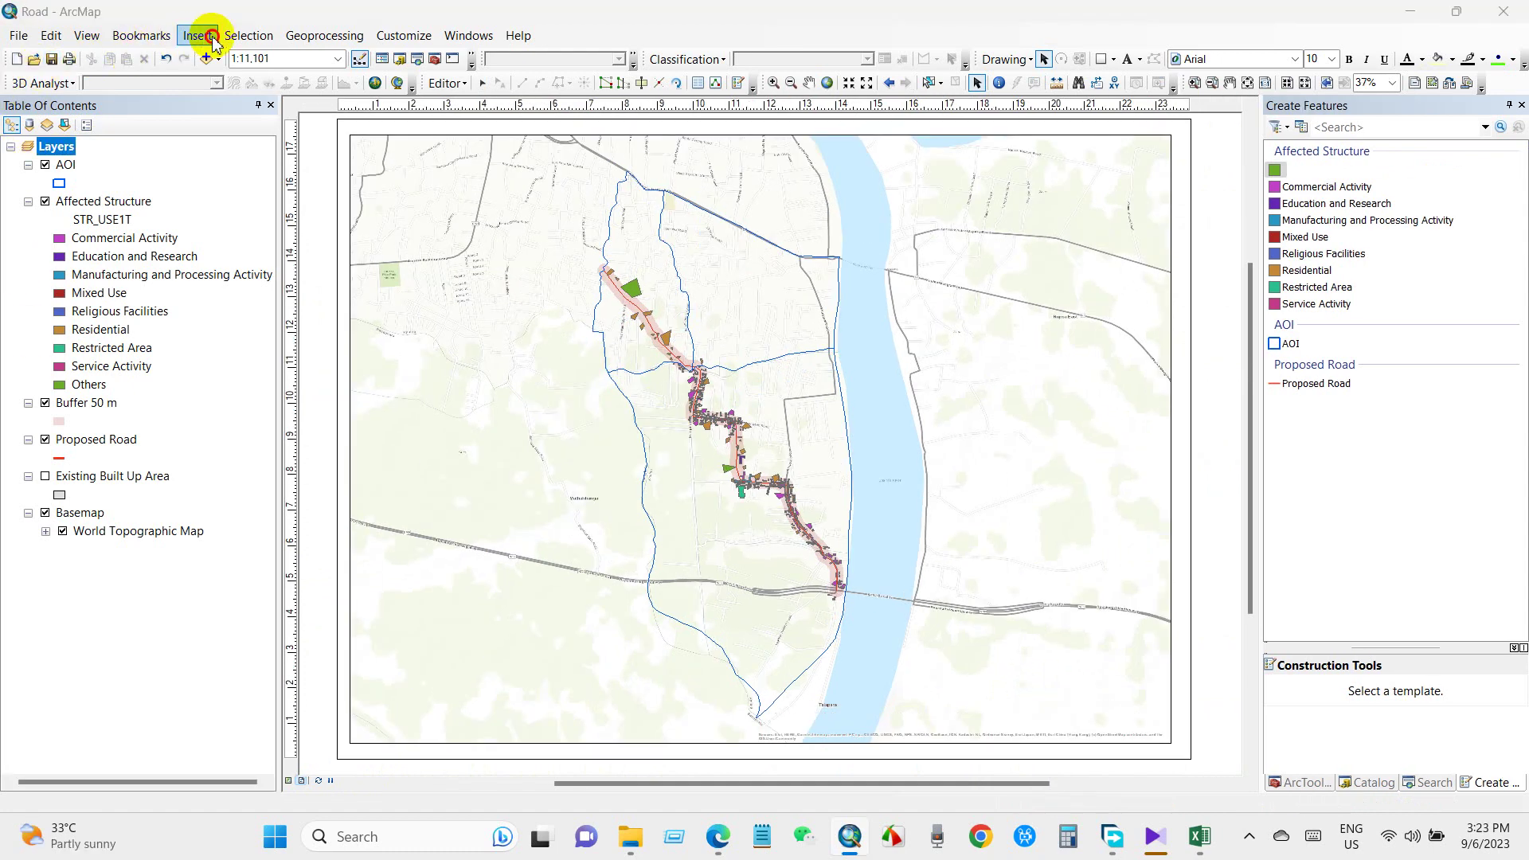
click(199, 36)
click(229, 168)
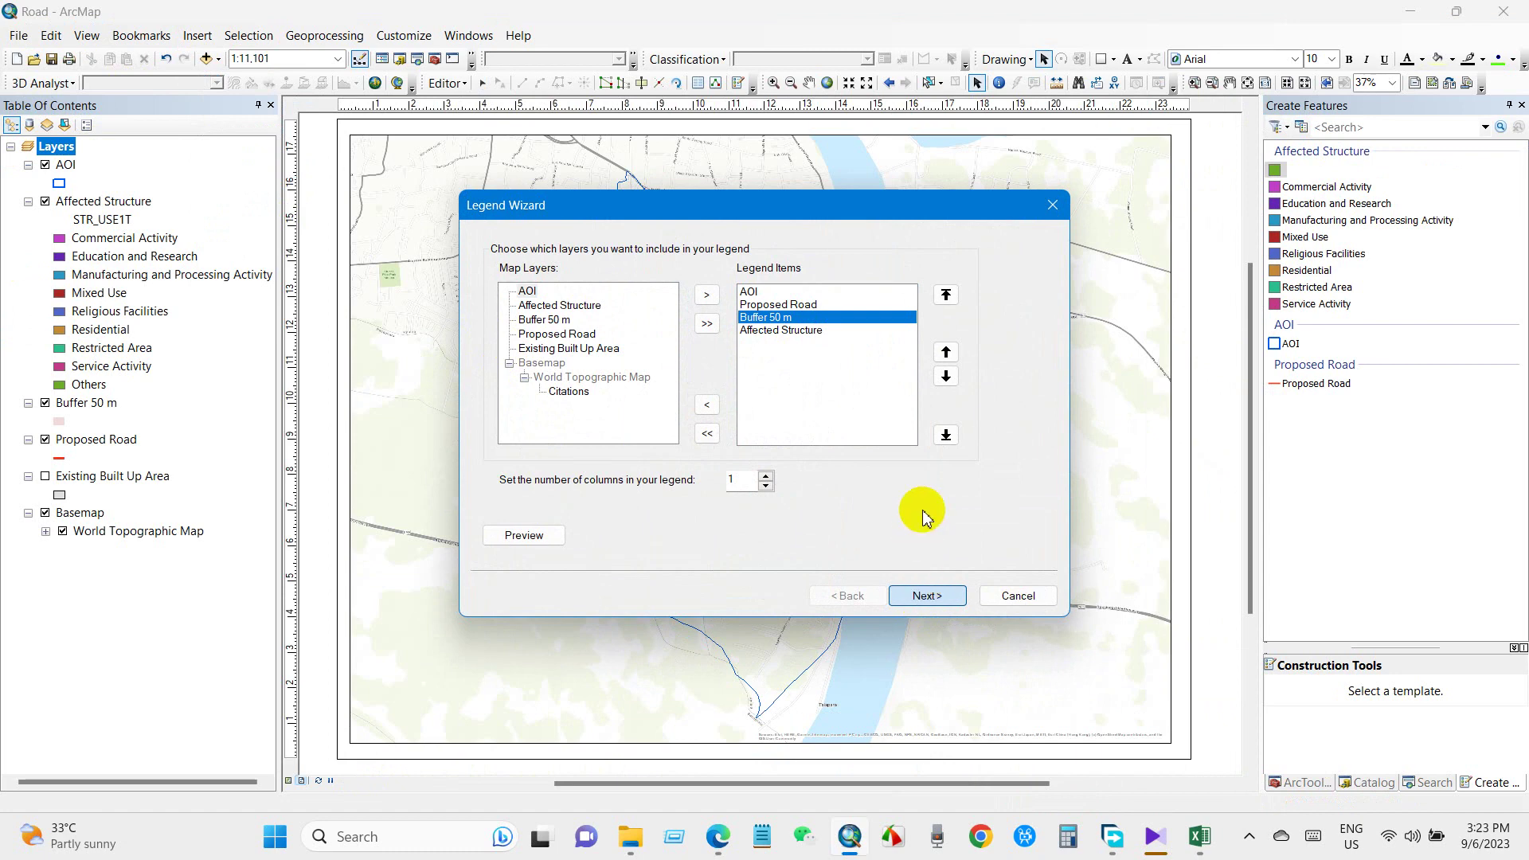
click(927, 596)
click(927, 596)
click(926, 595)
click(927, 595)
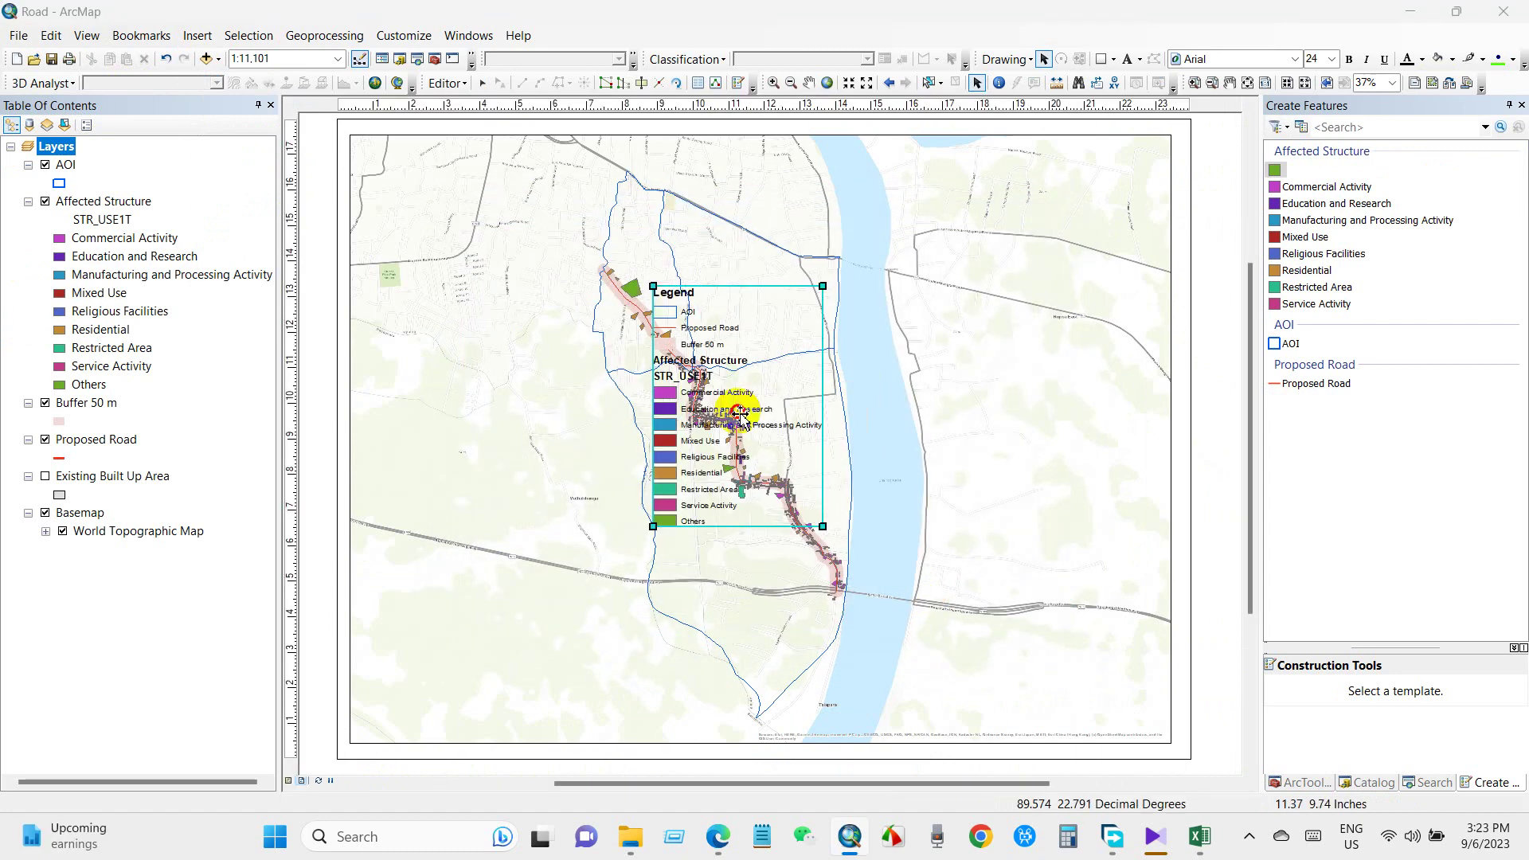
drag(739, 414, 456, 611)
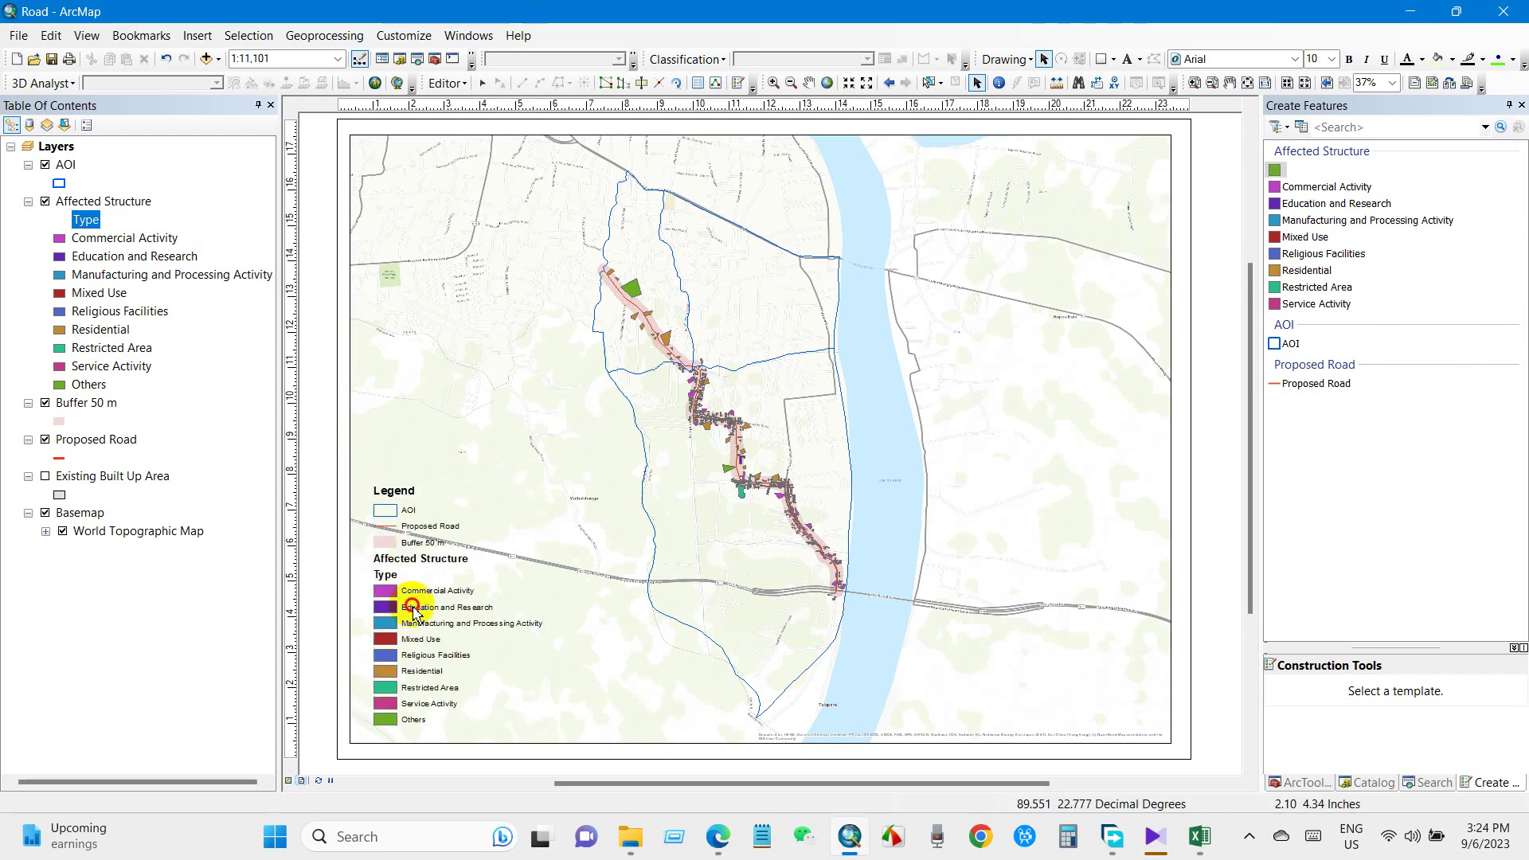
drag(409, 604, 409, 597)
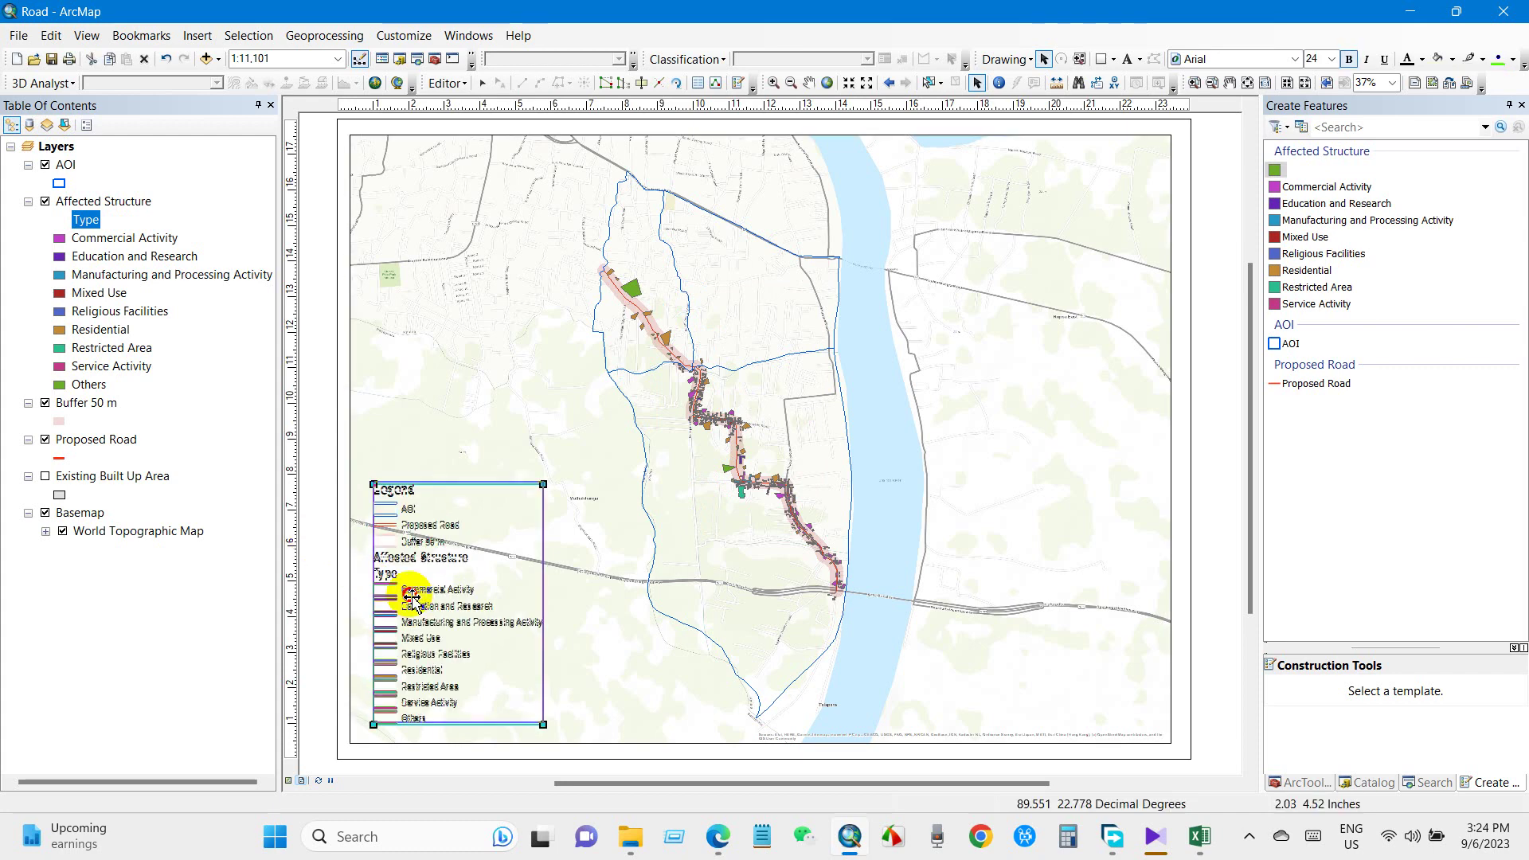
Insert the ESRI North 7 north arrow and move it to the top right of the page
click(195, 38)
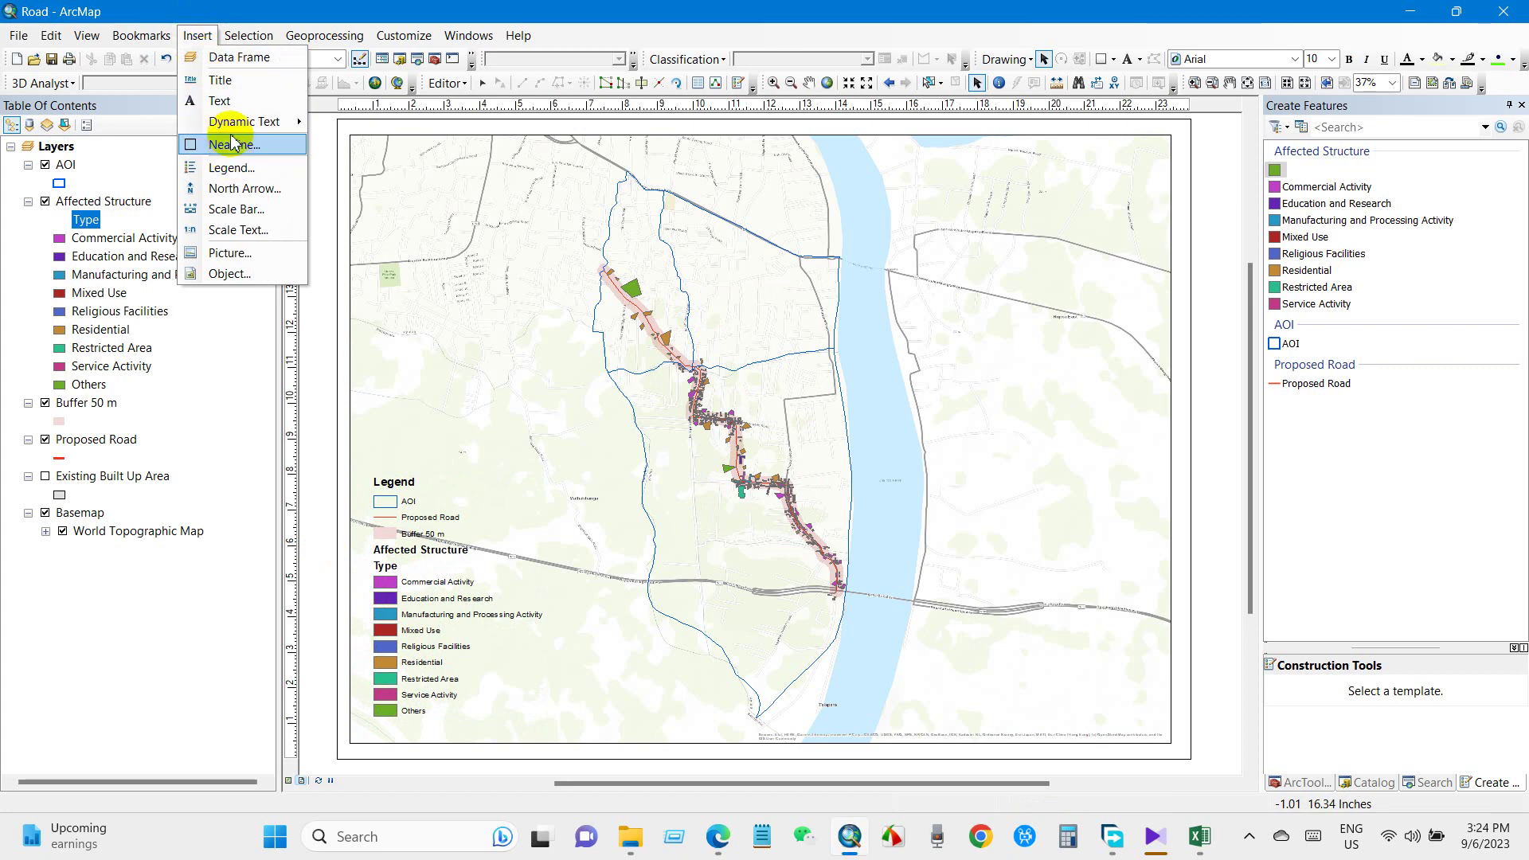
click(244, 188)
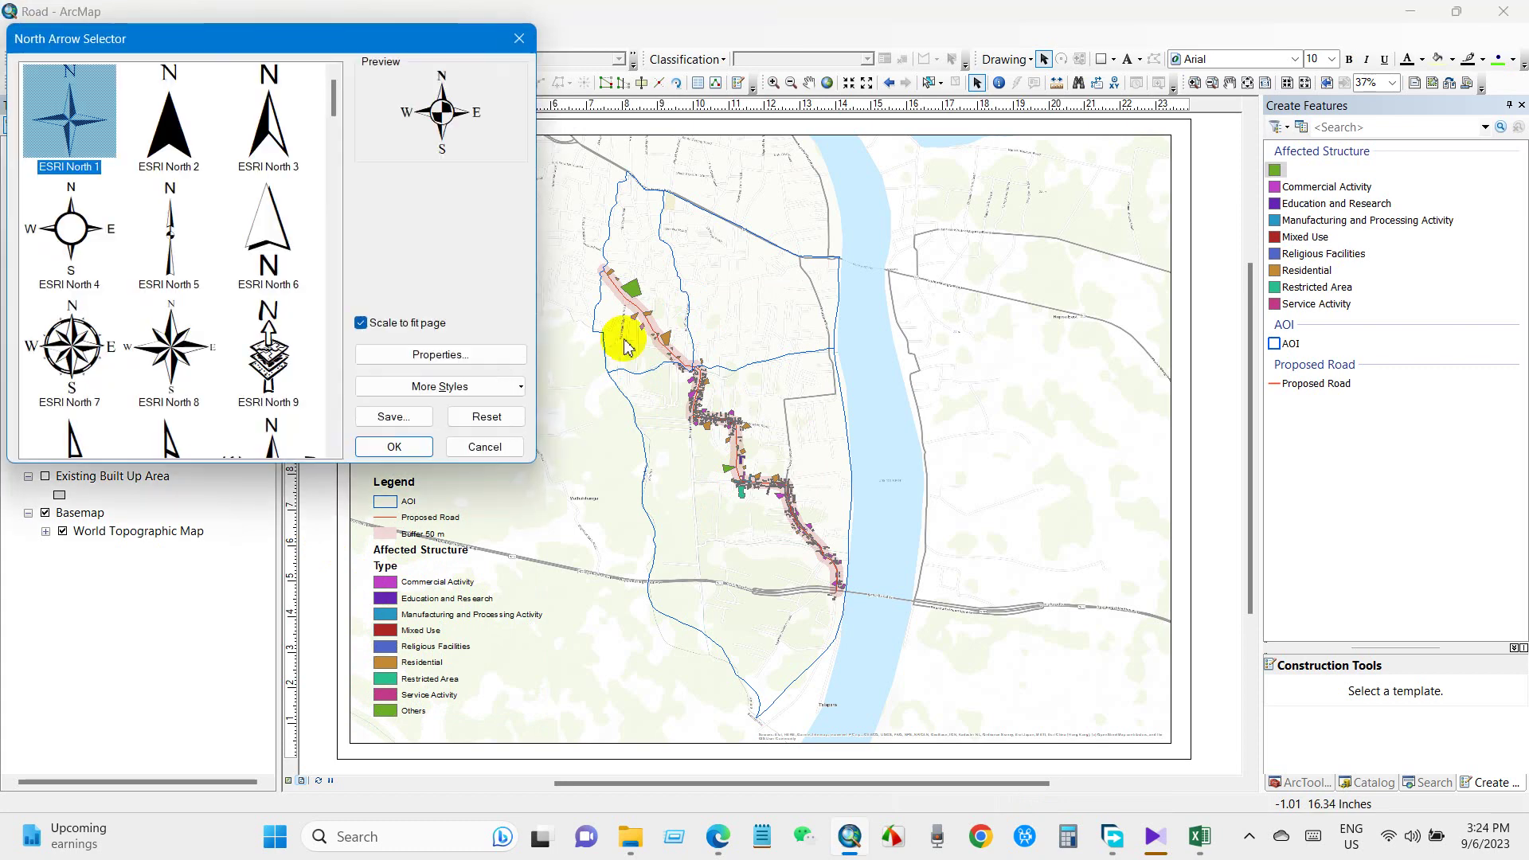
click(86, 347)
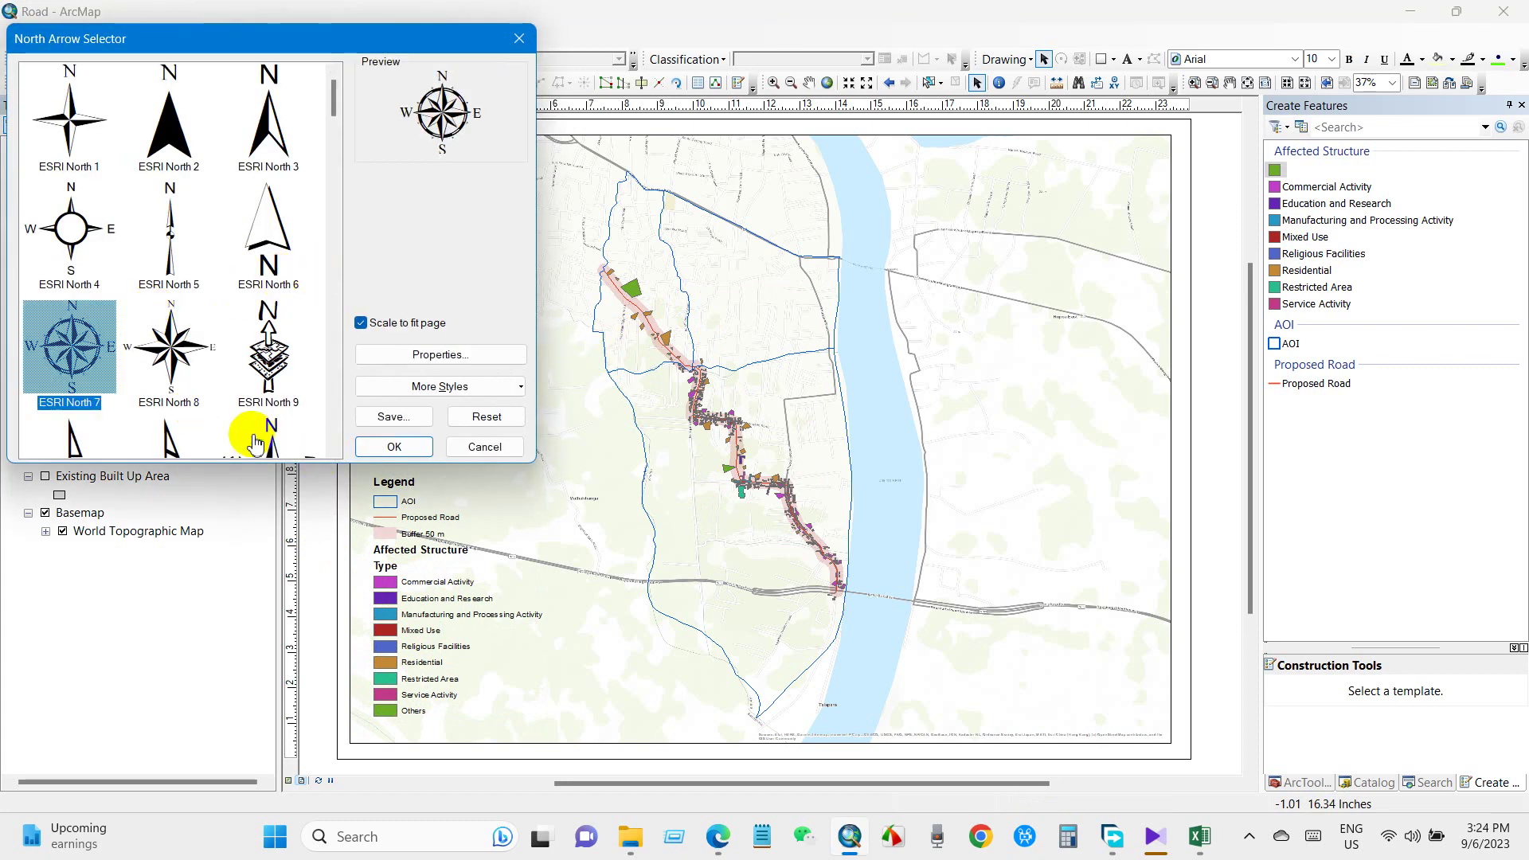
click(395, 447)
drag(701, 501, 1113, 185)
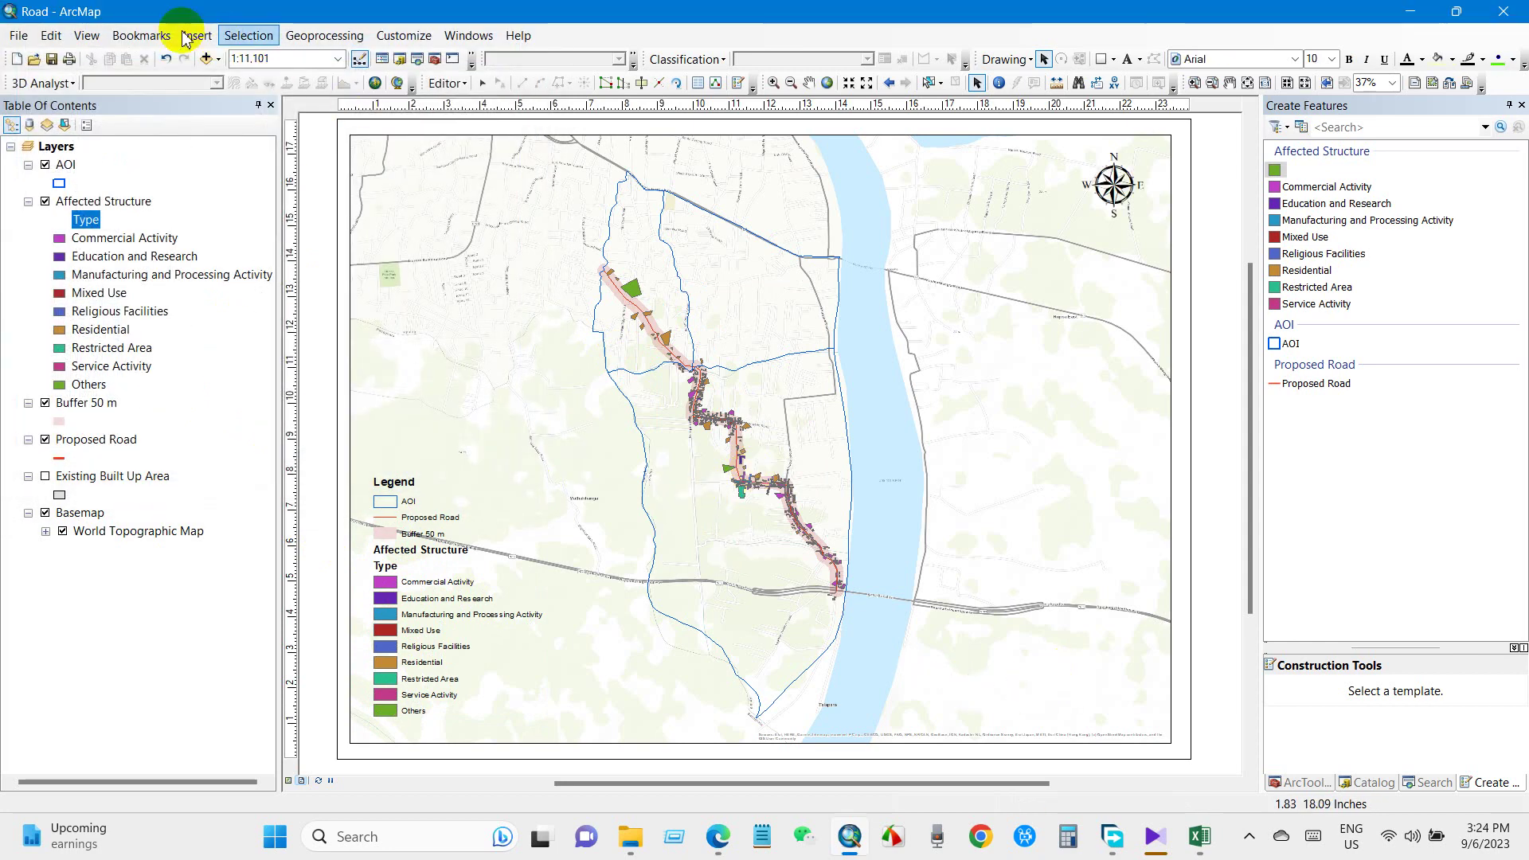
Add an Alternating Scale Bar 1 in kilometres at the map's lower right
click(198, 35)
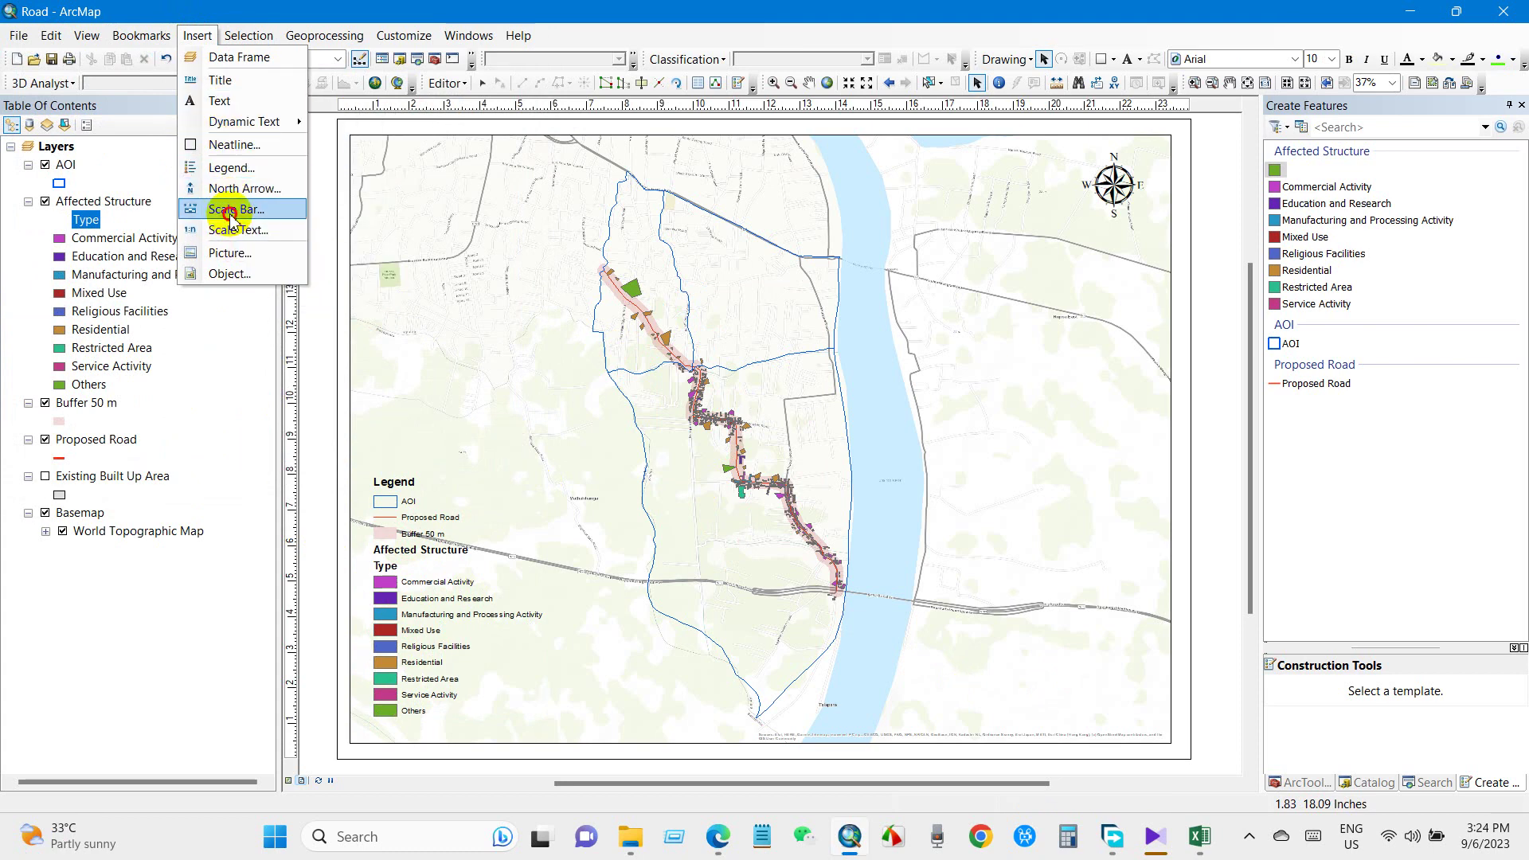
click(234, 209)
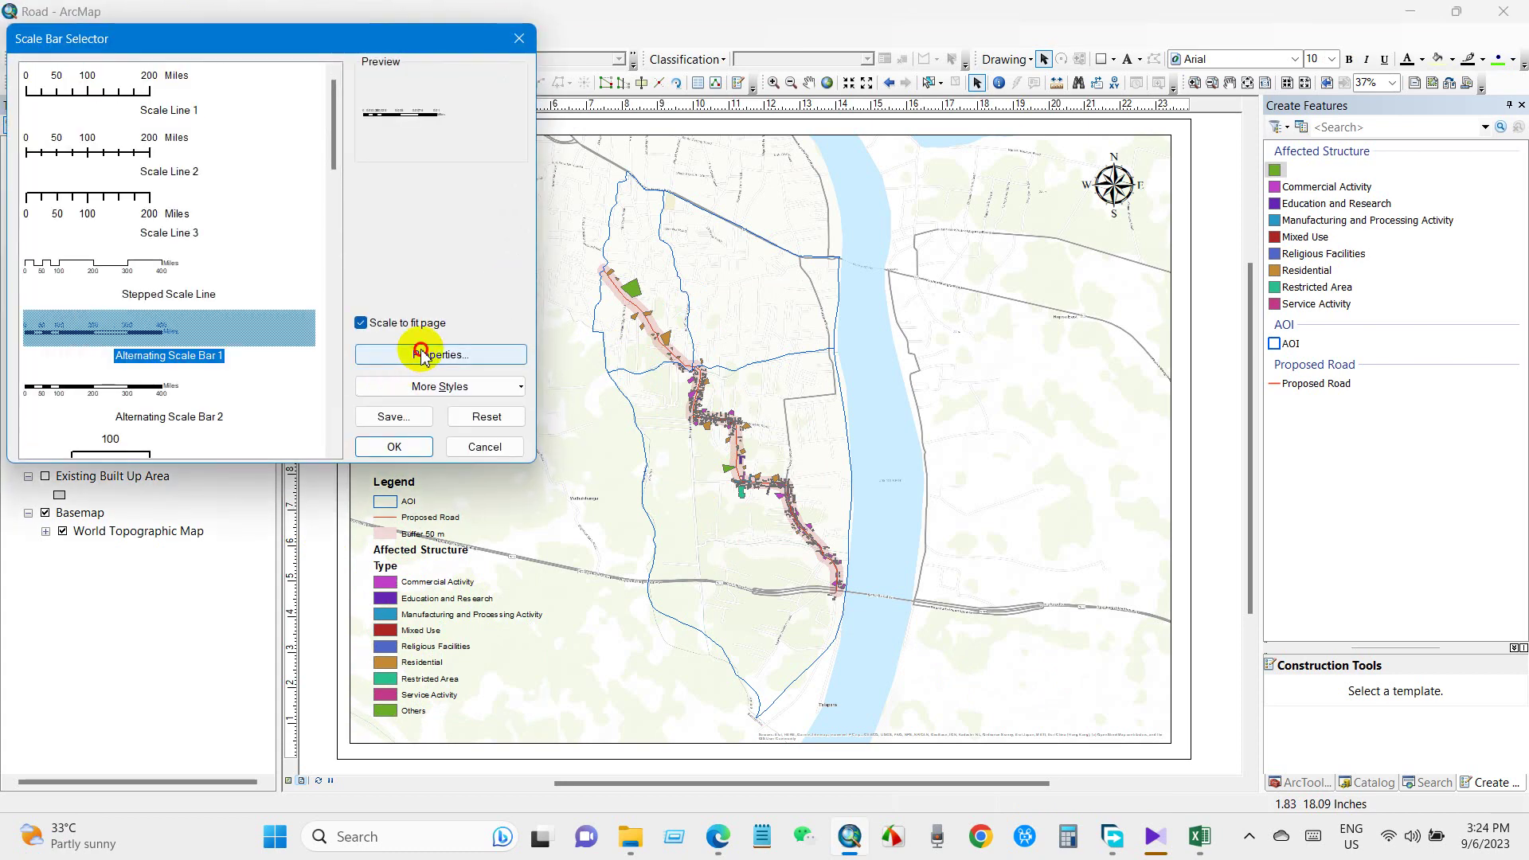
click(418, 355)
click(666, 466)
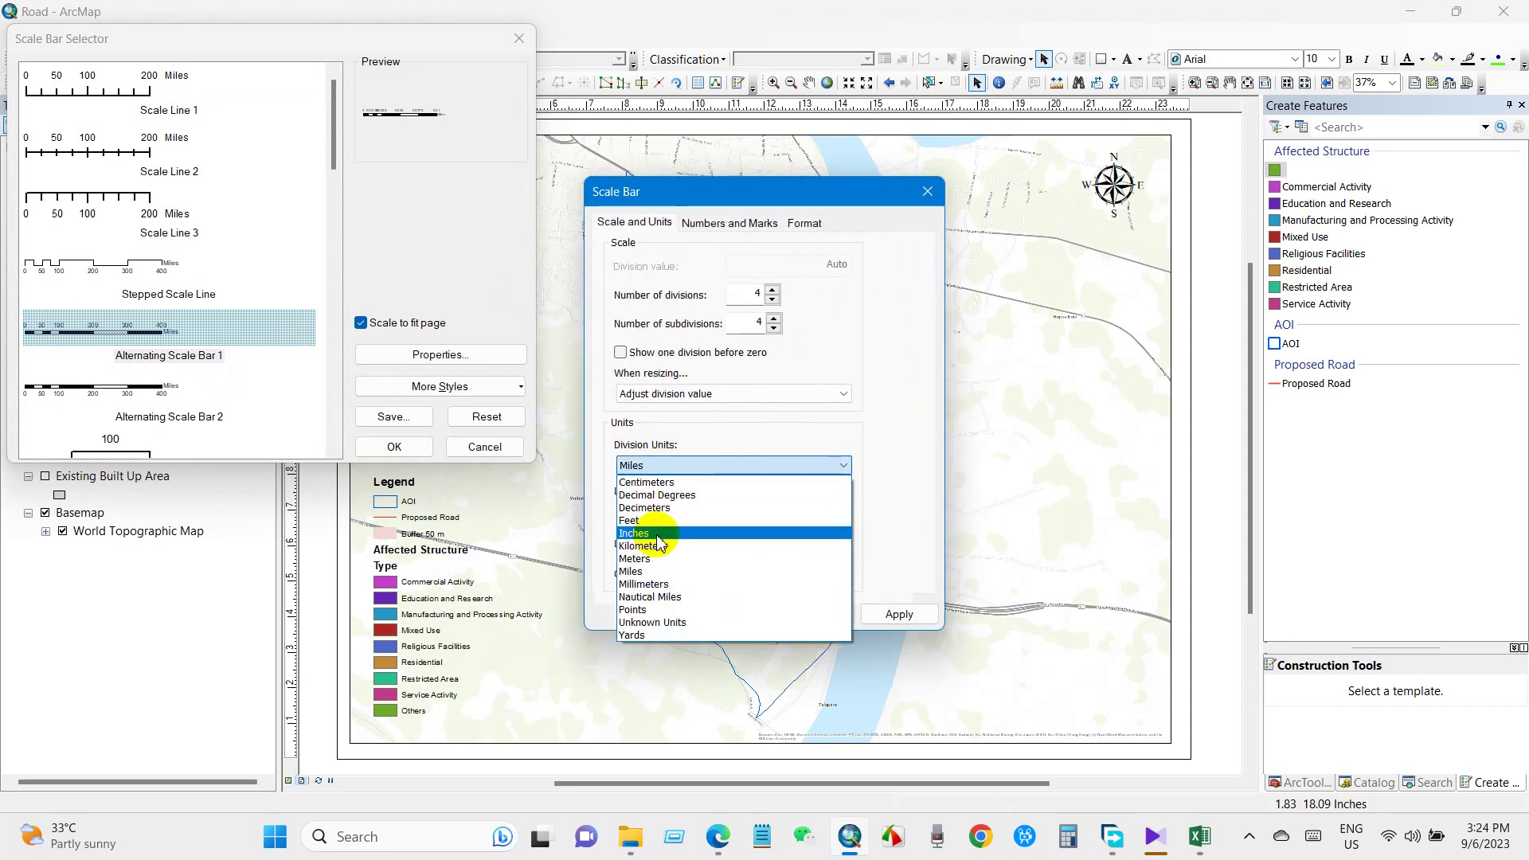
click(672, 545)
click(707, 614)
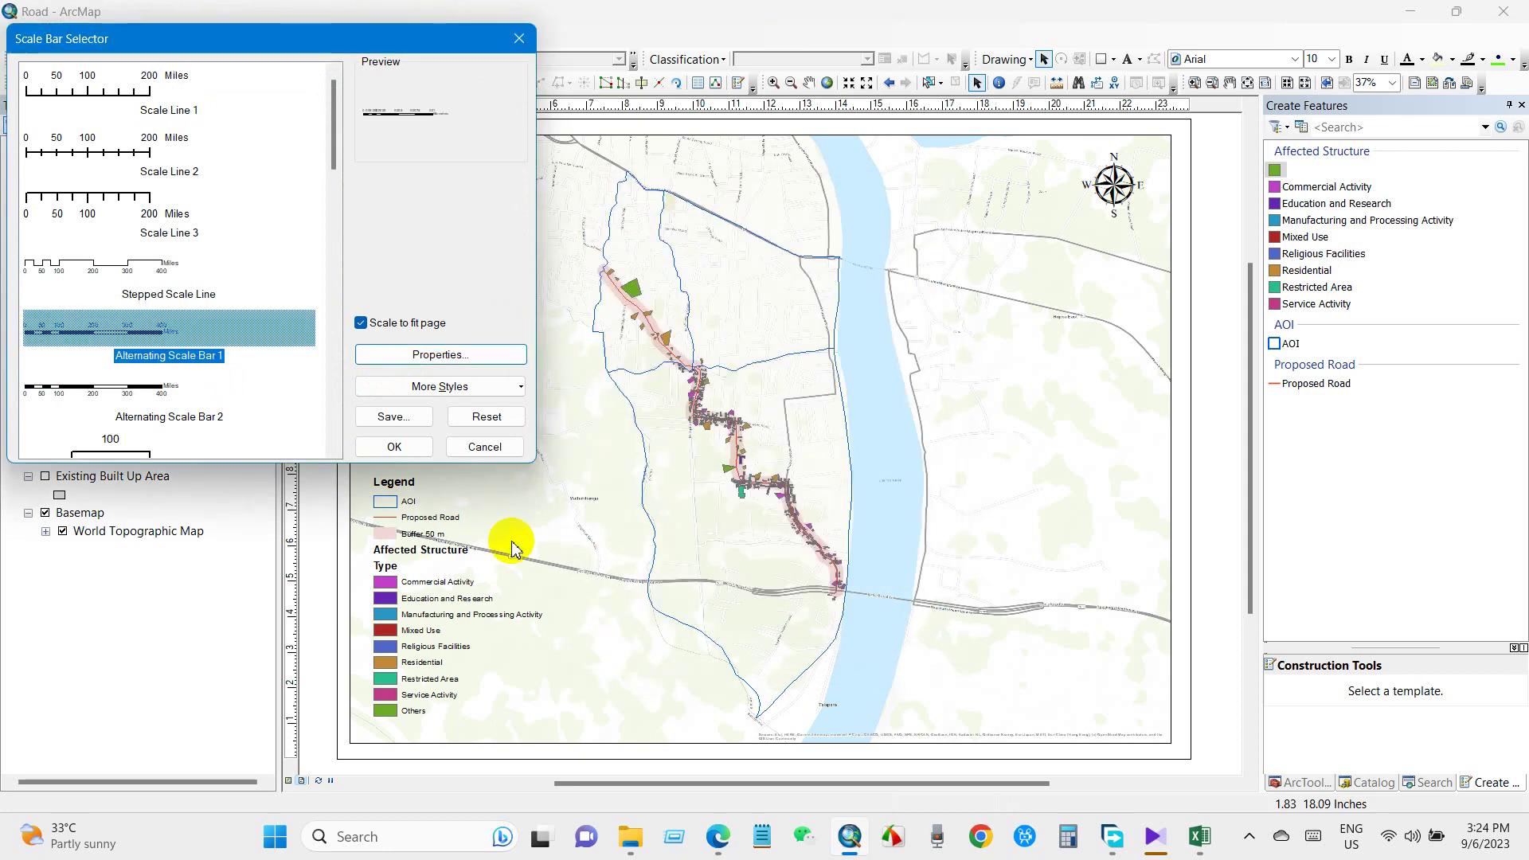
click(396, 448)
drag(721, 467, 1025, 721)
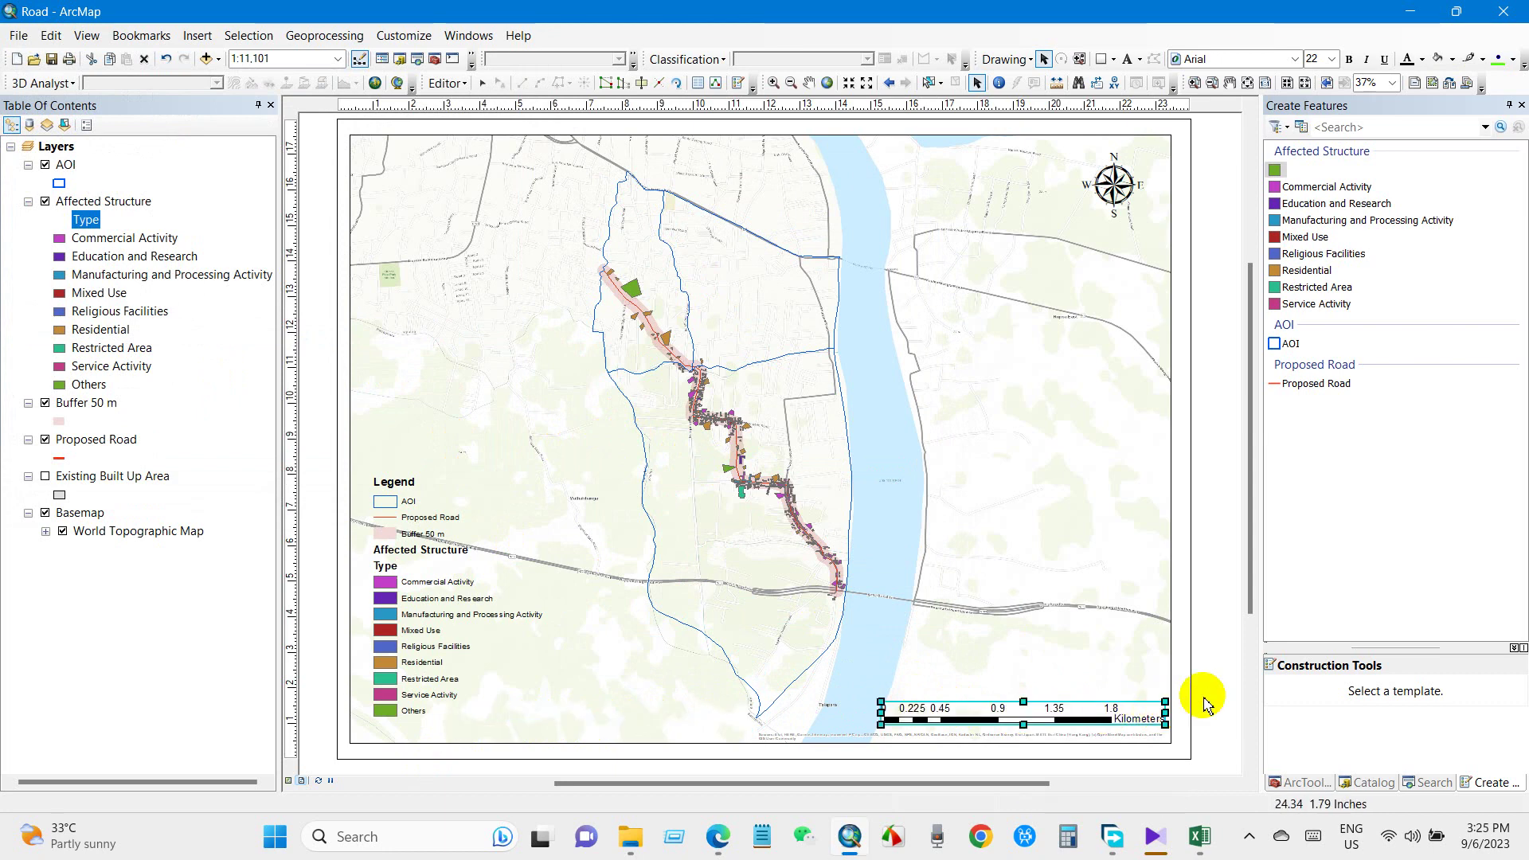
click(1124, 190)
Put the north arrow above the scale bar and add the title 'Type of Affected Structure of Lutton Road Project' at upper left
drag(1124, 190, 996, 662)
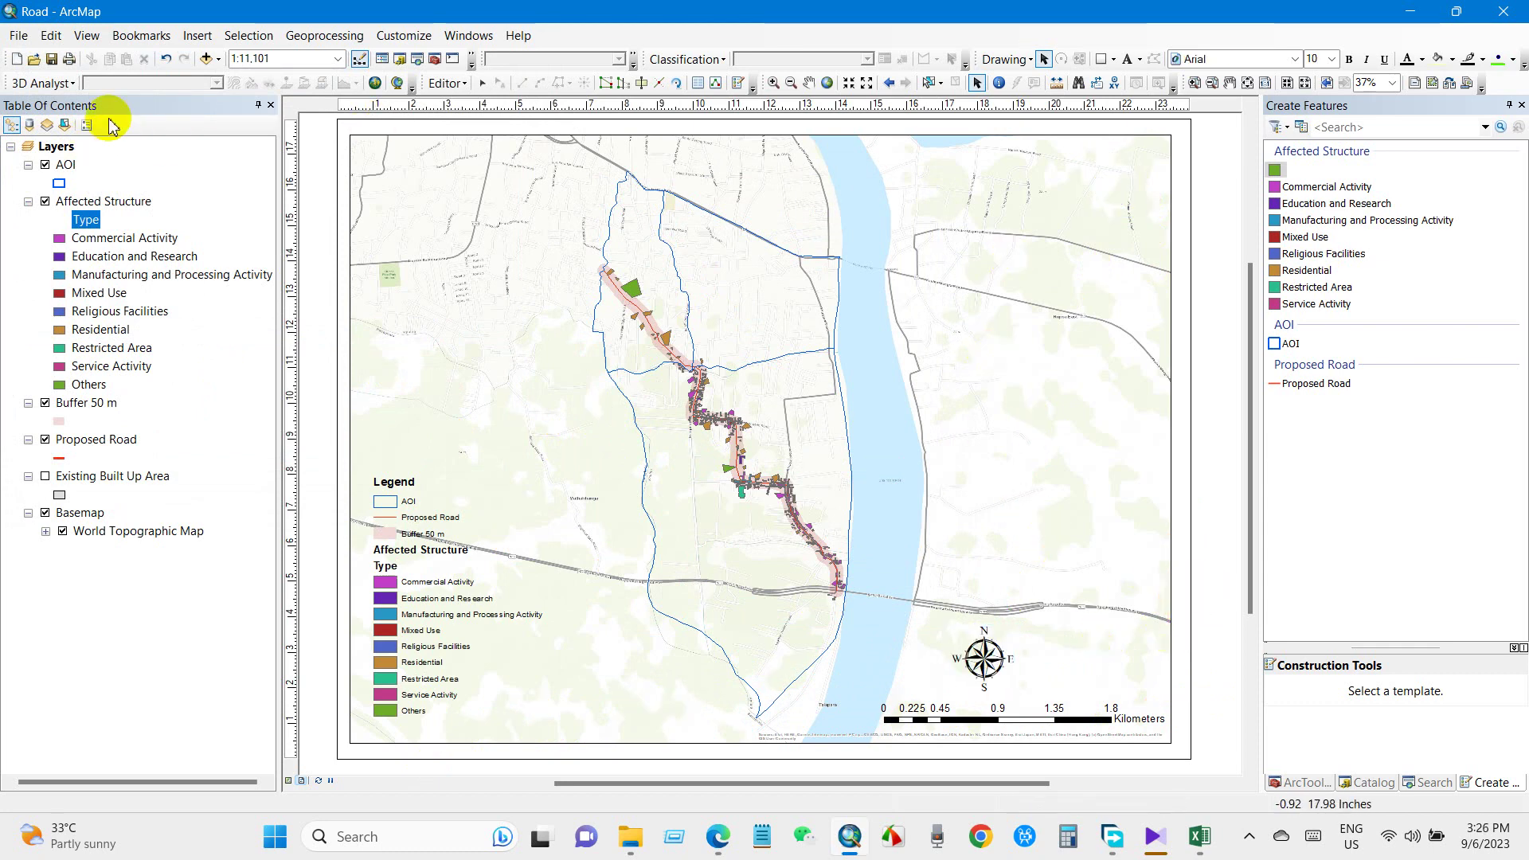
click(197, 37)
click(221, 80)
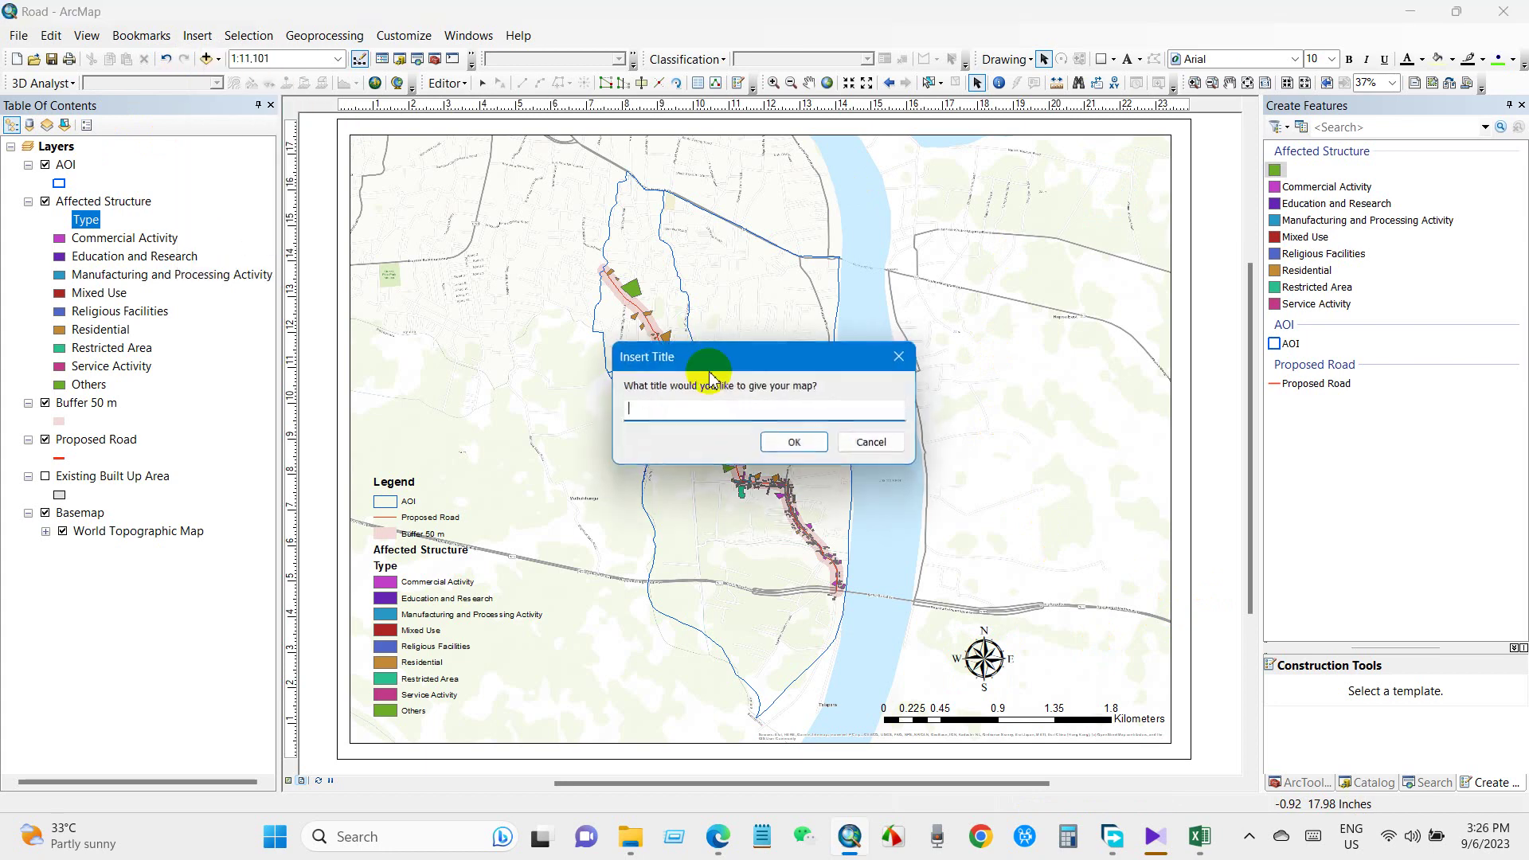
text(Type of Affected Structure of Latest Road Project)
click(792, 441)
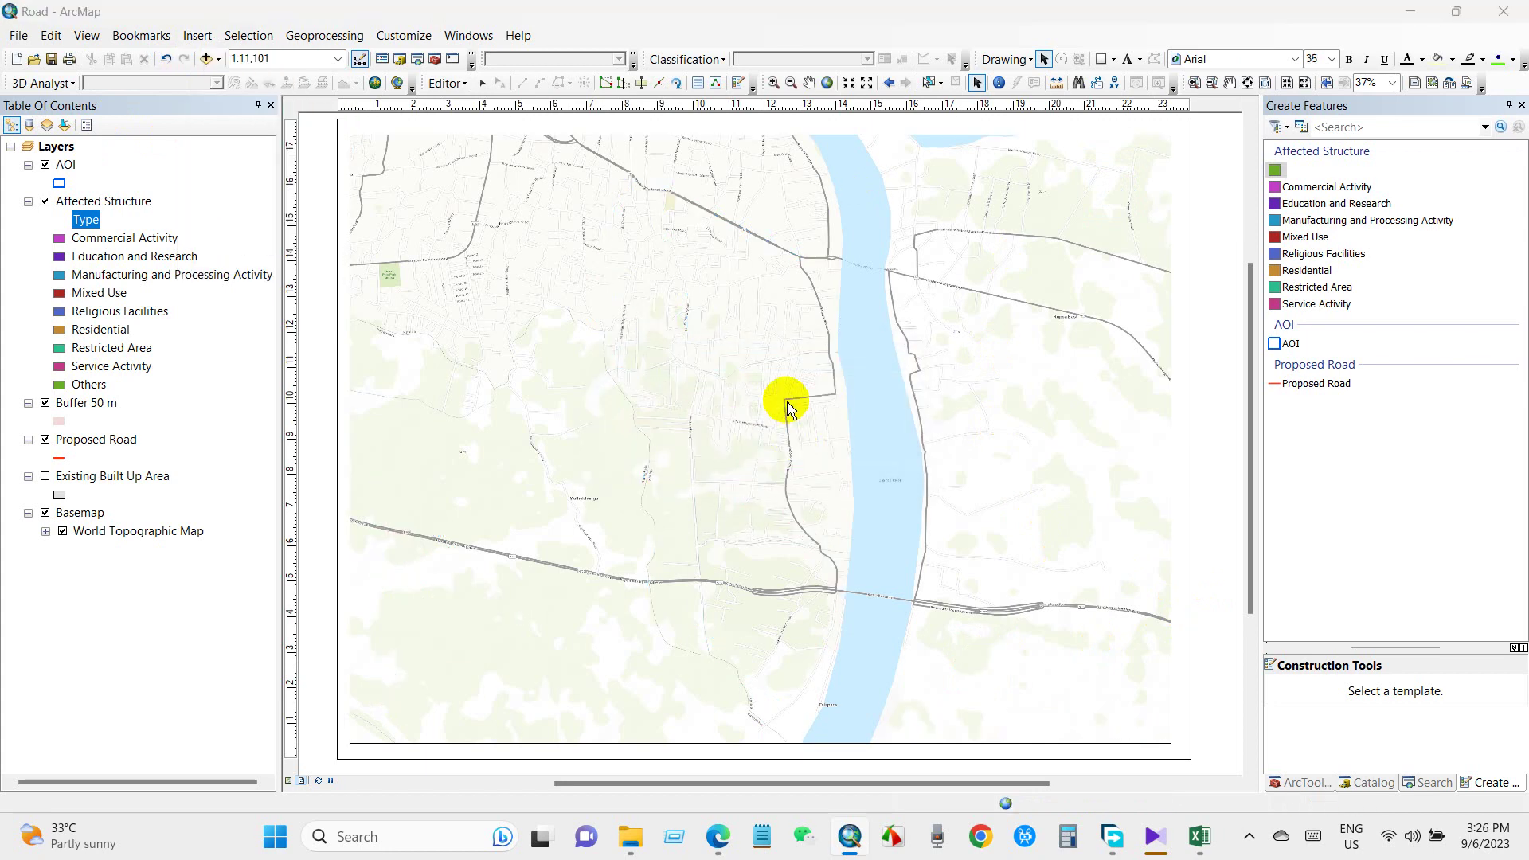
drag(737, 223, 518, 196)
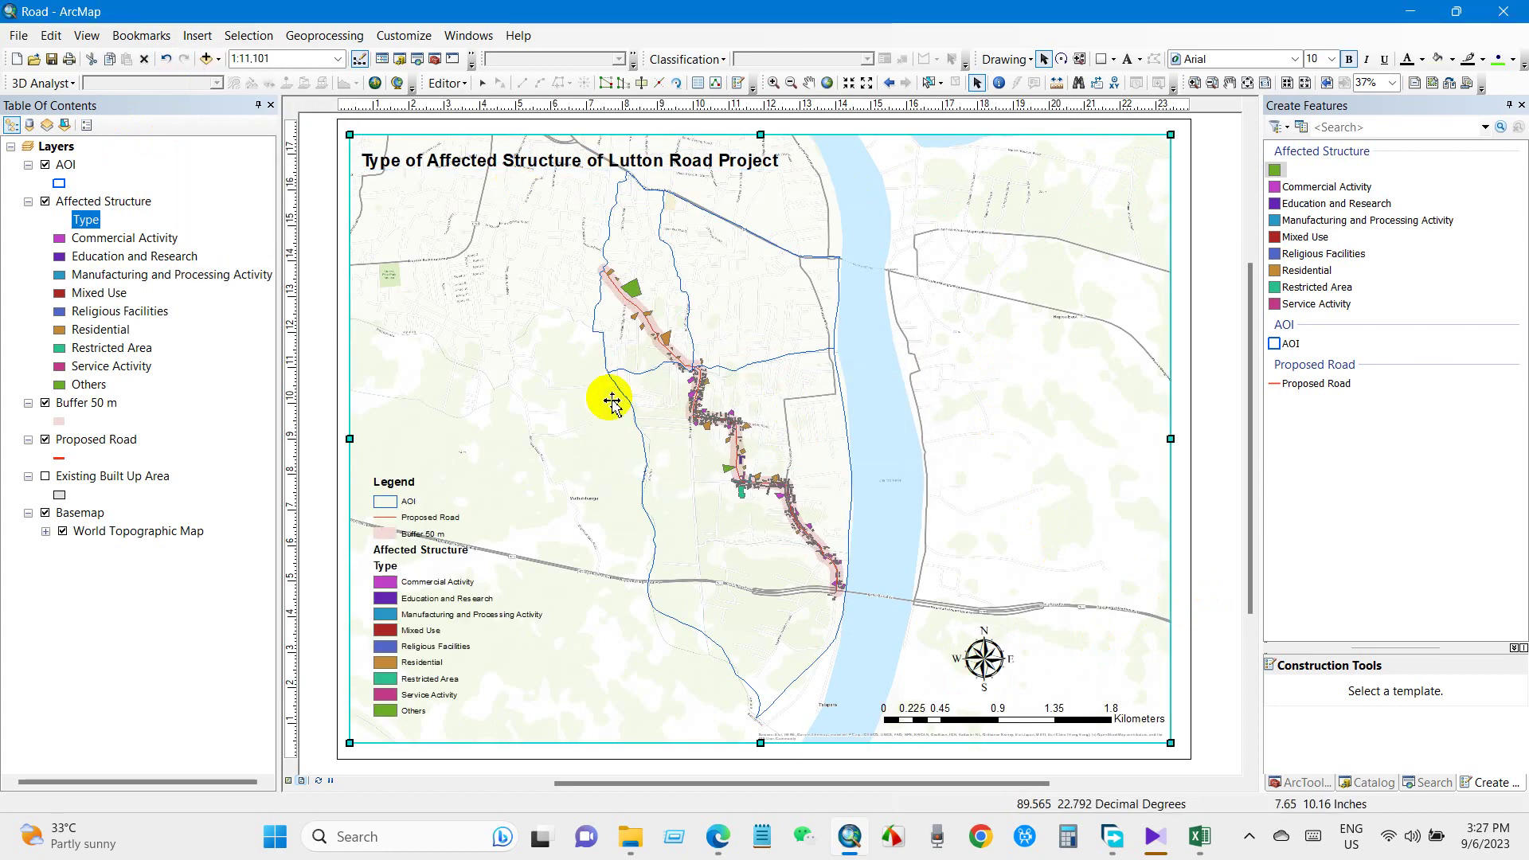
click(1201, 837)
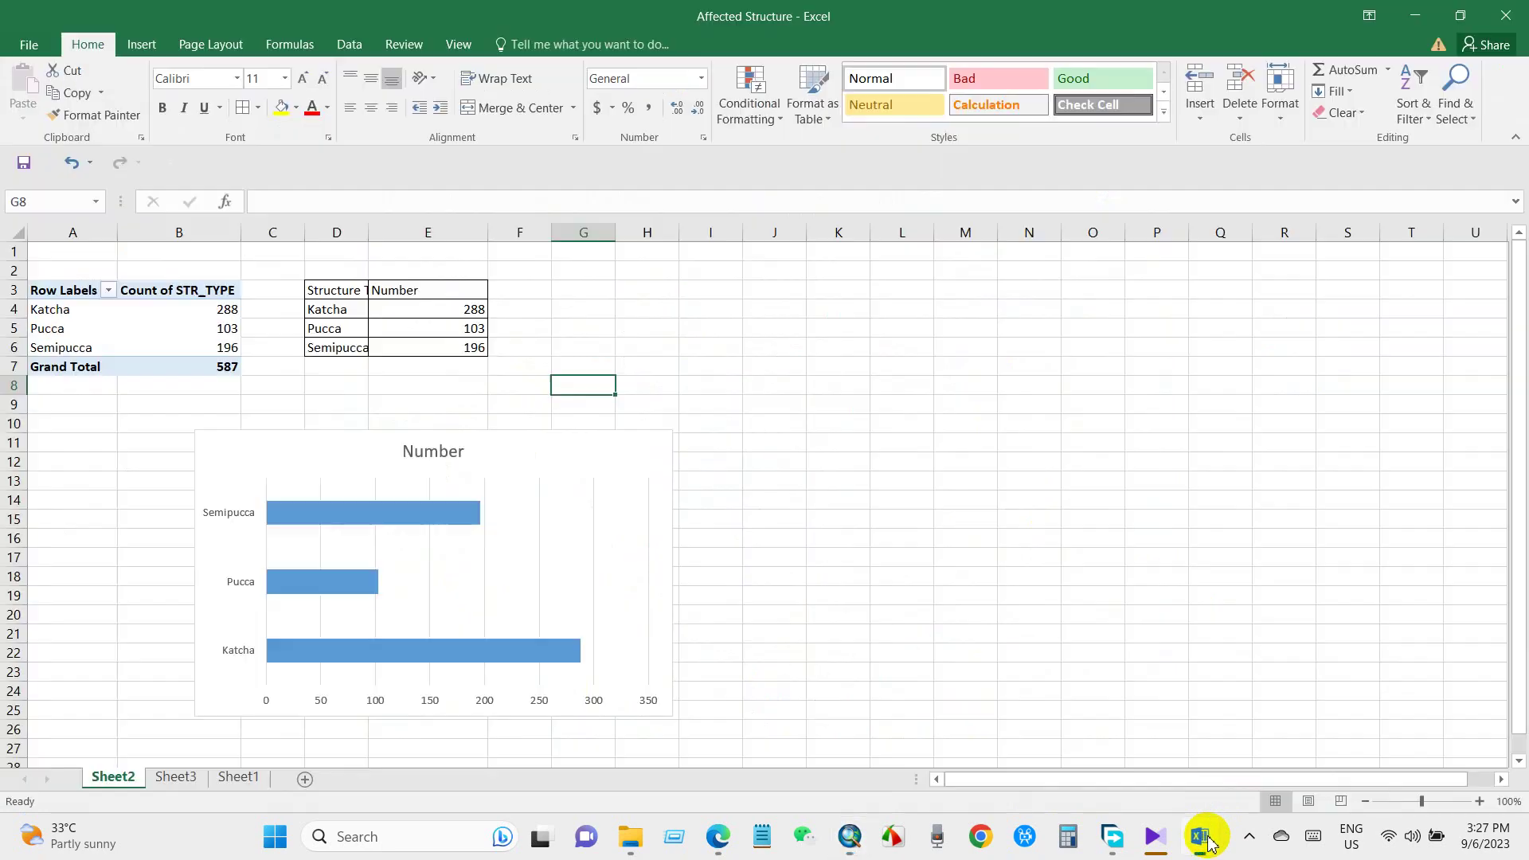
Check the Sheet3 chart, then review Sheet1's raw table of STR_TYPE and STR_USE1T values
click(735, 515)
click(181, 777)
click(237, 778)
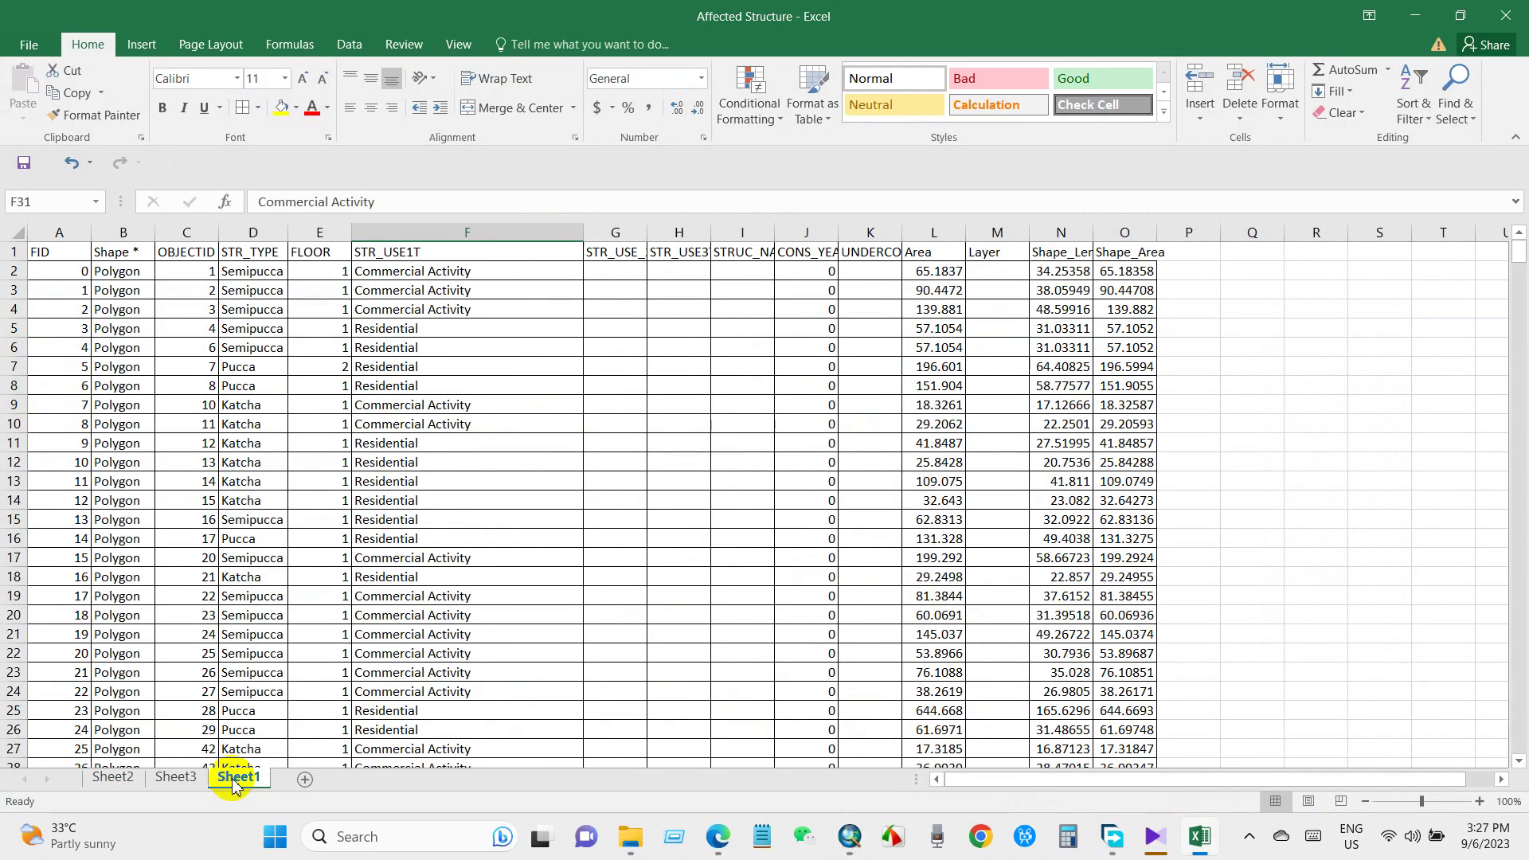
scroll(430, 394, down, 6)
scroll(432, 397, up, 6)
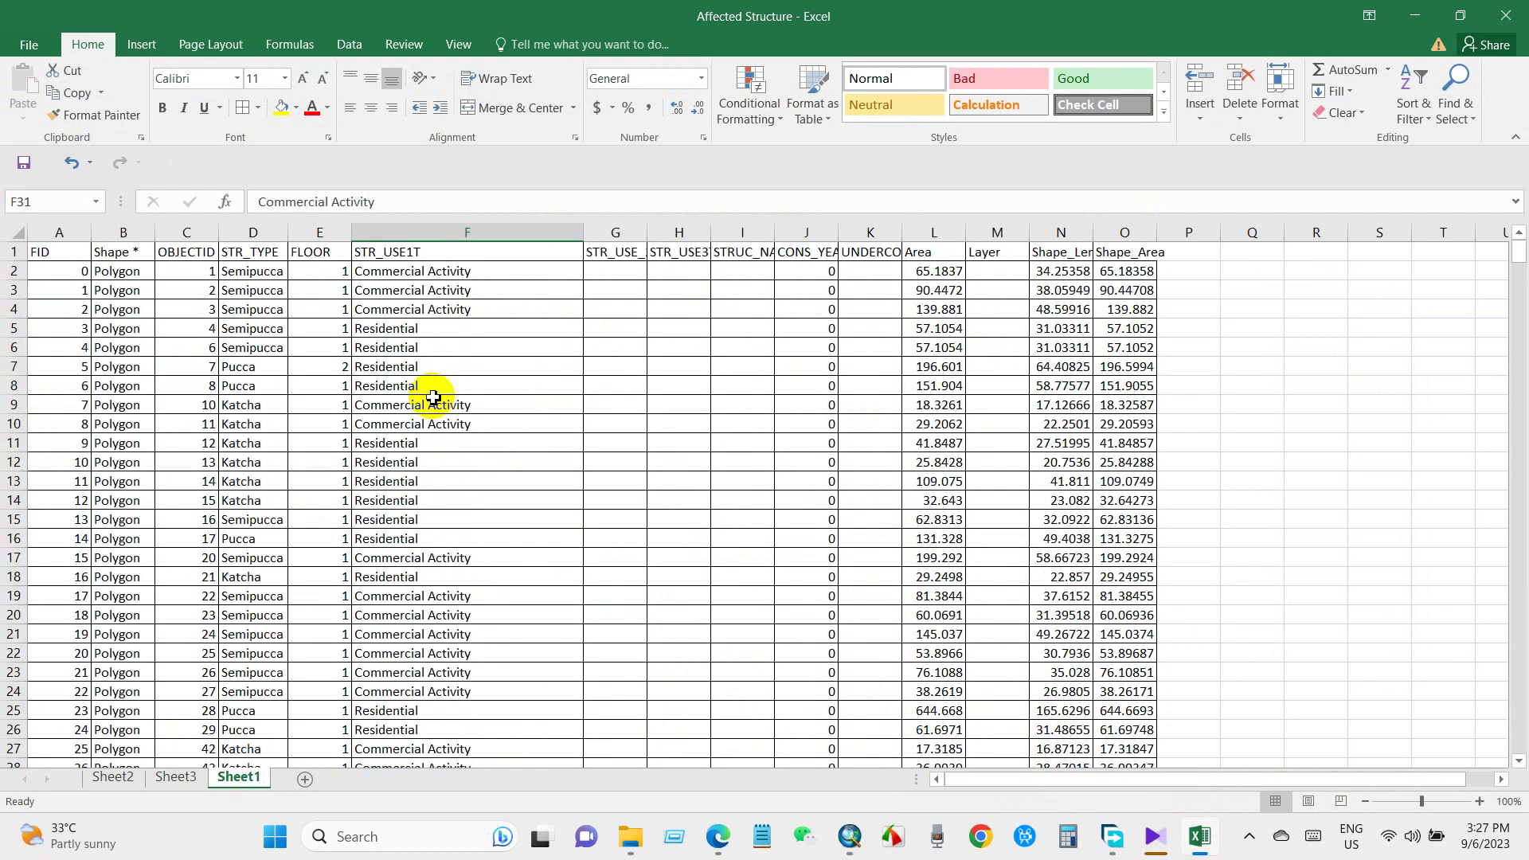